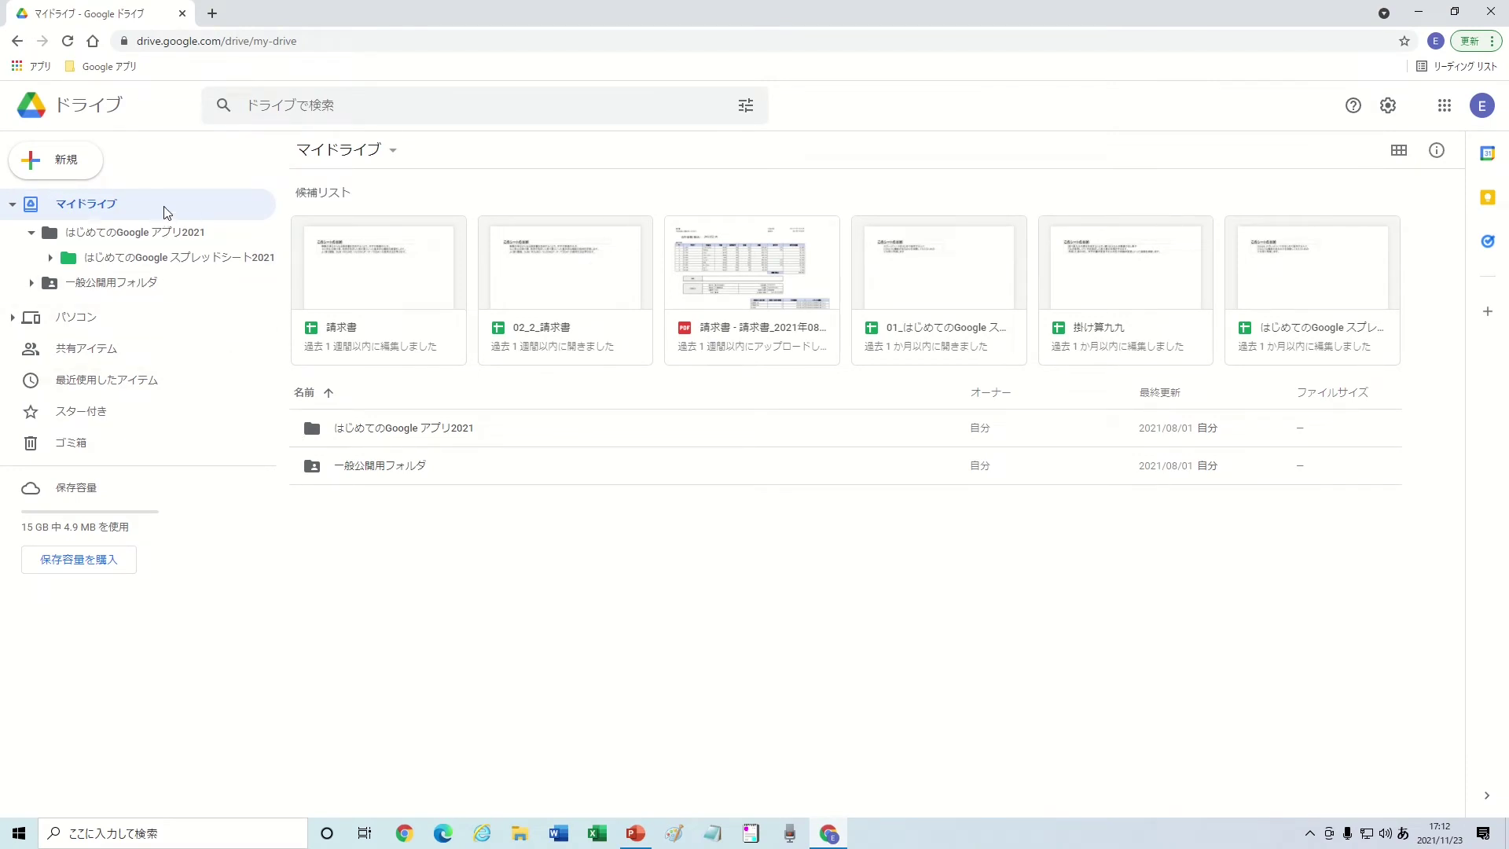
Step: Open the はじめてのGoogle スプレッドシート2021 folder and create a new blank Google spreadsheet there
click(402, 430)
double_click(401, 430)
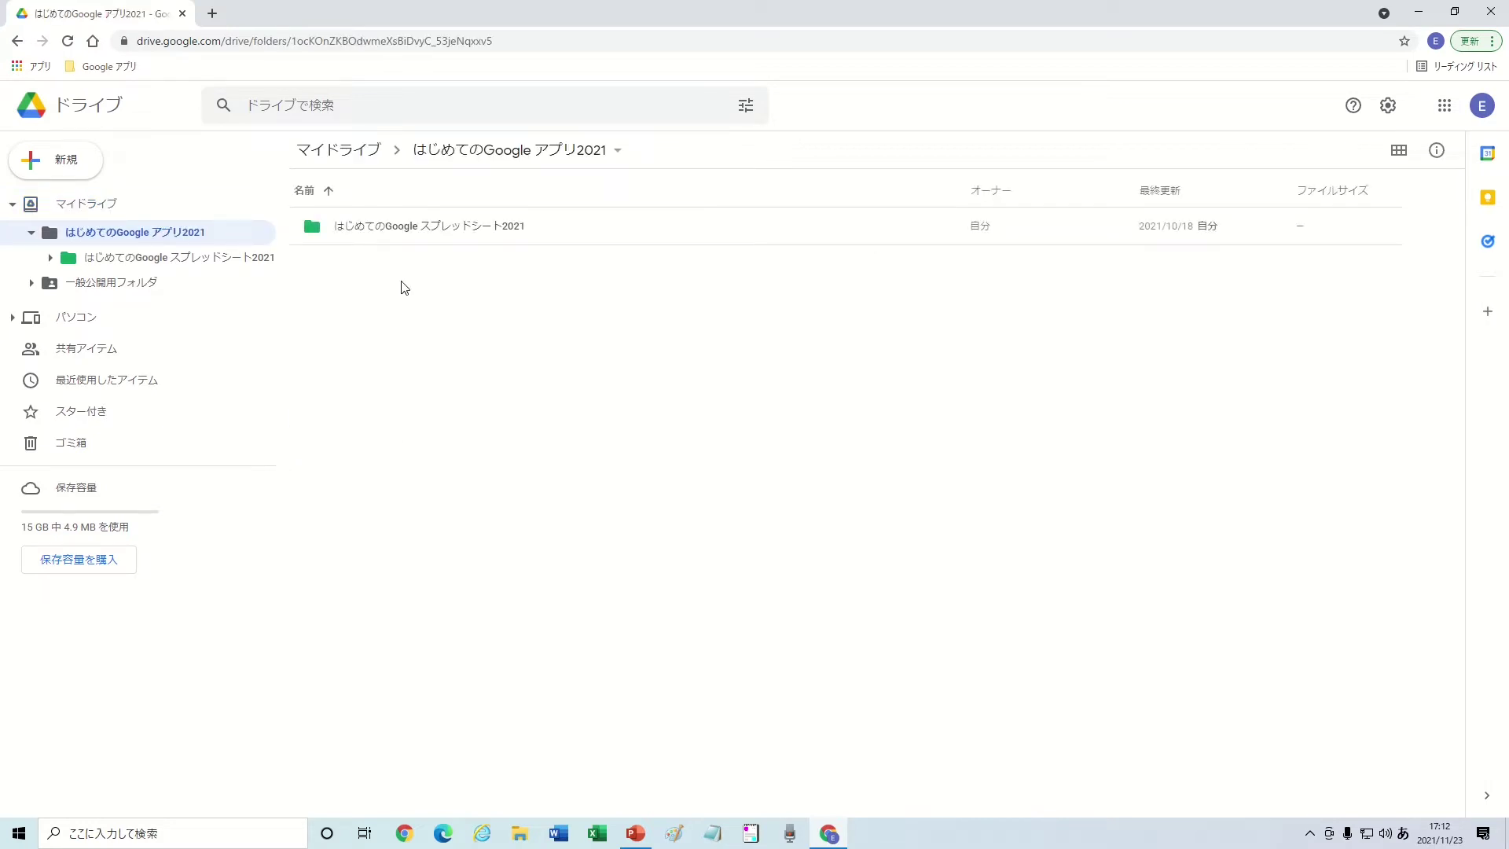
click(406, 239)
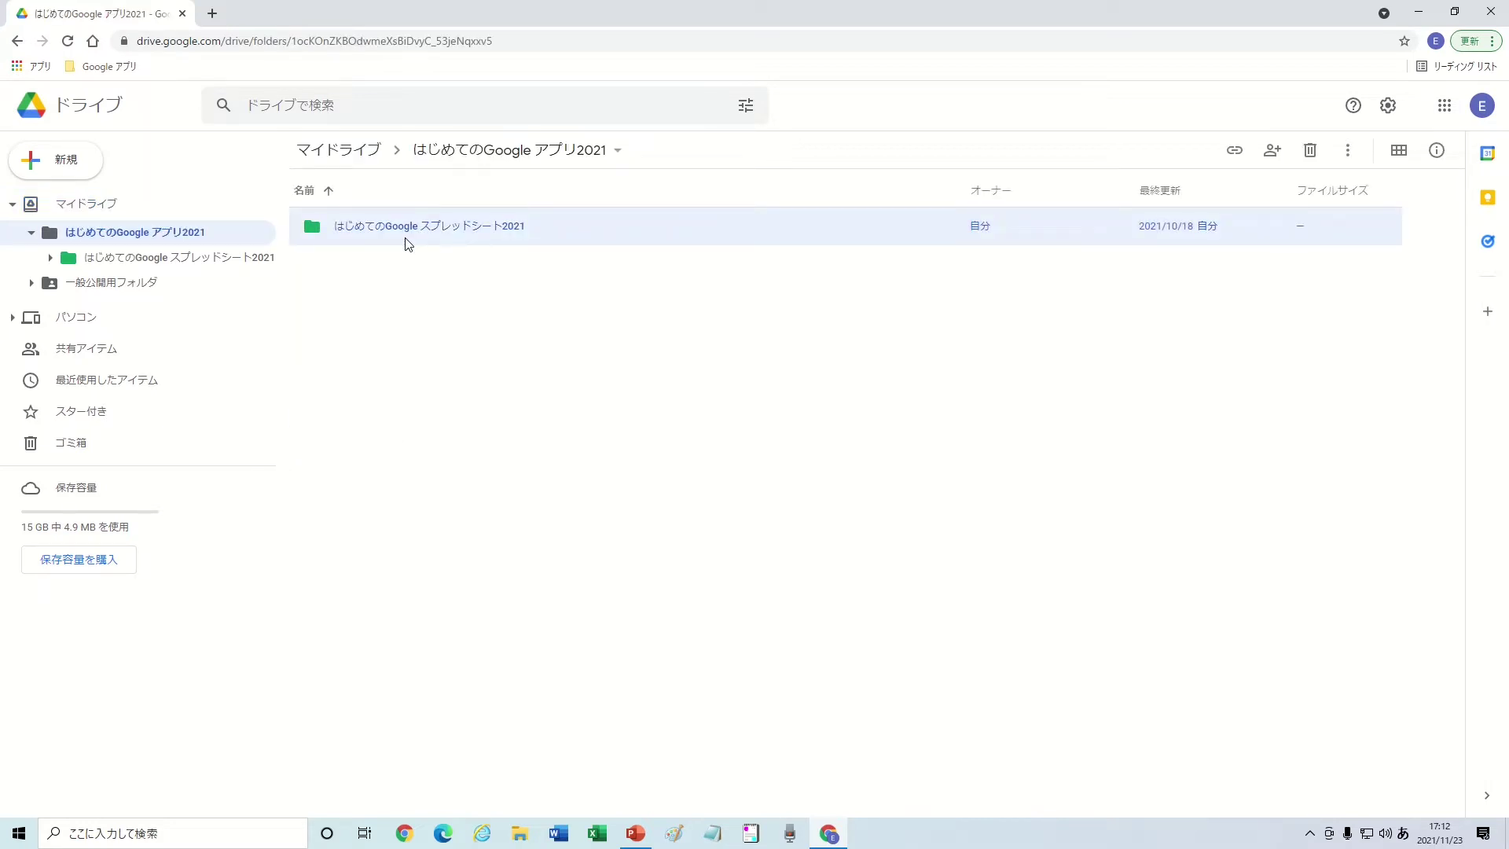
double_click(408, 244)
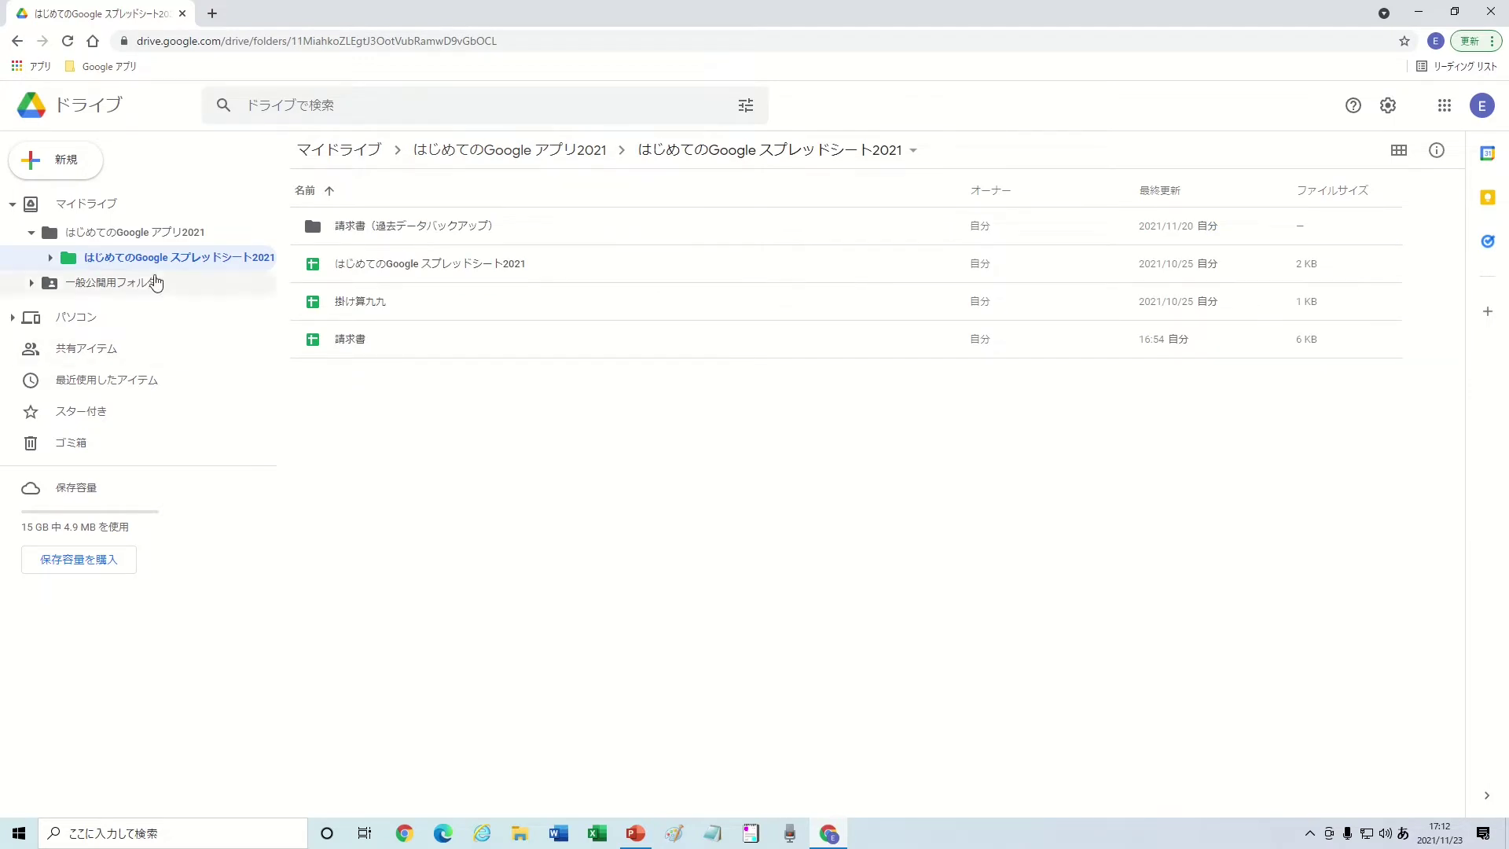
click(83, 172)
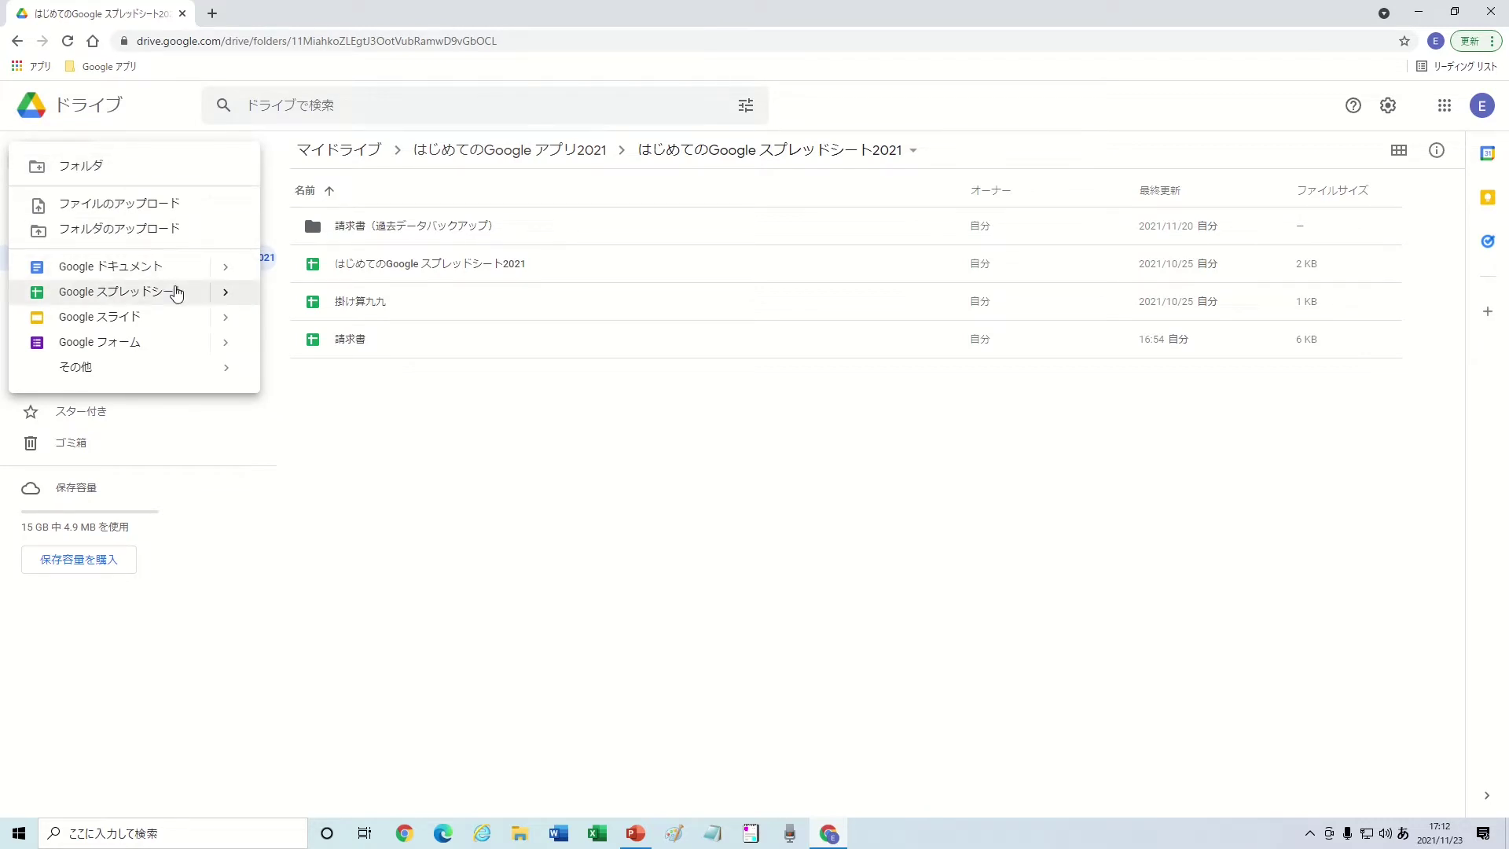
click(176, 293)
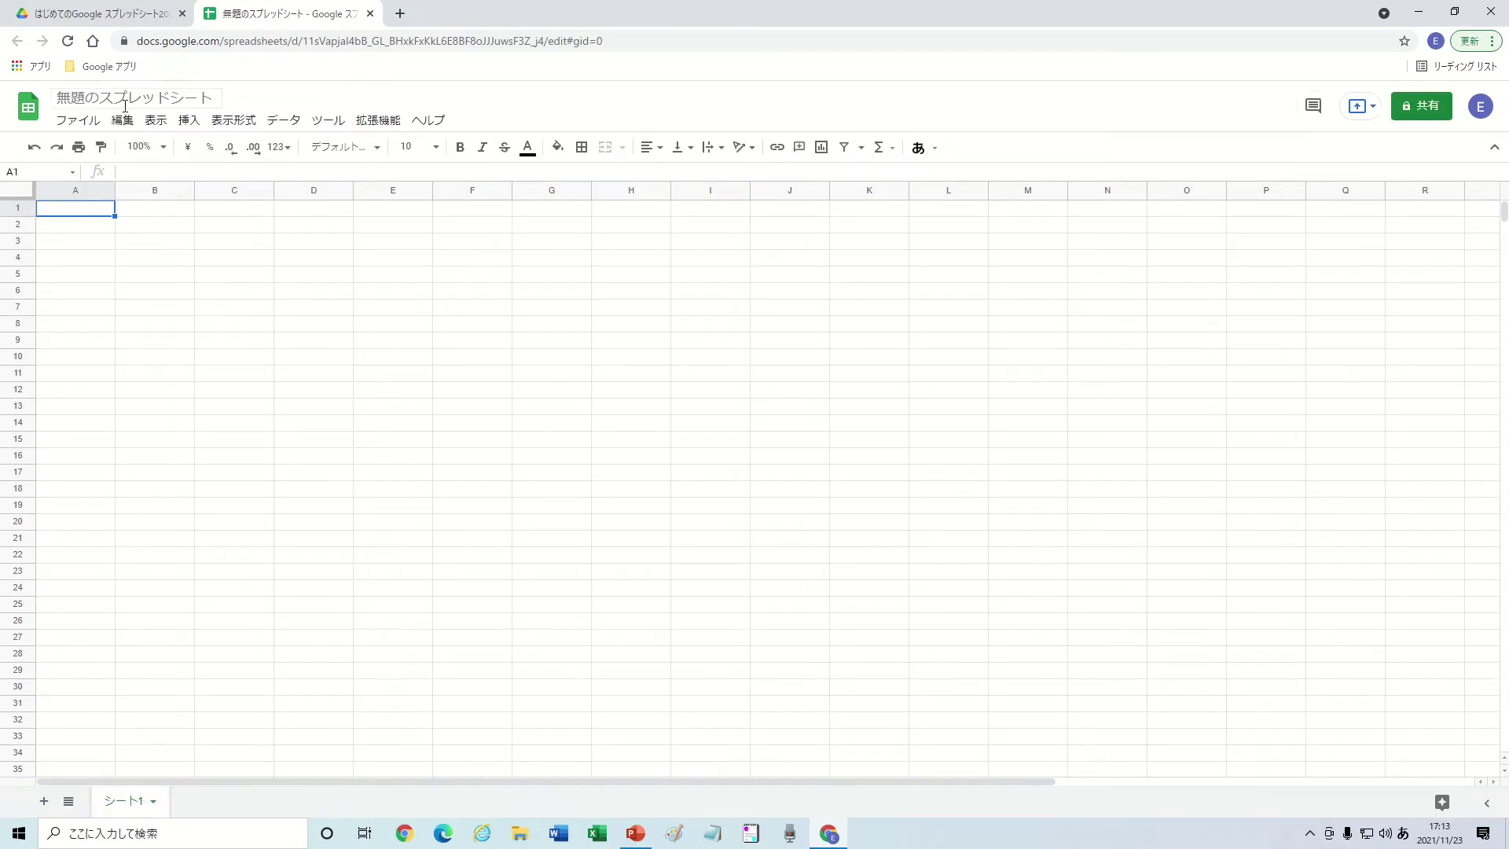
Step: Replace the title 無題のスプレッドシート with 'データベース機能体験'
click(125, 98)
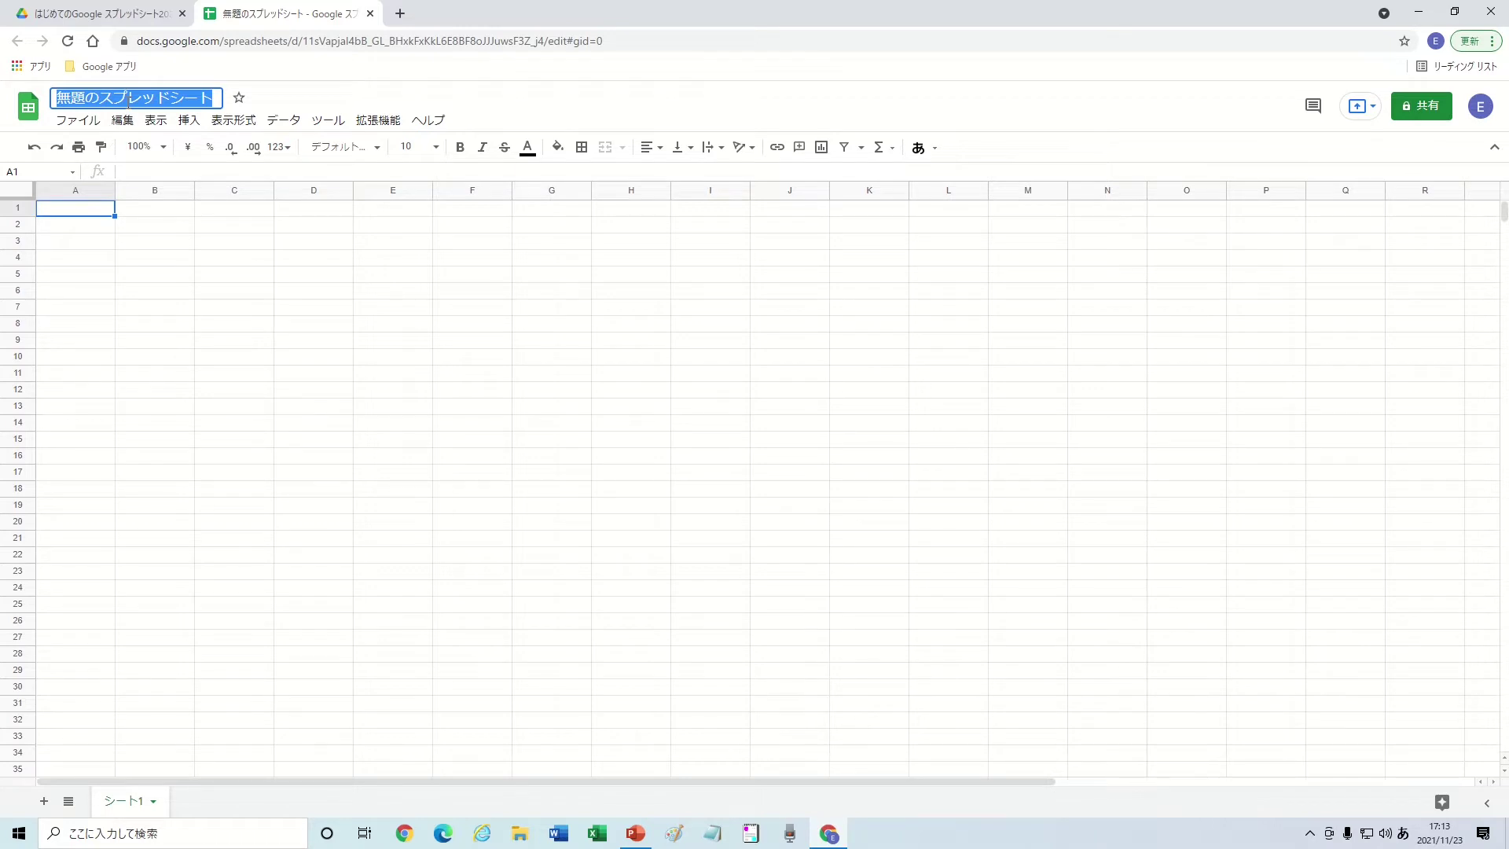
click(128, 102)
drag(216, 99, 59, 104)
text(de-tabe-sukinoutaiken)
key(space)
key(Return)
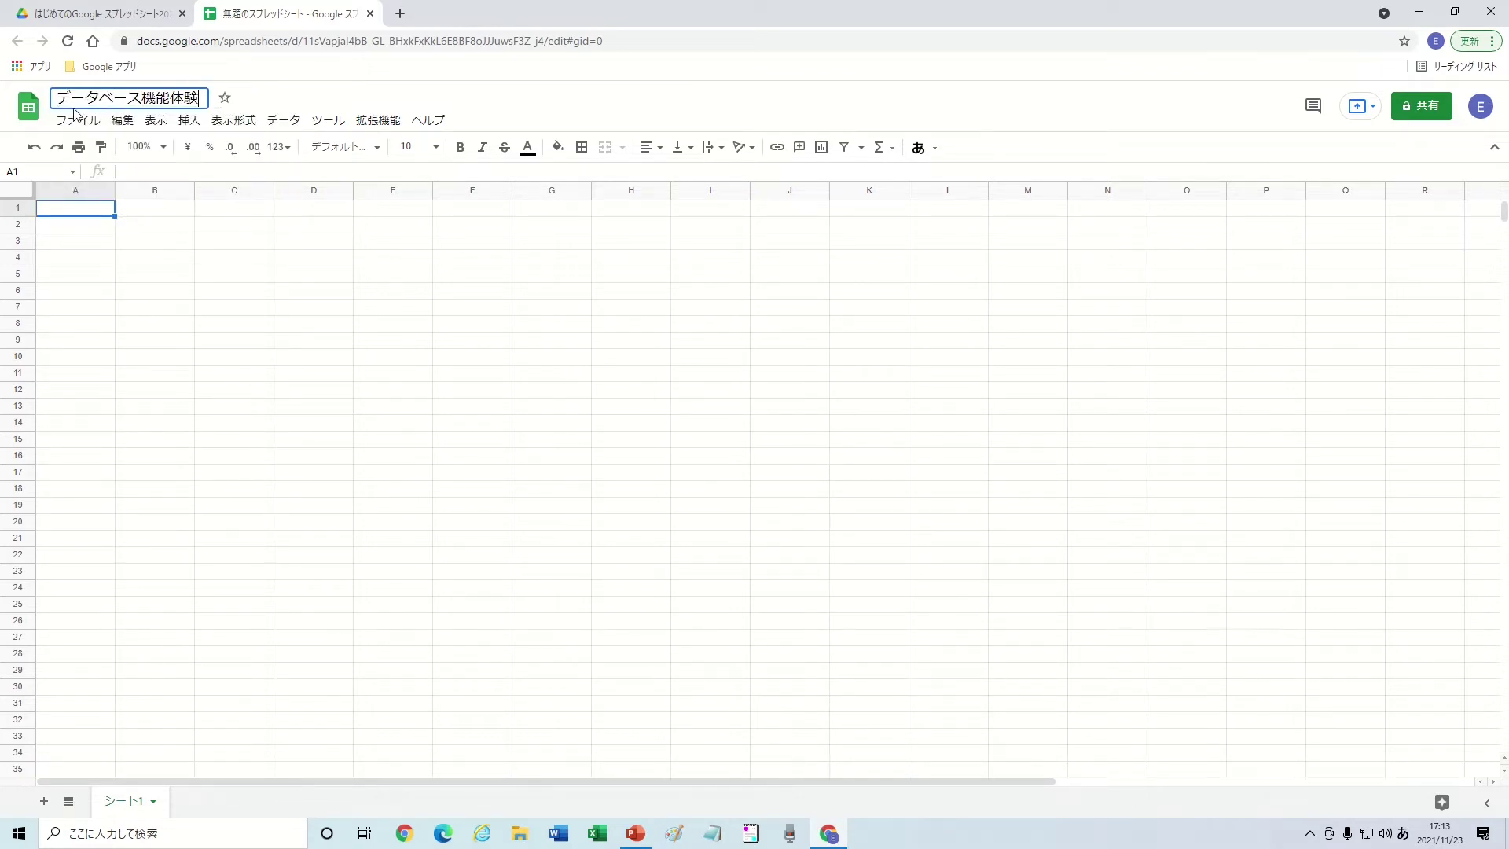
key(Return)
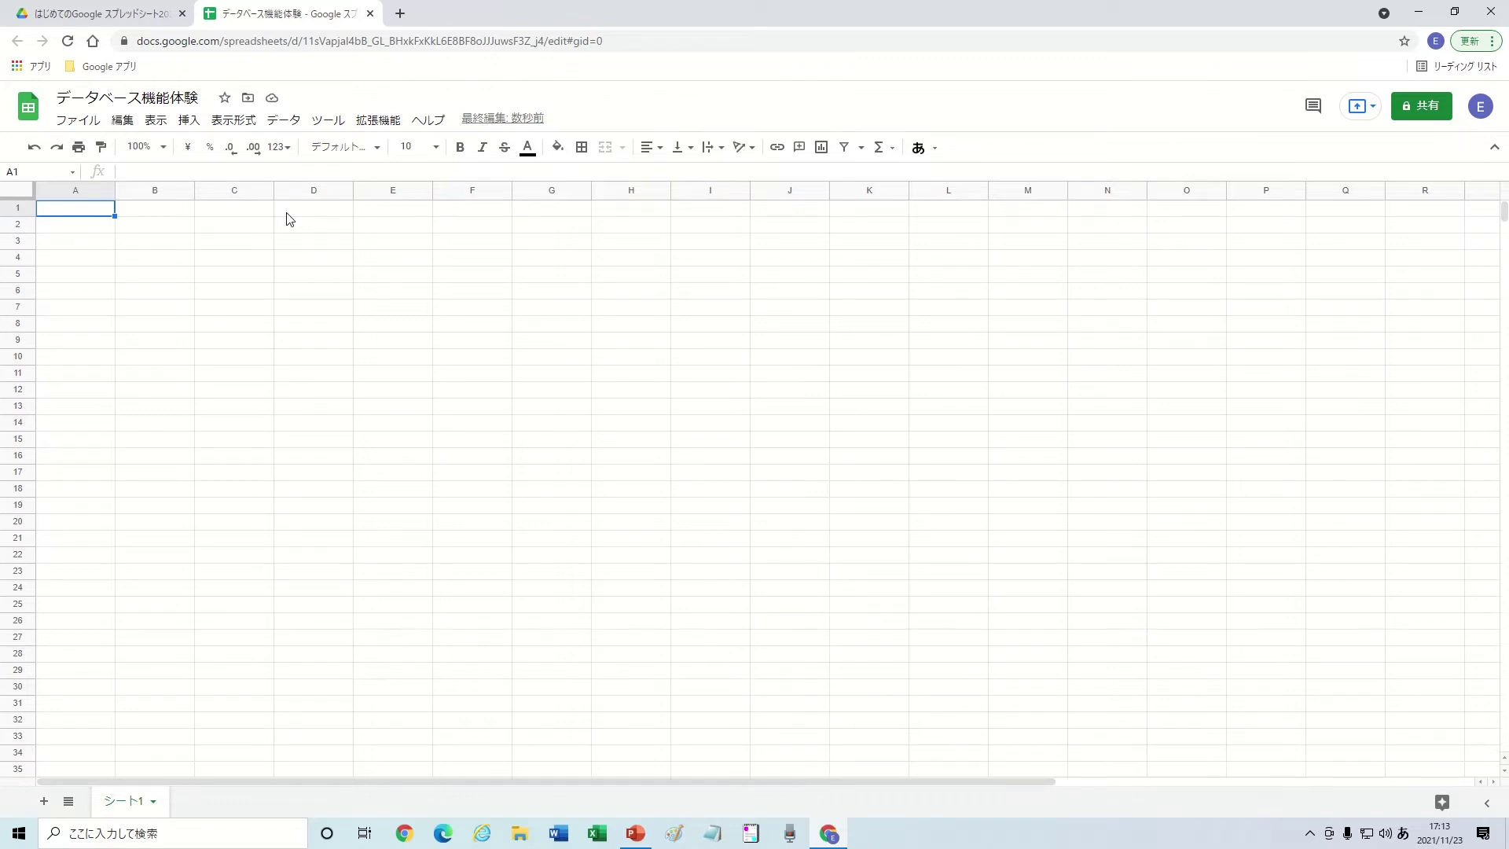
Step: Rename the シート1 tab to このシートの目的
click(107, 807)
double_click(108, 807)
text(このしーとのもくてき)
key(space)
key(Return)
key(Return)
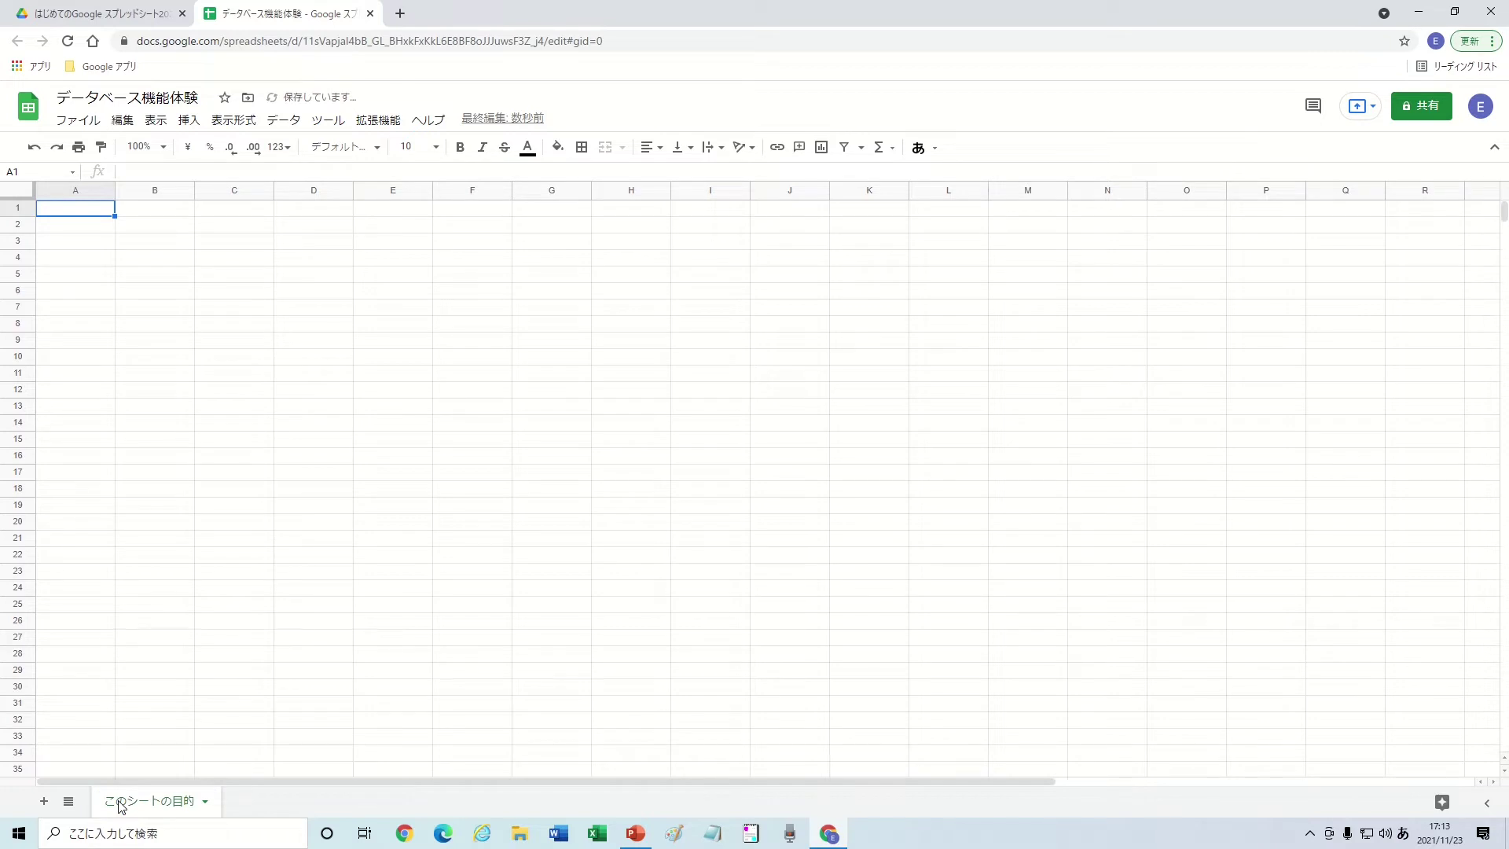
Step: Enter このシートの目的 in A1 and make it 14-point, bold and underlined
text(このしーとのもくてk)
key(Tab)
key(Return)
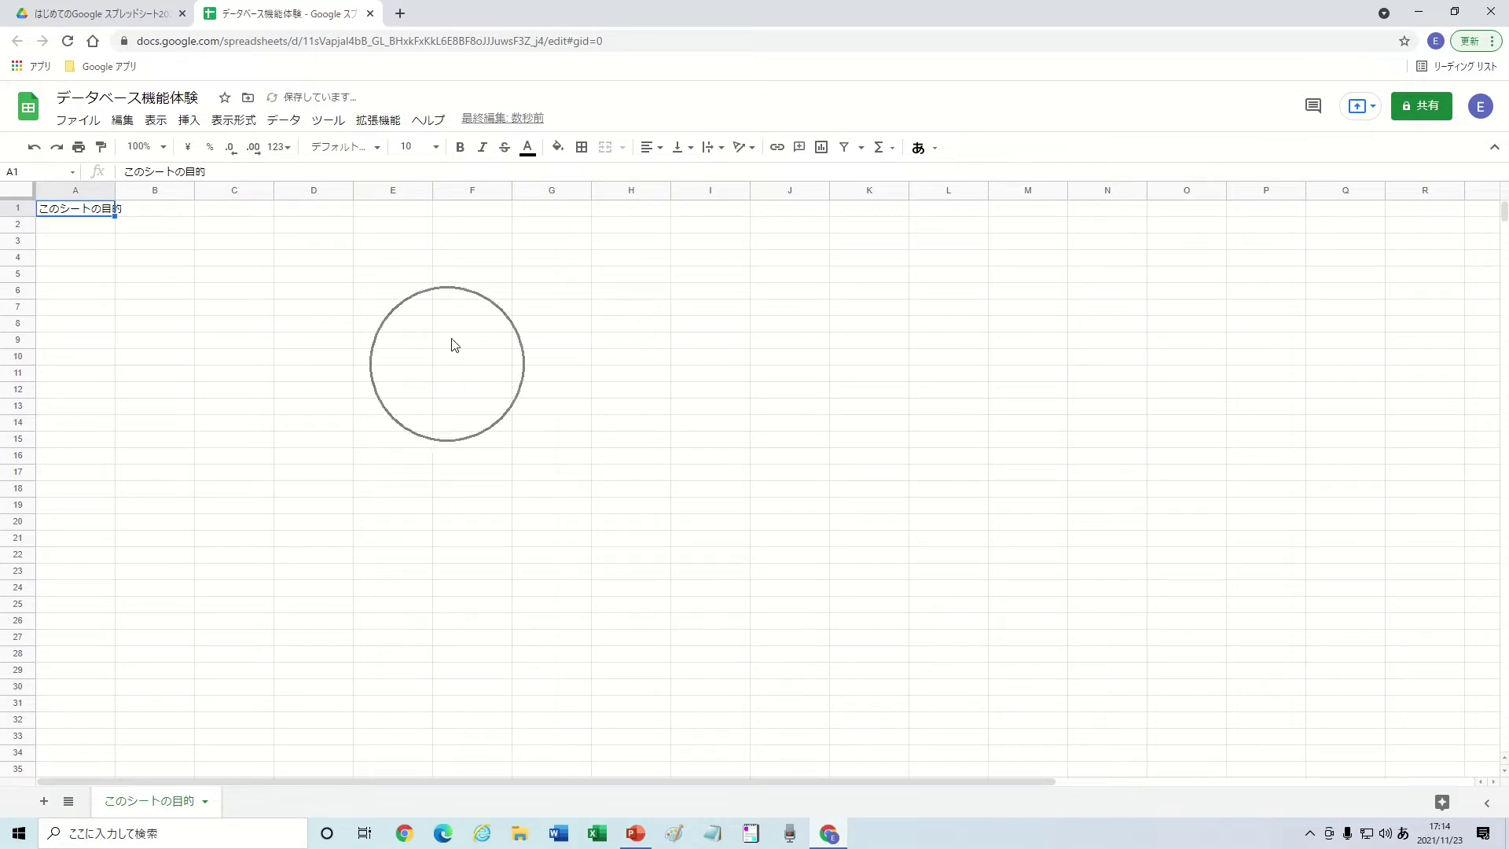
click(437, 149)
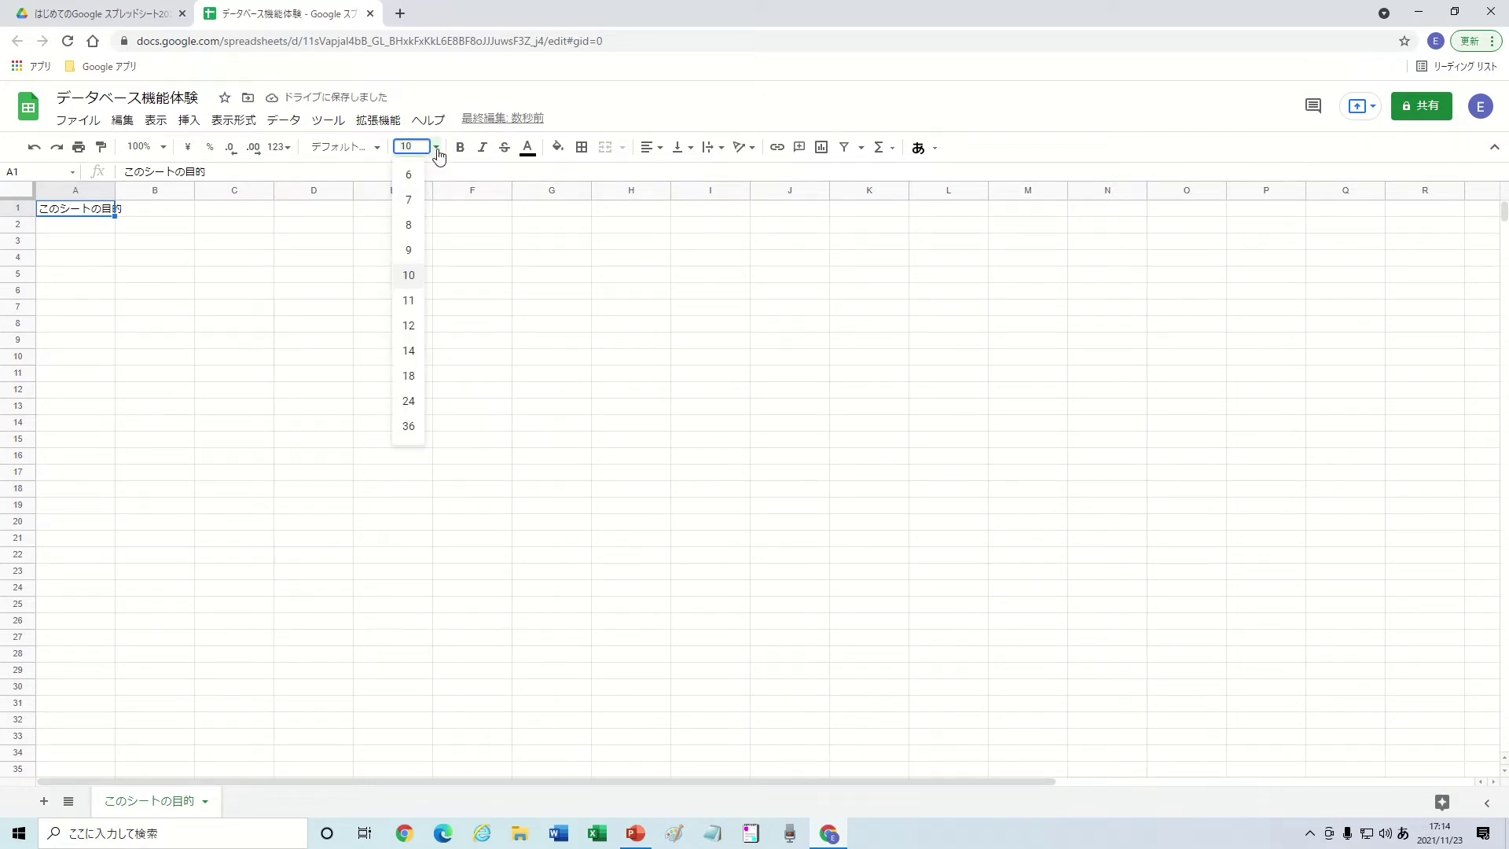
click(410, 349)
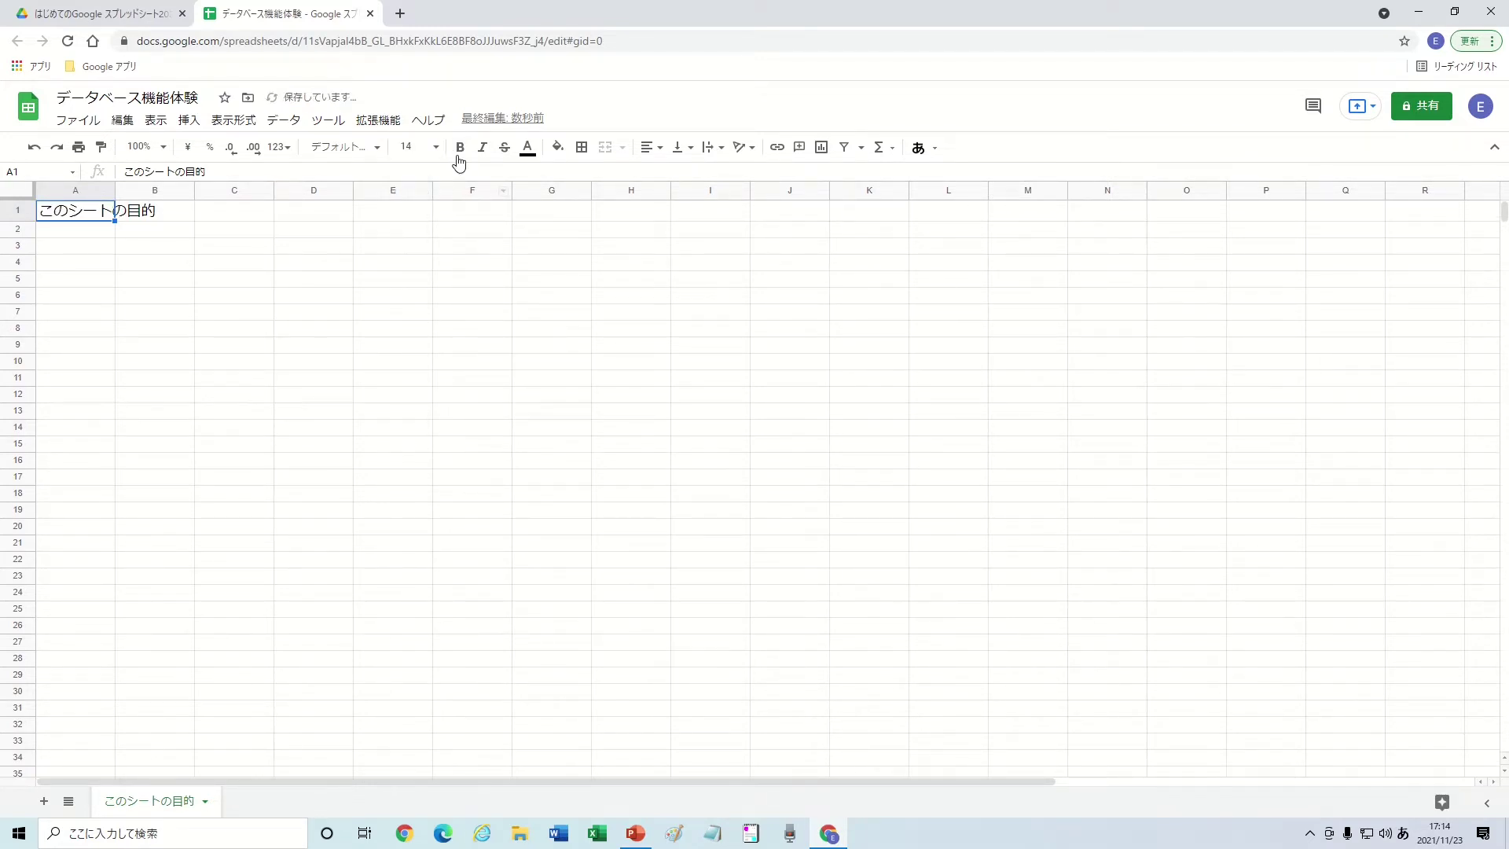
click(460, 155)
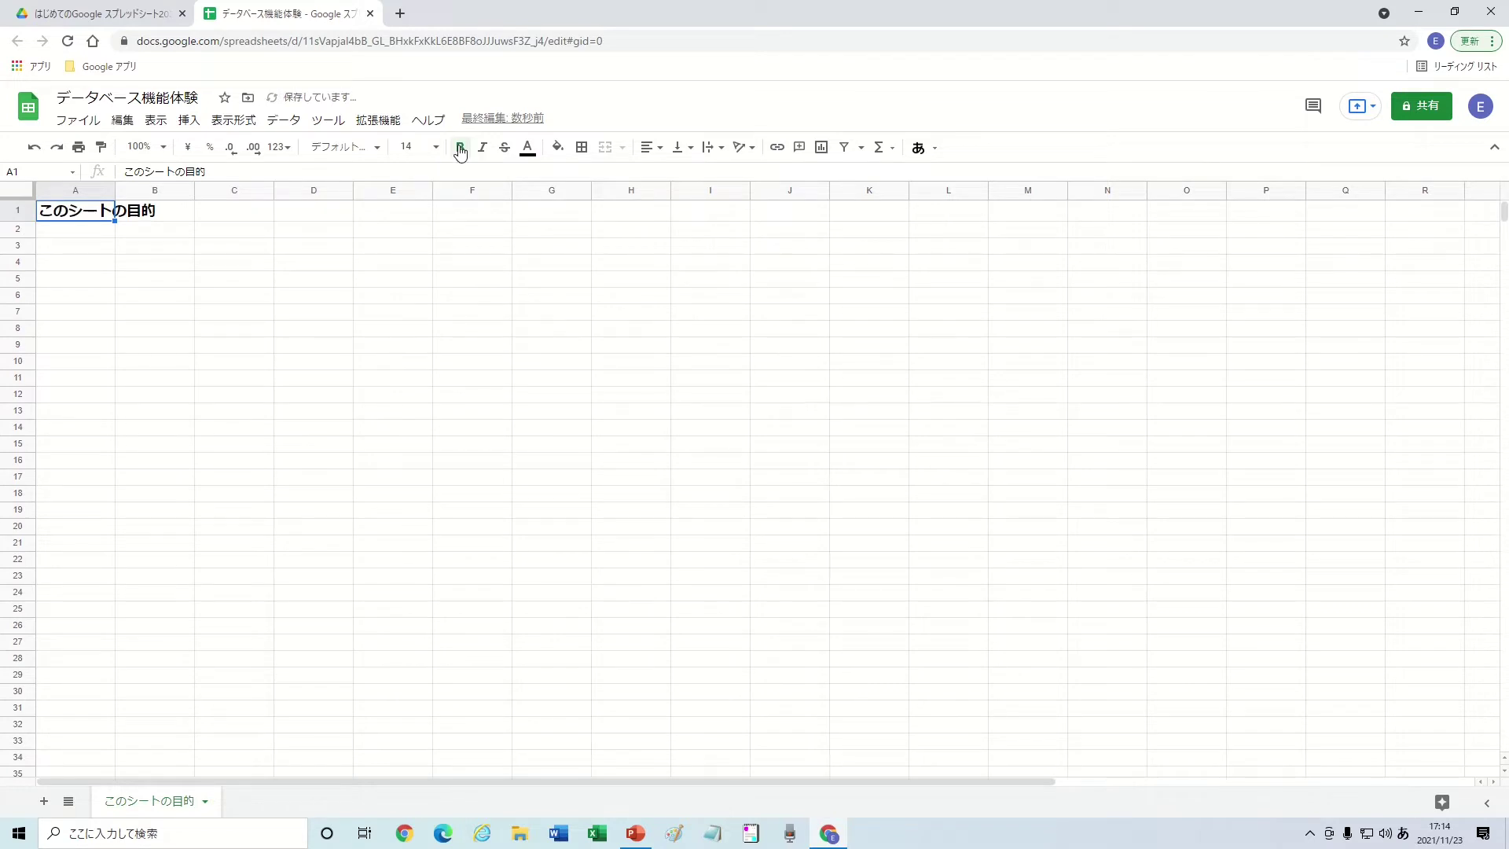
click(245, 124)
mouse_move(258, 214)
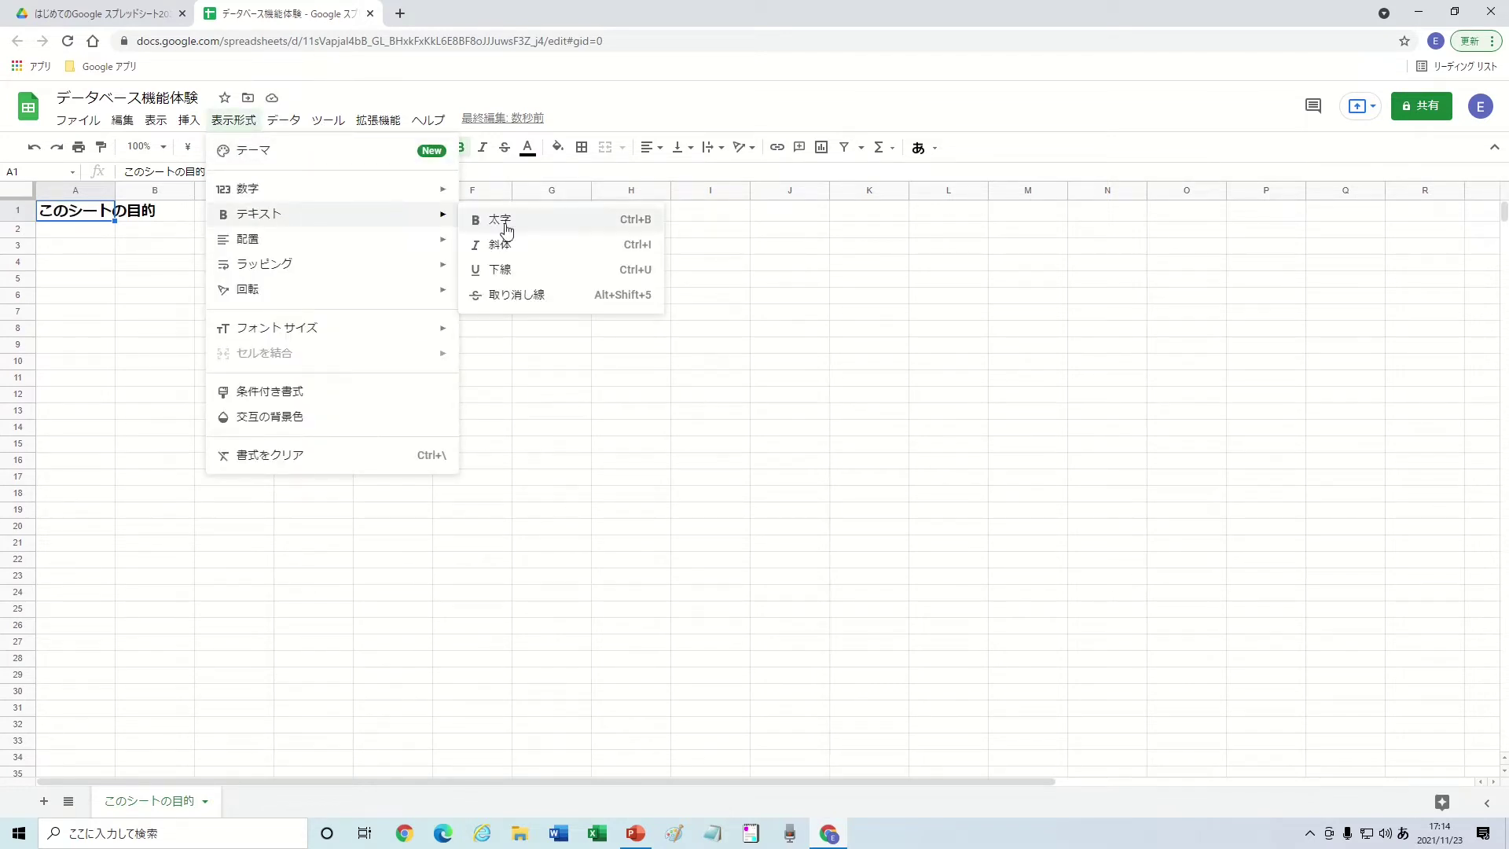
click(511, 271)
click(152, 236)
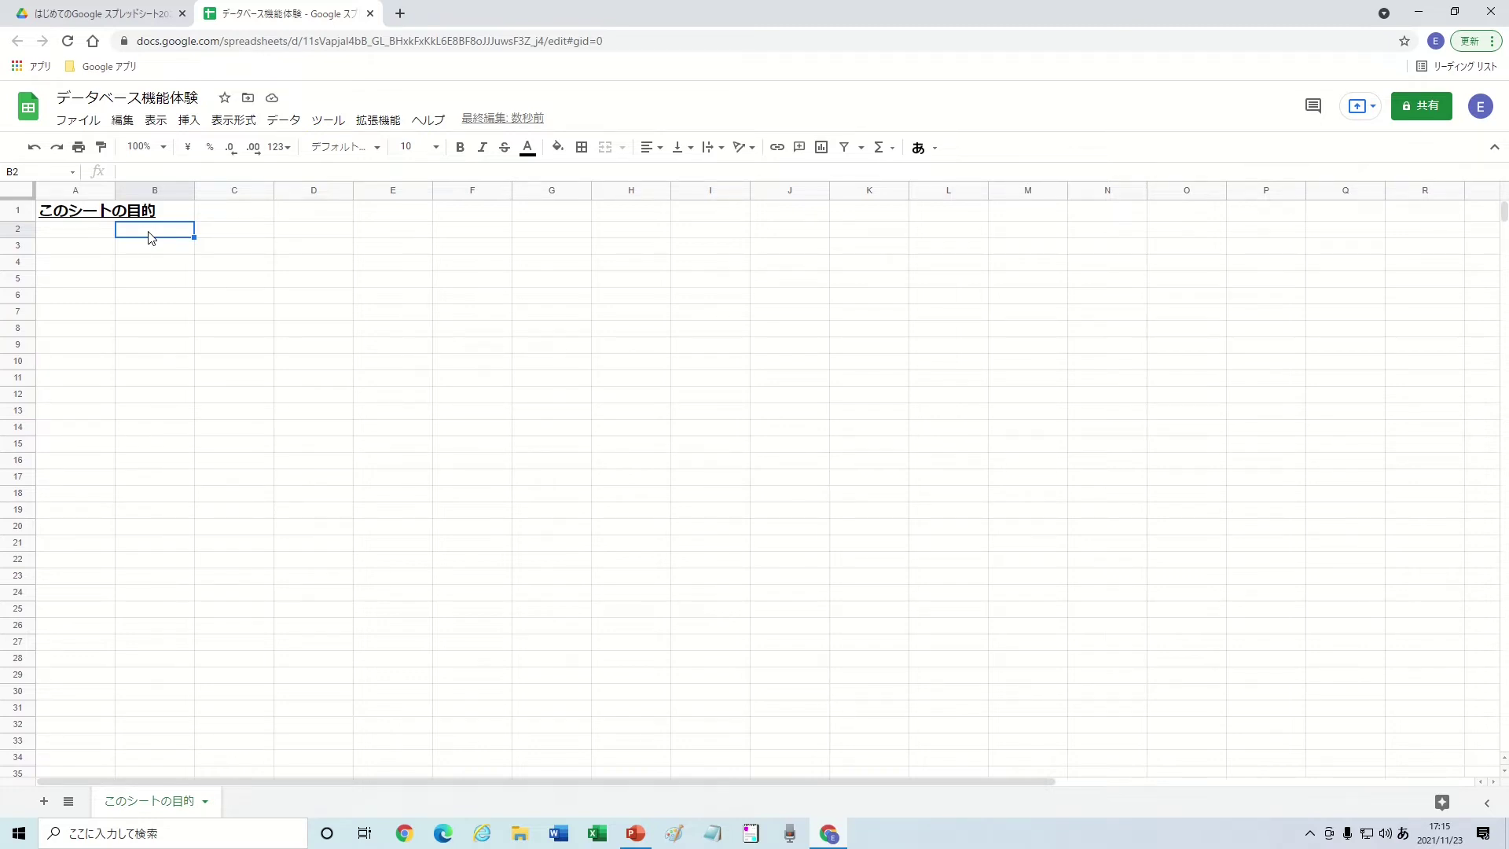
Step: Enter the two-line purpose description (filters, sorting, pivot-table totals, charts) in B2
text(数百件のは)
text(販売データ)
text(を用意し、フィルタ)
text(機能・mなr)
key(BackSpace)
key(BackSpace)
key(BackSpace)
text(ならべかえ)
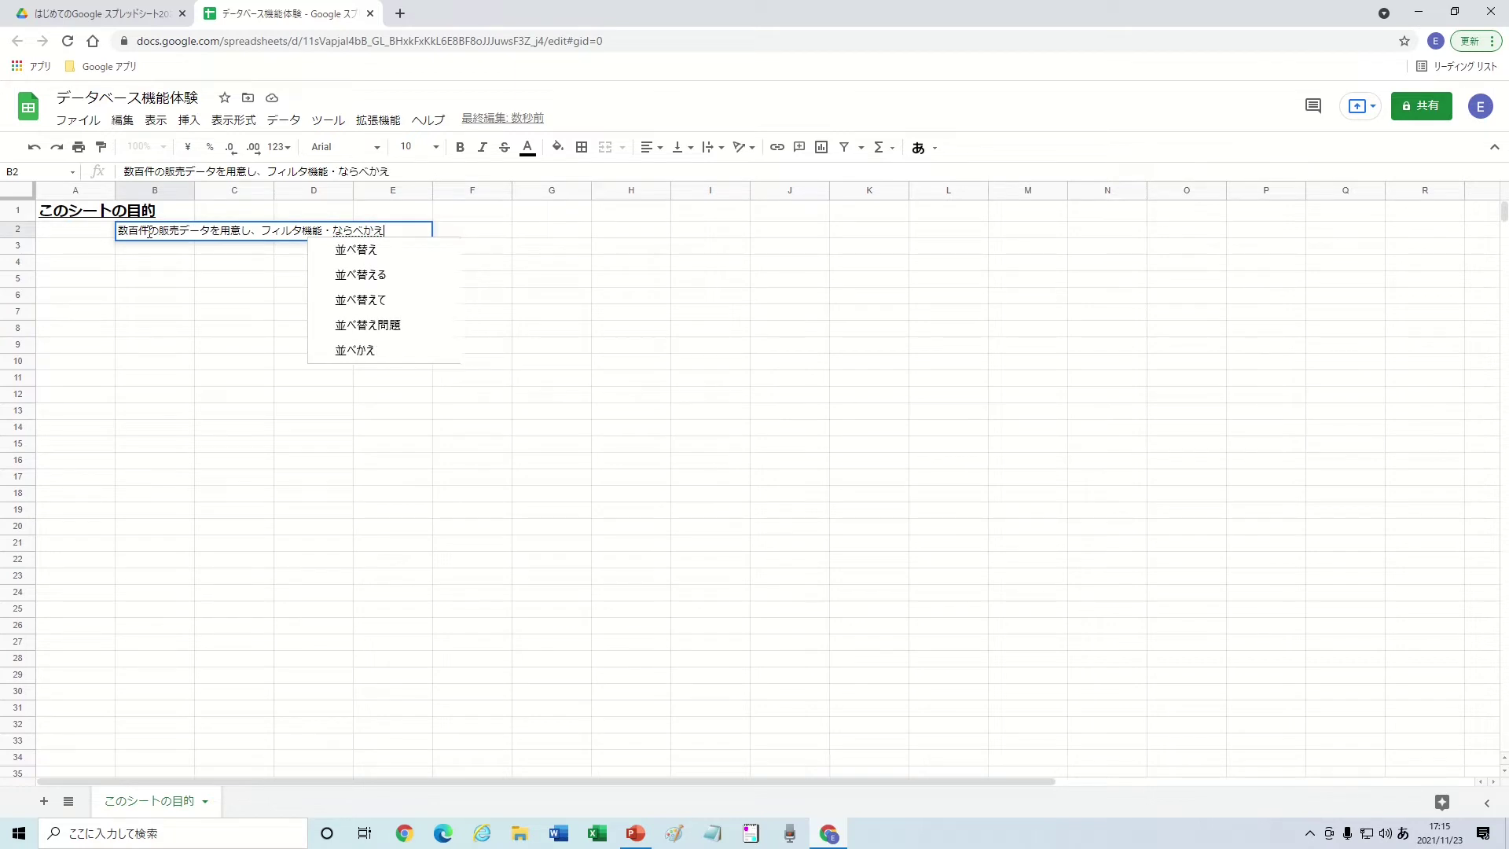
text(k並べ替え機能・ちゅうしゅつしたでーたのへんしゅう)
key(space)
key(Return)
key(alt+Return)
text(ぴぼっとてーぶれ)
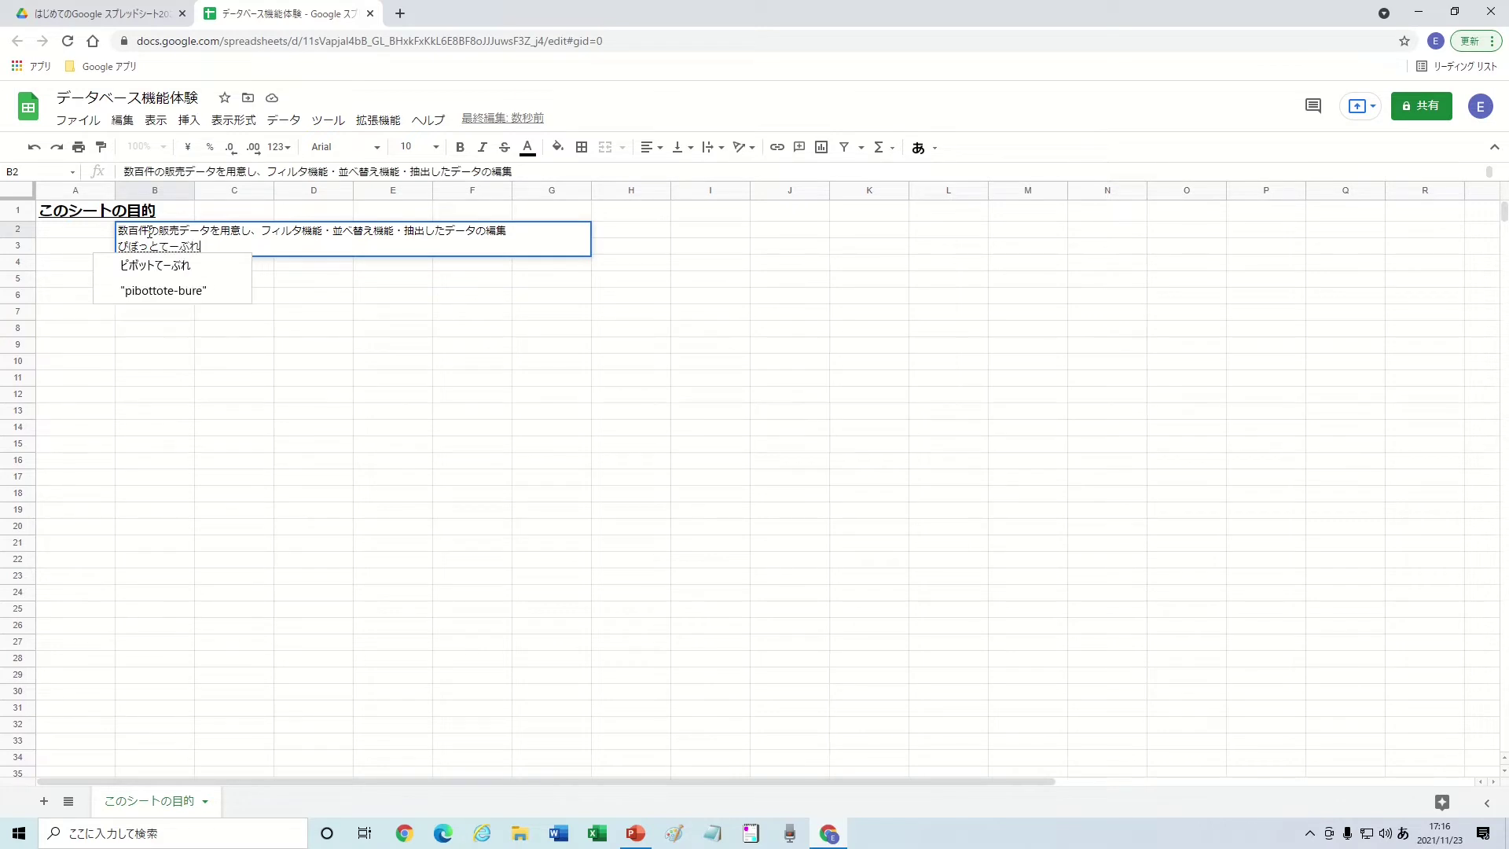
text(るによる)
key(Return)
text(しゅうけい)
key(space)
text(、しゅうけいでーた)
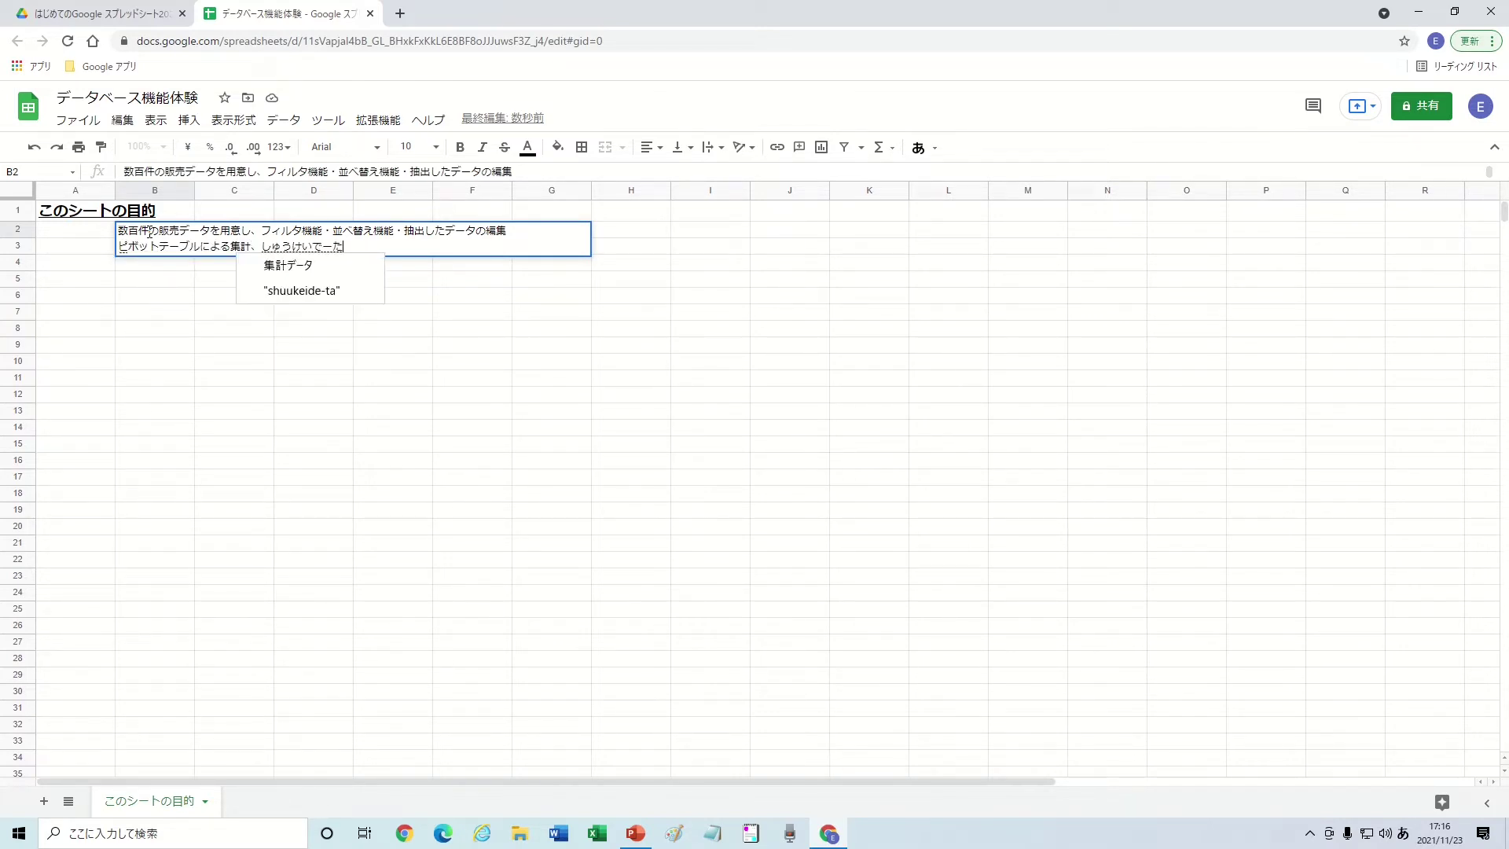
key(Return)
text(からぐらふ)
key(space)
text(をさくせい)
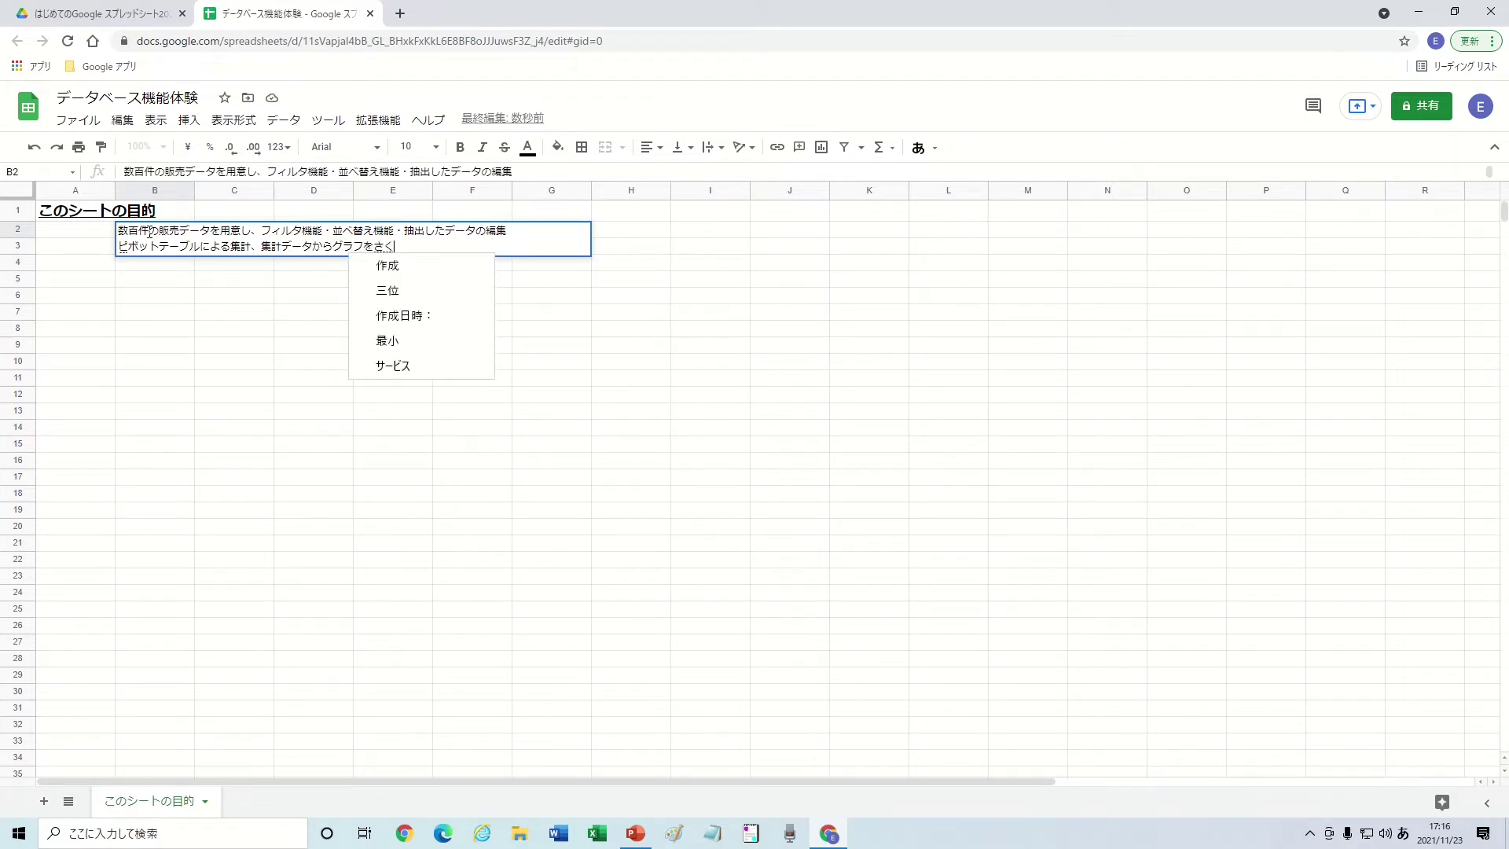
key(space)
key(Return)
key(Return)
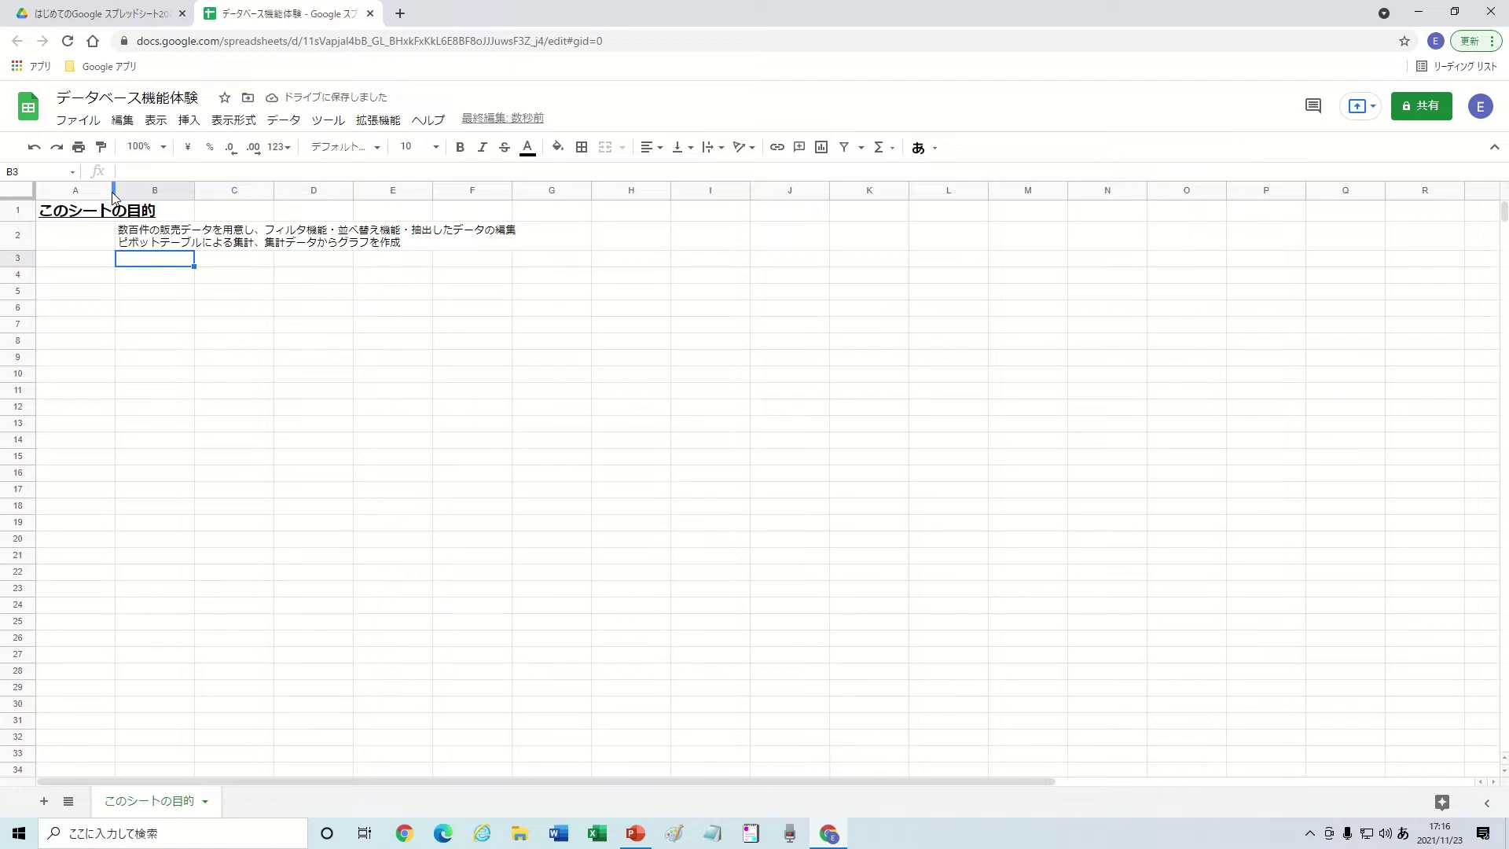
Step: Narrow column A to a slim margin and auto-fit column B to the description
drag(113, 192, 81, 192)
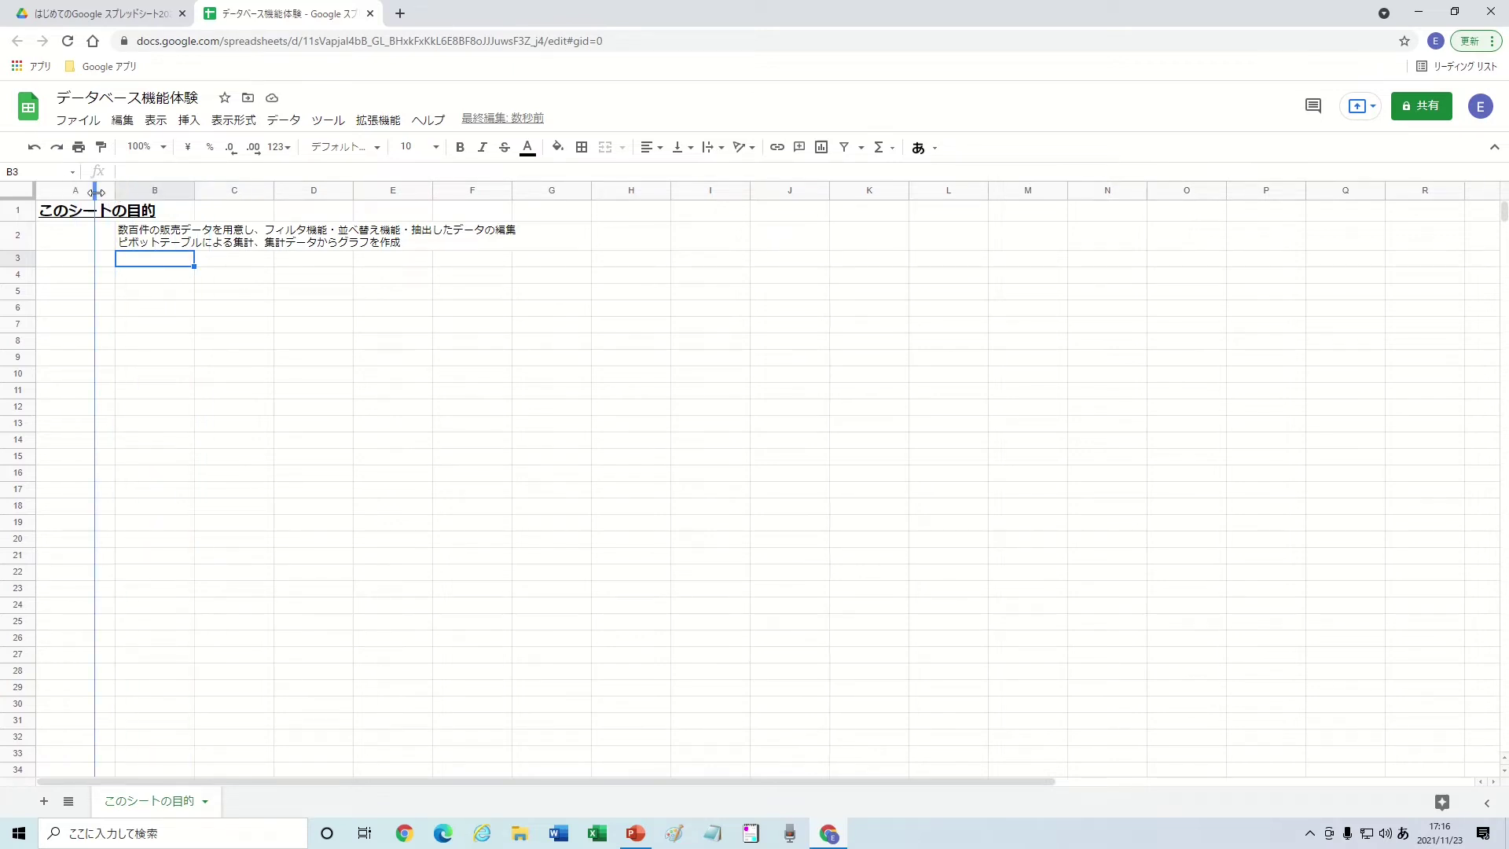
drag(81, 192, 73, 192)
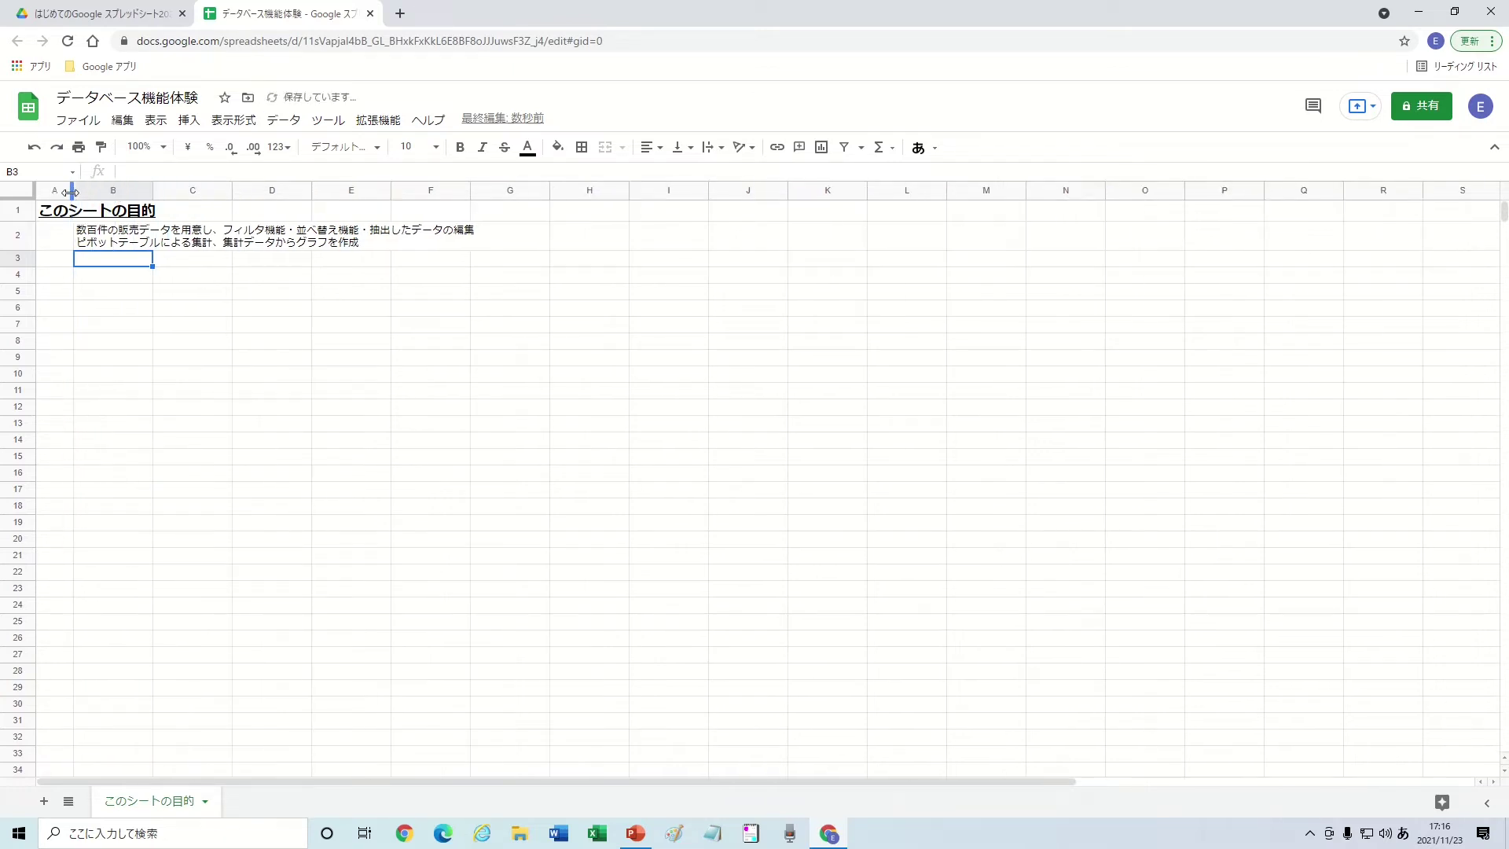
double_click(152, 187)
click(153, 281)
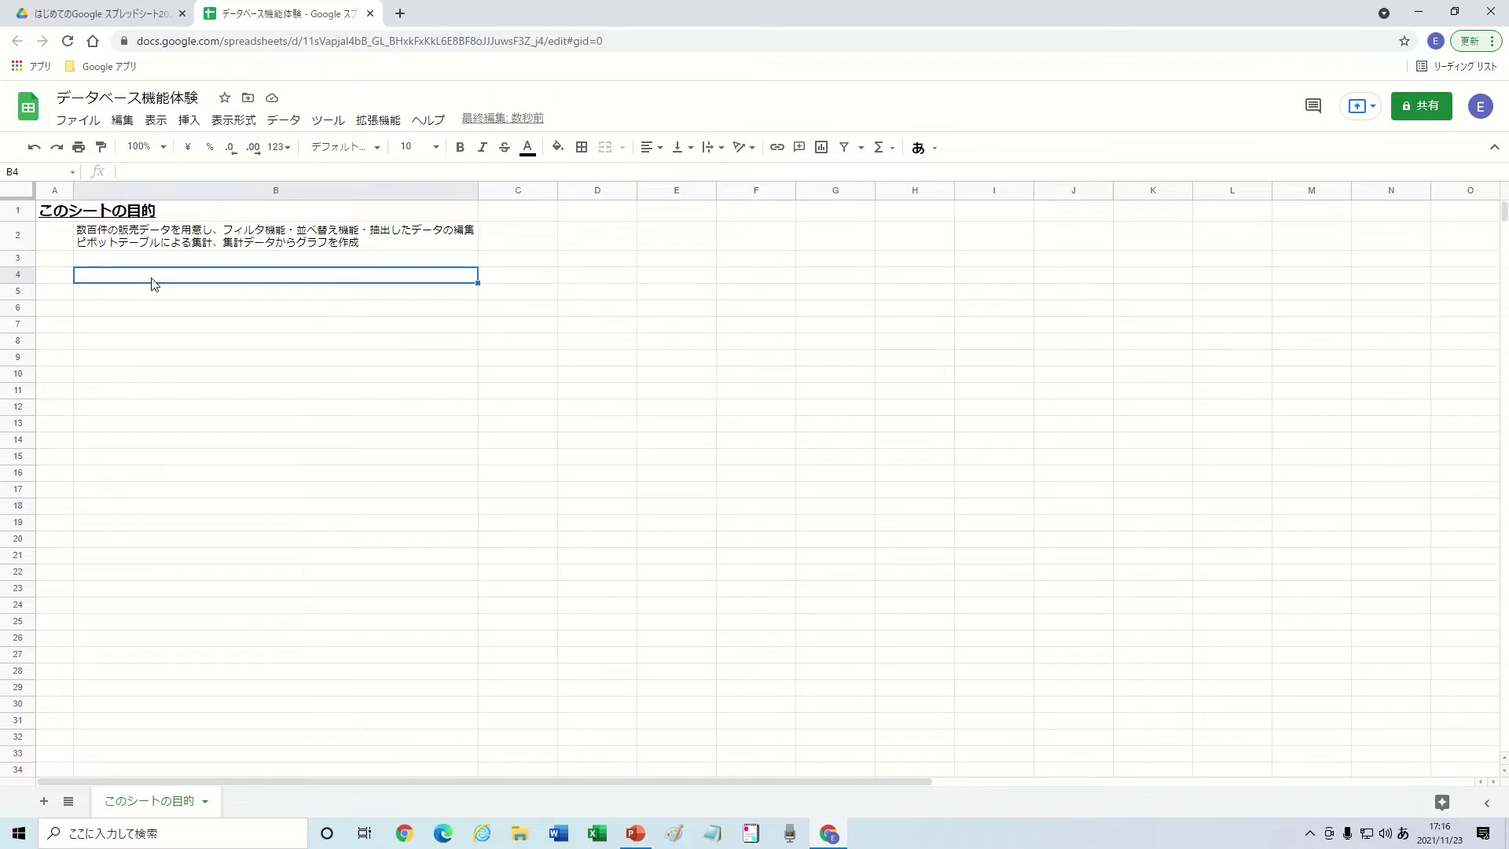
Step: Add a sheet named 販売データ with the title スムージー販売管理表 in A1
click(46, 801)
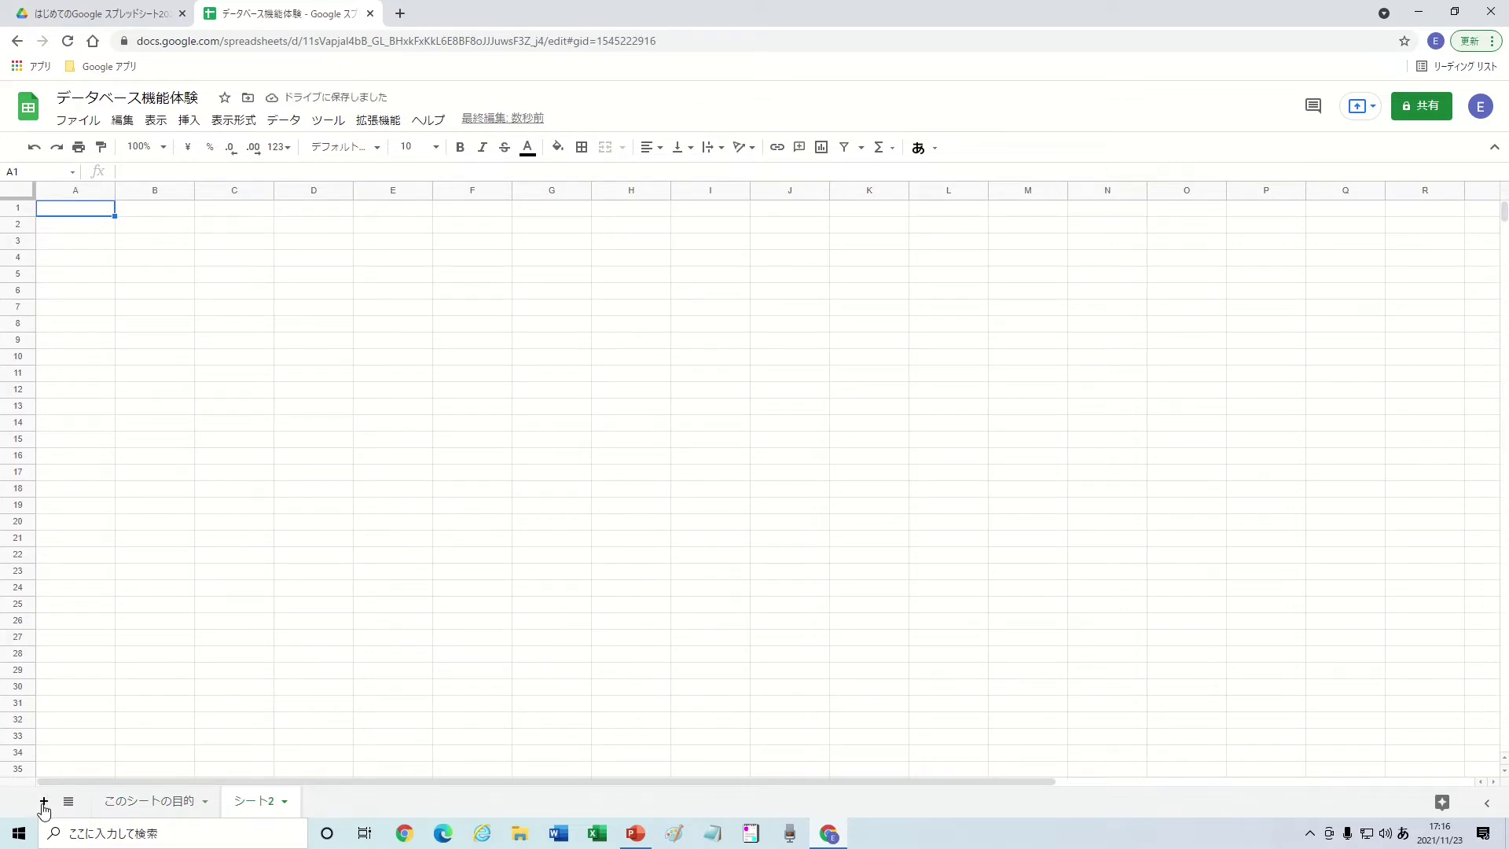
double_click(269, 810)
text(は)
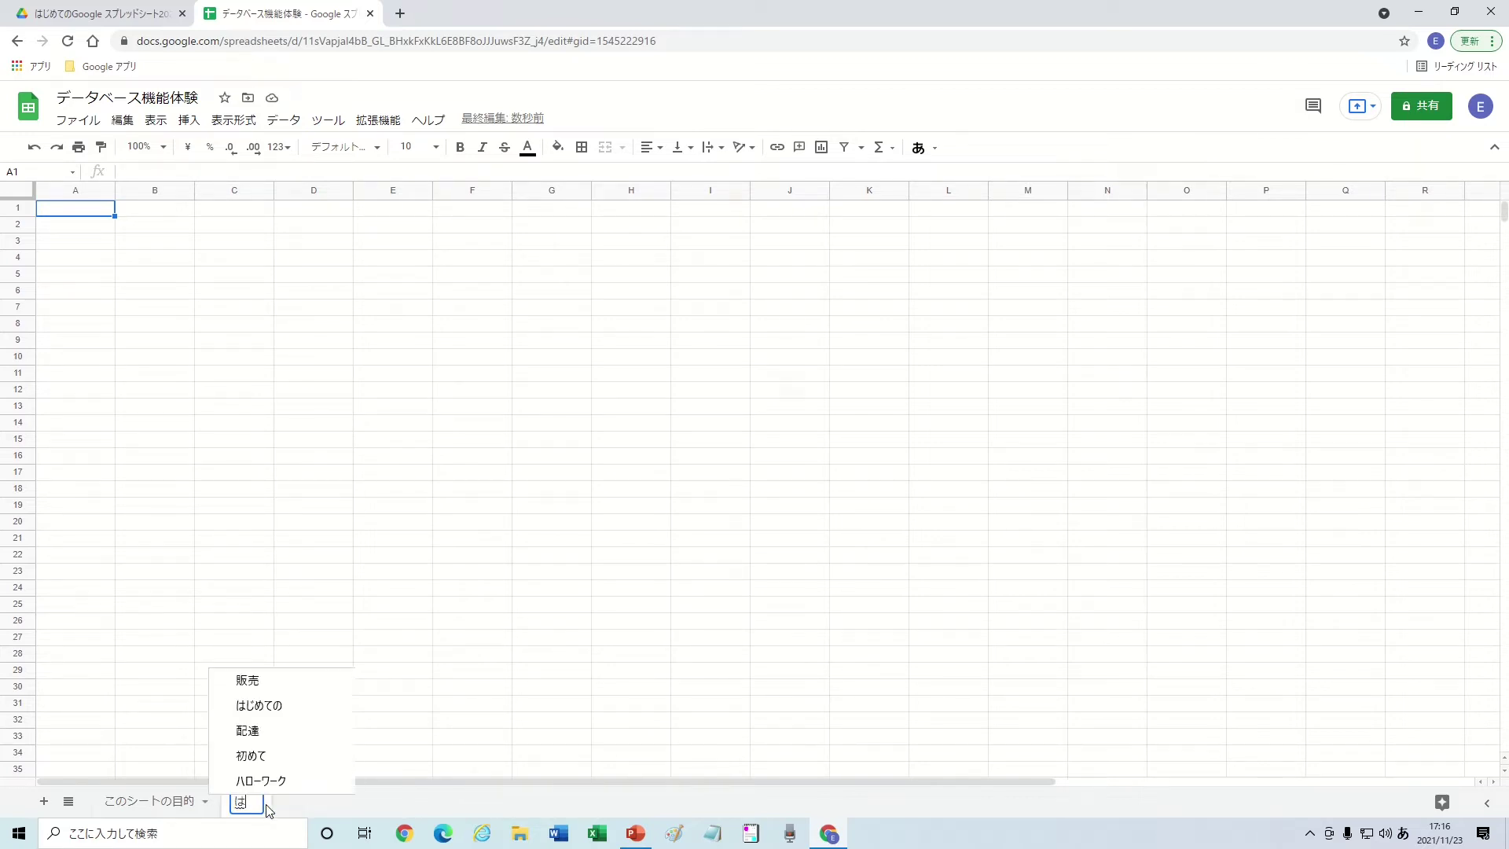
text(んばいでーた)
key(space)
key(Return)
key(Return)
text(すむーじーはんばいかんｋ)
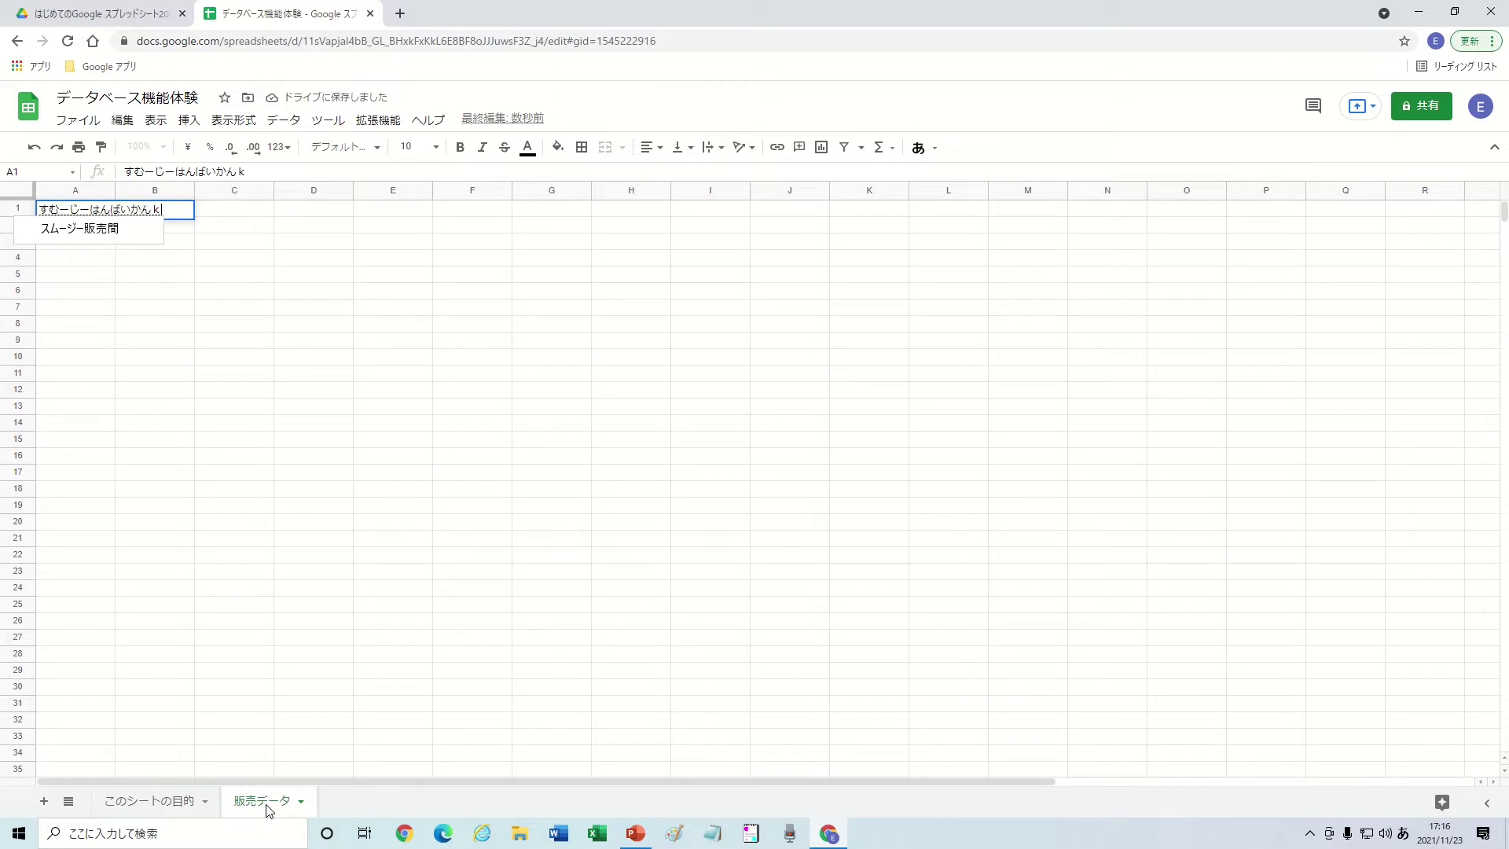
text(りひょう)
key(space)
key(Return)
Step: Enter row-3 headers No, 日付, 商品名 and 単価（税込） in A3:D3
key(Return)
key(Return)
text(No)
key(Return)
key(Tab)
text(ひづけ)
key(space)
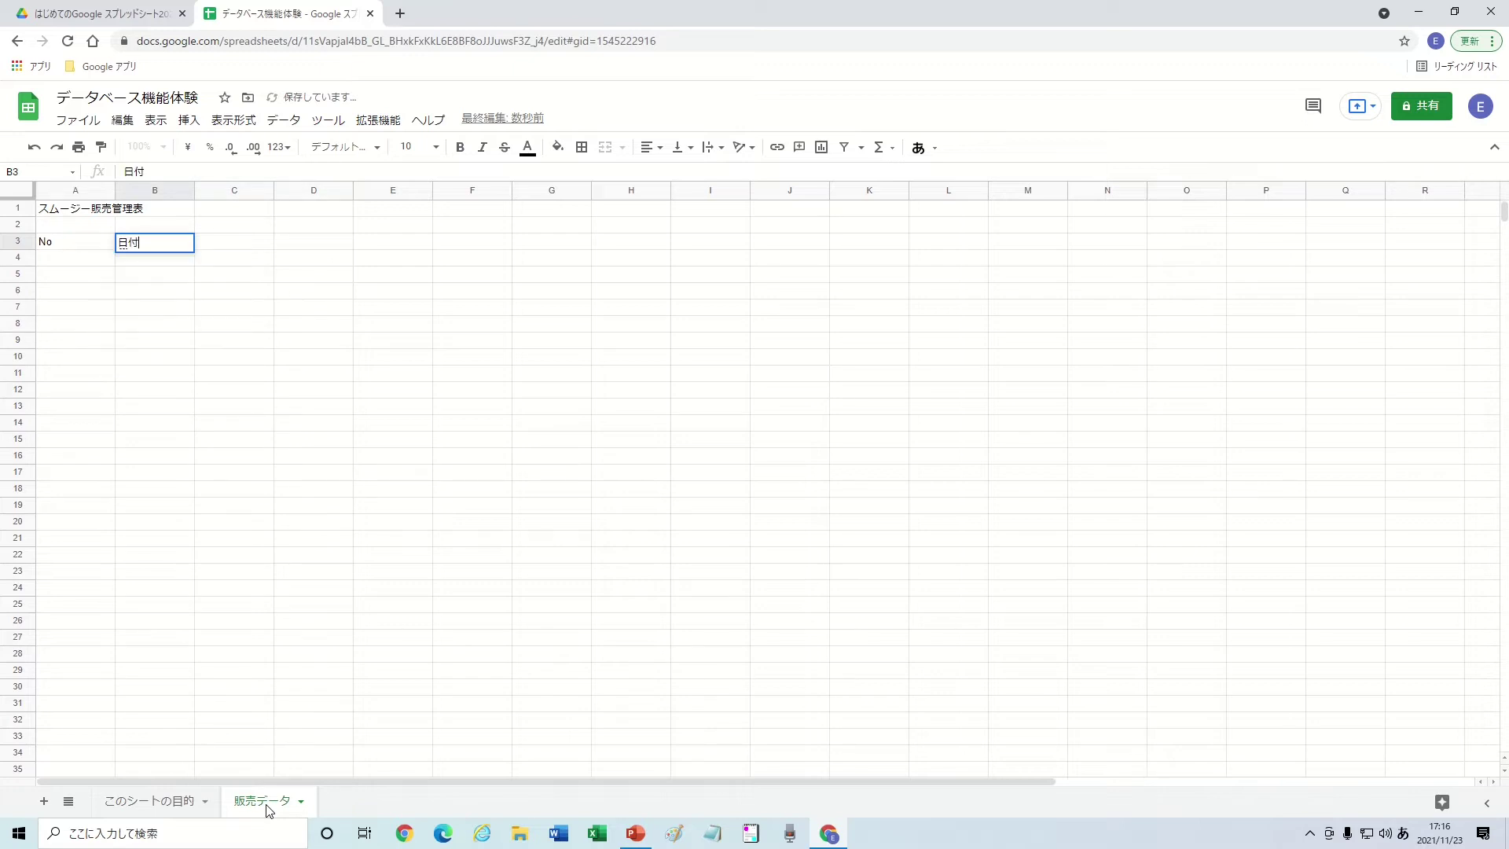
key(Return)
key(Tab)
text(しょうひんめい)
key(space)
key(Return)
key(Tab)
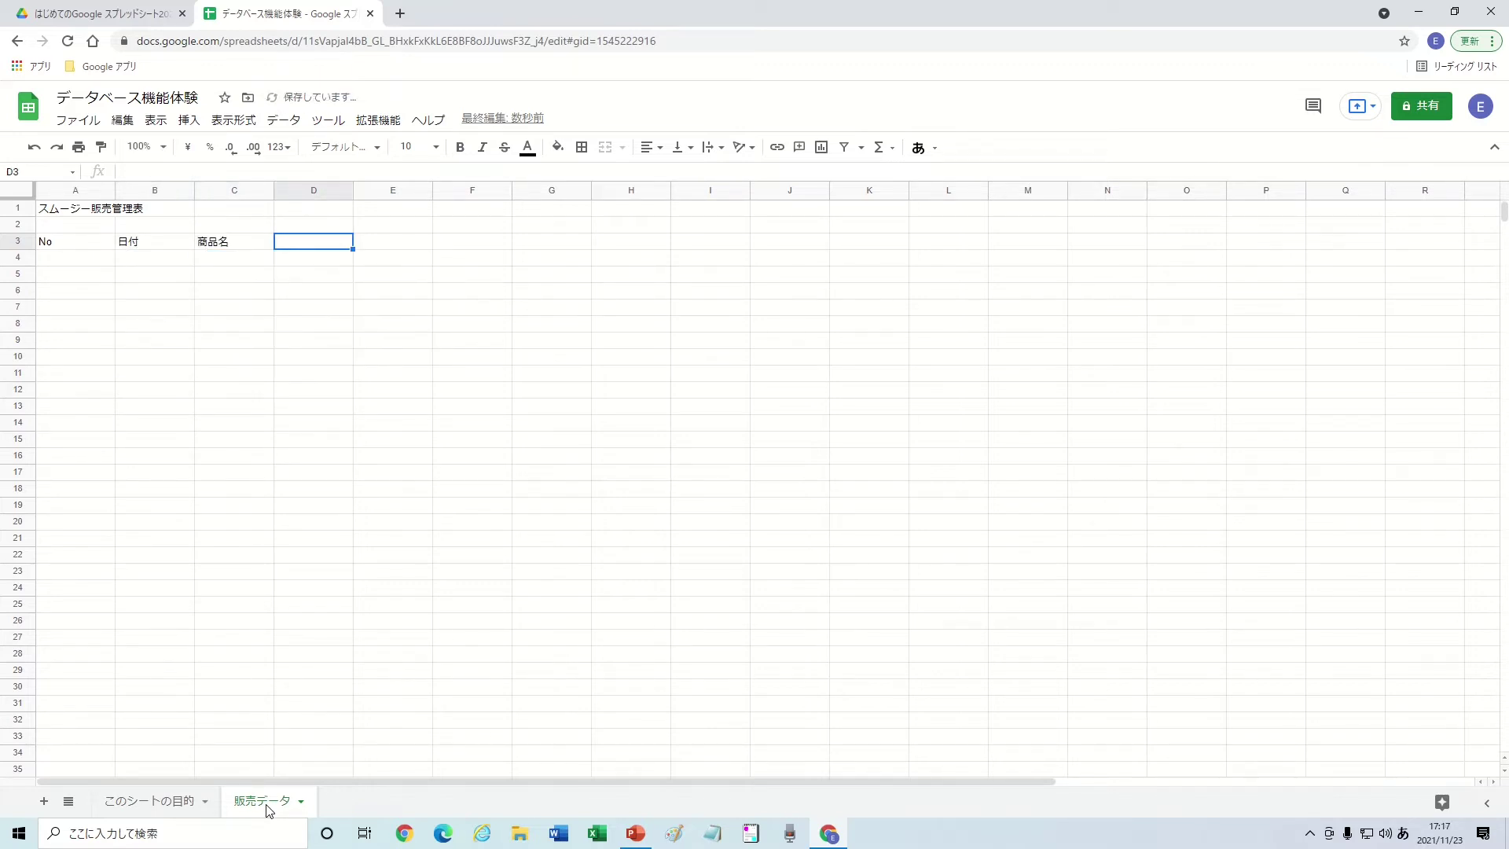
text(たんか)
key(space)
key(space)
key(Return)
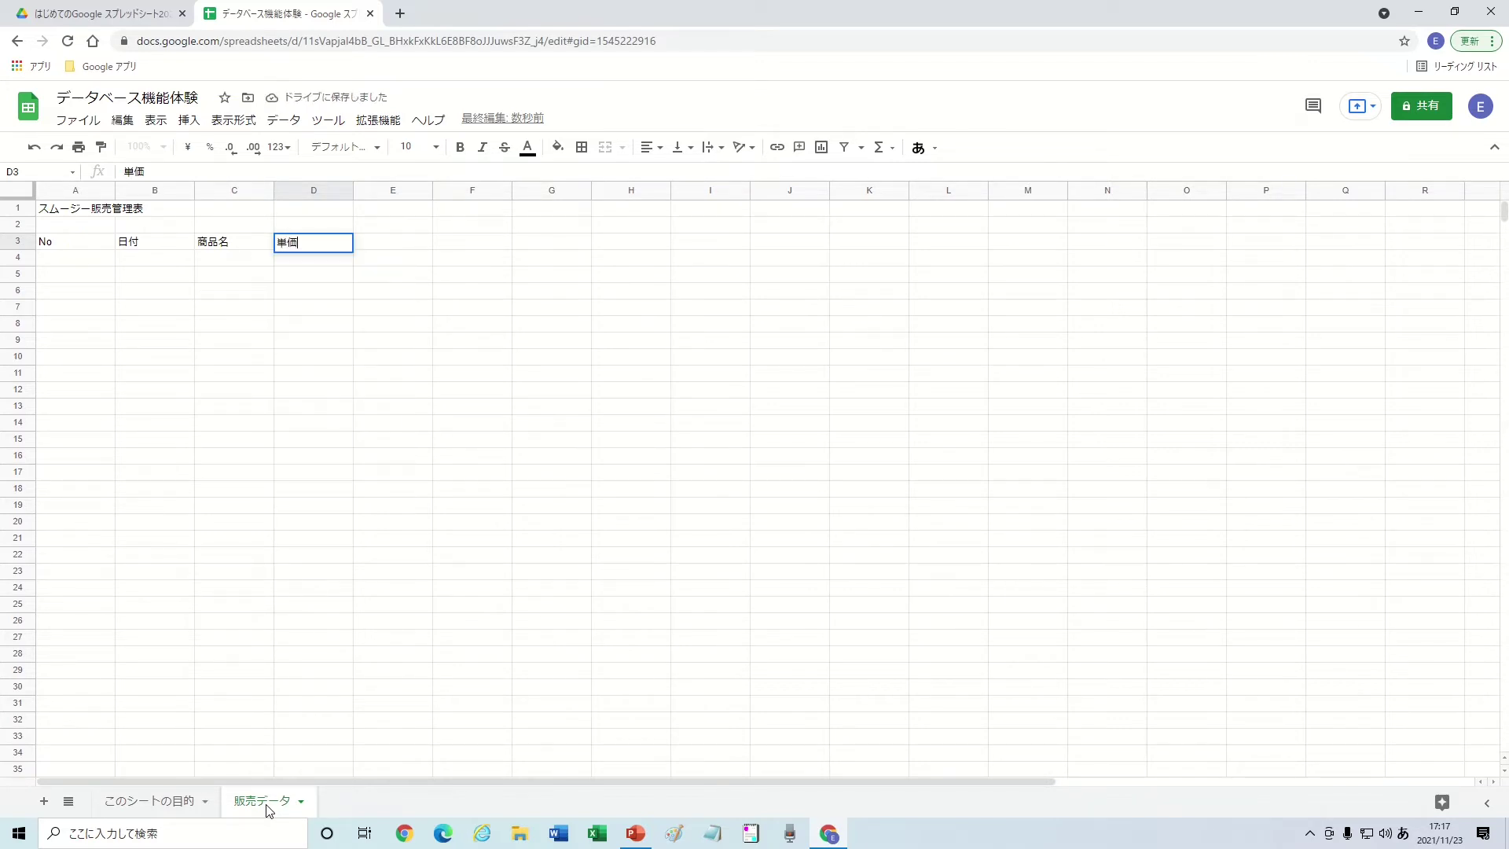
text(ぜいこみ)
Step: Enter headers 販売数, 売上合計（税込） and 販売担当者 in E3:G3
key(space)
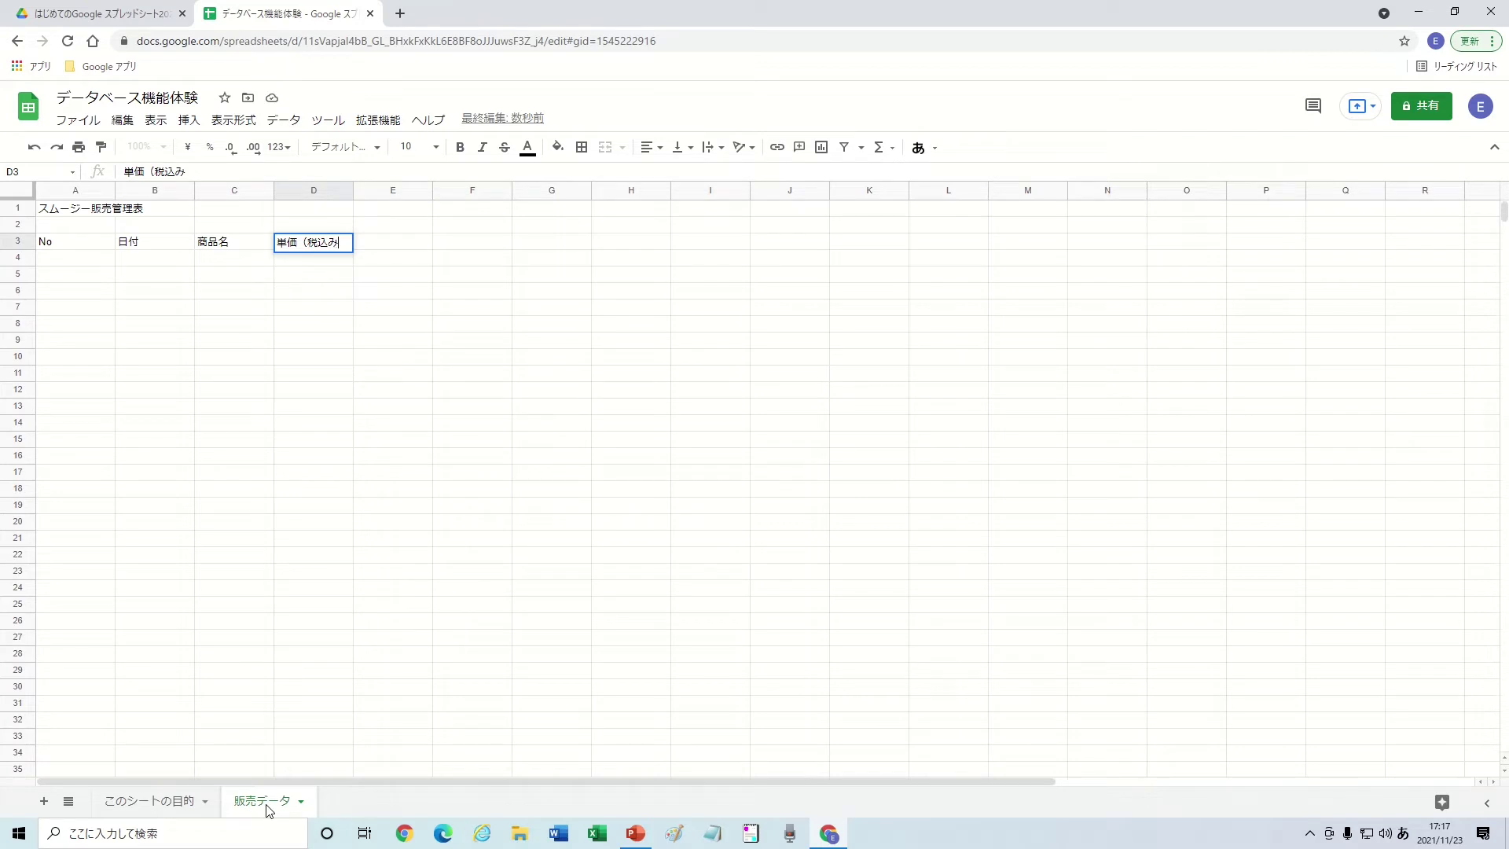
text(）)
key(Return)
key(Tab)
text(はんばいすう)
key(space)
key(Return)
key(Tab)
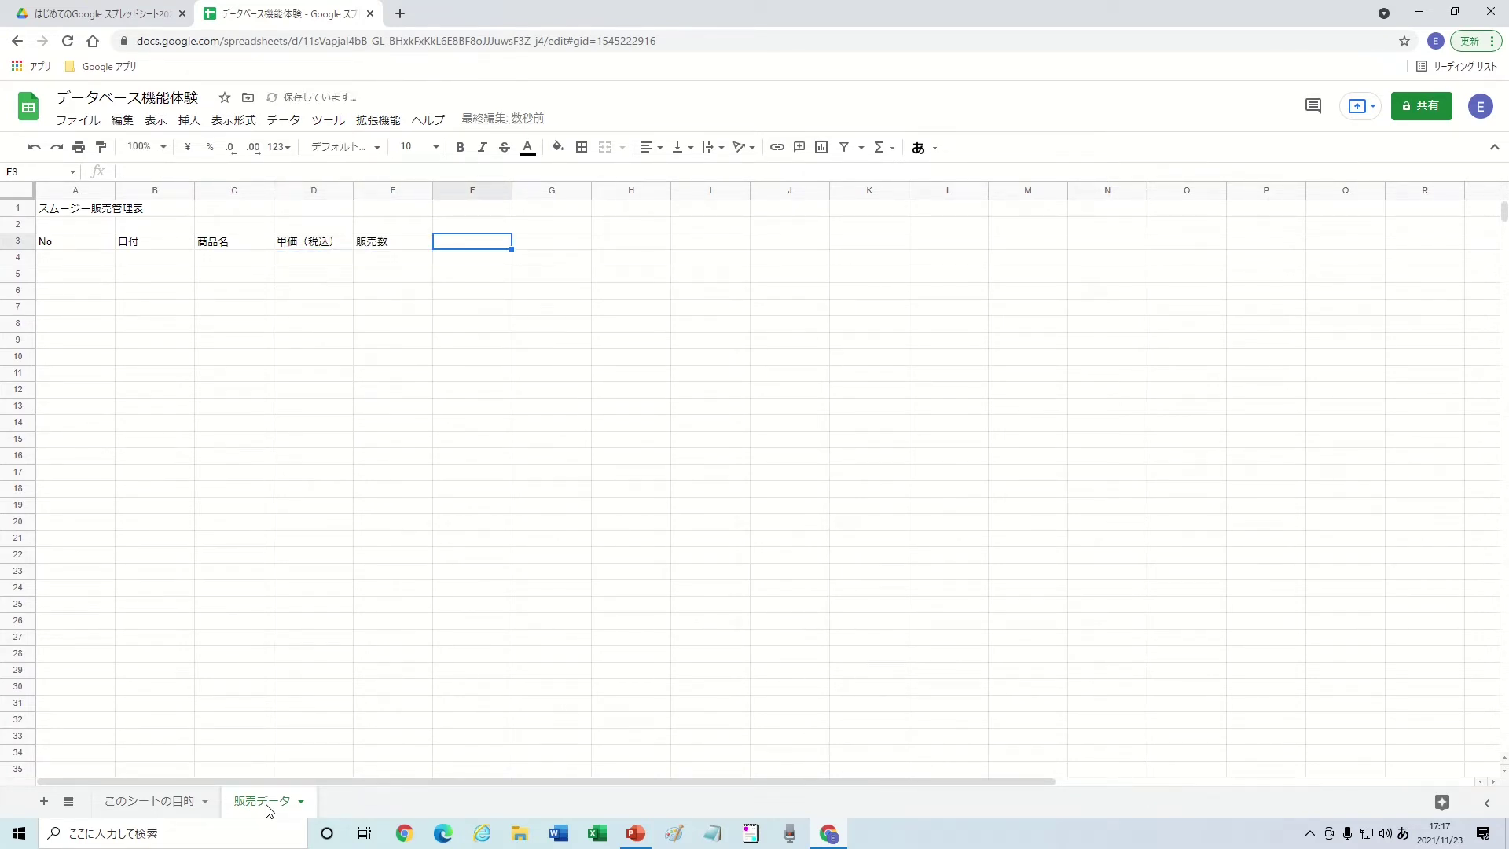
text(うりあoukei)
key(space)
text((zeikomi)
key(space)
text())
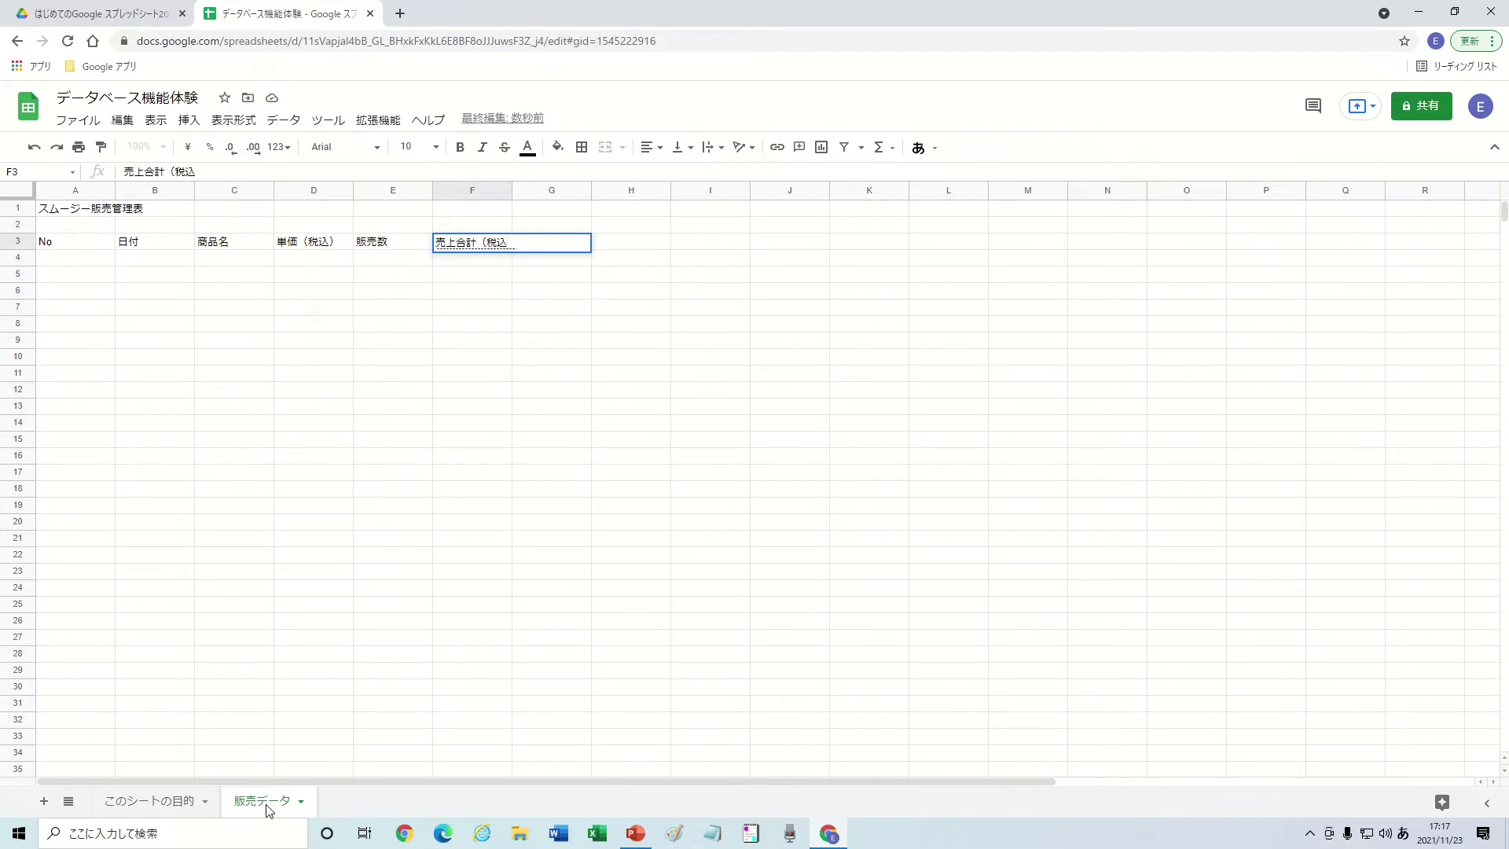
key(Tab)
text(hannbaitanntousha)
key(space)
key(Return)
key(Return)
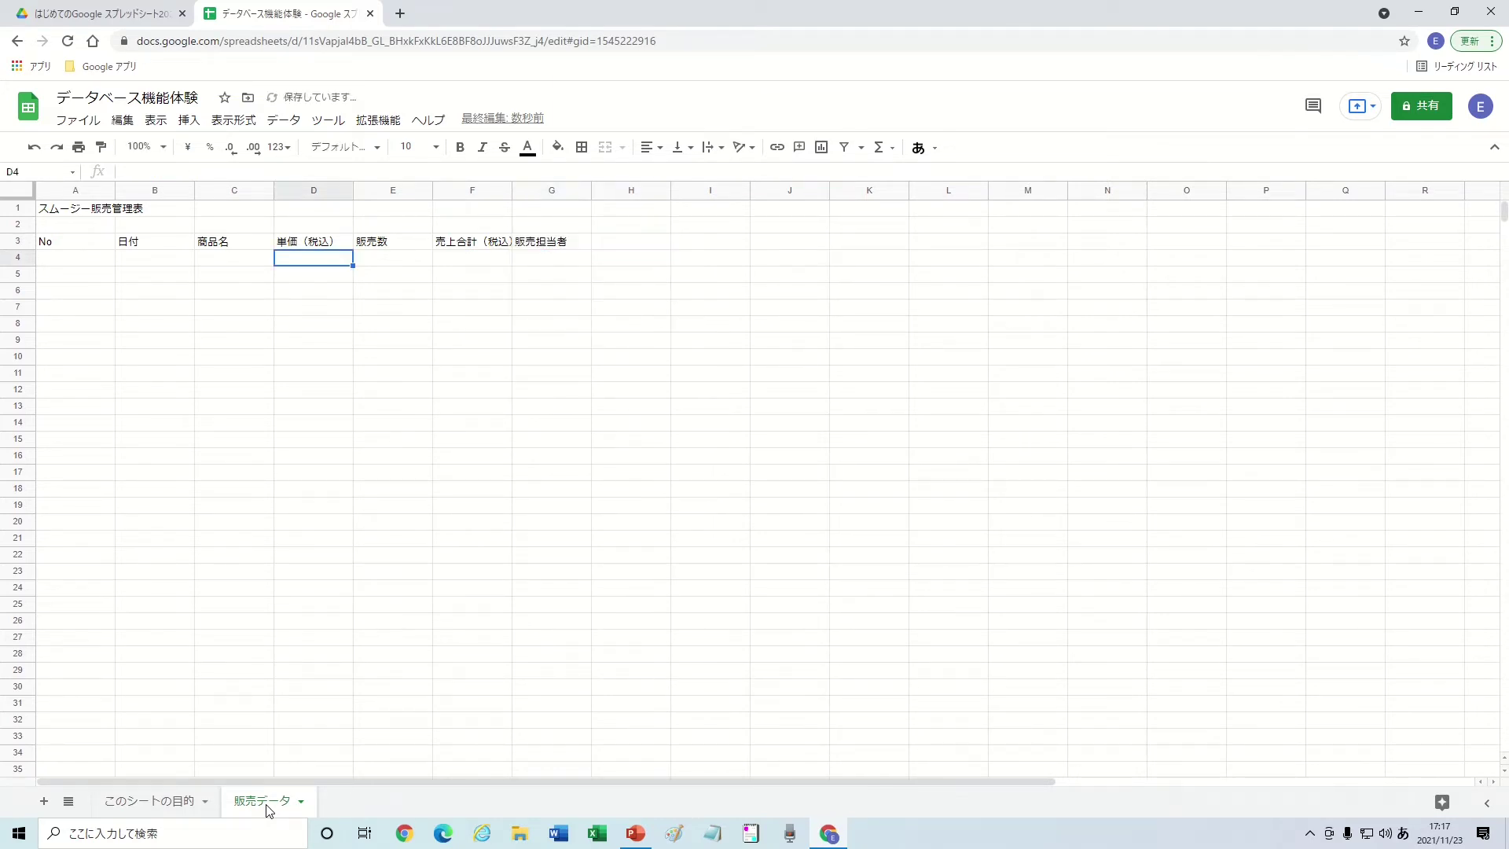
key(Left)
key(Left)
key(Left)
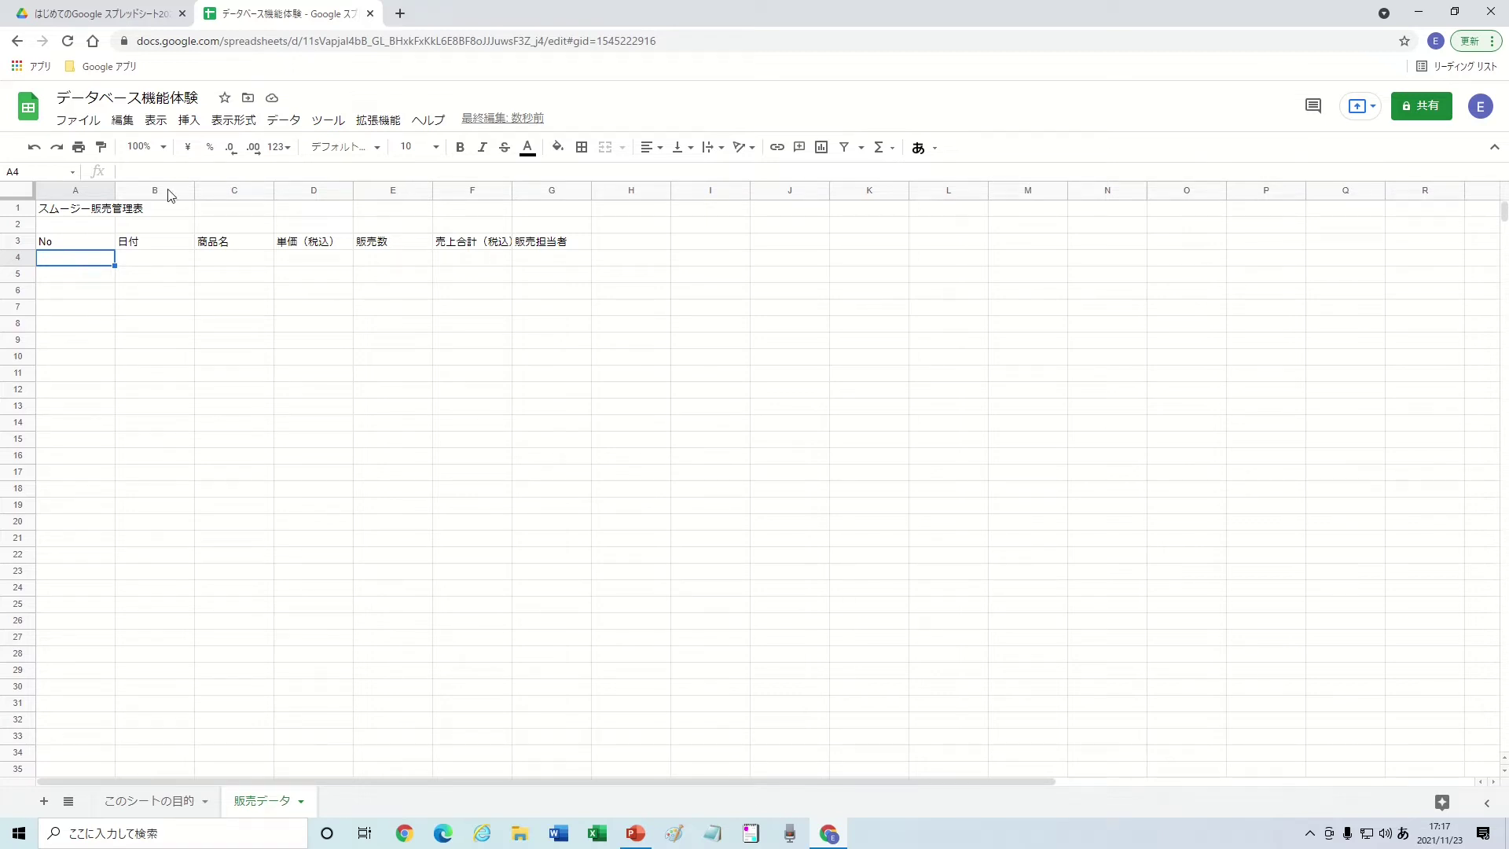
Step: Search for Tekuru and go to the site's 学習サポート page
click(400, 13)
text(Tekuru)
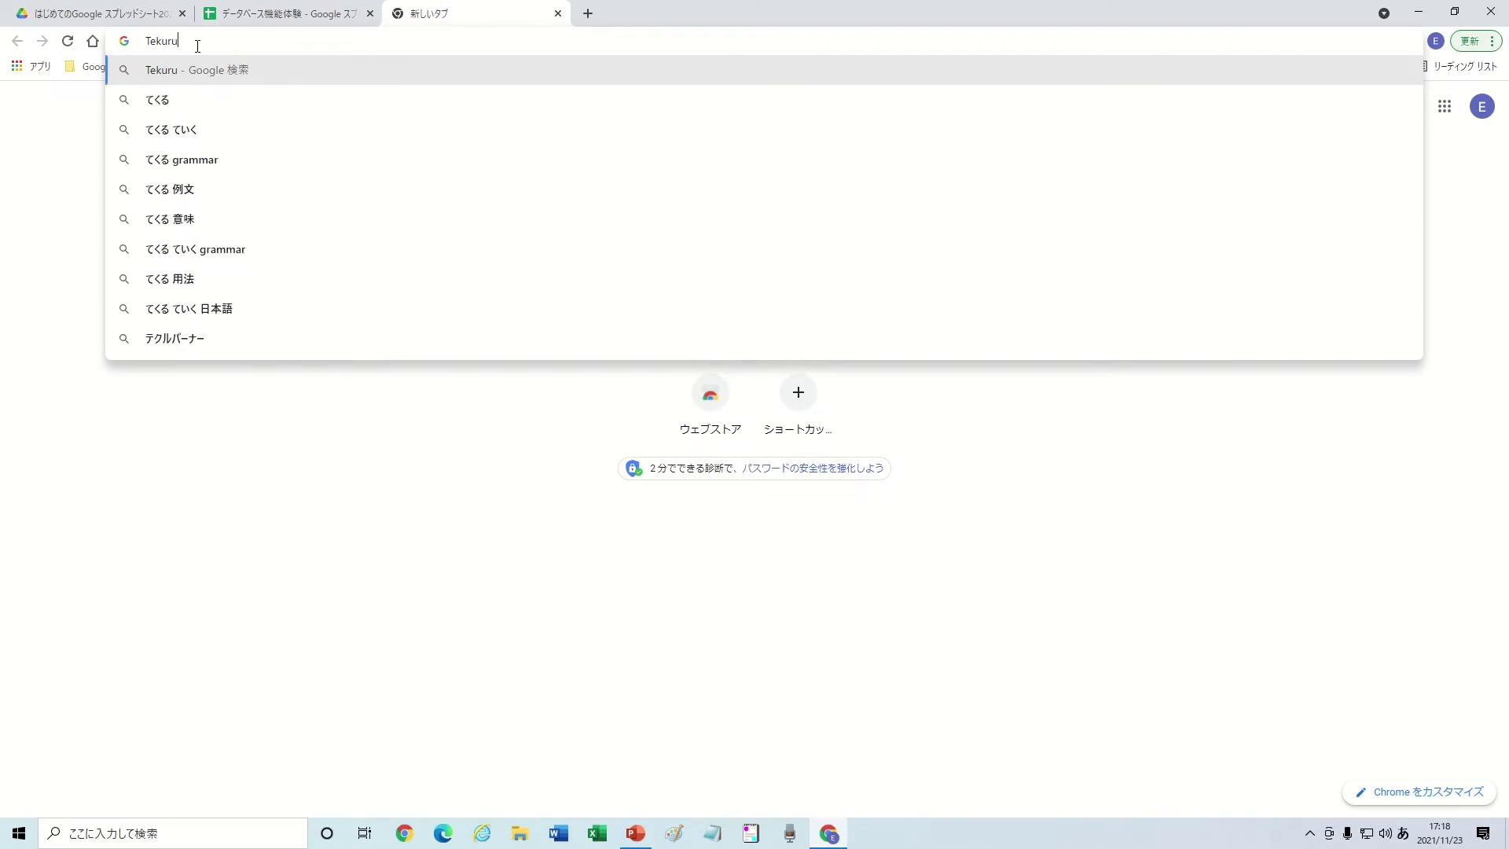
key(Return)
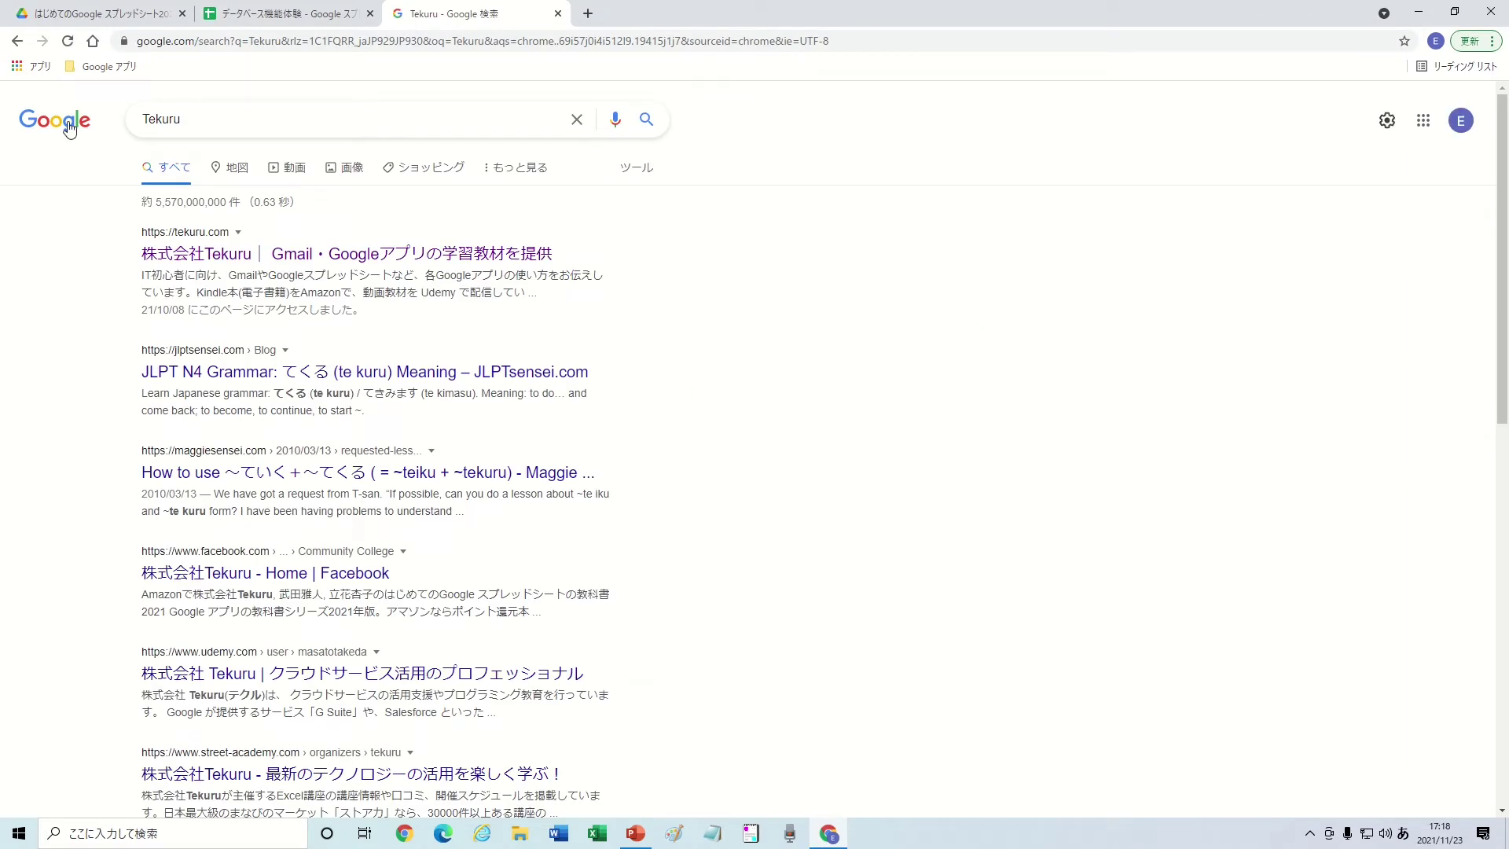
click(209, 255)
click(972, 106)
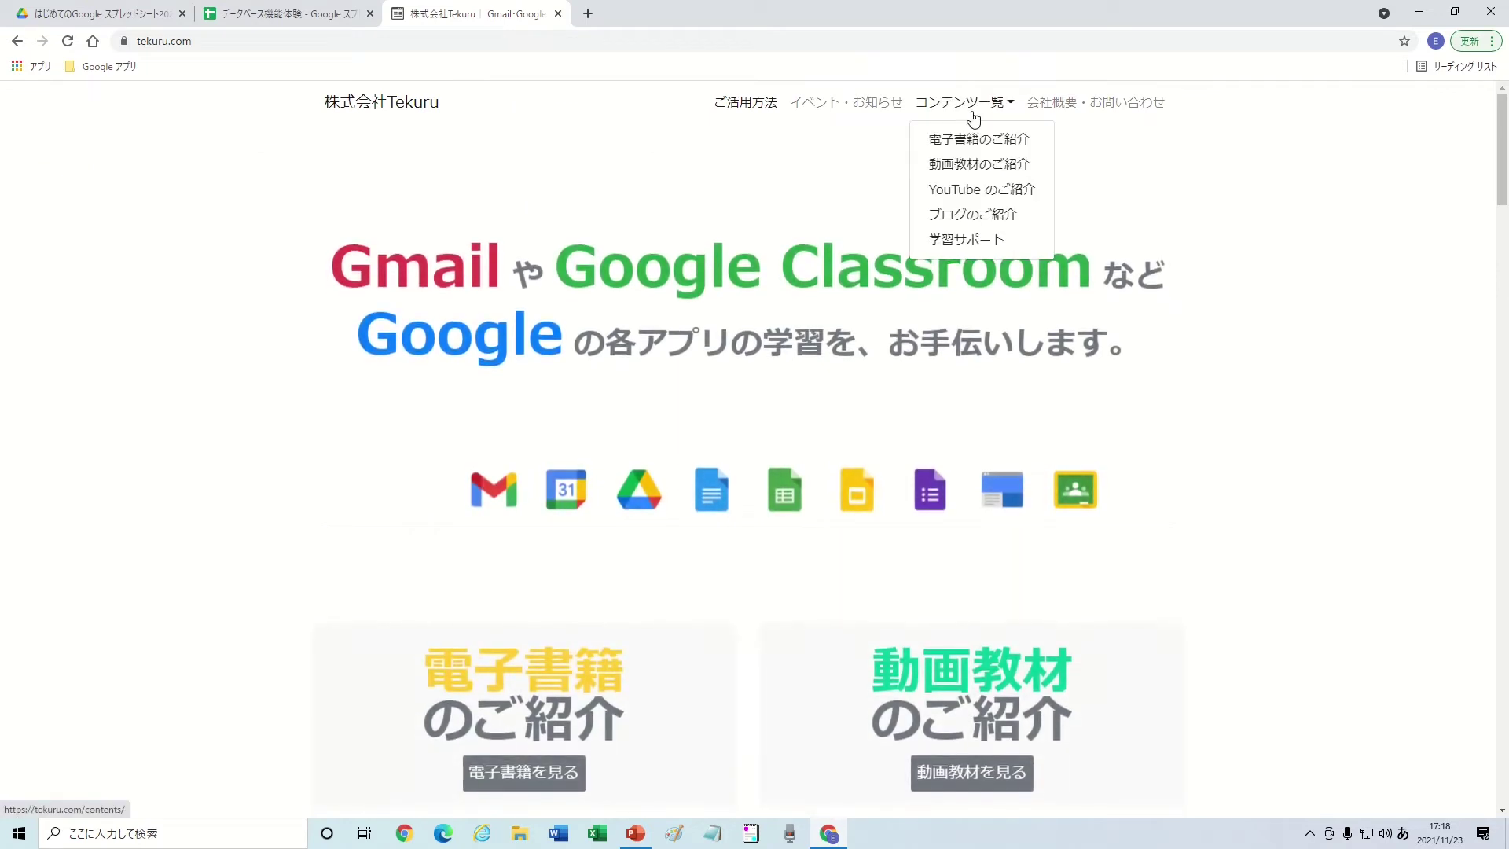
click(967, 240)
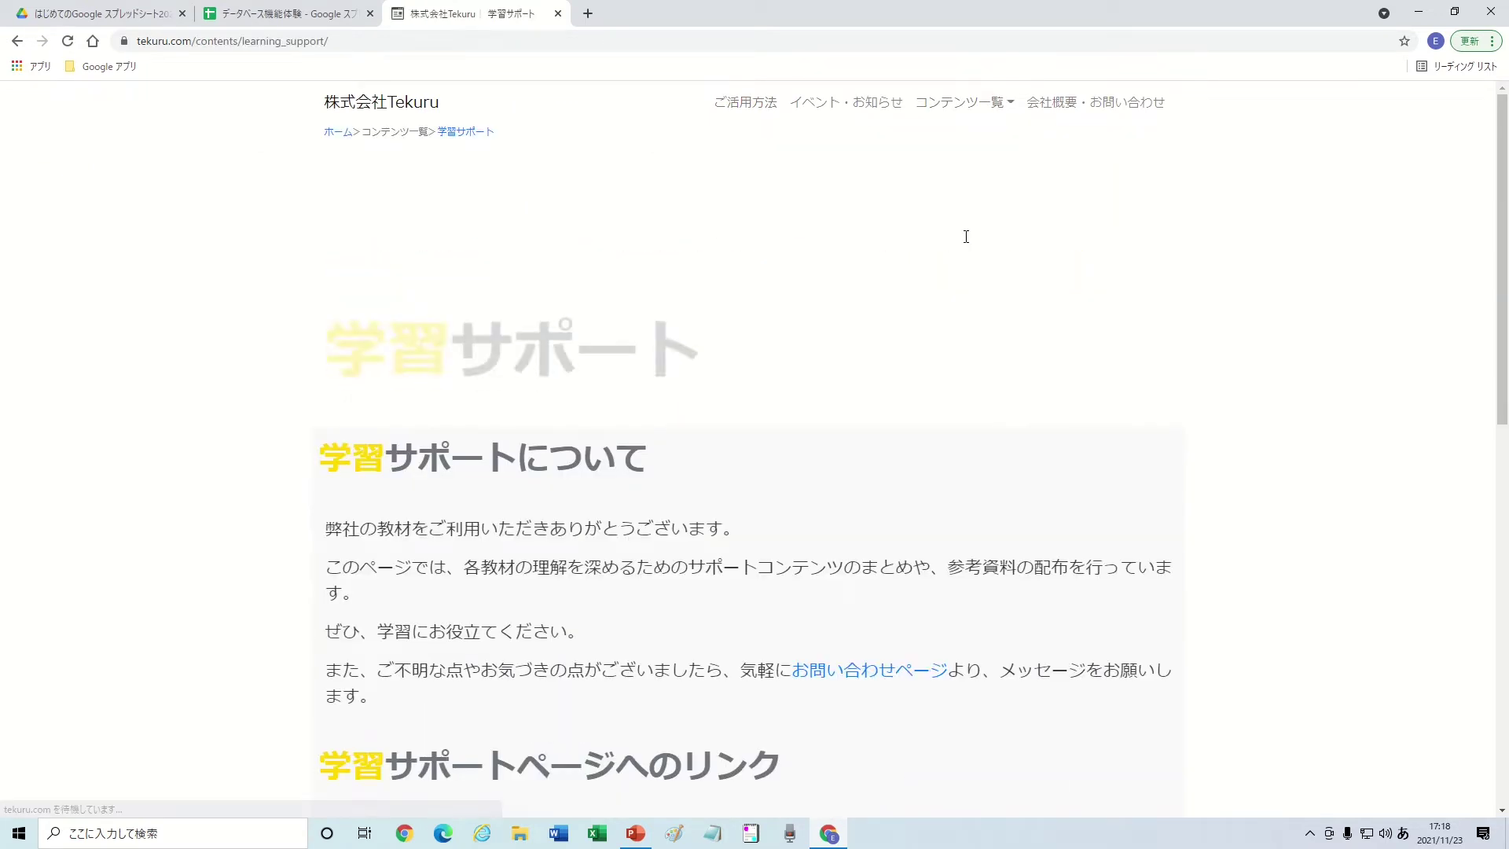
Step: Open the スプレッドシート 2021 textbook page and its 03_データベース機能体験 reference file
scroll(840, 314, down, 3)
scroll(802, 335, down, 3)
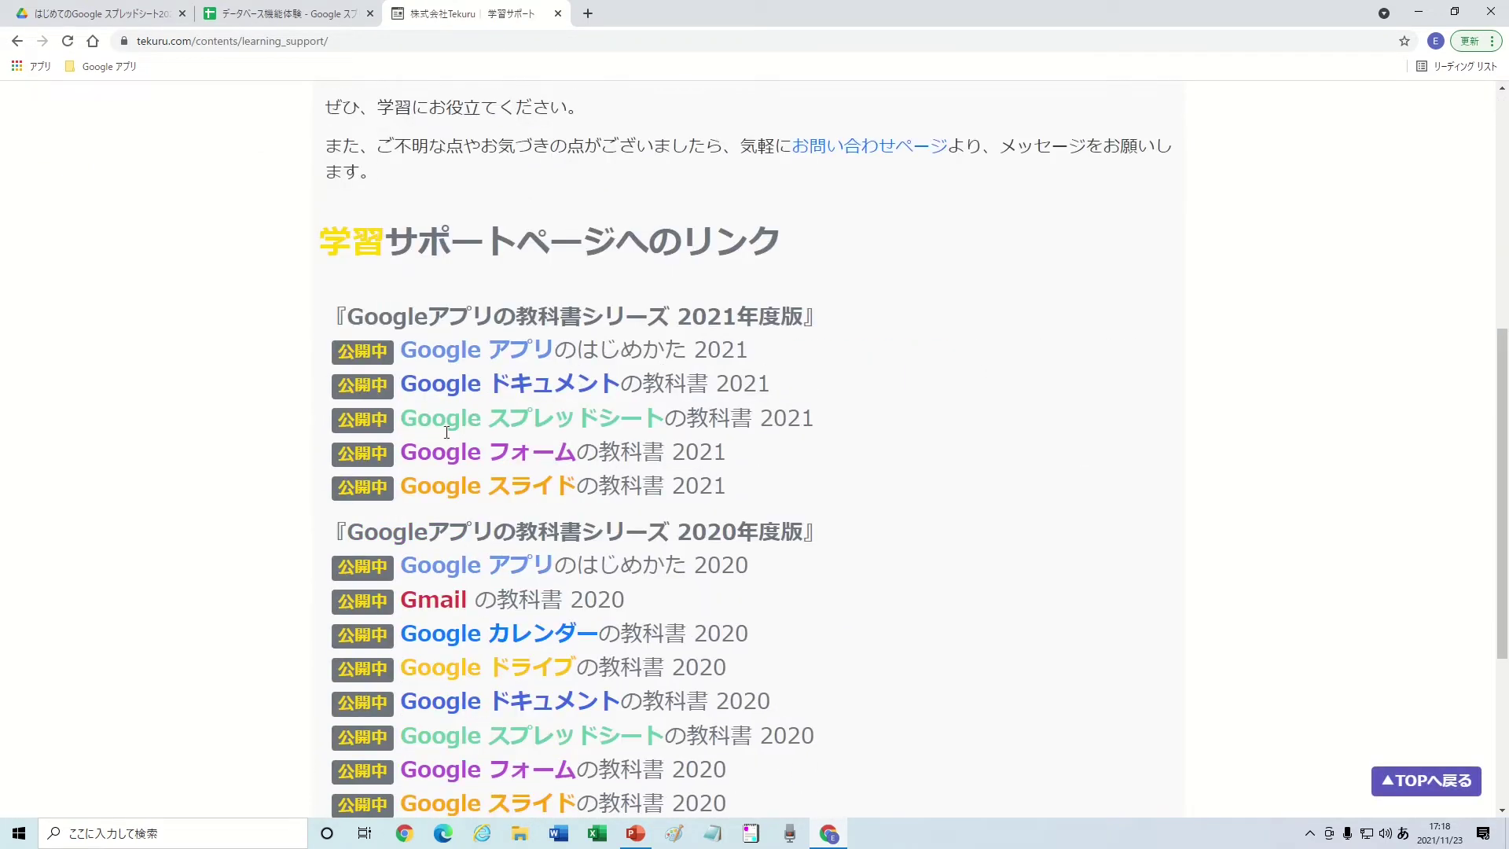
click(388, 432)
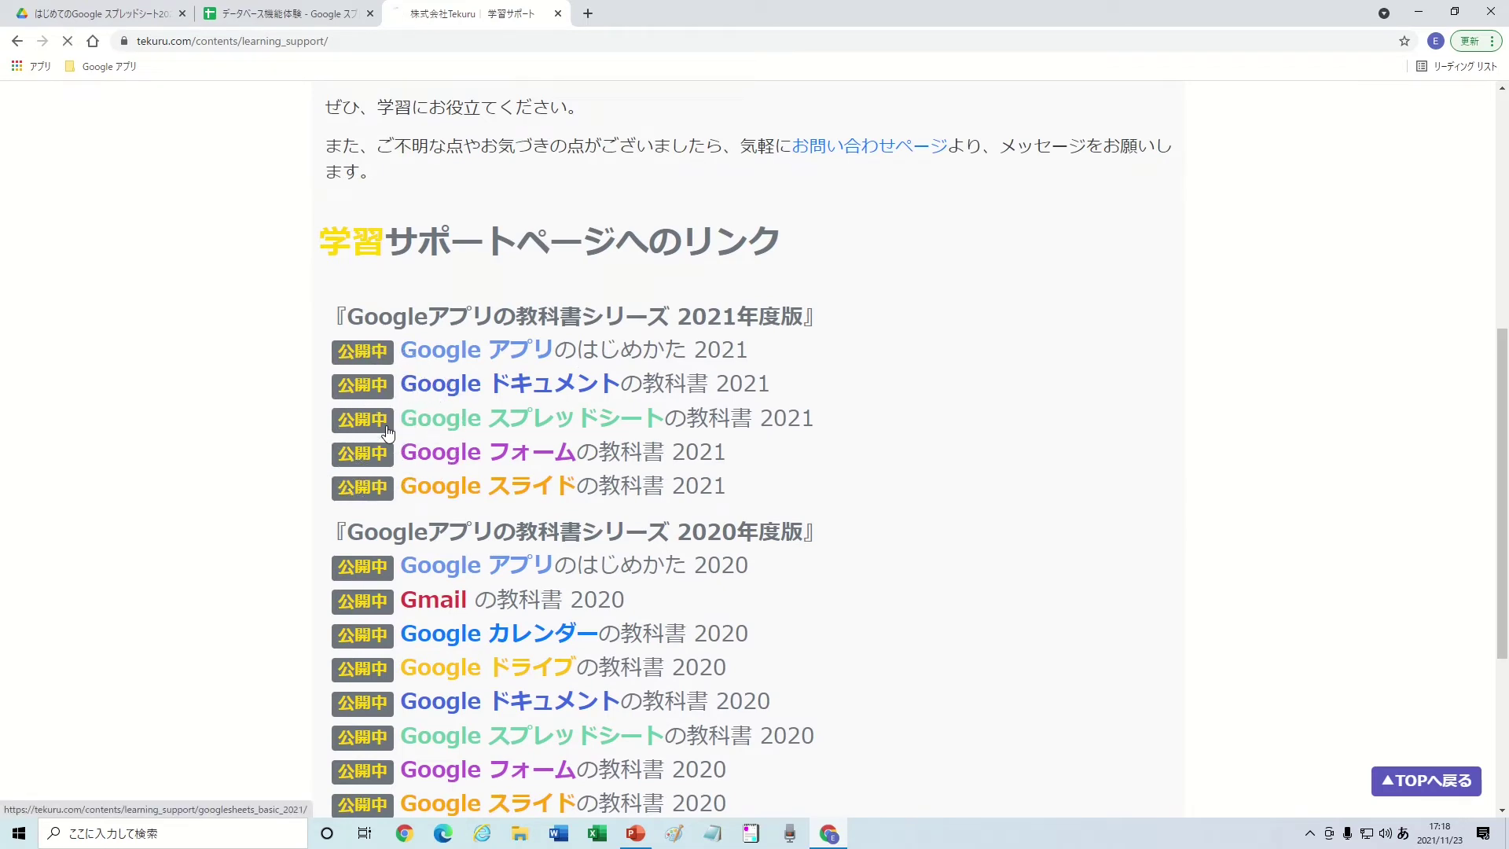
scroll(613, 419, down, 5)
scroll(615, 419, down, 4)
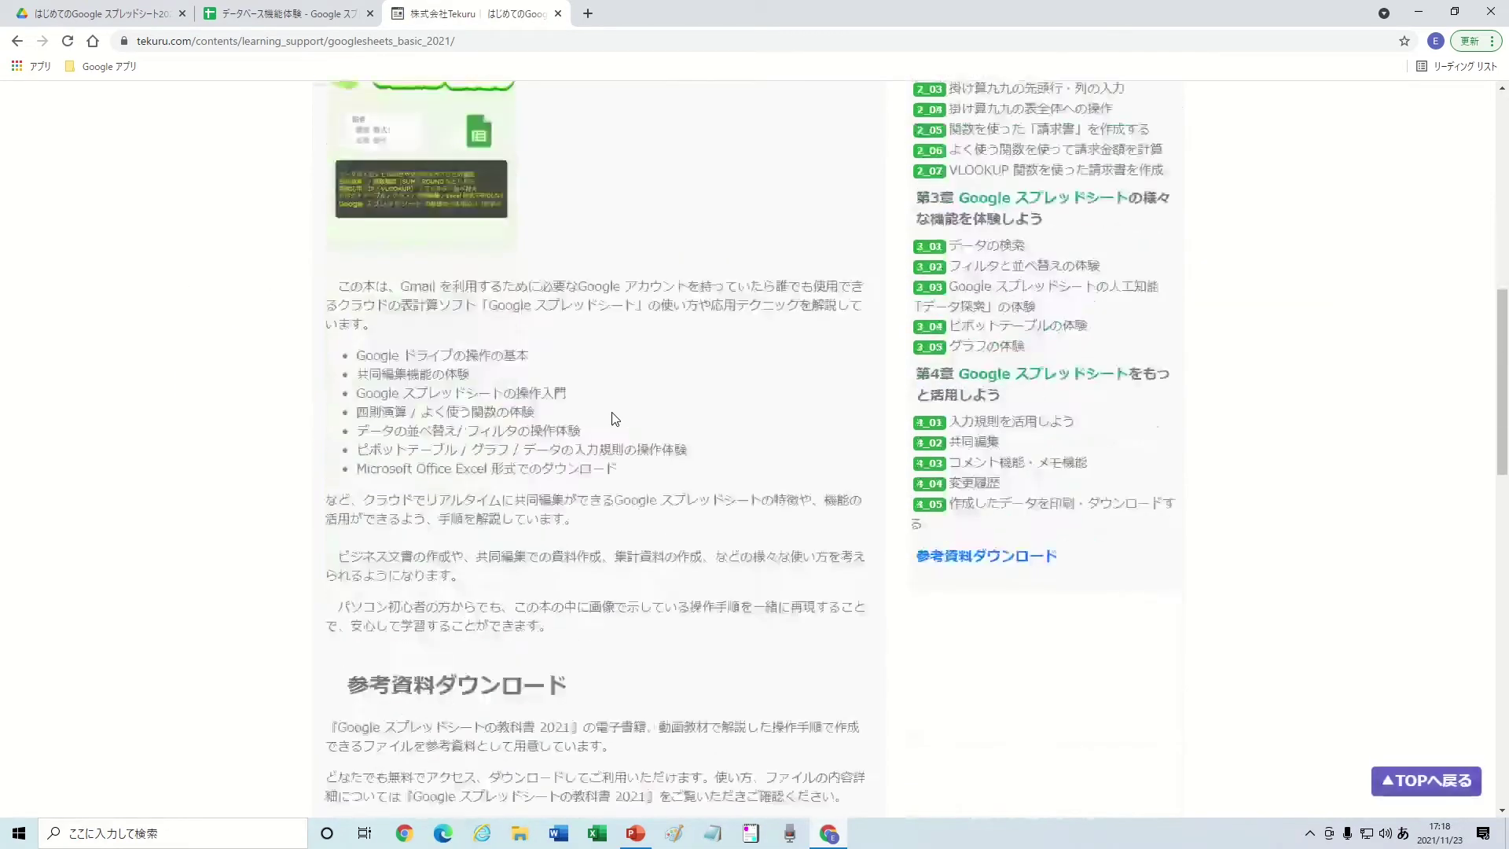
scroll(615, 419, down, 8)
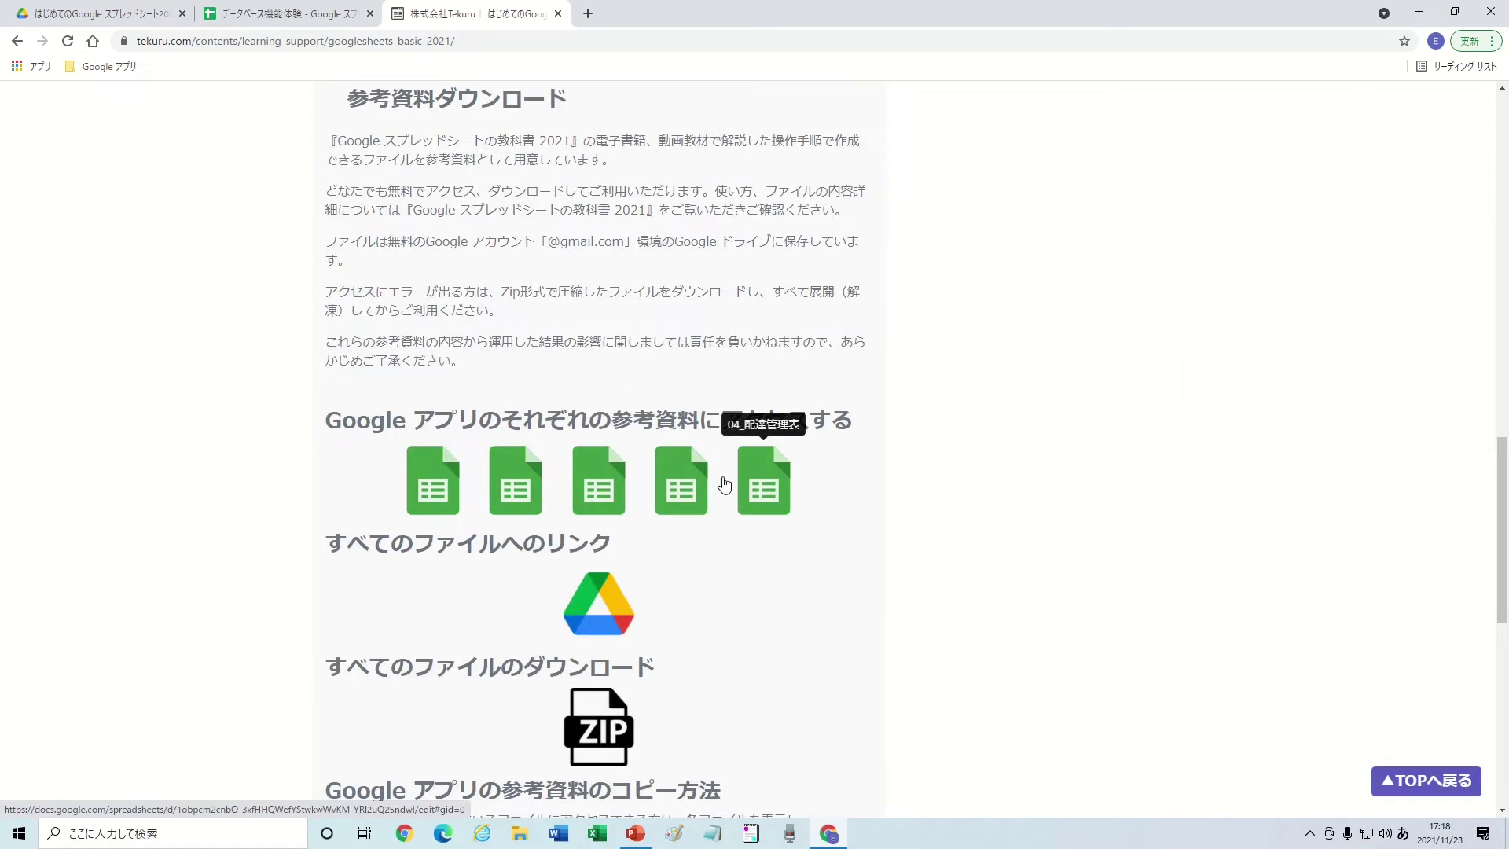
click(687, 484)
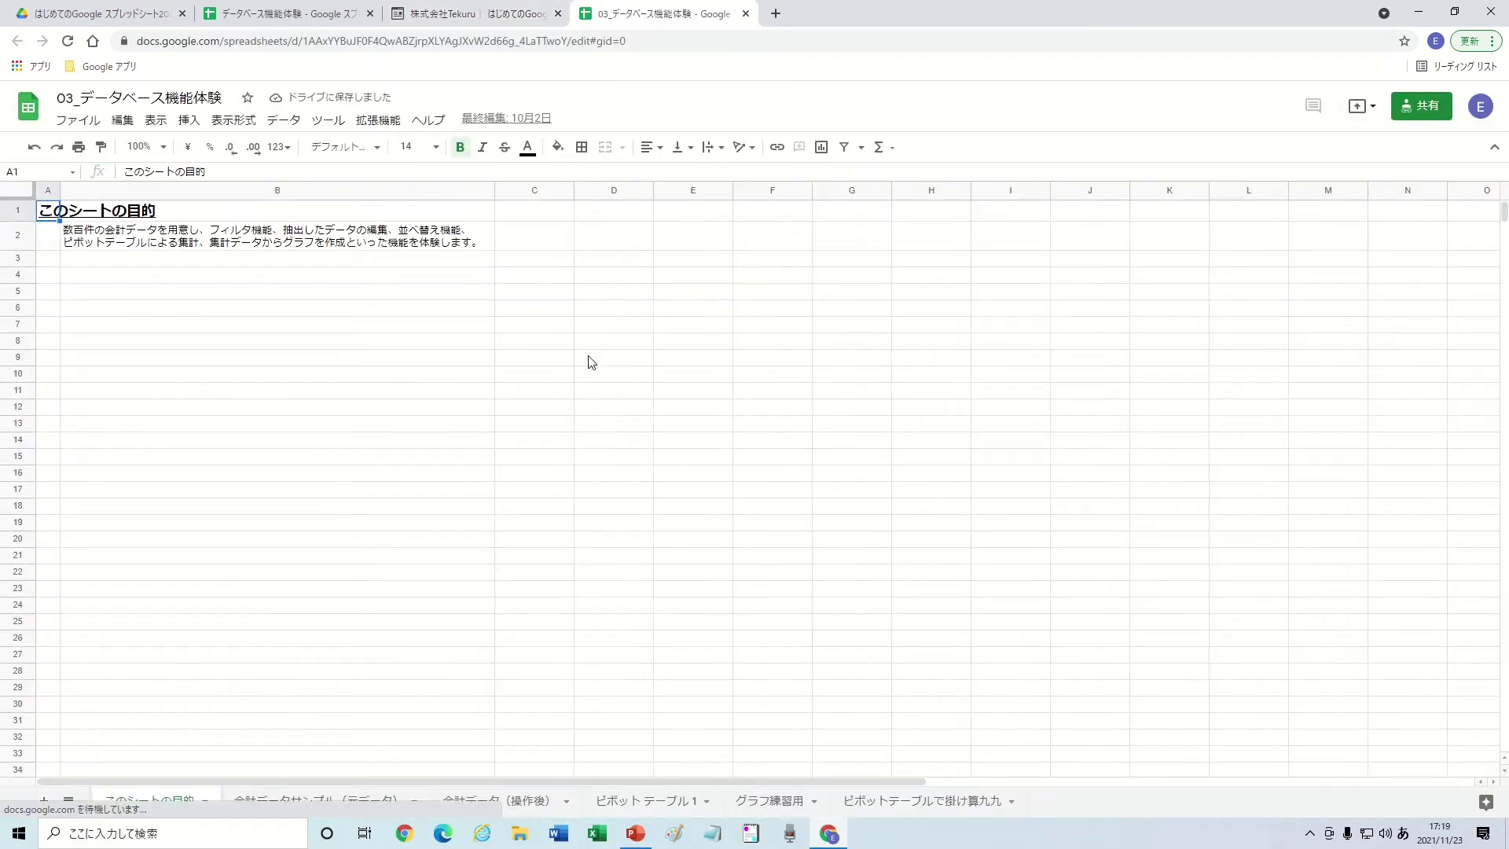
Step: Try the reference file in a private window, then show its 会計データサンプル（元データ） sheet
click(511, 16)
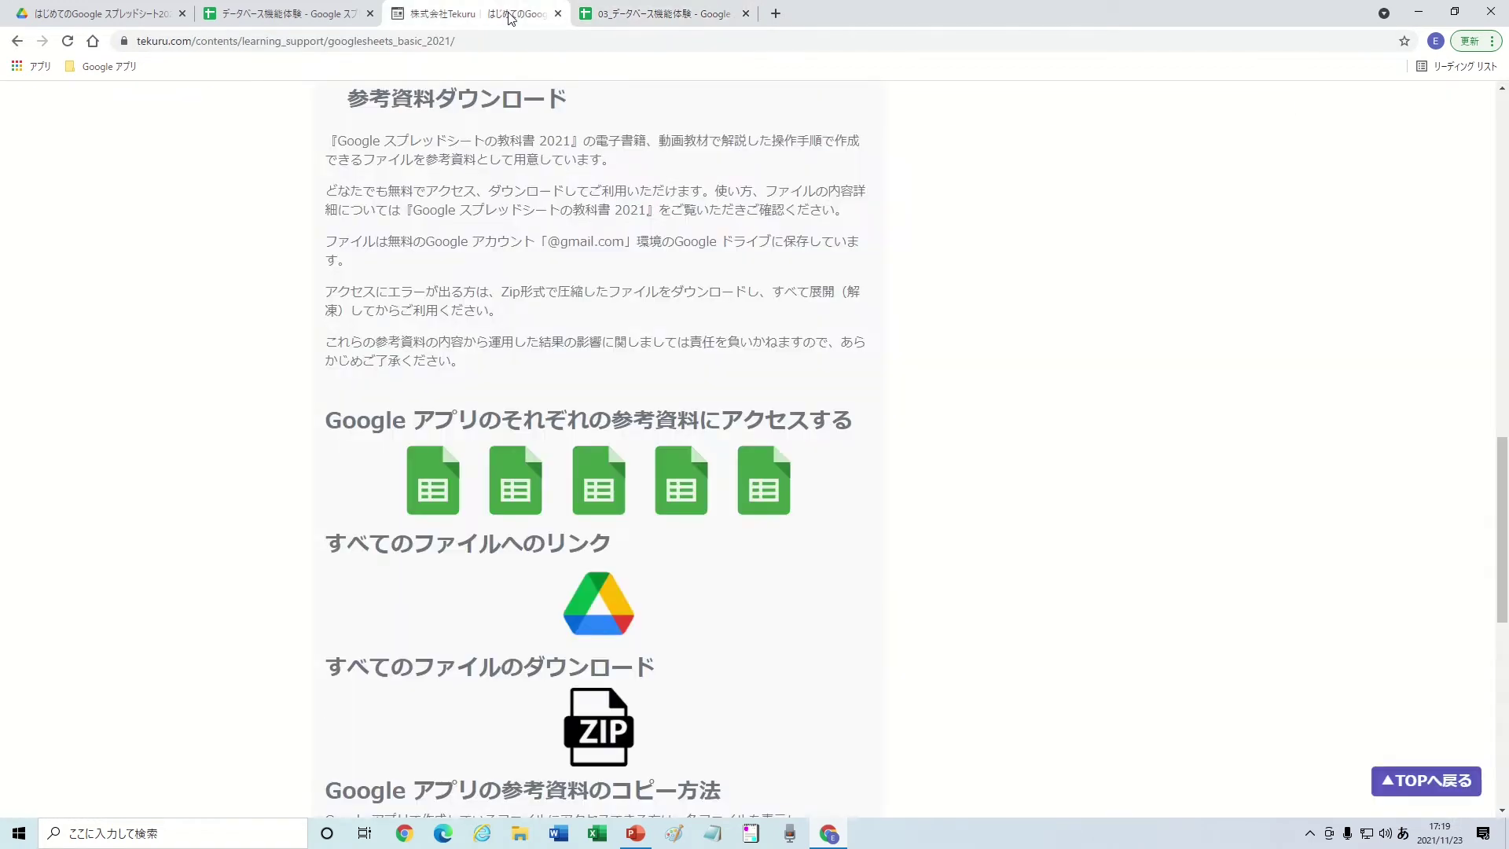
right_click(677, 472)
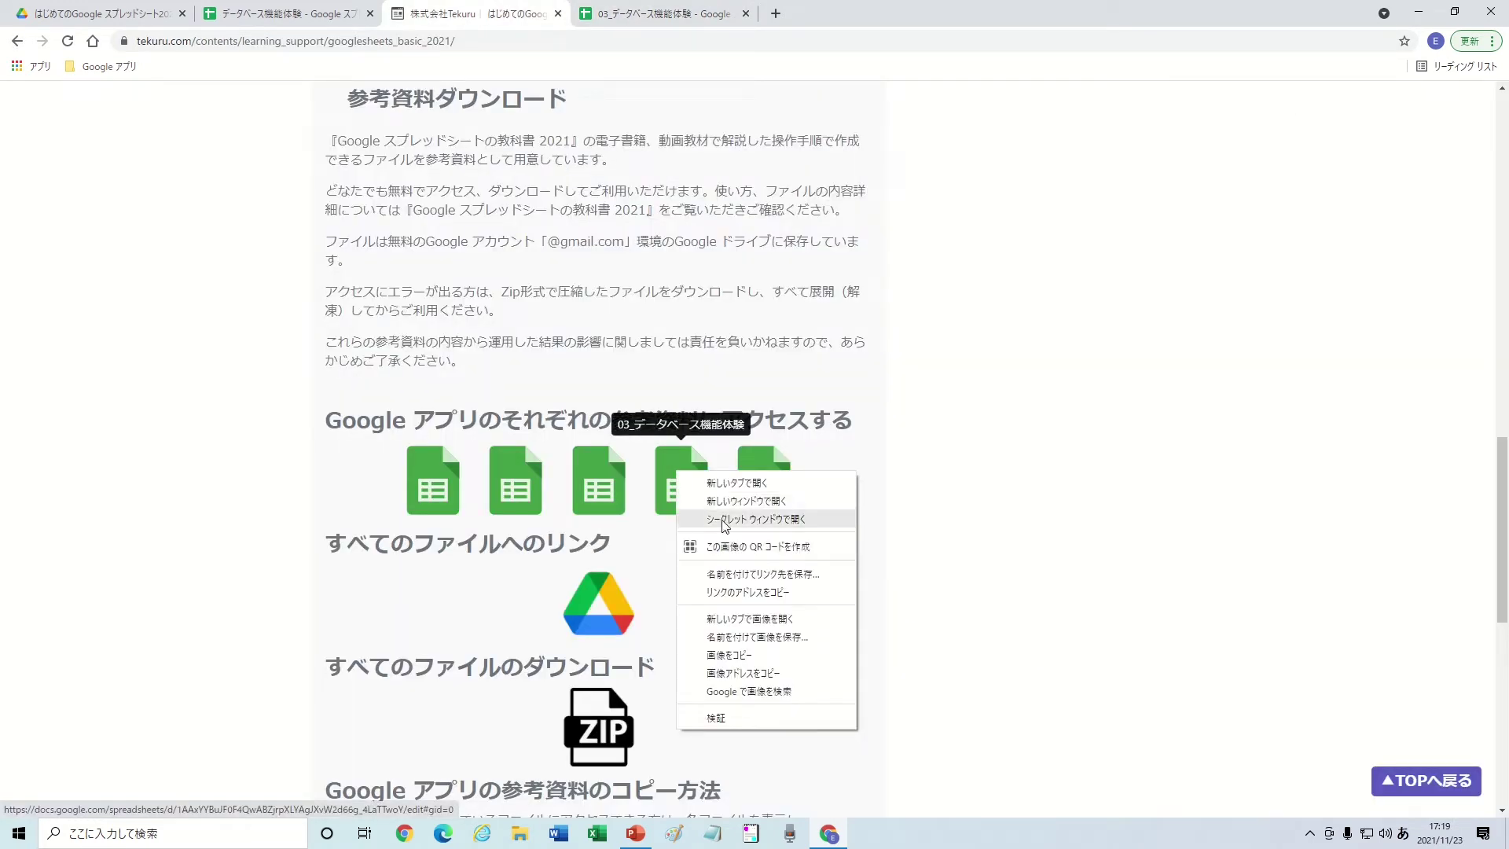
click(840, 521)
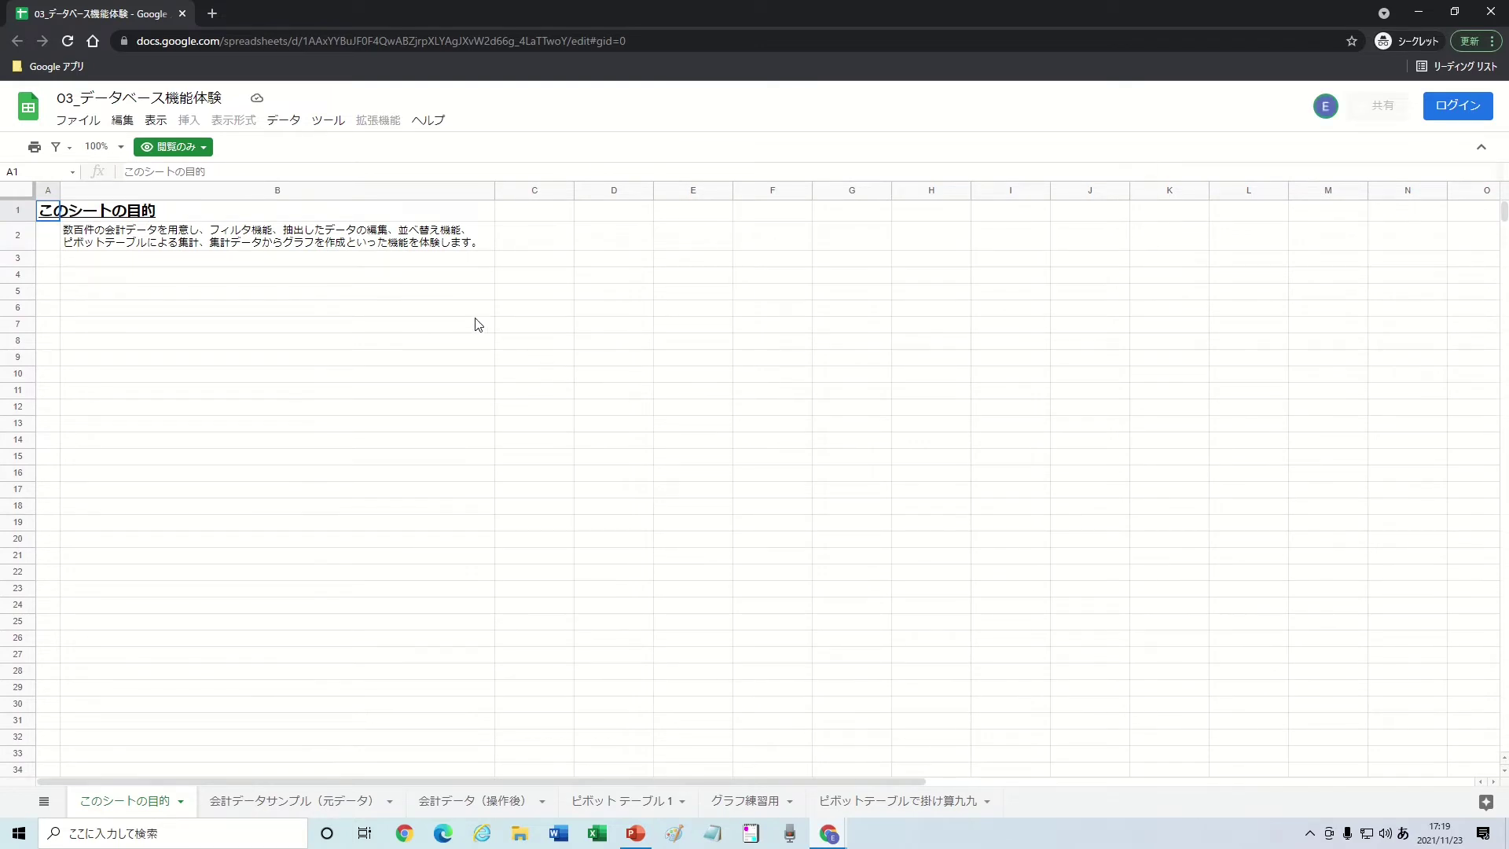
click(182, 15)
click(599, 16)
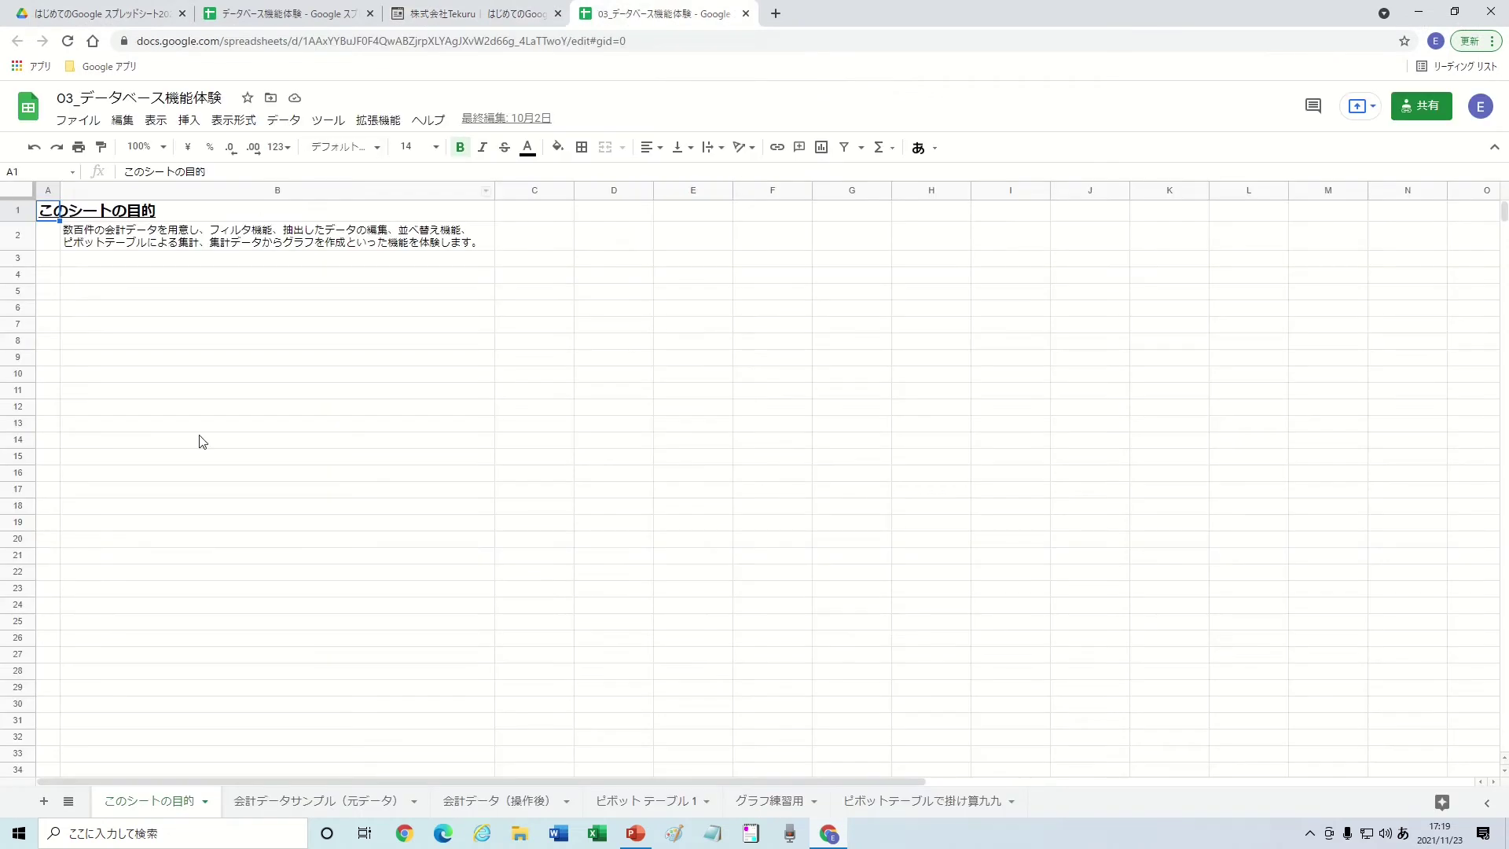
click(318, 801)
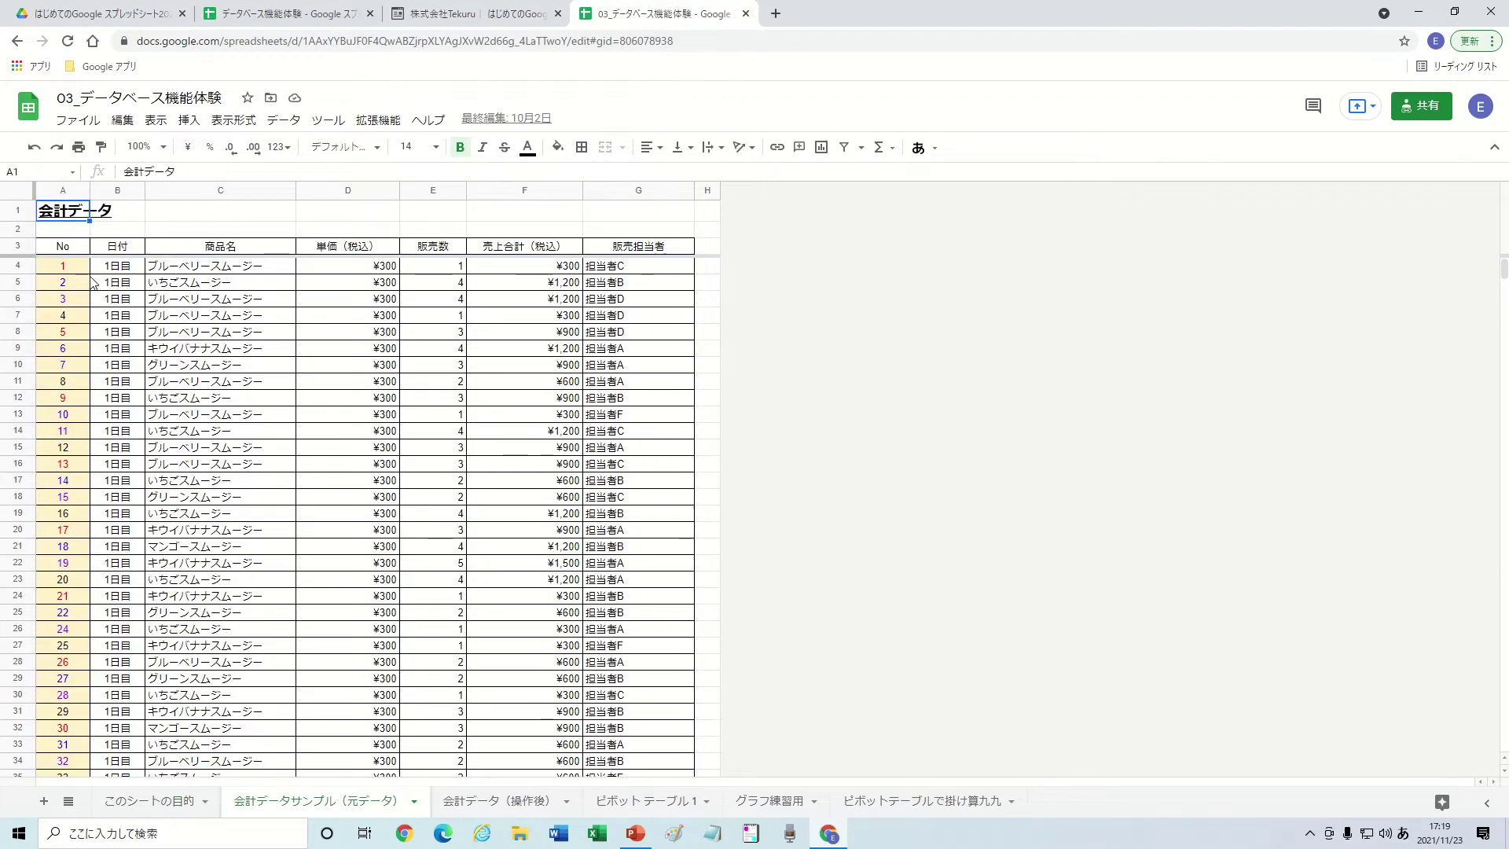
Step: Copy the reference sales records and paste them into 販売データ starting at A4
click(72, 248)
key(Down)
key(ctrl+shift+Right)
key(ctrl+shift+Down)
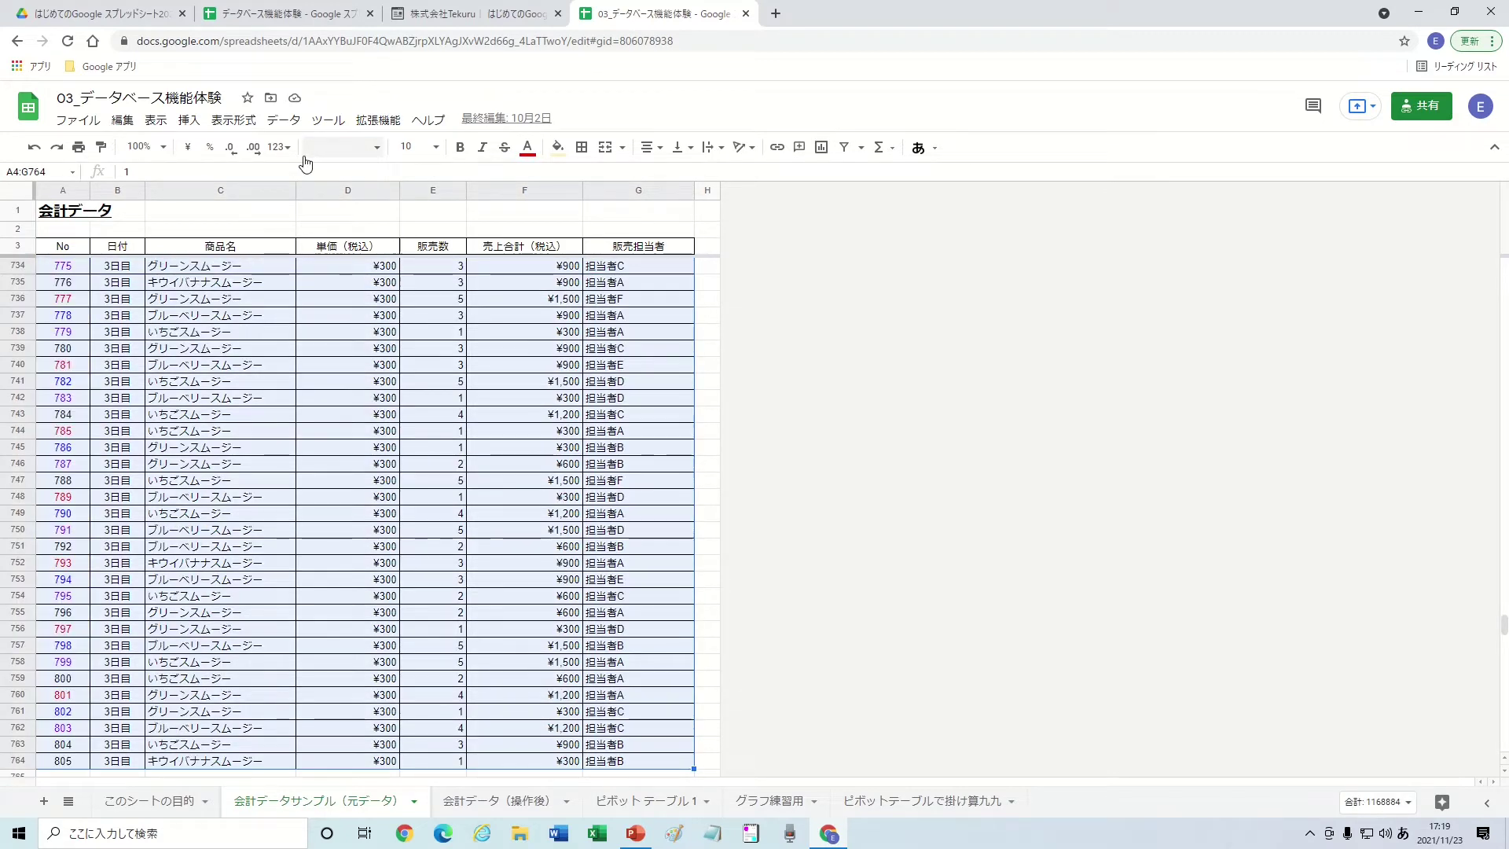
click(283, 13)
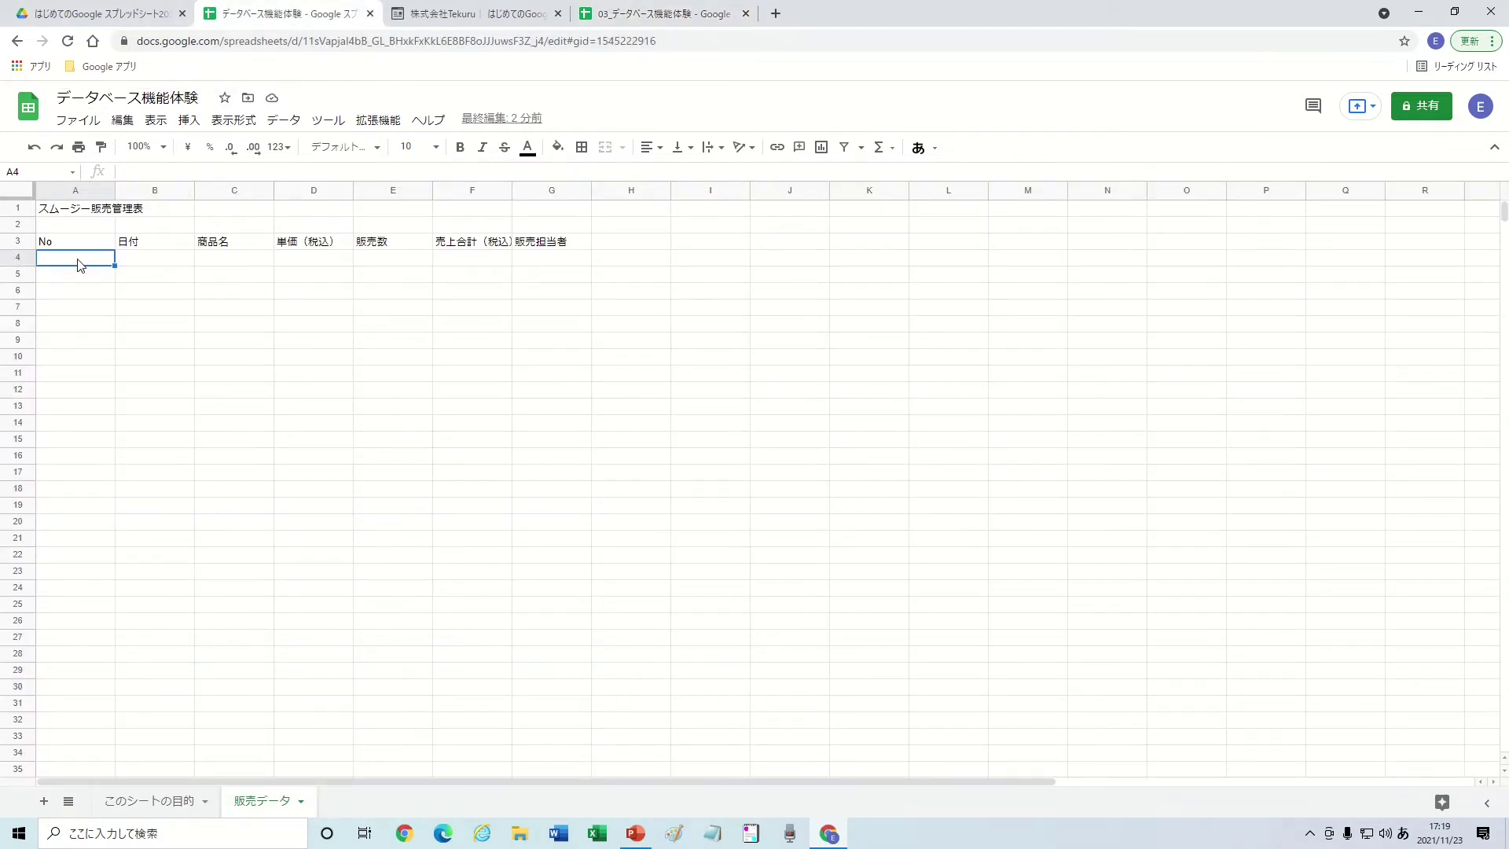
key(ctrl+v)
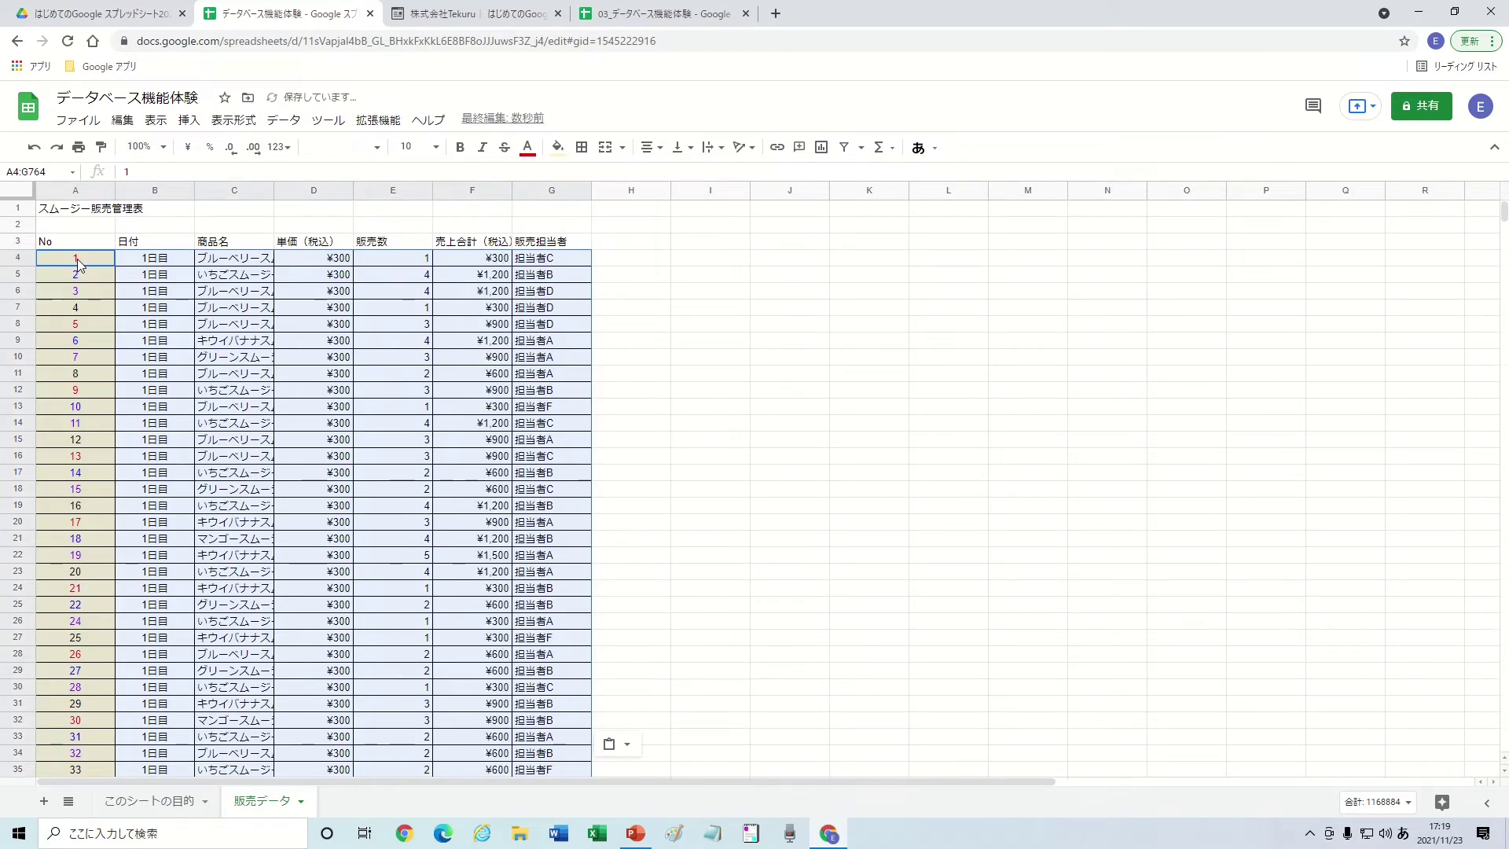
click(653, 13)
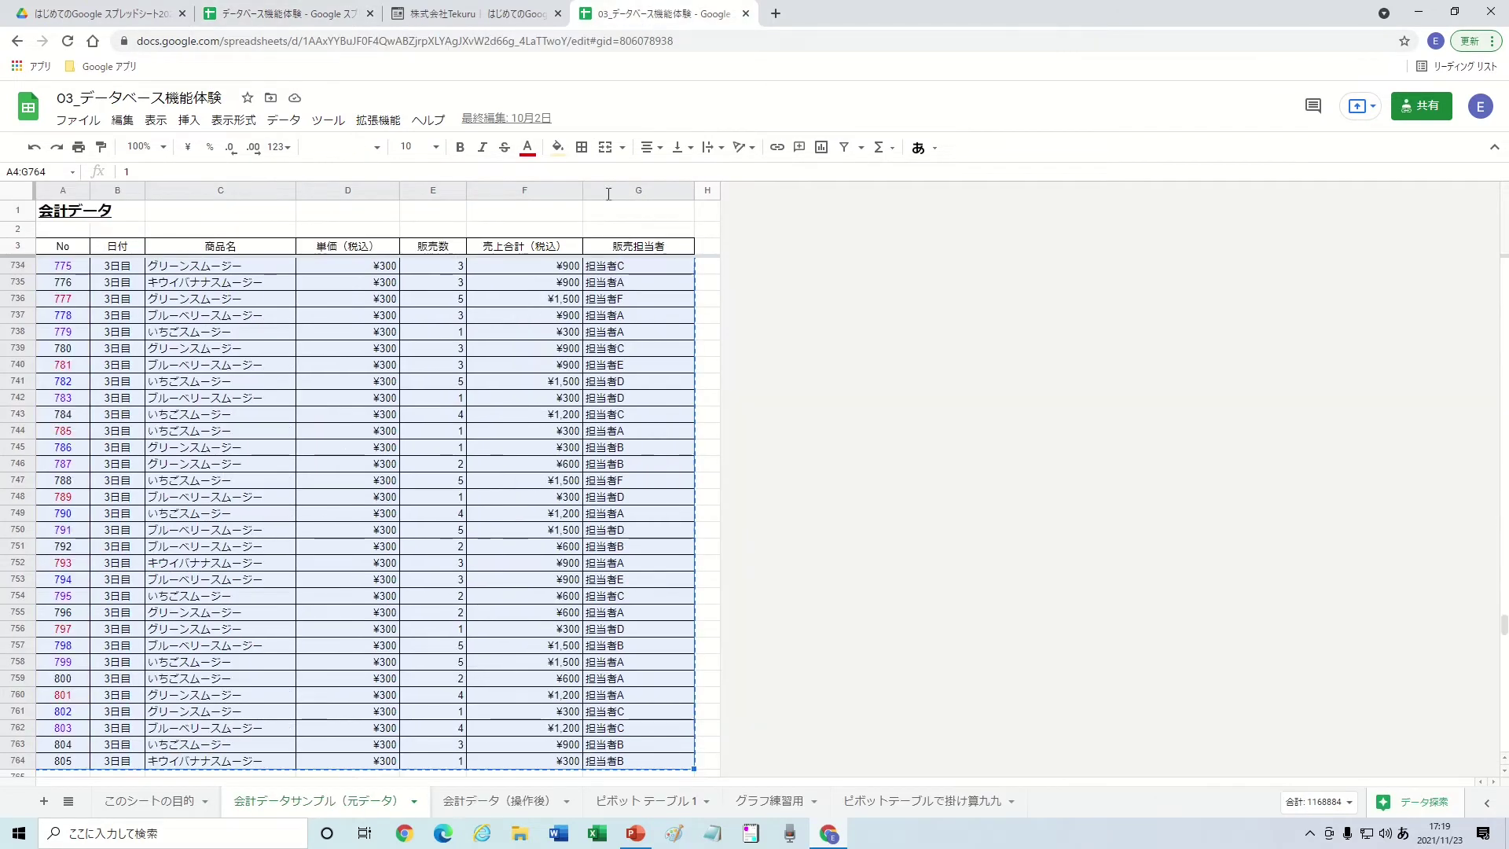
Step: Copy the 会計データサンプル（元データ） sheet into the existing データベース機能体験 spreadsheet
click(414, 801)
mouse_move(301, 578)
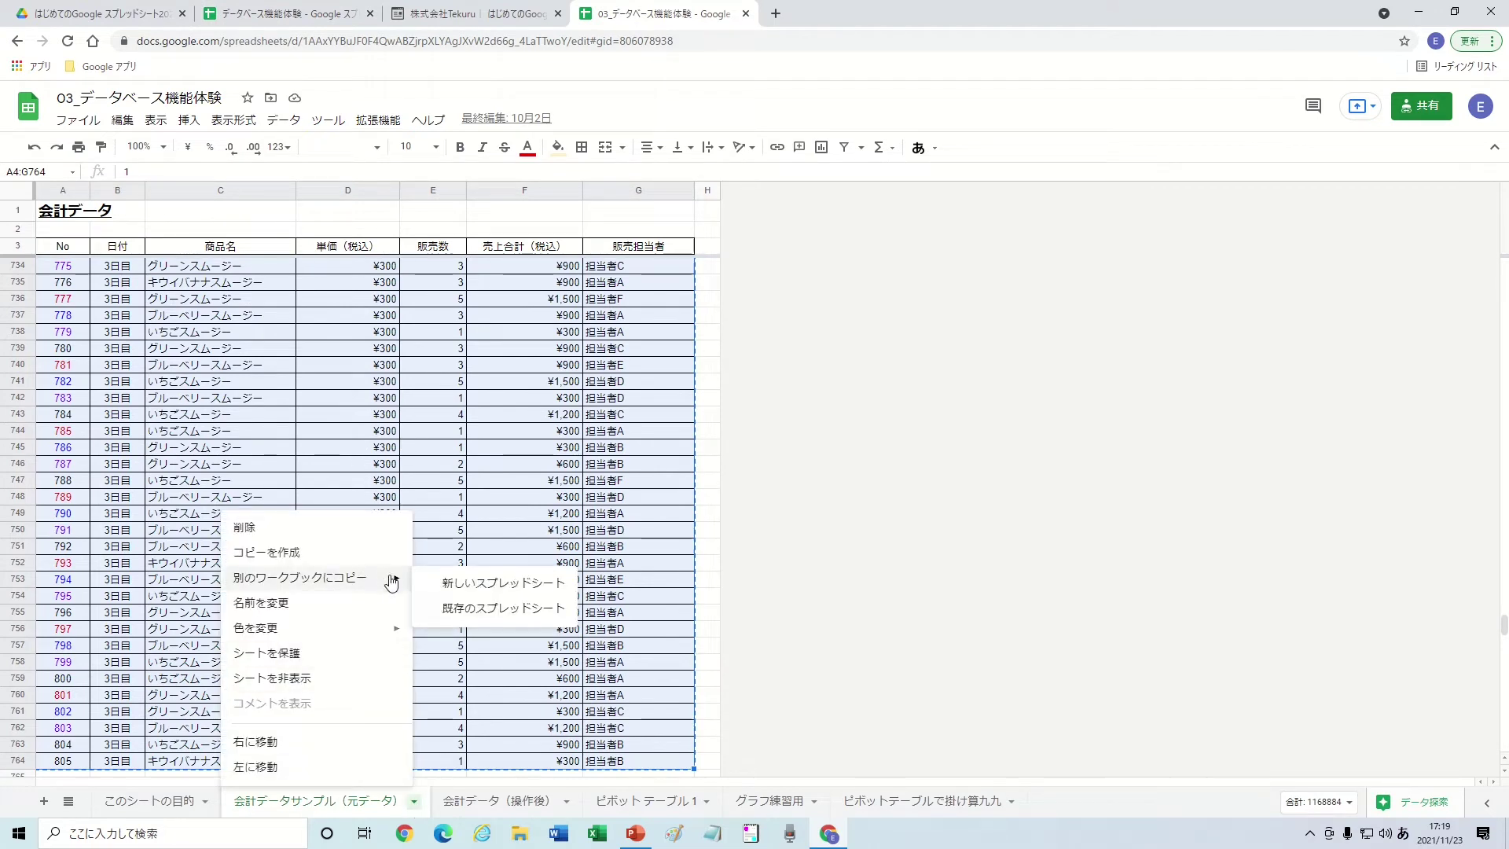
click(459, 610)
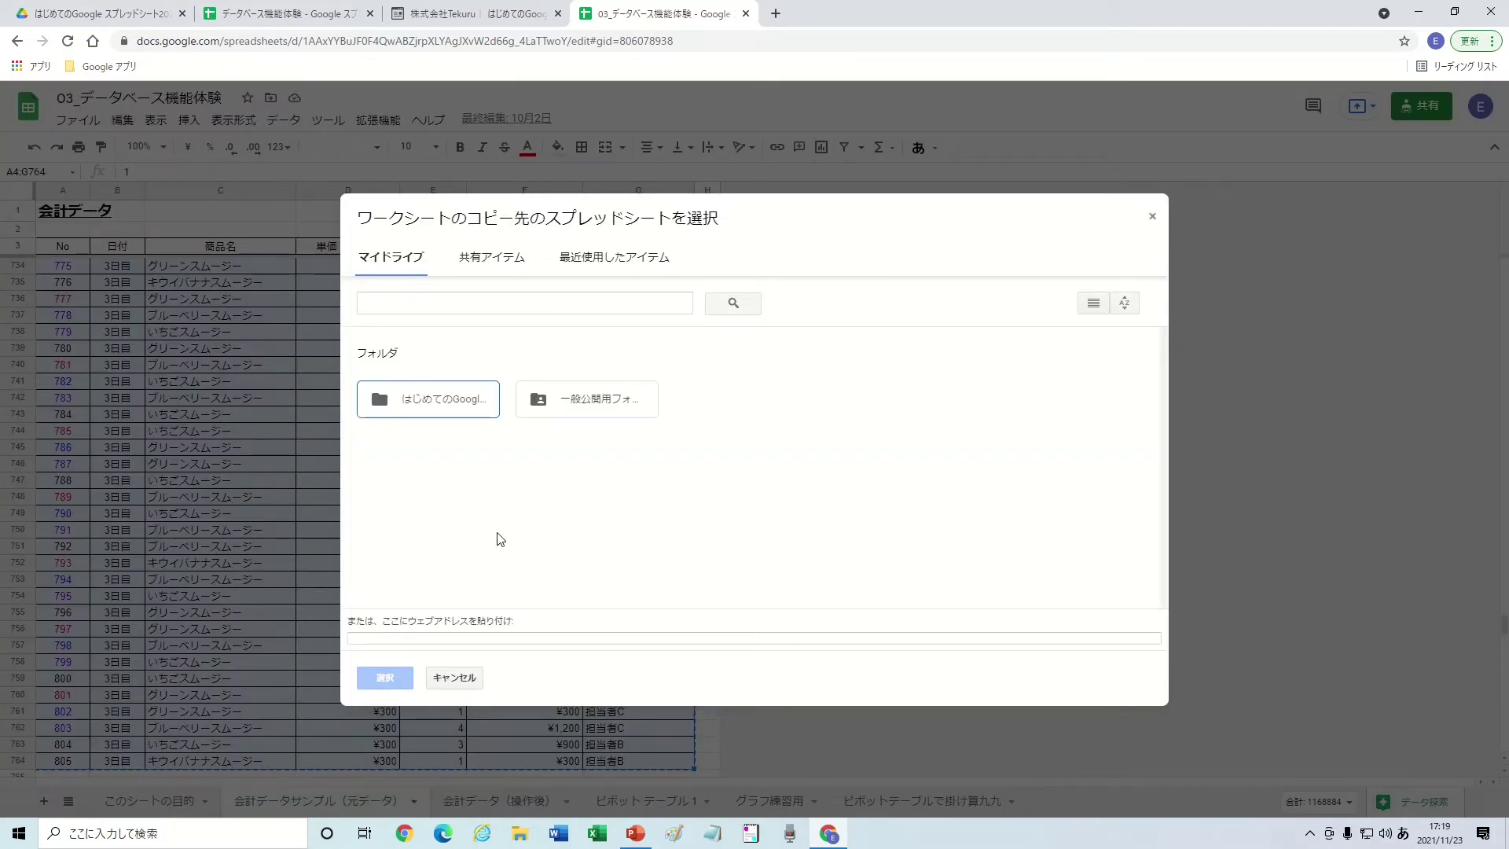
click(579, 262)
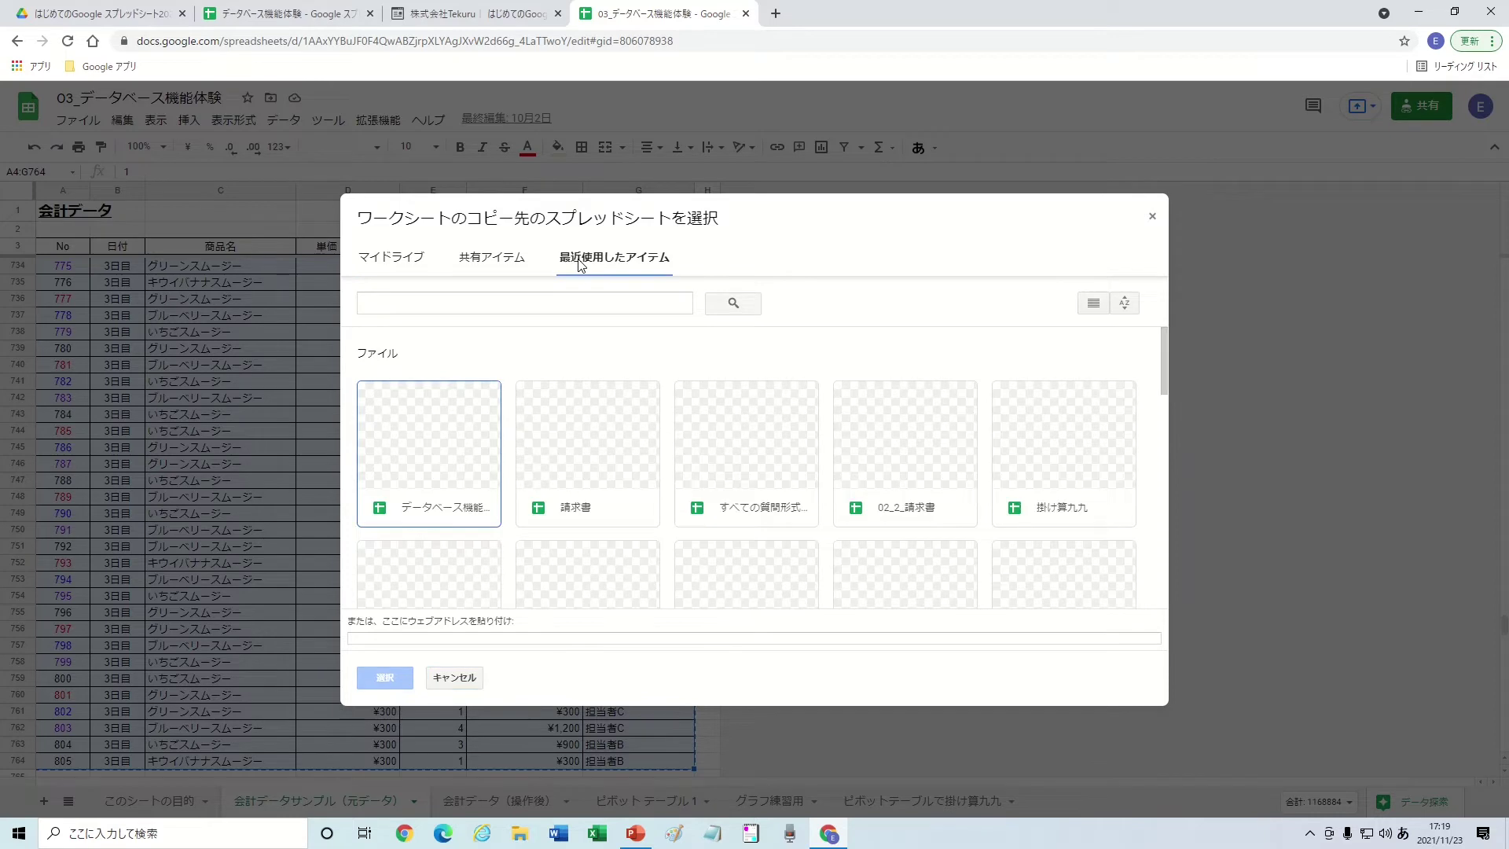
click(475, 486)
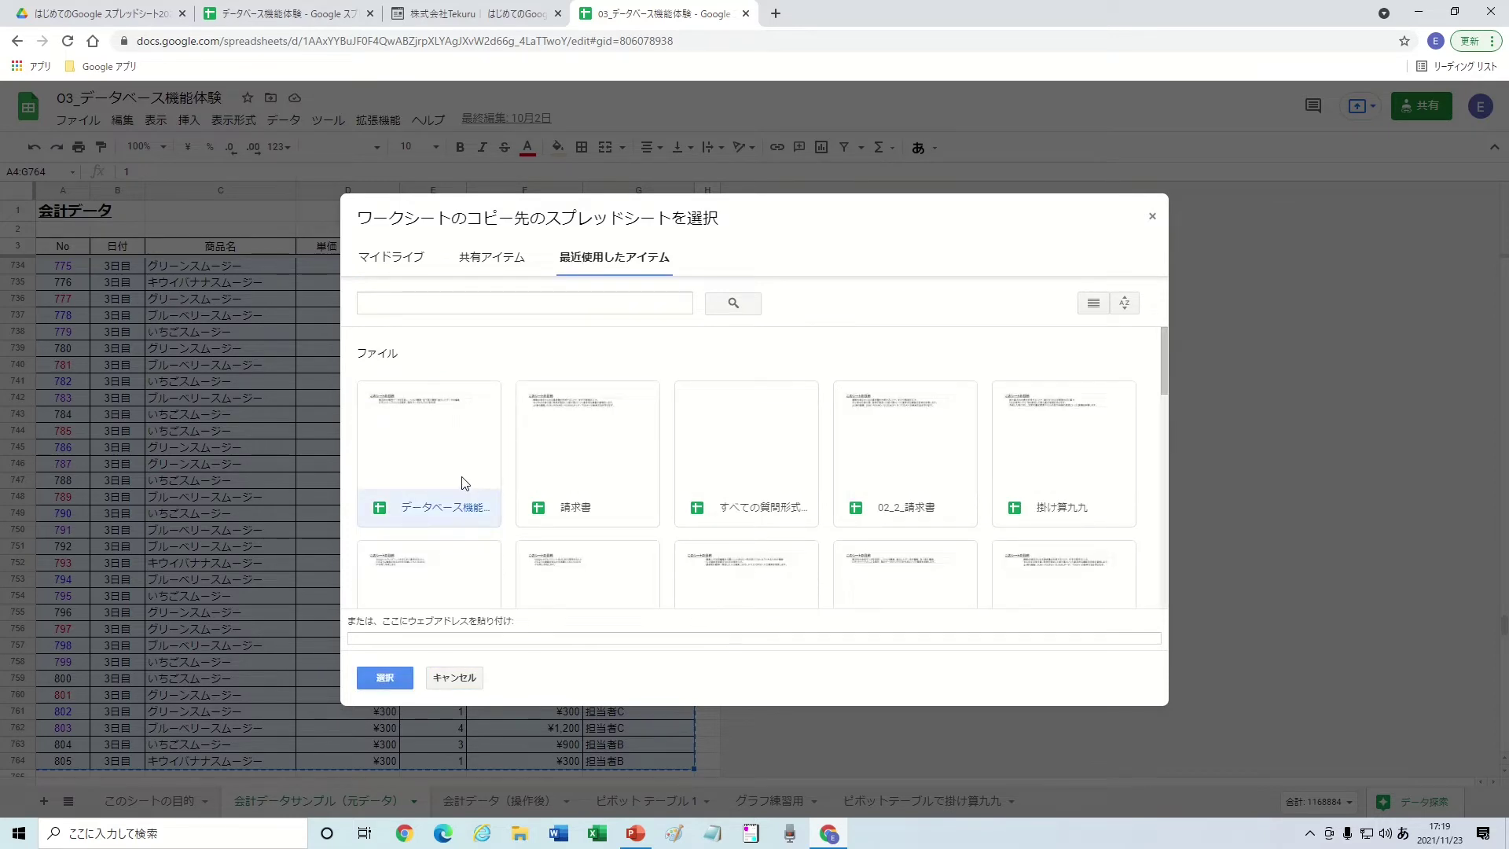
click(387, 679)
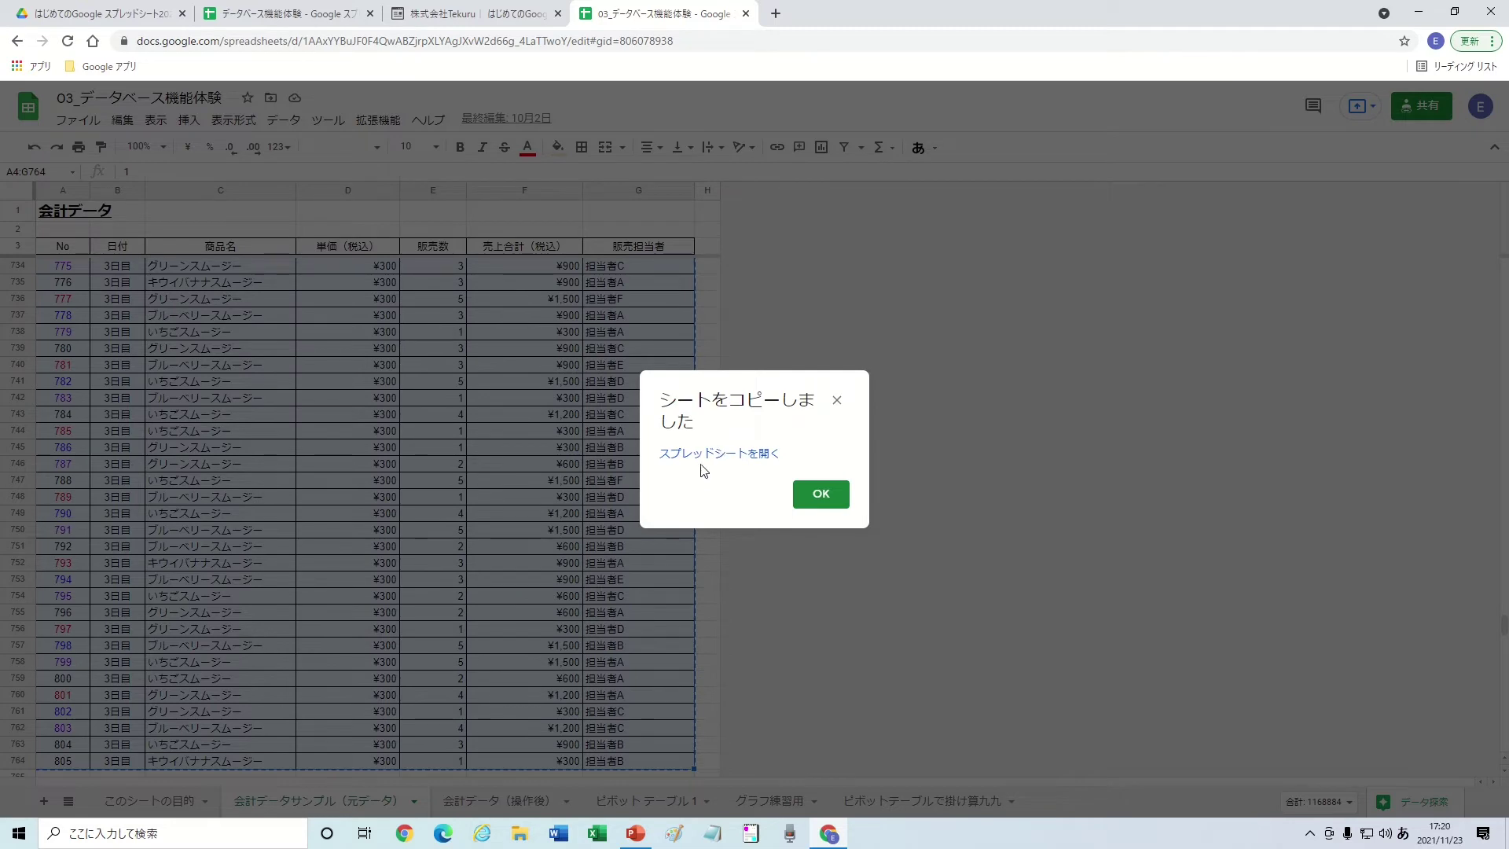
click(702, 455)
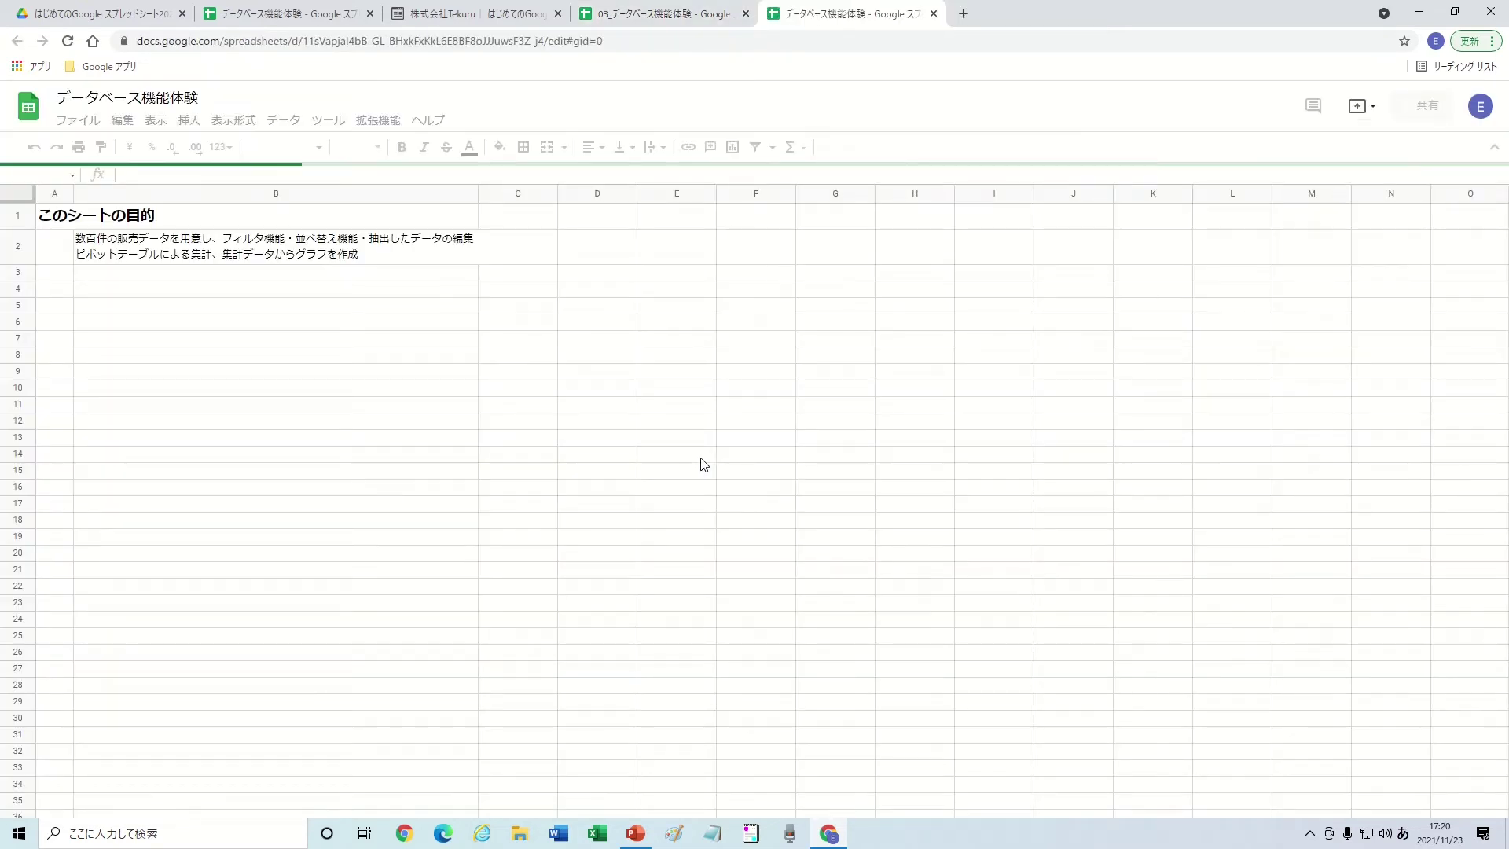
click(601, 13)
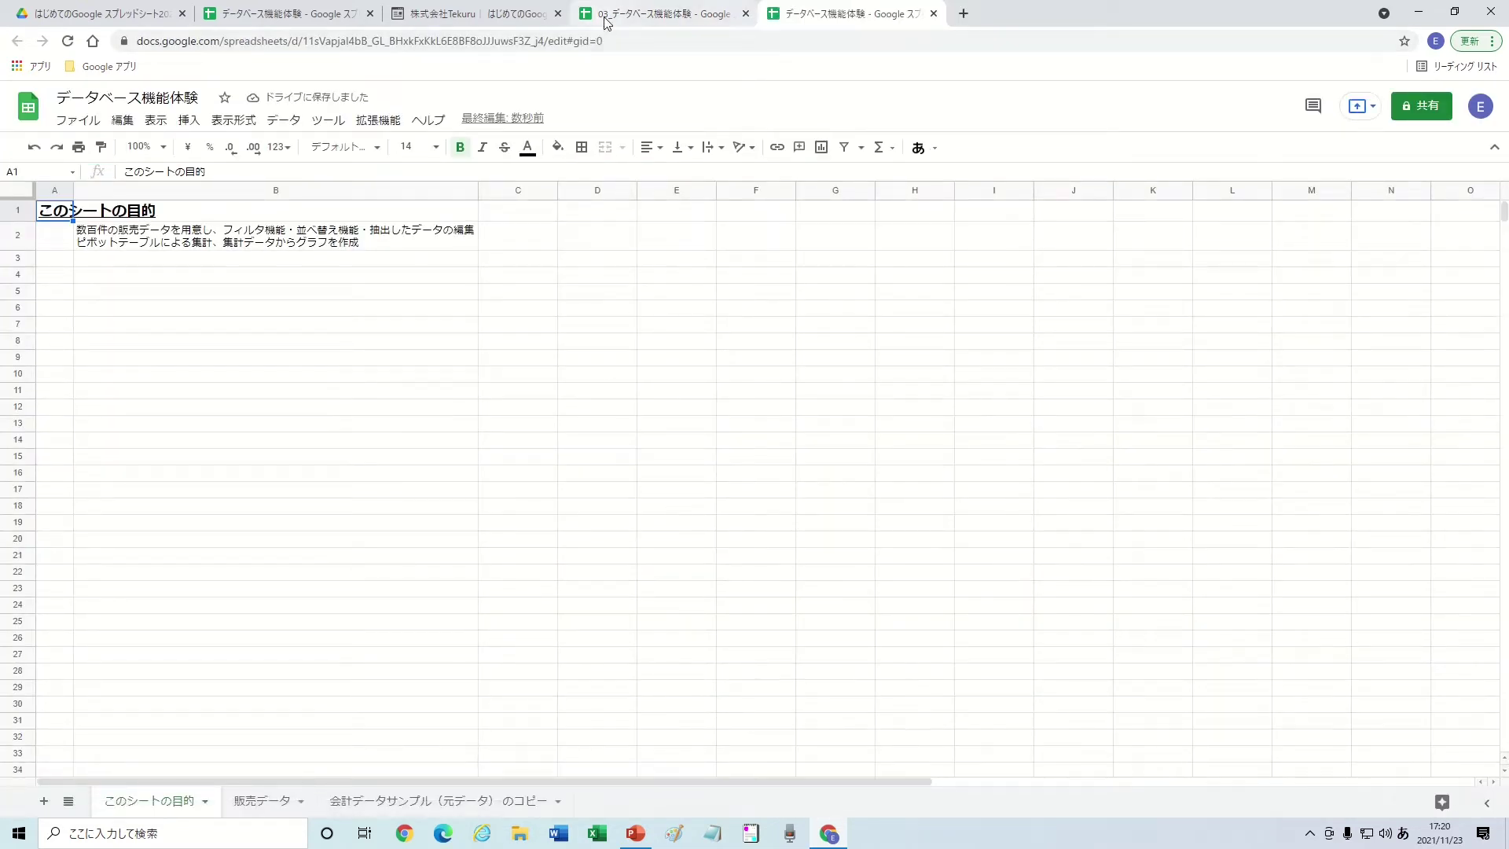
click(809, 492)
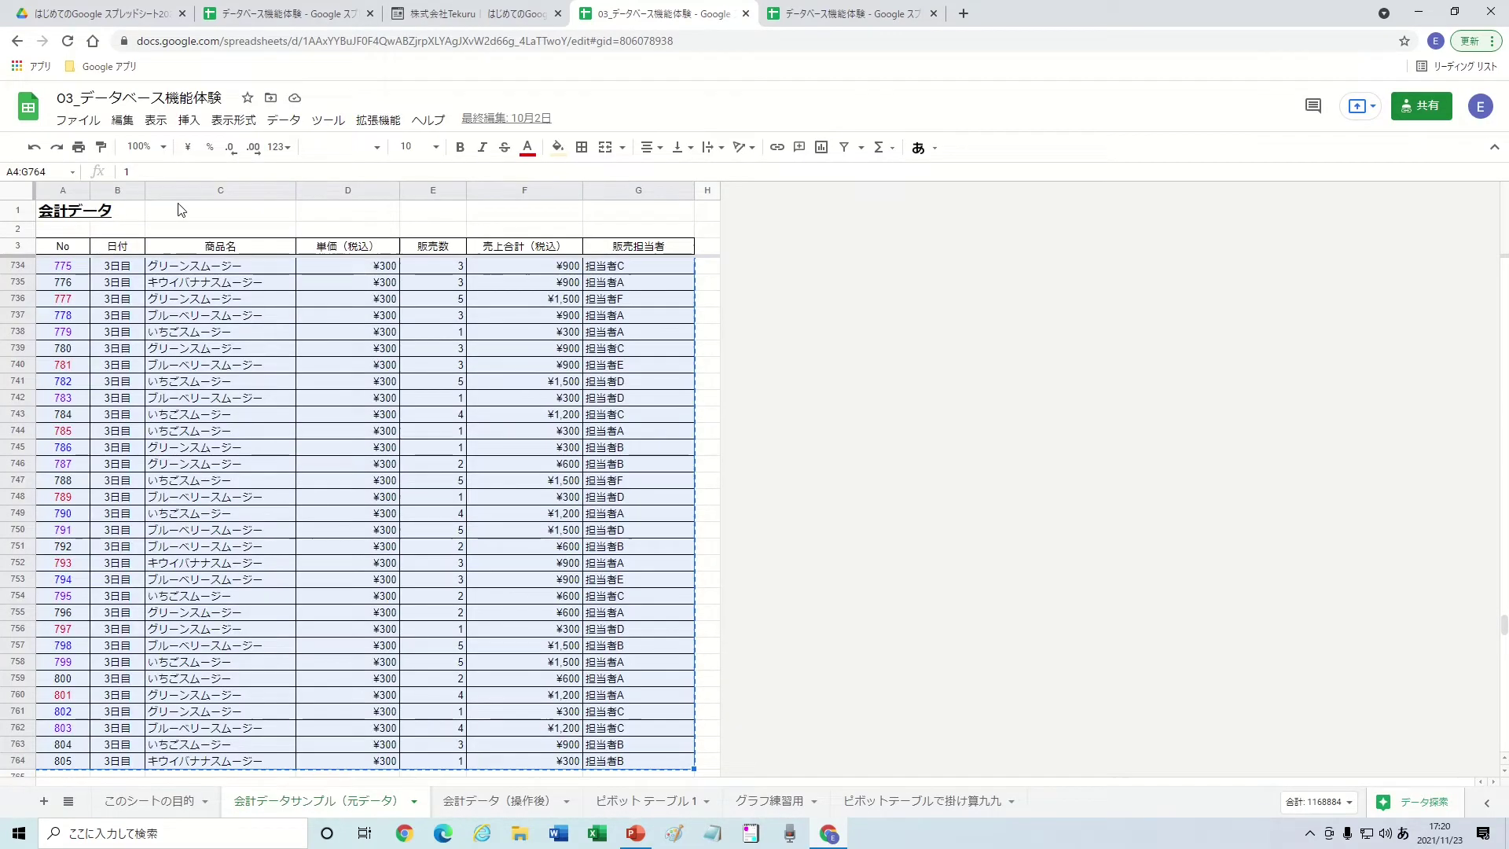
click(93, 126)
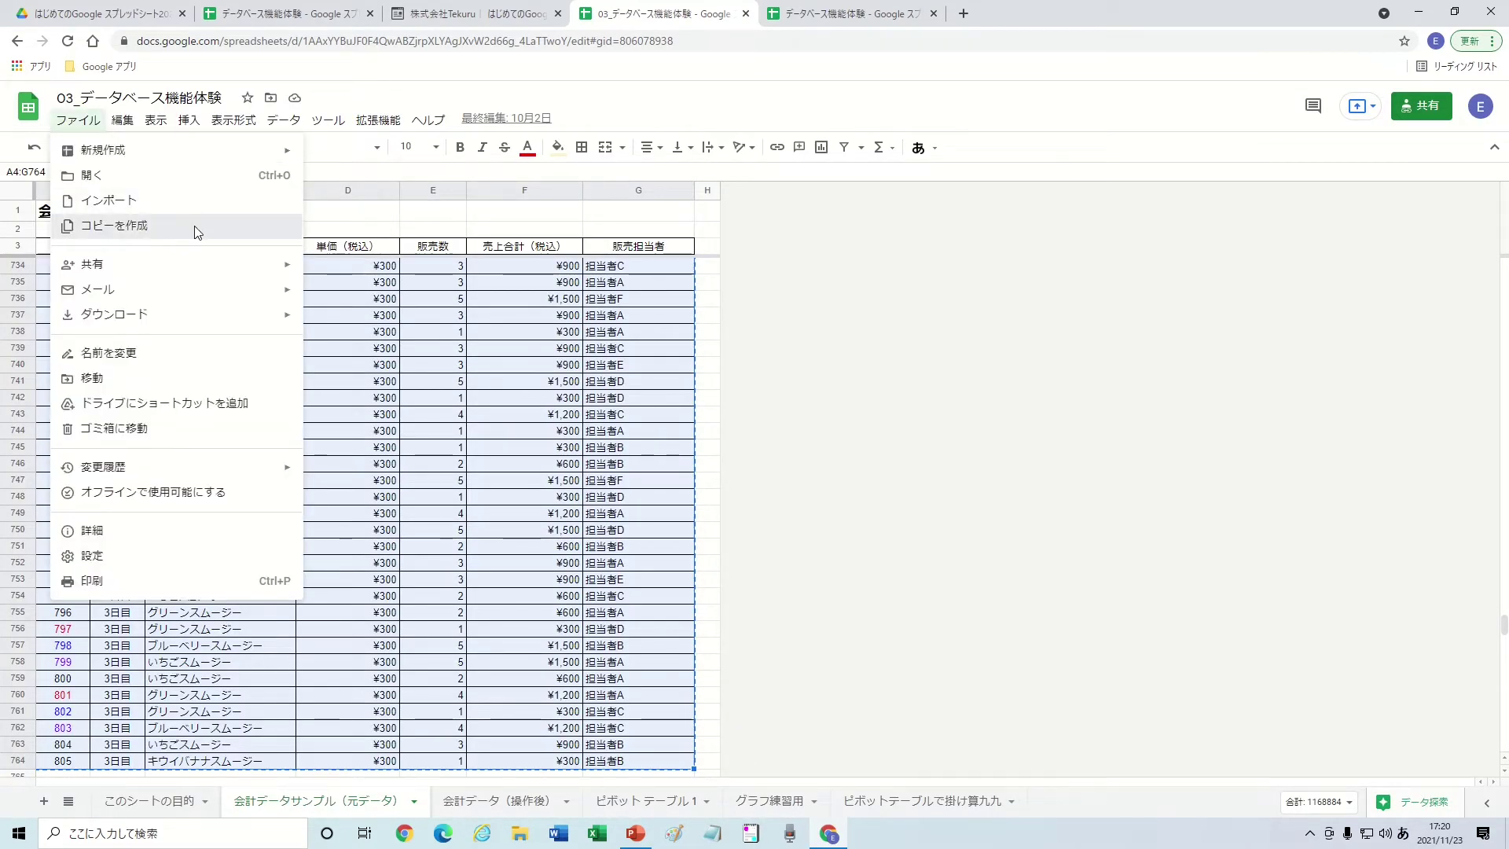
click(195, 225)
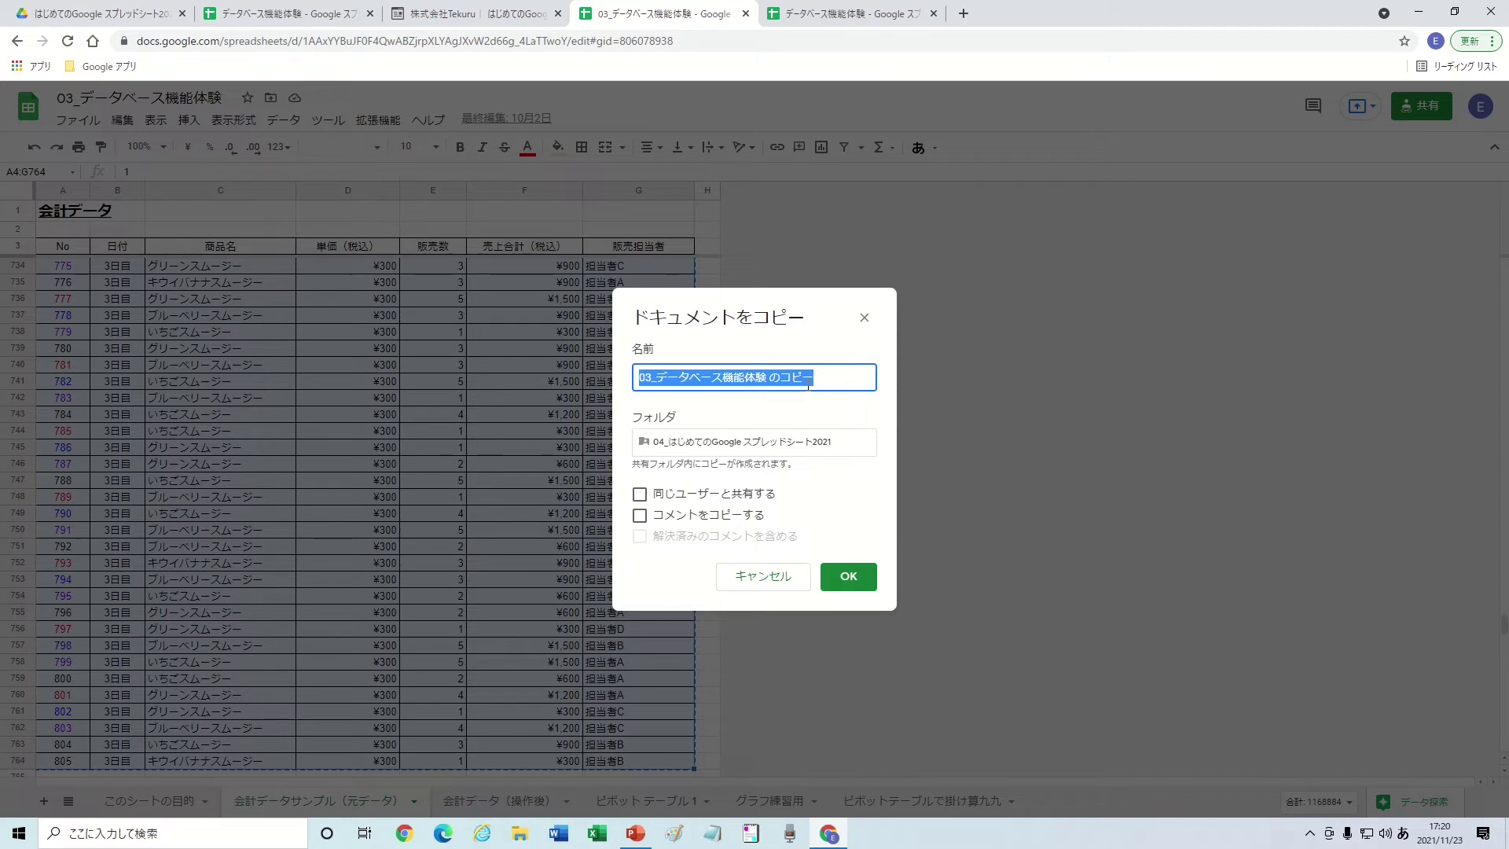
click(863, 318)
click(78, 123)
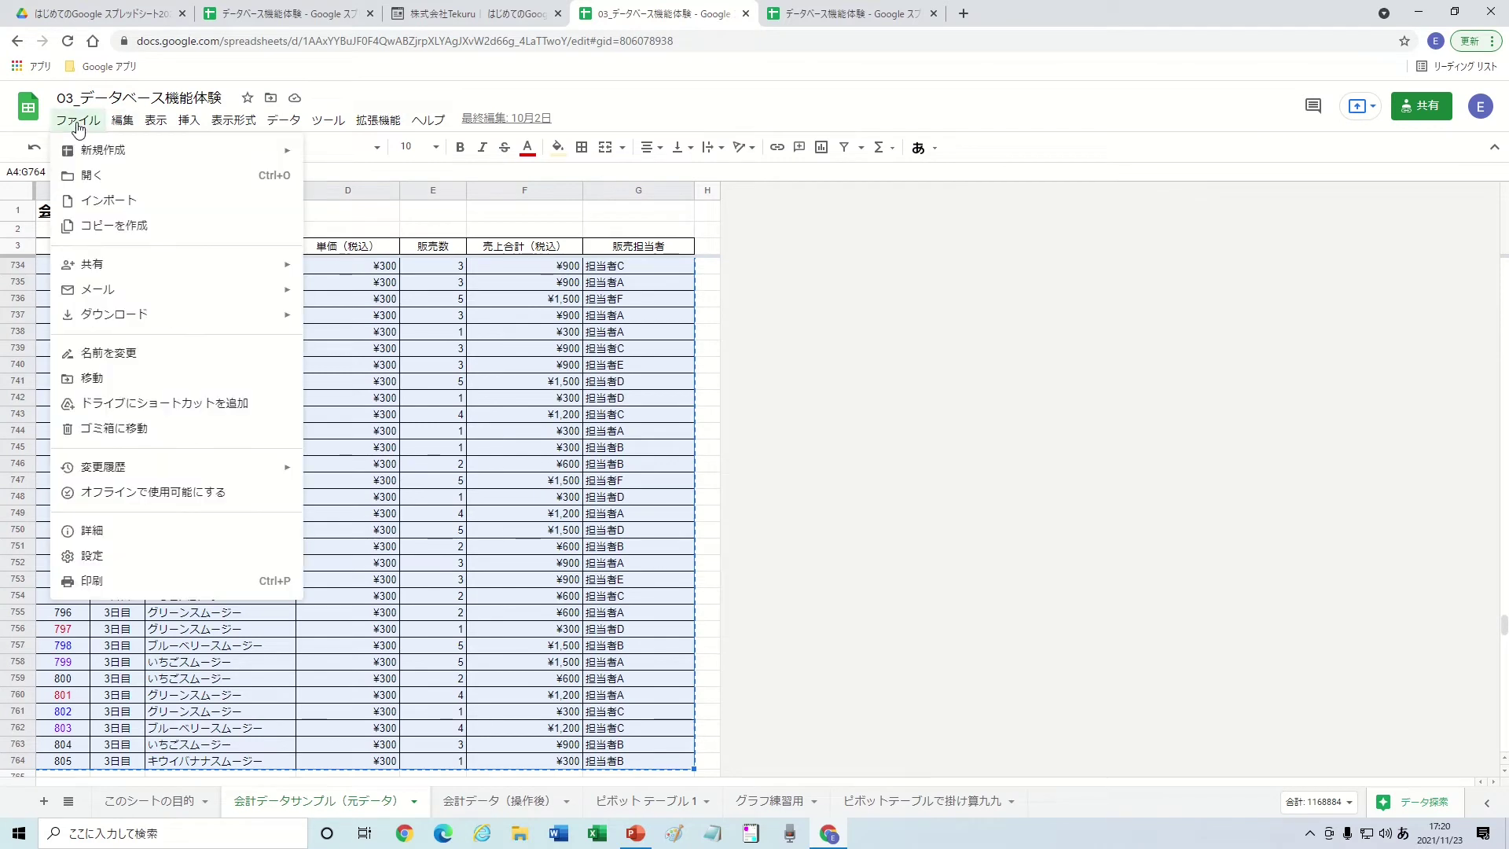
mouse_move(114, 314)
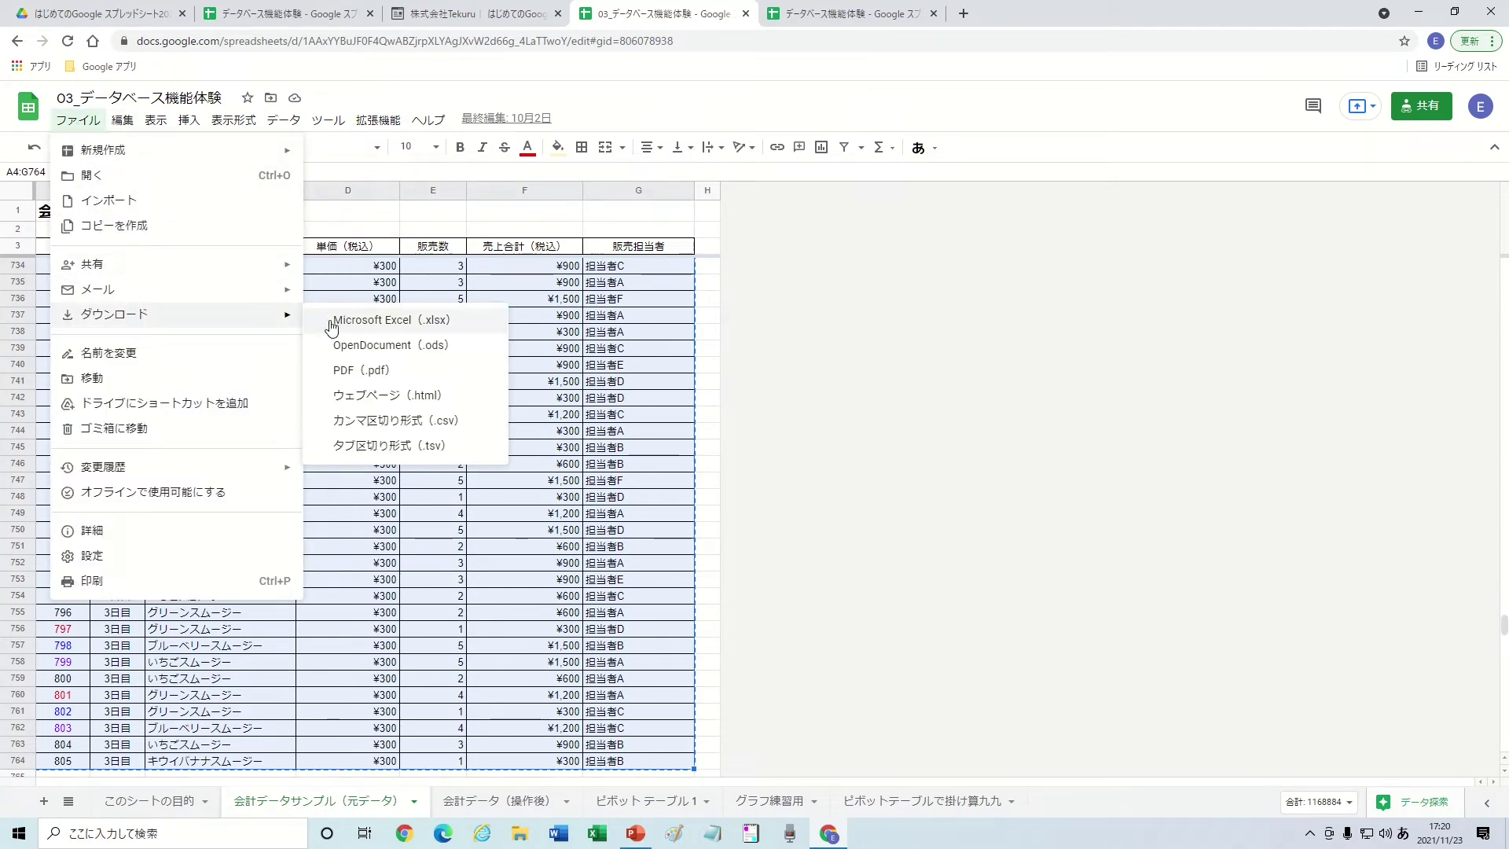
click(343, 248)
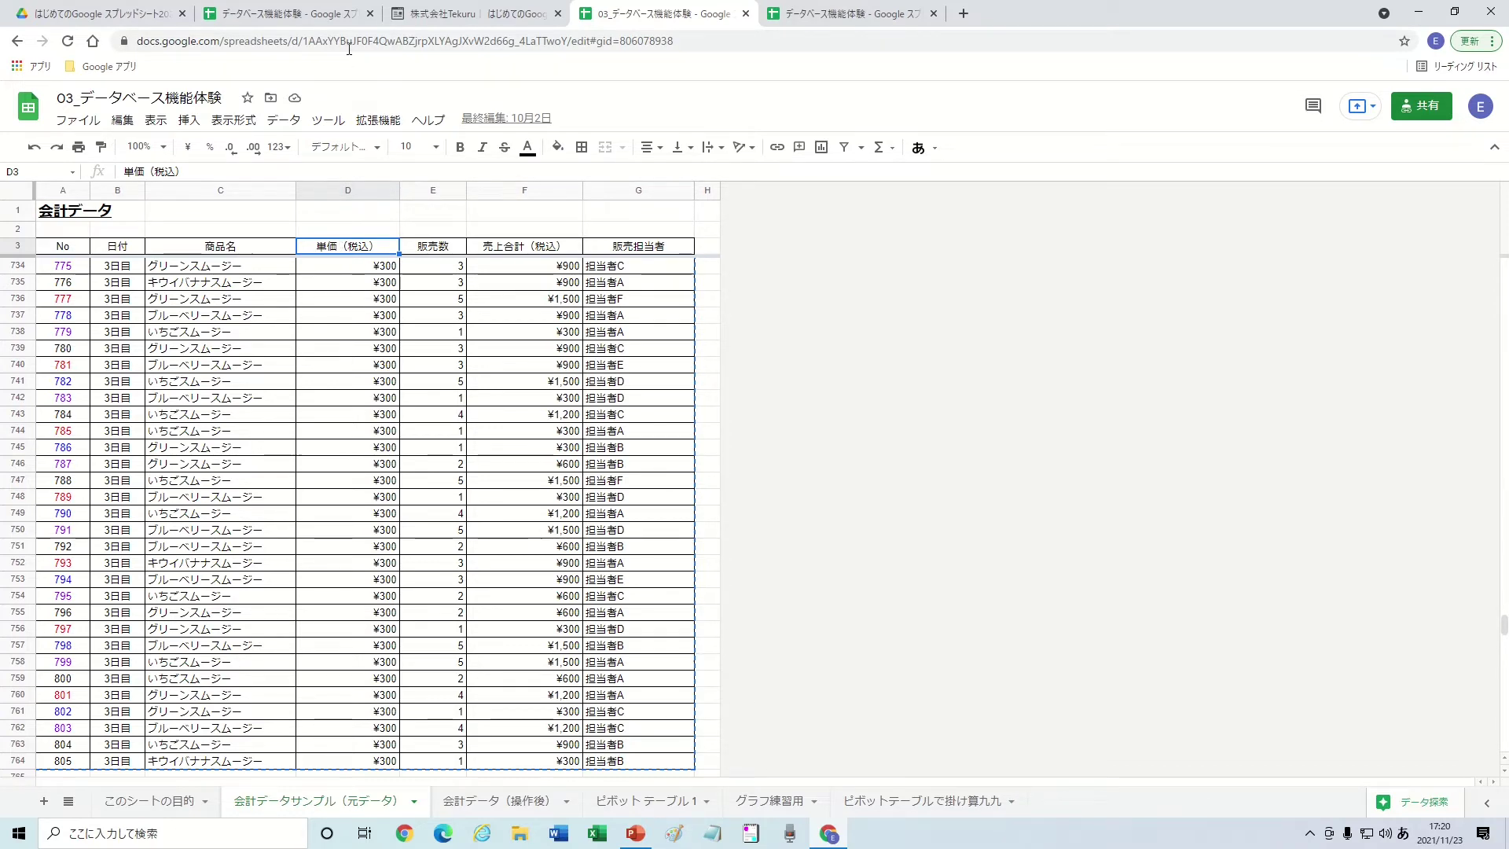
click(317, 22)
Step: Close the extra browser tabs and review the copied sheet
right_click(317, 20)
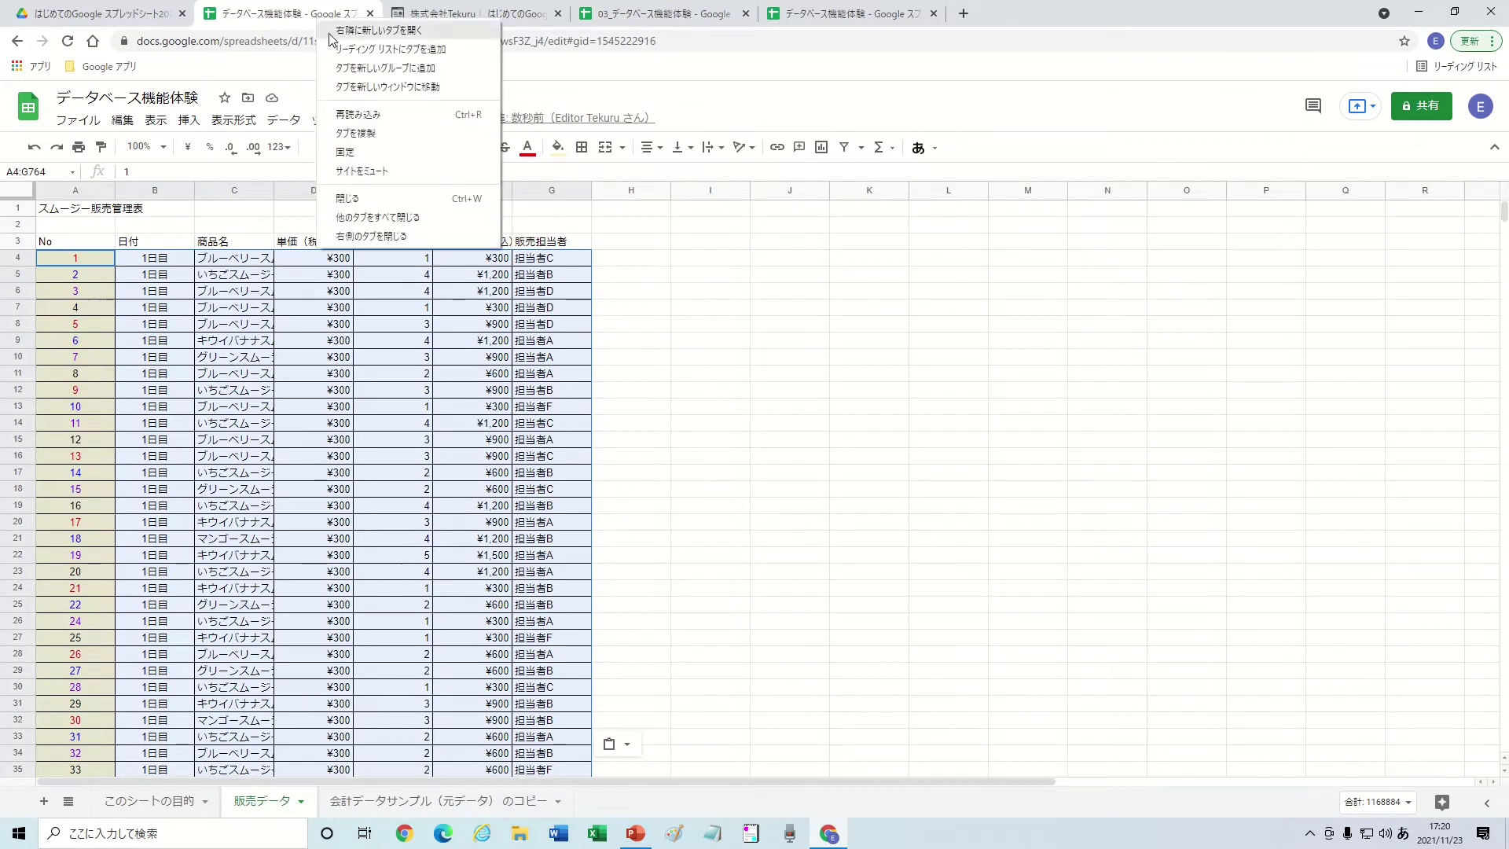
click(385, 236)
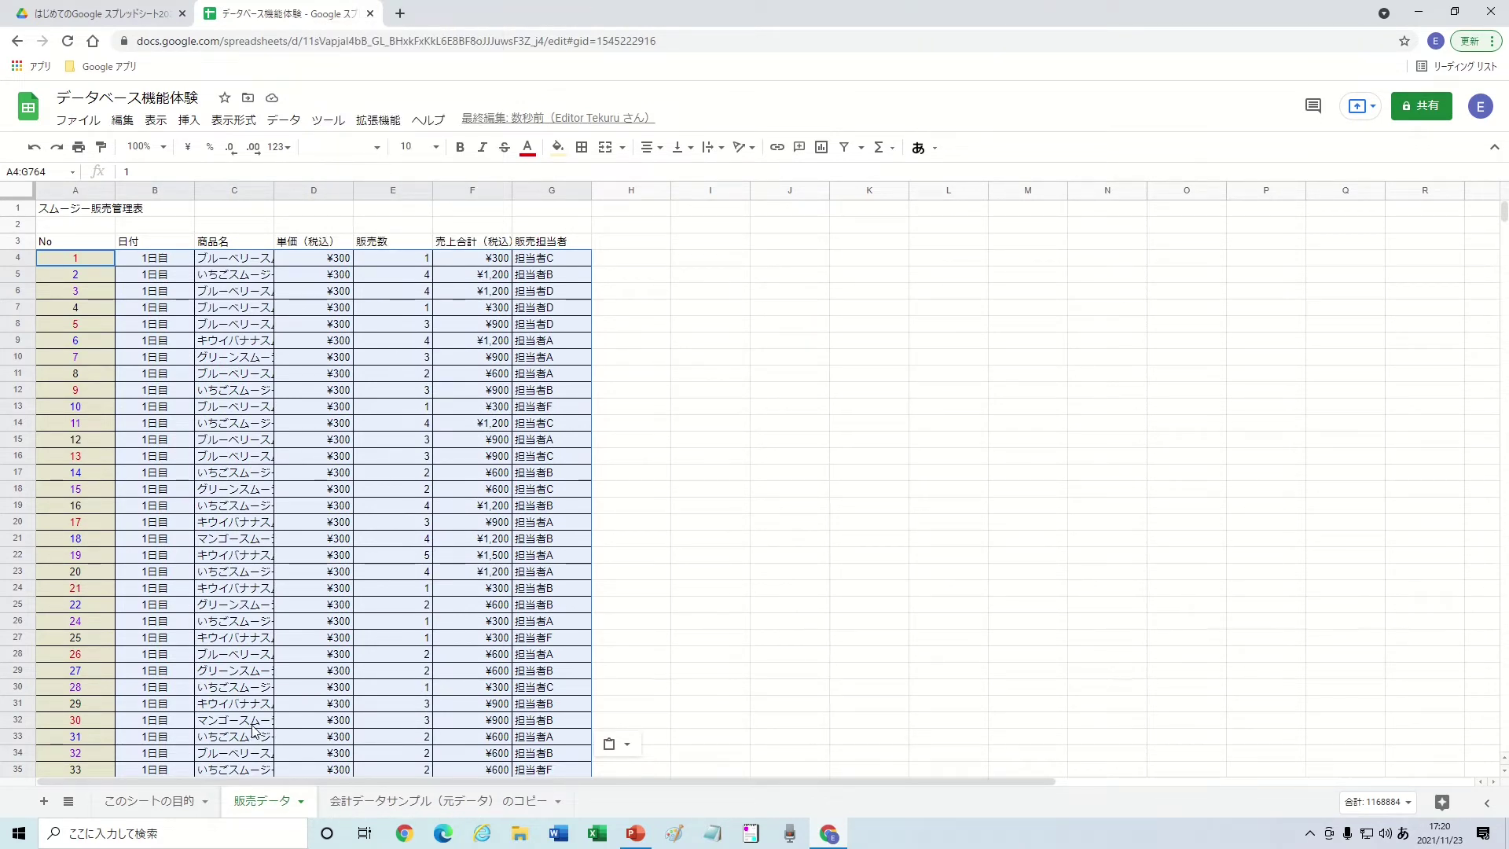
click(381, 802)
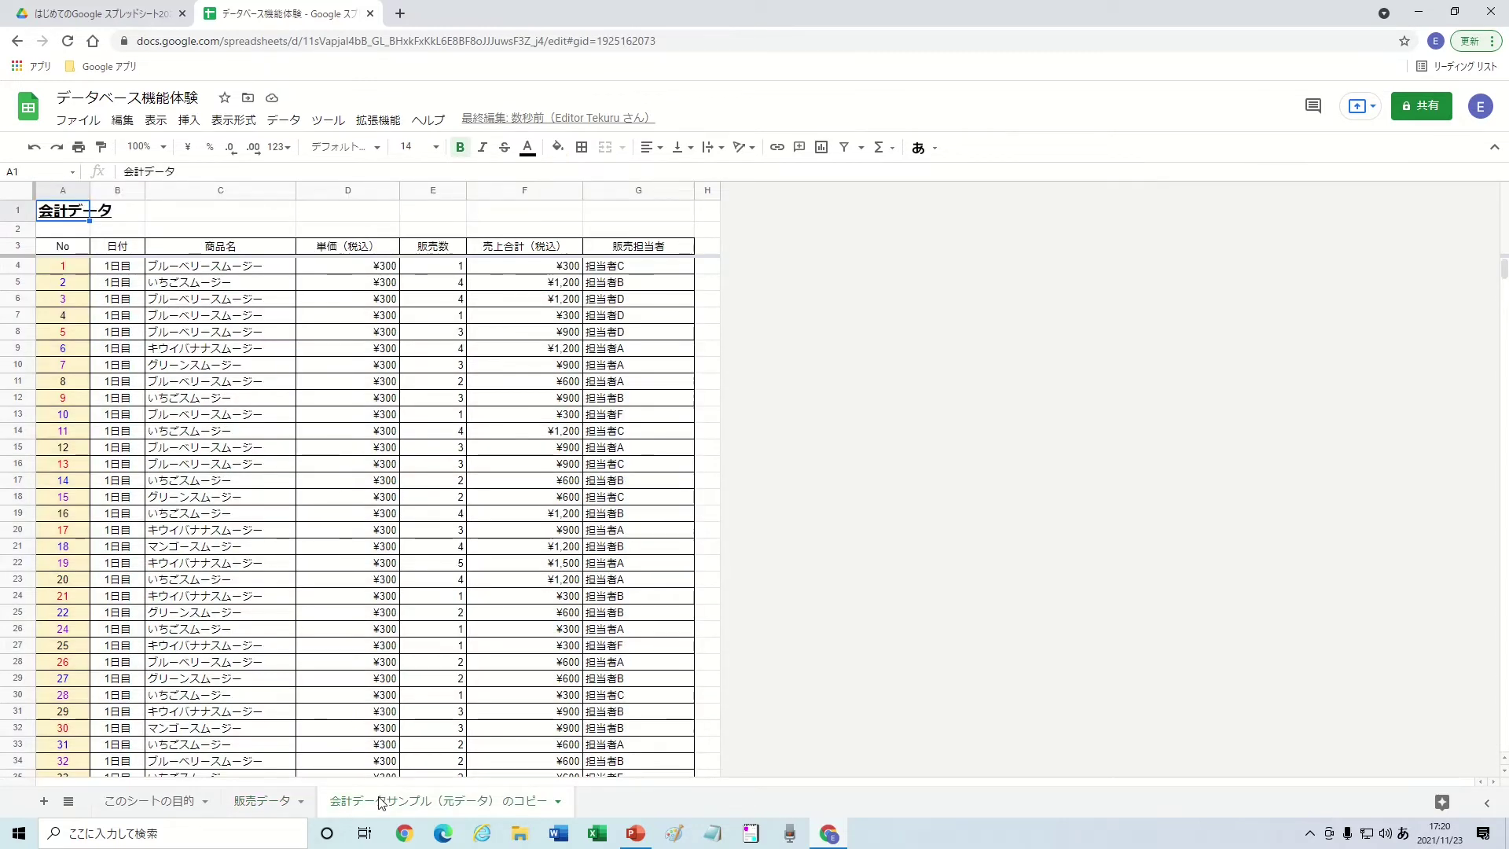
click(275, 810)
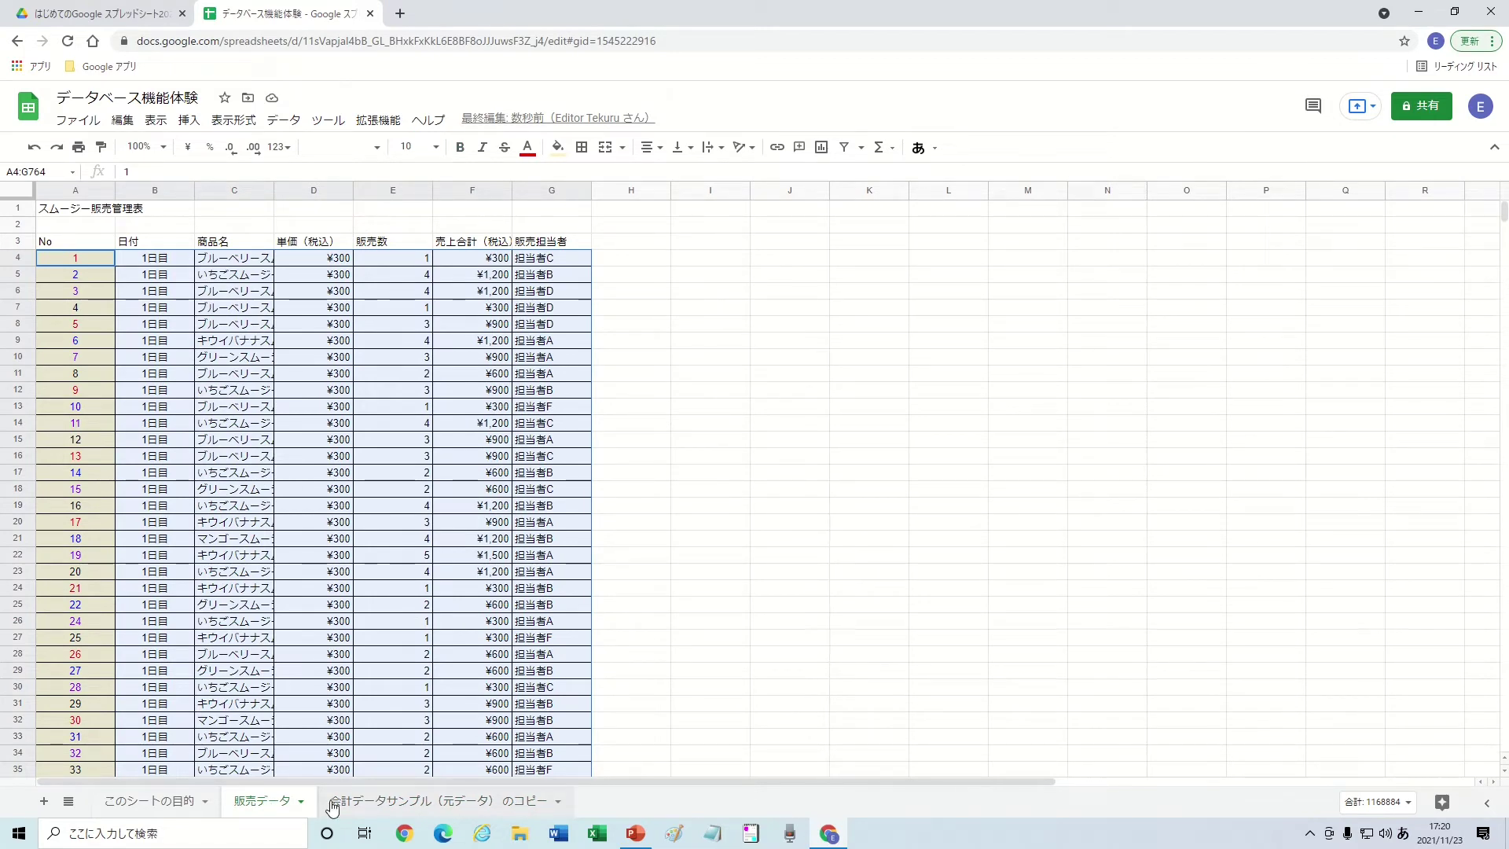
Step: Delete the old 販売データ sheet and rename the copied sheet to 販売データ
click(302, 804)
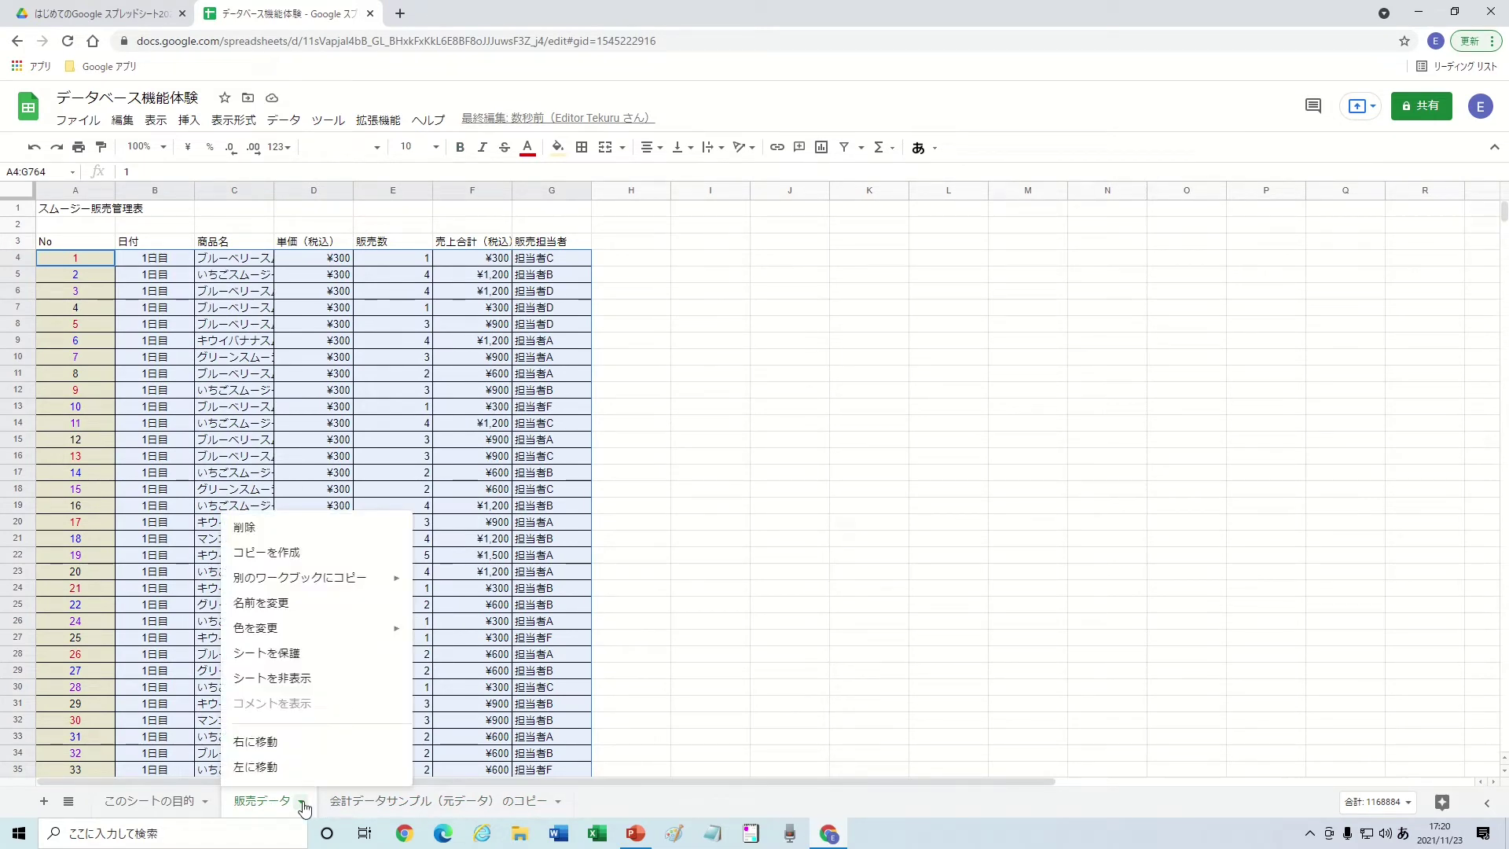
click(293, 530)
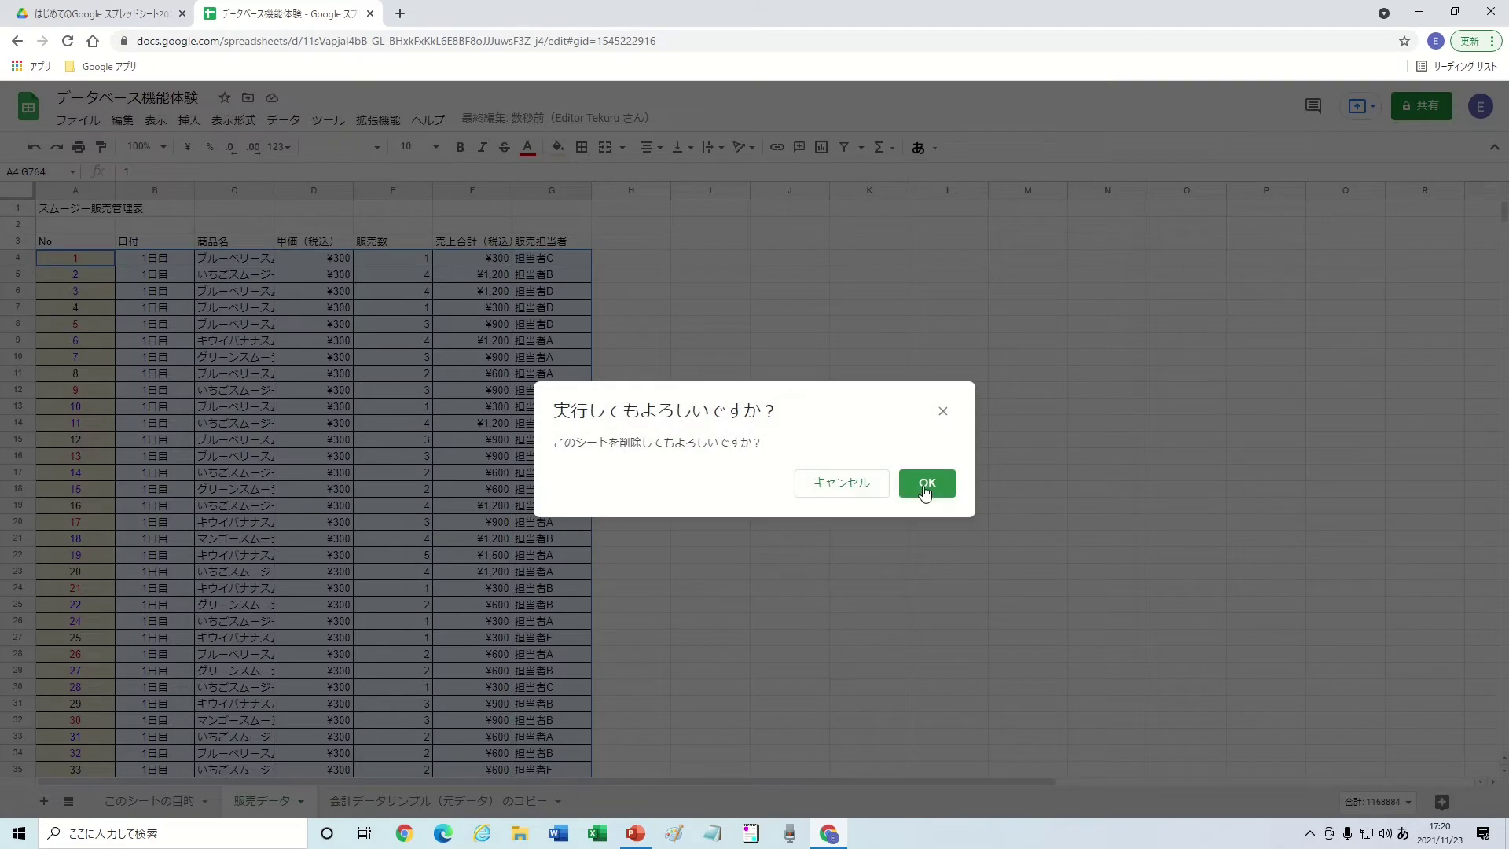
click(926, 483)
double_click(379, 802)
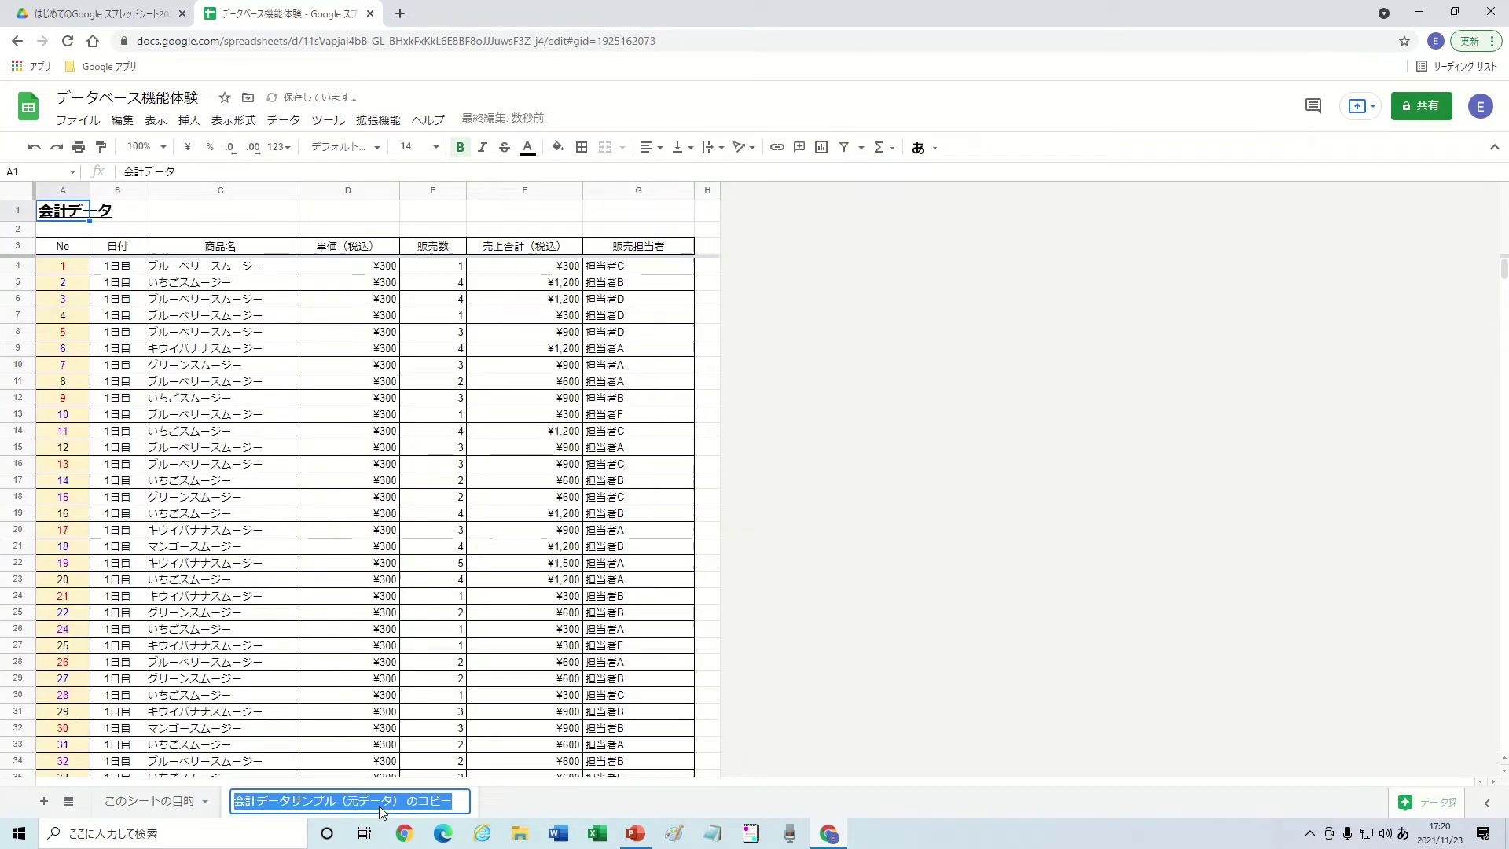
text(販売データ)
key(Return)
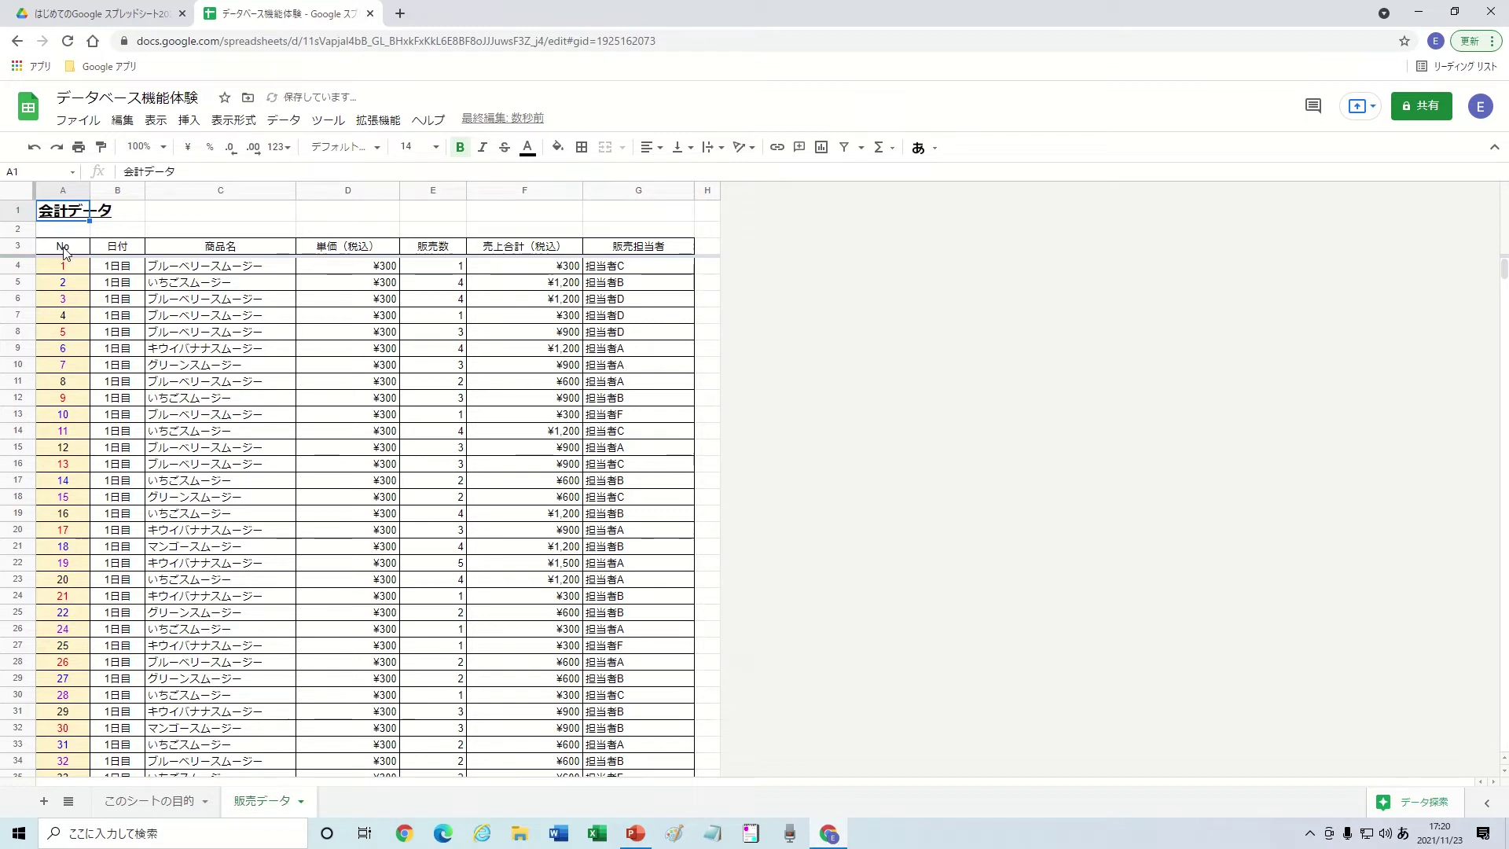
Step: Create a filter on the 販売データ table from its No header in A3
click(63, 246)
click(283, 120)
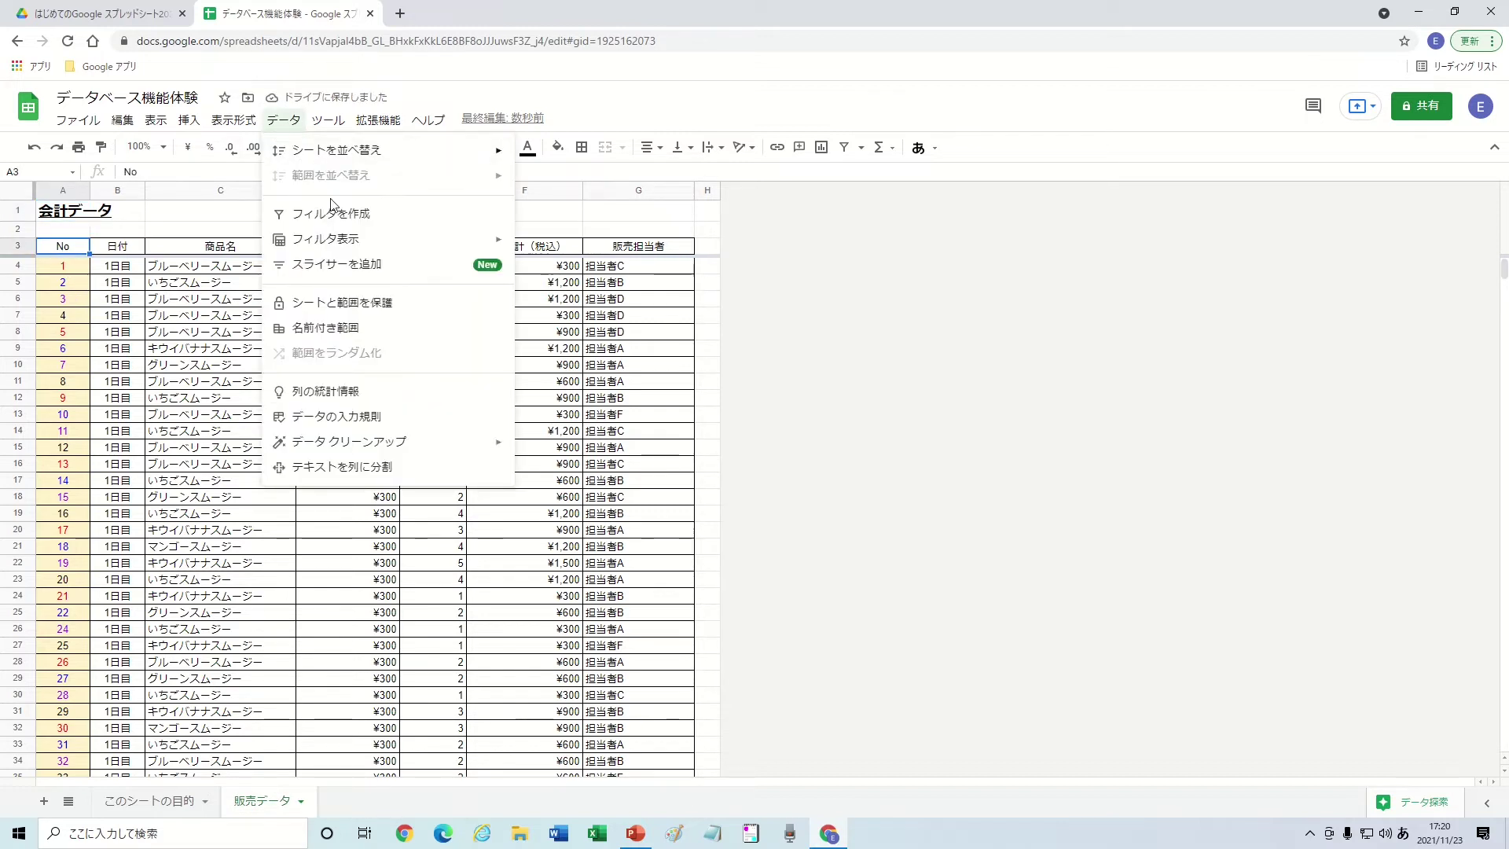
click(357, 213)
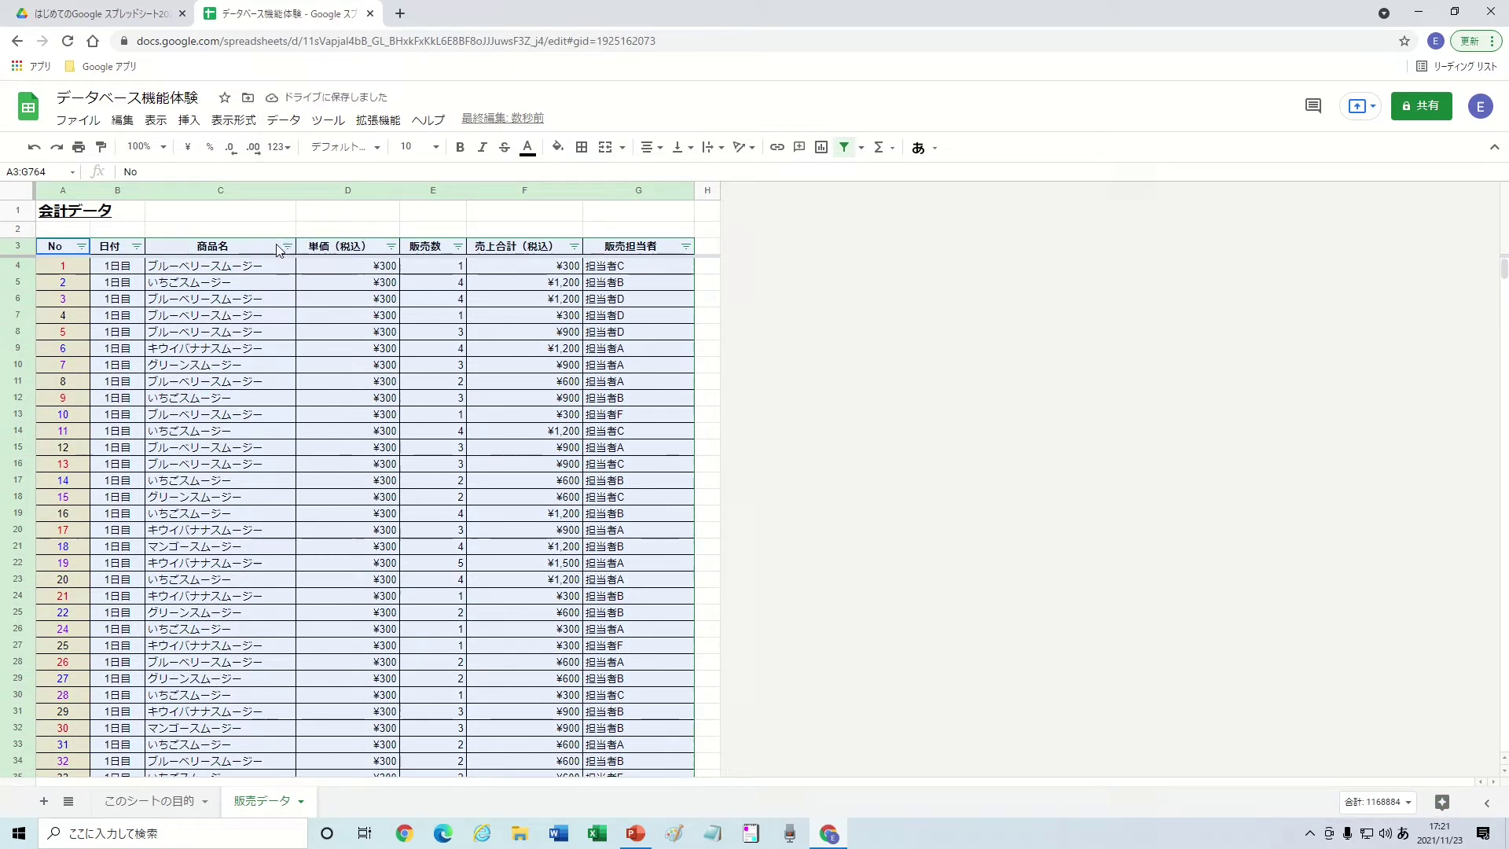
Step: Widen the 商品名 column so the product names fit
click(274, 268)
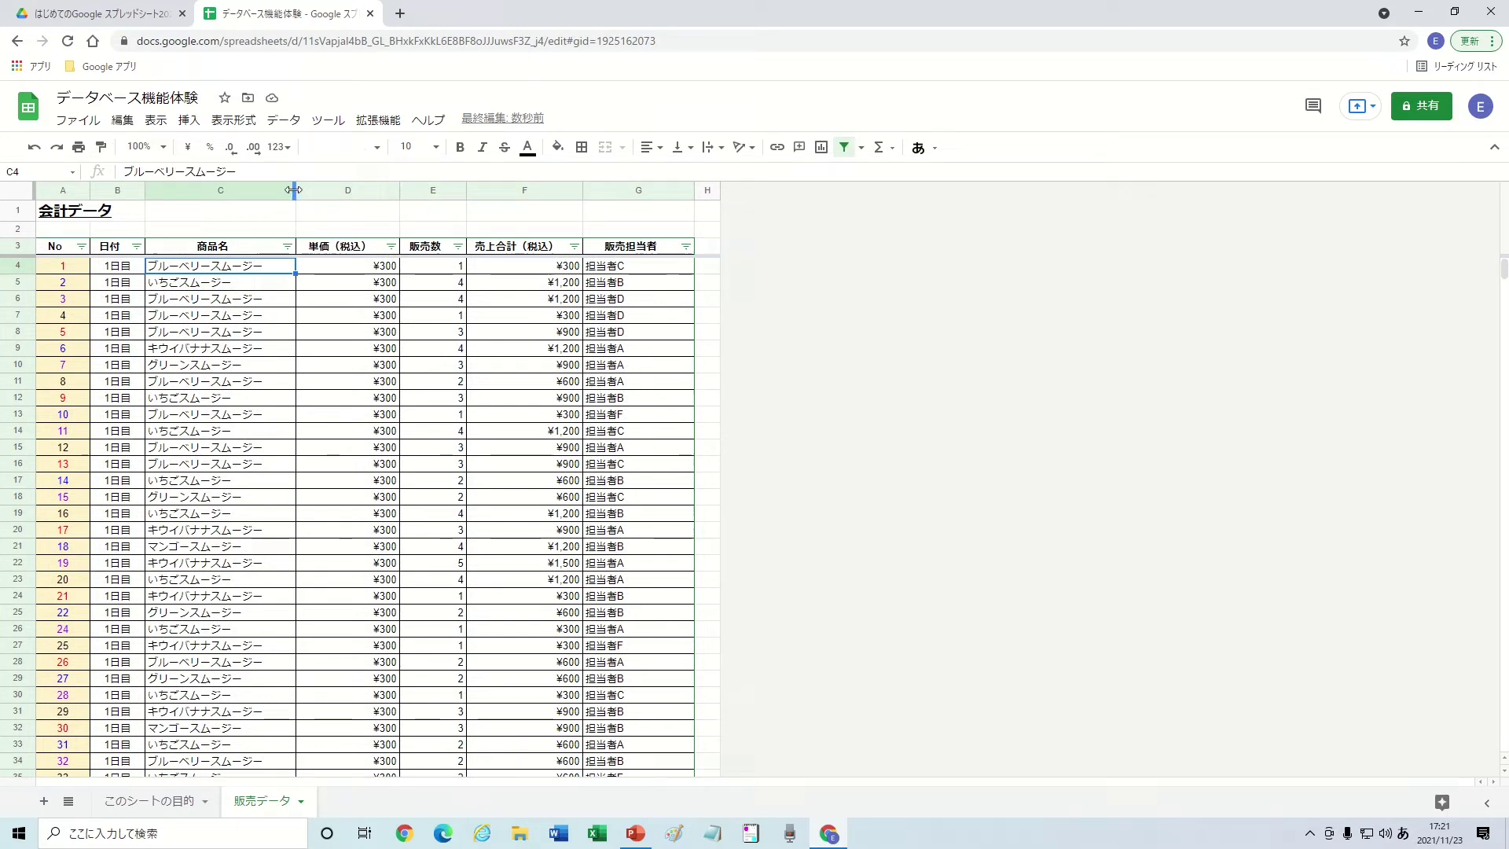
mouse_move(294, 189)
mouse_down()
mouse_move(323, 189)
mouse_move(307, 190)
mouse_up()
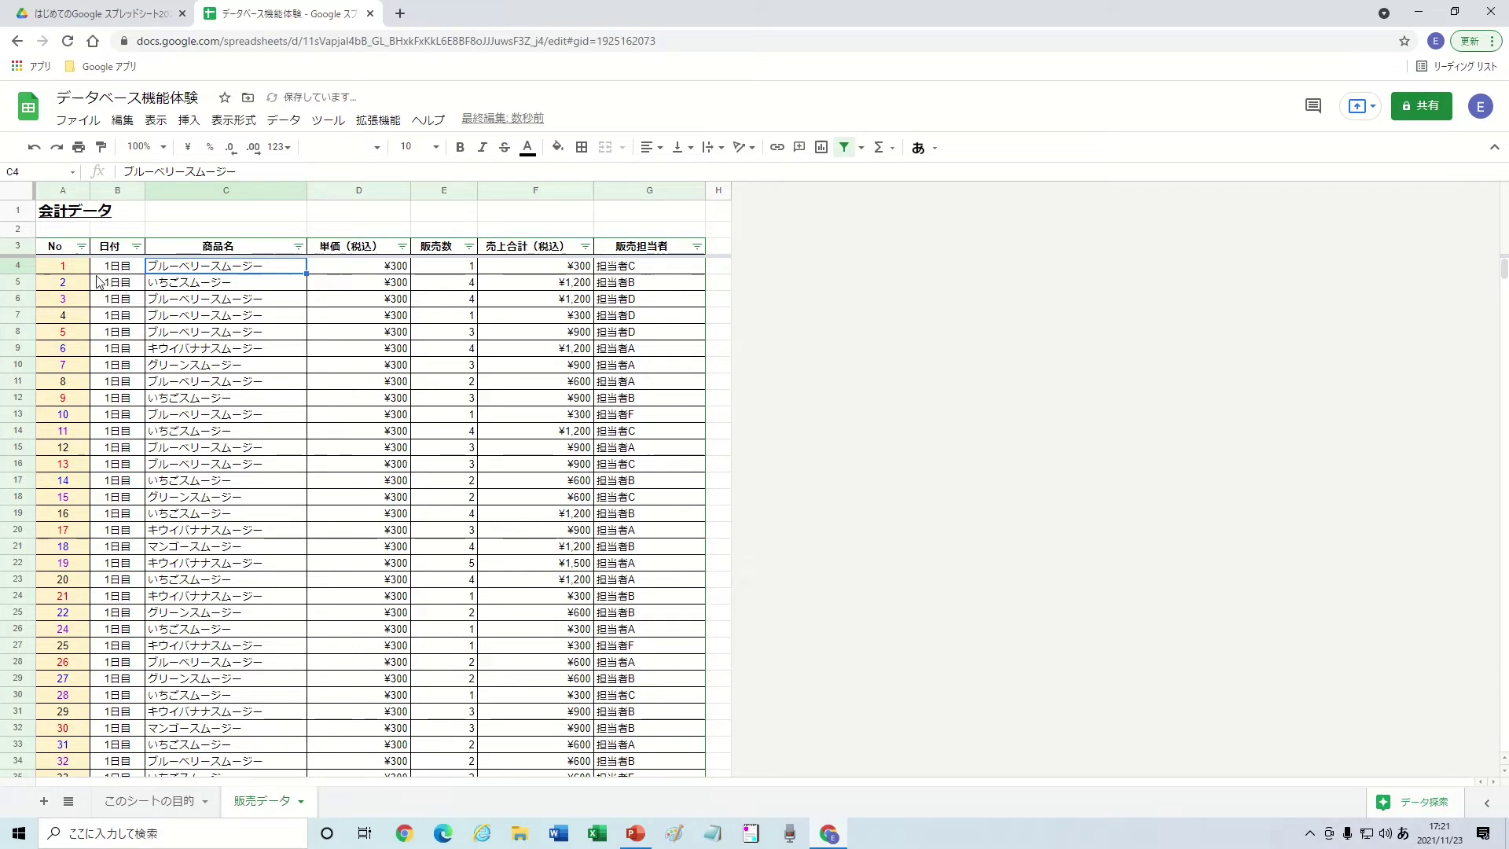
scroll(110, 314, down, 3)
scroll(116, 325, down, 4)
scroll(116, 325, down, 8)
scroll(115, 325, down, 8)
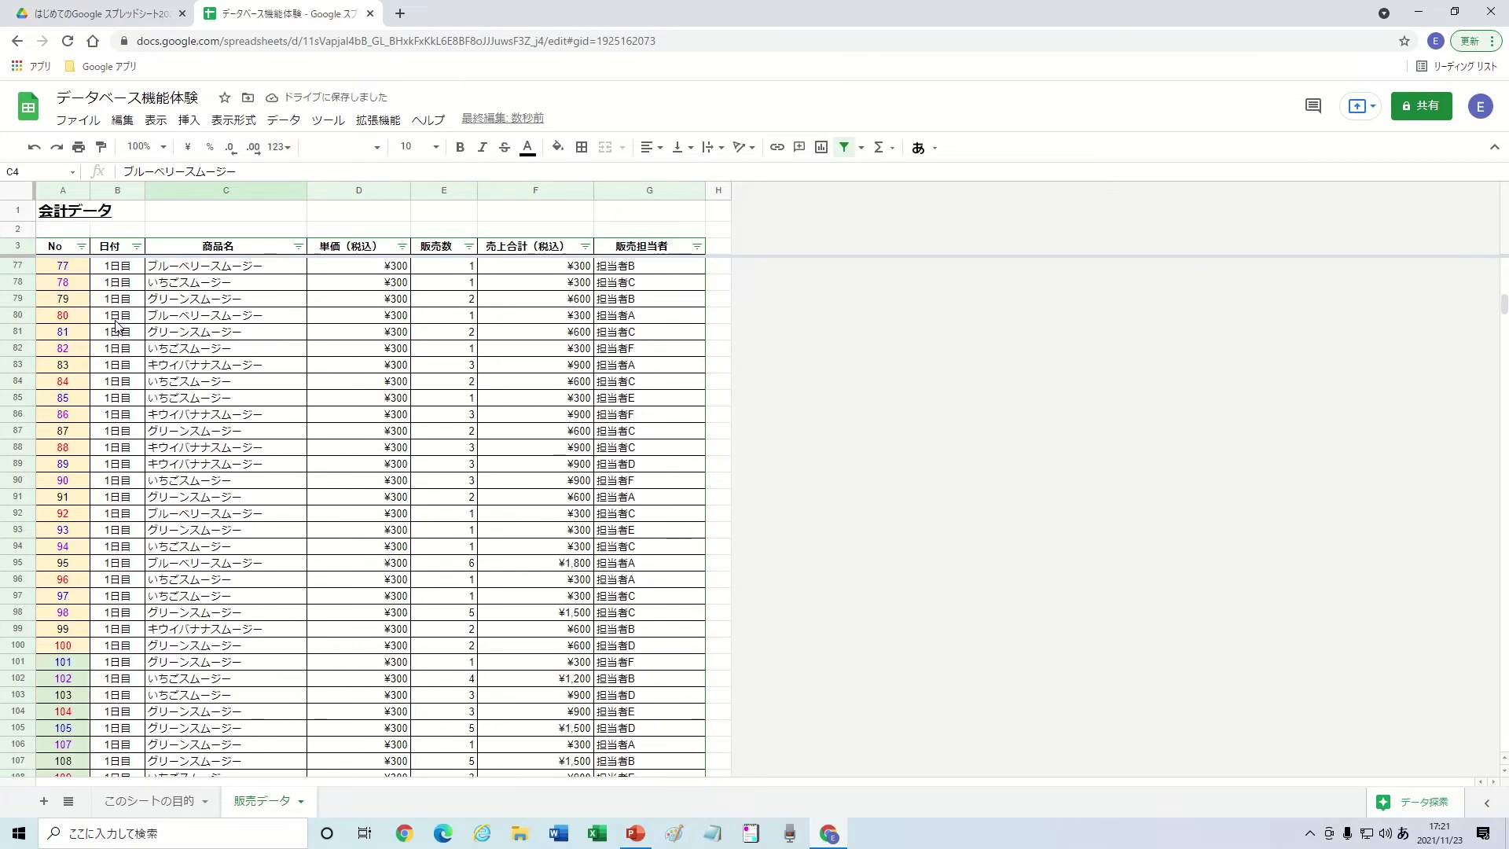
scroll(115, 325, down, 8)
scroll(116, 325, down, 7)
scroll(116, 325, up, 9)
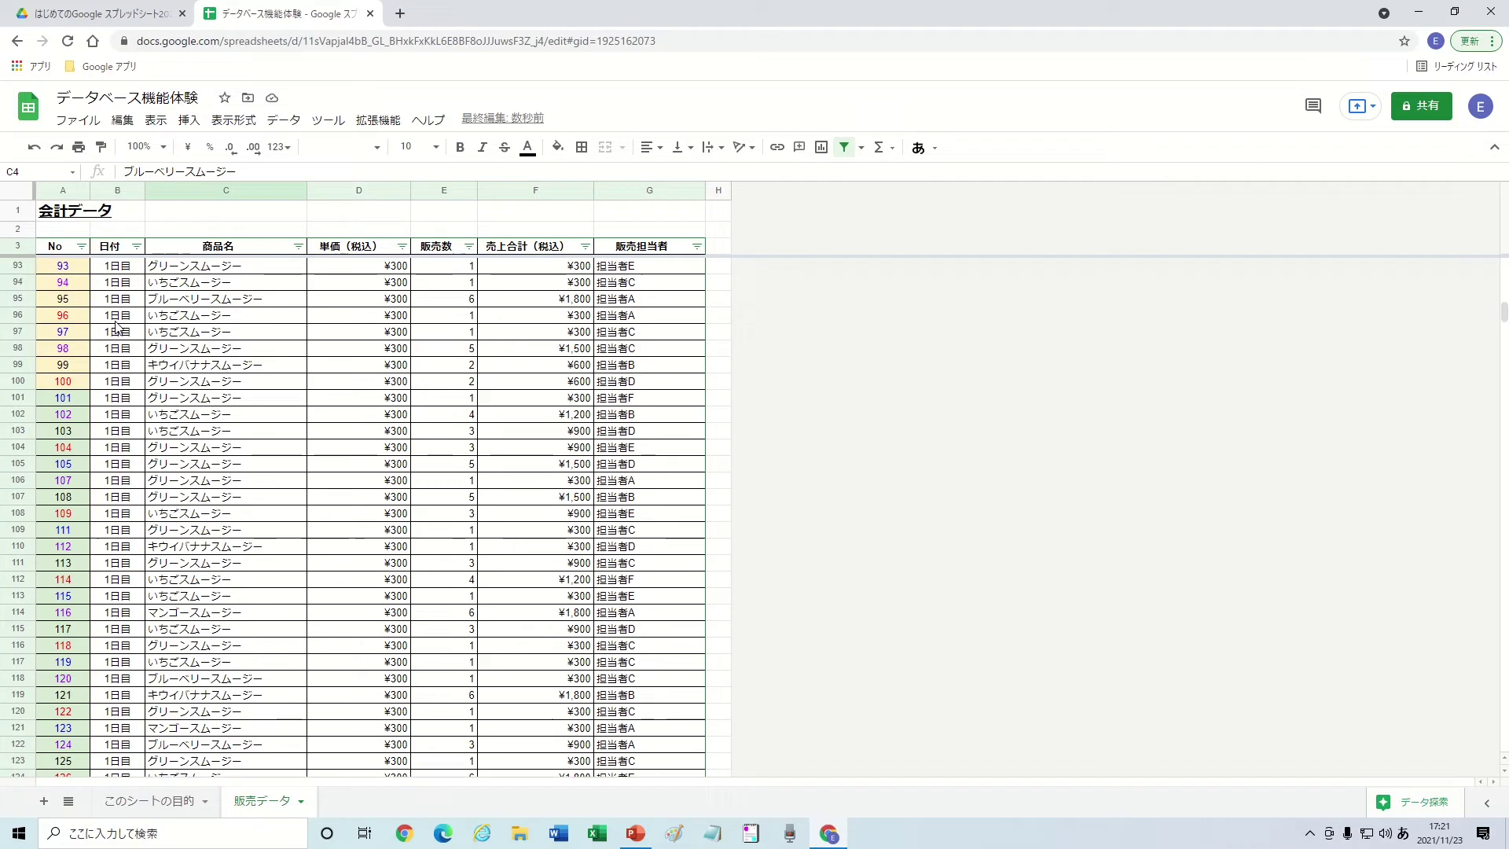
scroll(116, 324, up, 9)
scroll(116, 324, up, 9)
scroll(116, 324, up, 8)
scroll(116, 325, up, 3)
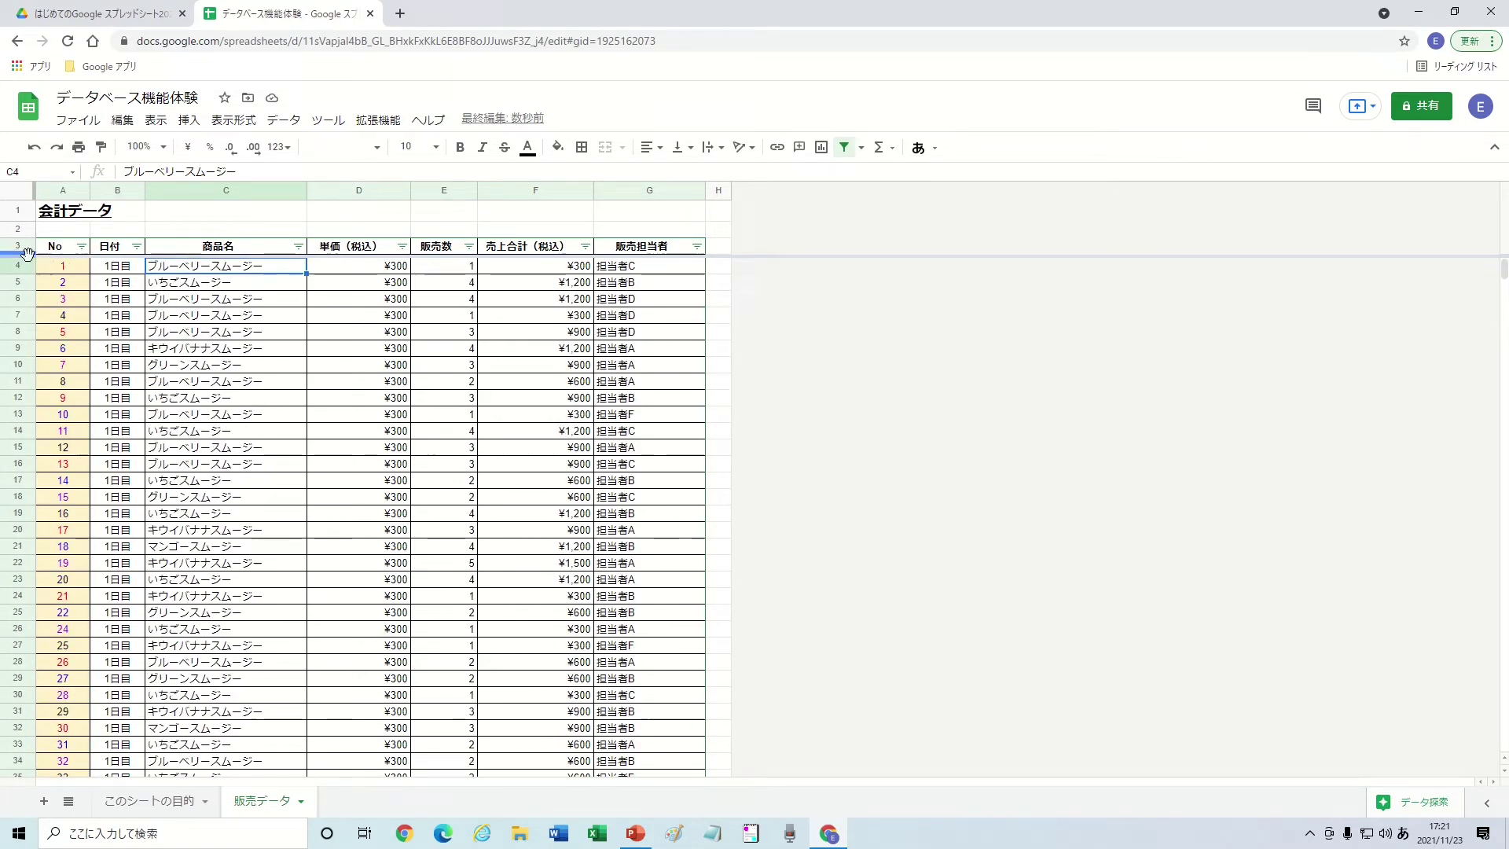
Step: Reset the freeze line so the rows above the data stay frozen
drag(28, 254, 27, 200)
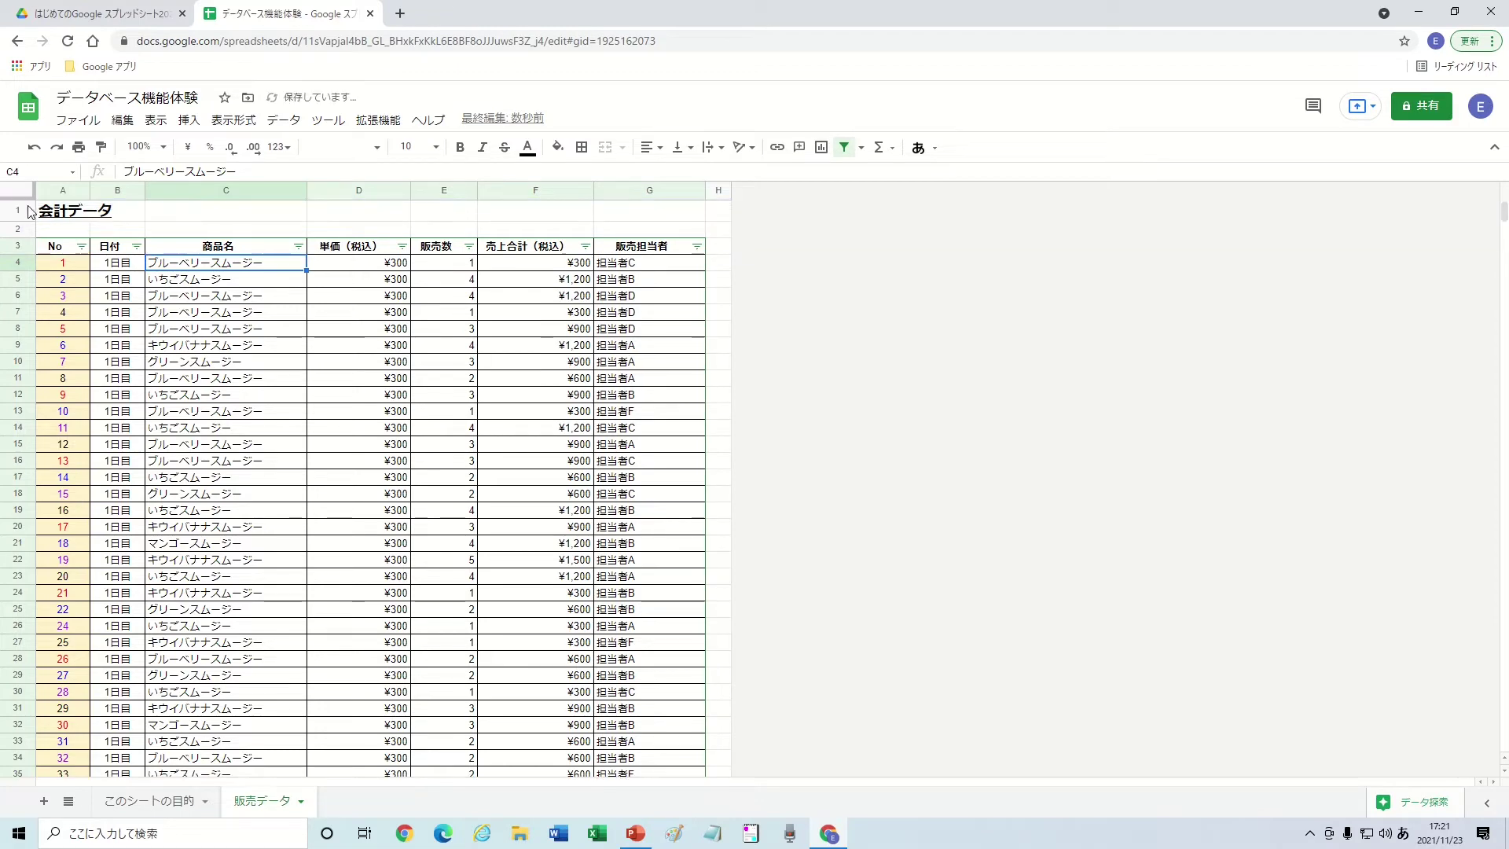
scroll(118, 298, down, 4)
scroll(118, 299, down, 4)
scroll(118, 299, up, 10)
drag(26, 198, 26, 256)
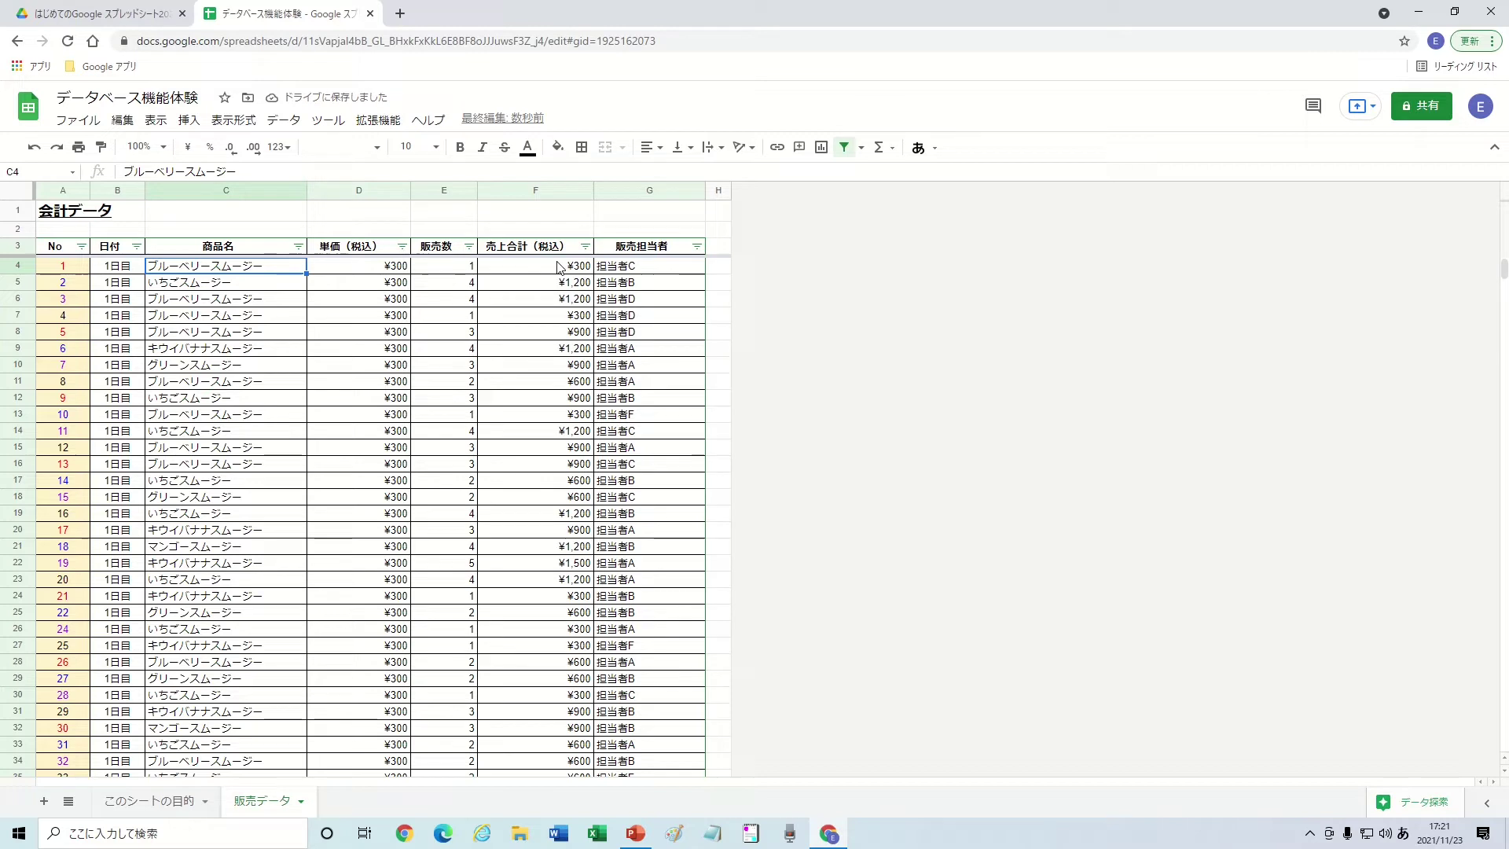
Step: Select the whole table A3:G764, then jump to its last row 764 and the sheet's end
click(559, 250)
key(ctrl+a)
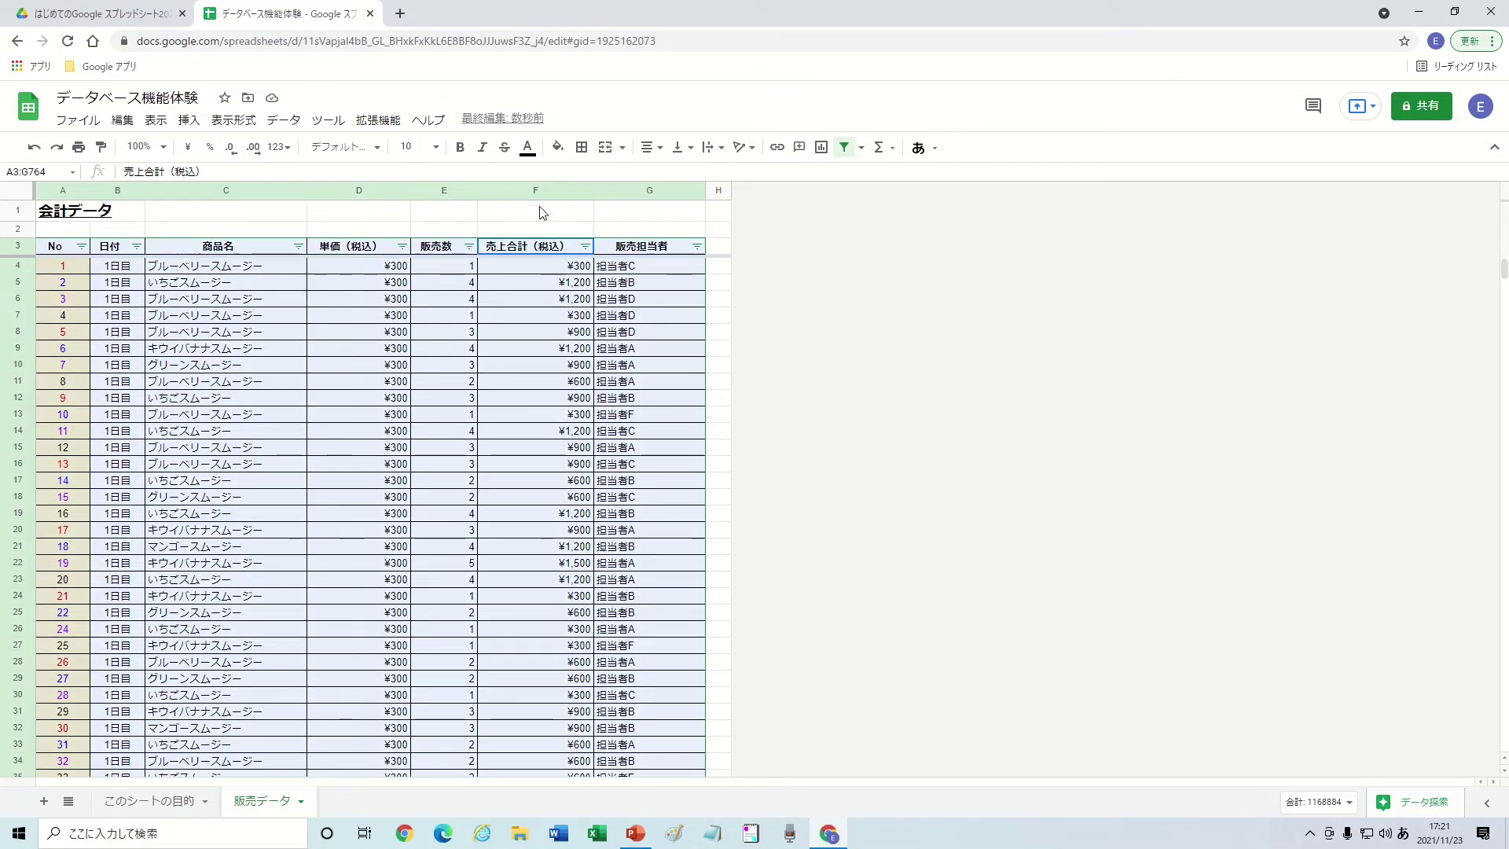
click(489, 304)
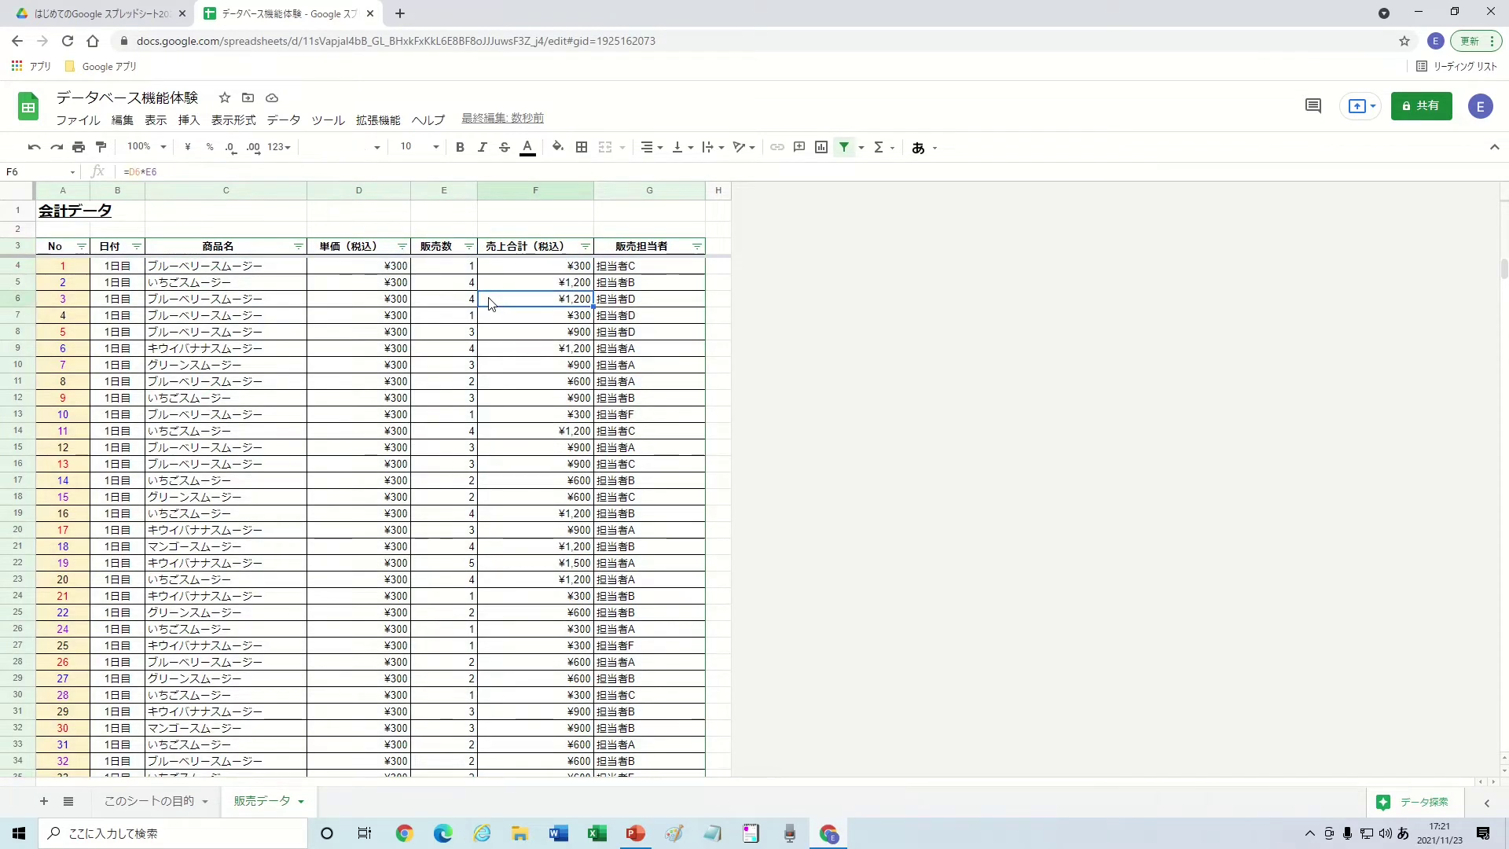
key(ctrl+Down)
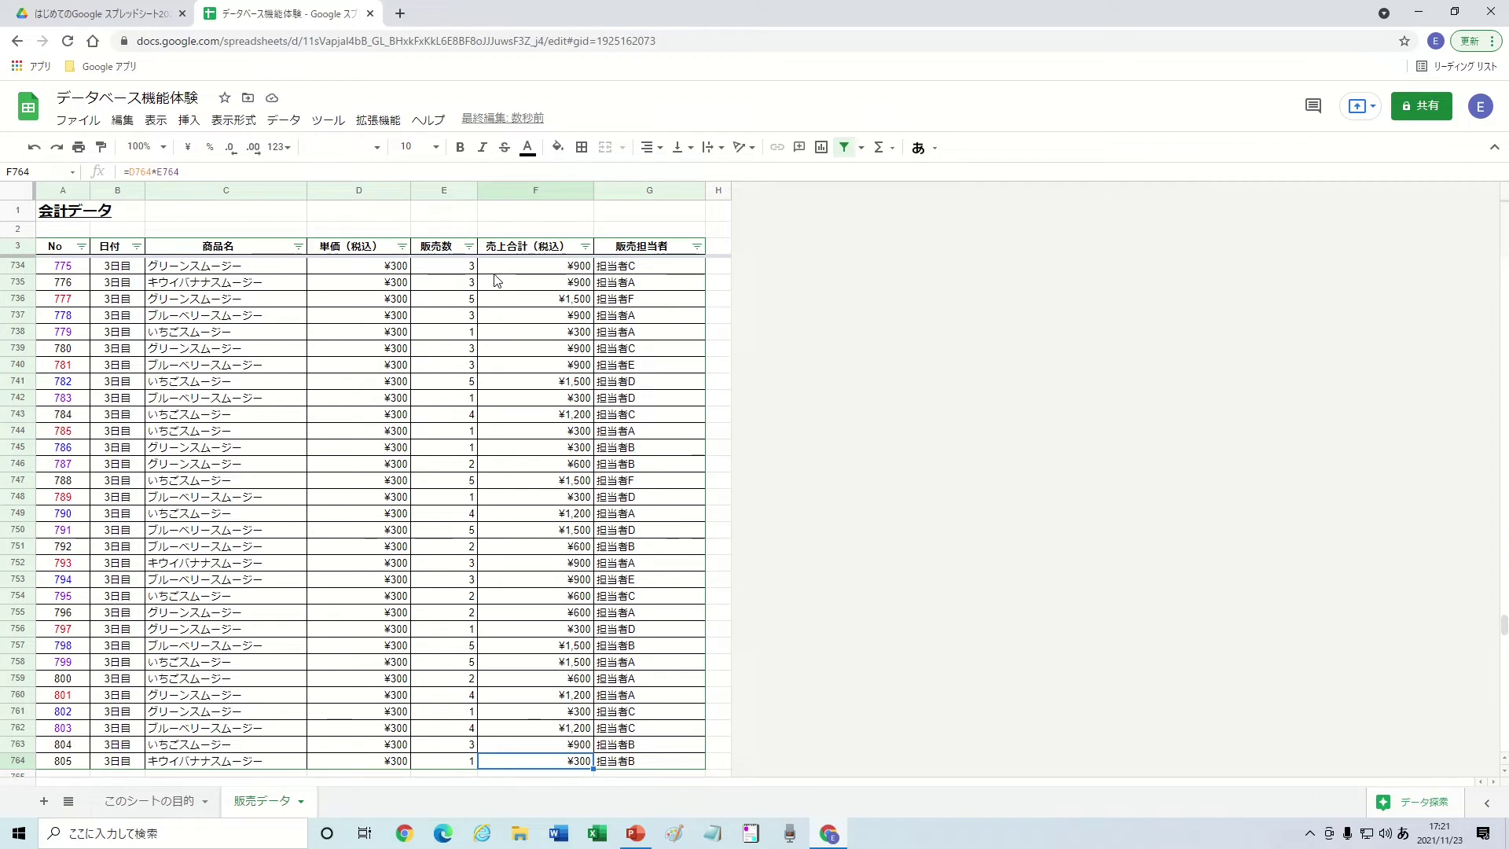
scroll(496, 405, down, 3)
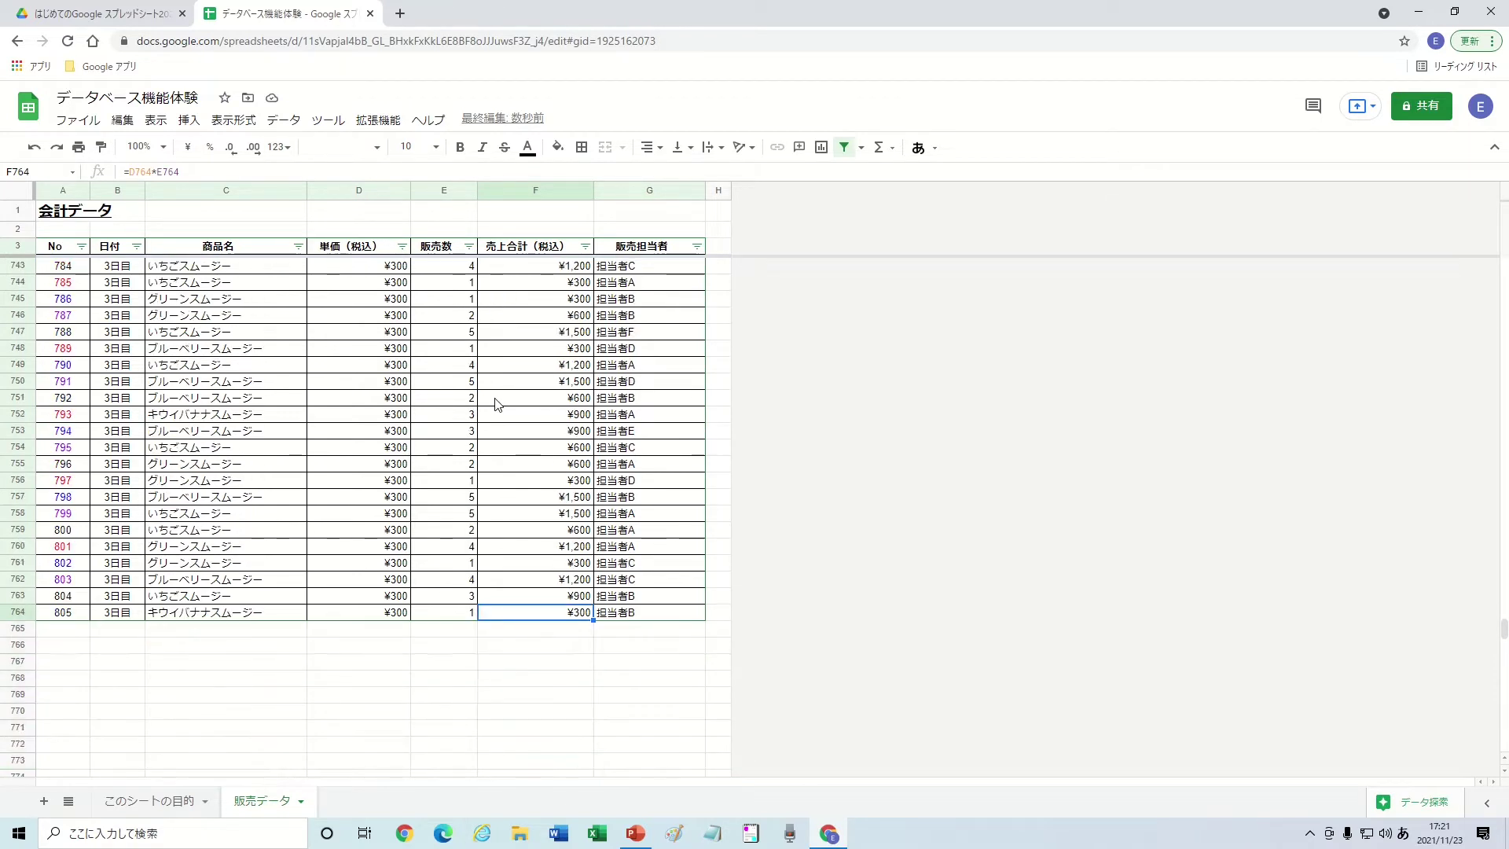
scroll(497, 405, down, 20)
key(ctrl+Down)
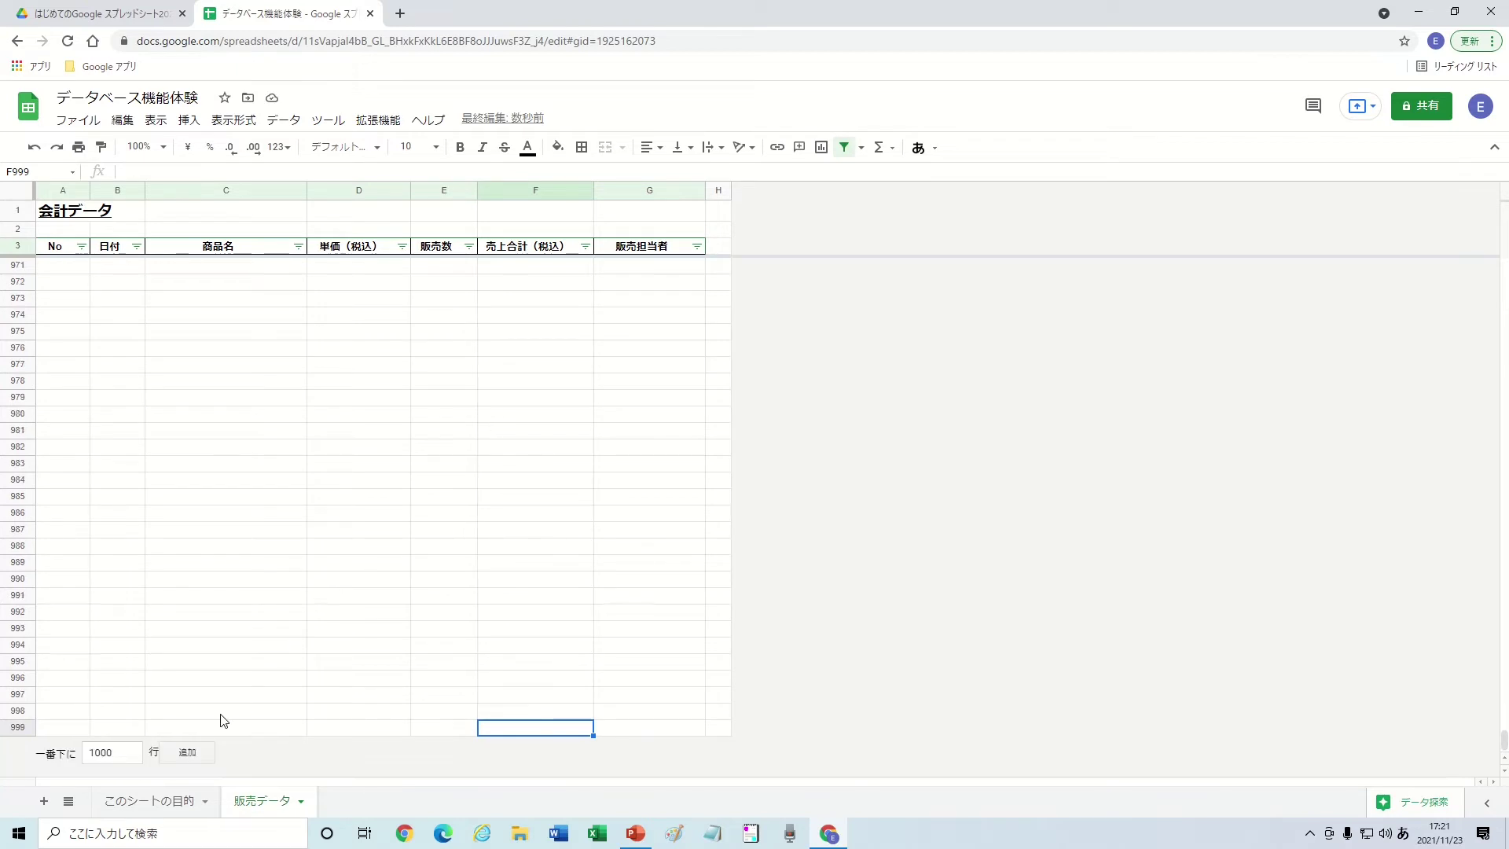
click(125, 752)
Step: Append 1000 empty rows below the data and return to the first data row
drag(123, 757, 85, 754)
click(175, 756)
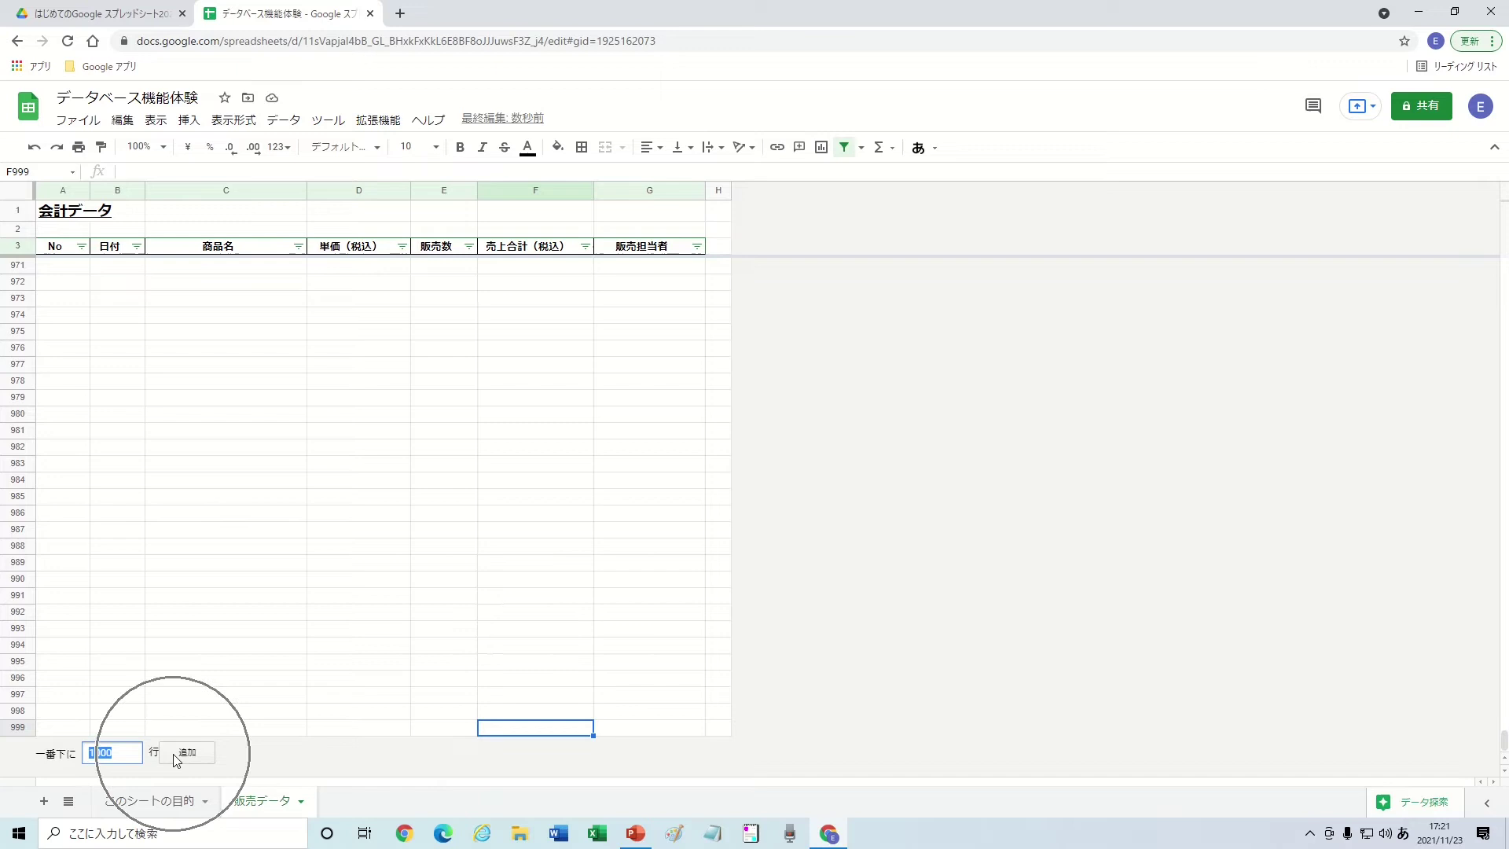
click(174, 716)
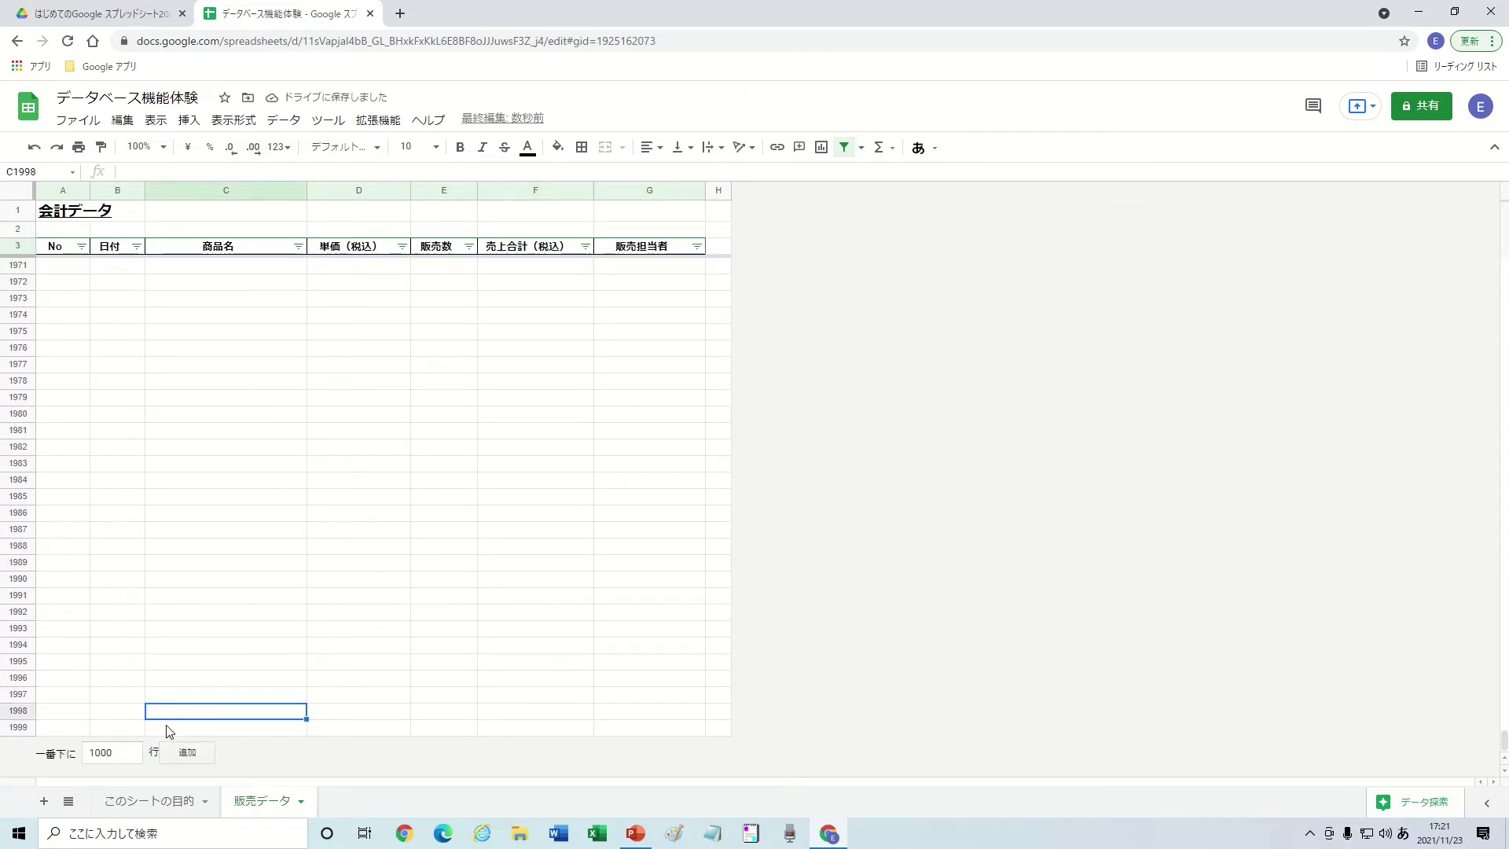
key(ctrl+Up)
key(ctrl+Up)
key(ctrl+Up)
key(Down)
key(Down)
key(Down)
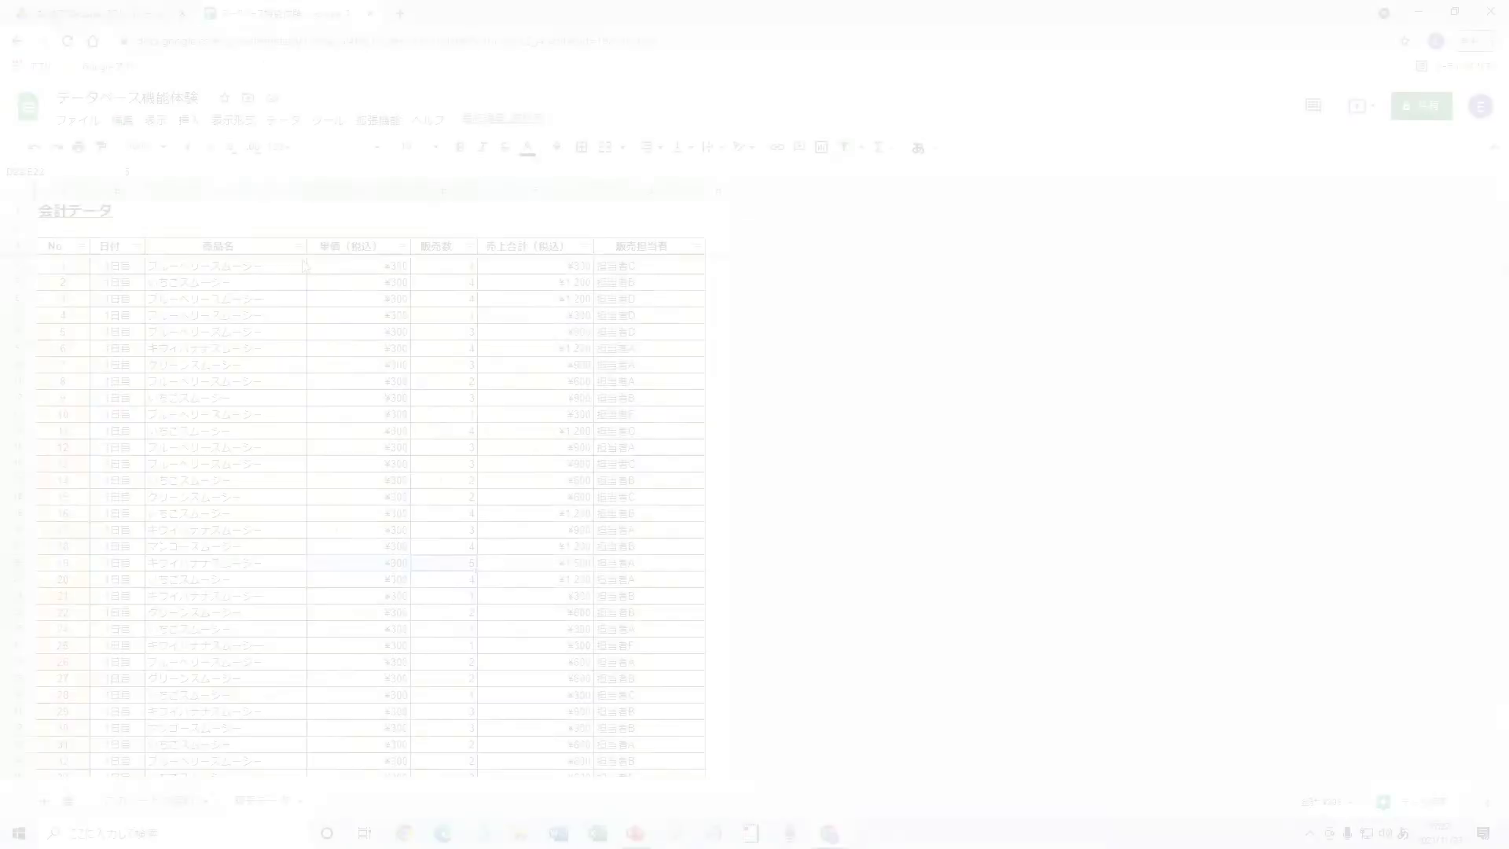
Step: Remove the existing filter and re-create it over the table range A3:G764
click(304, 266)
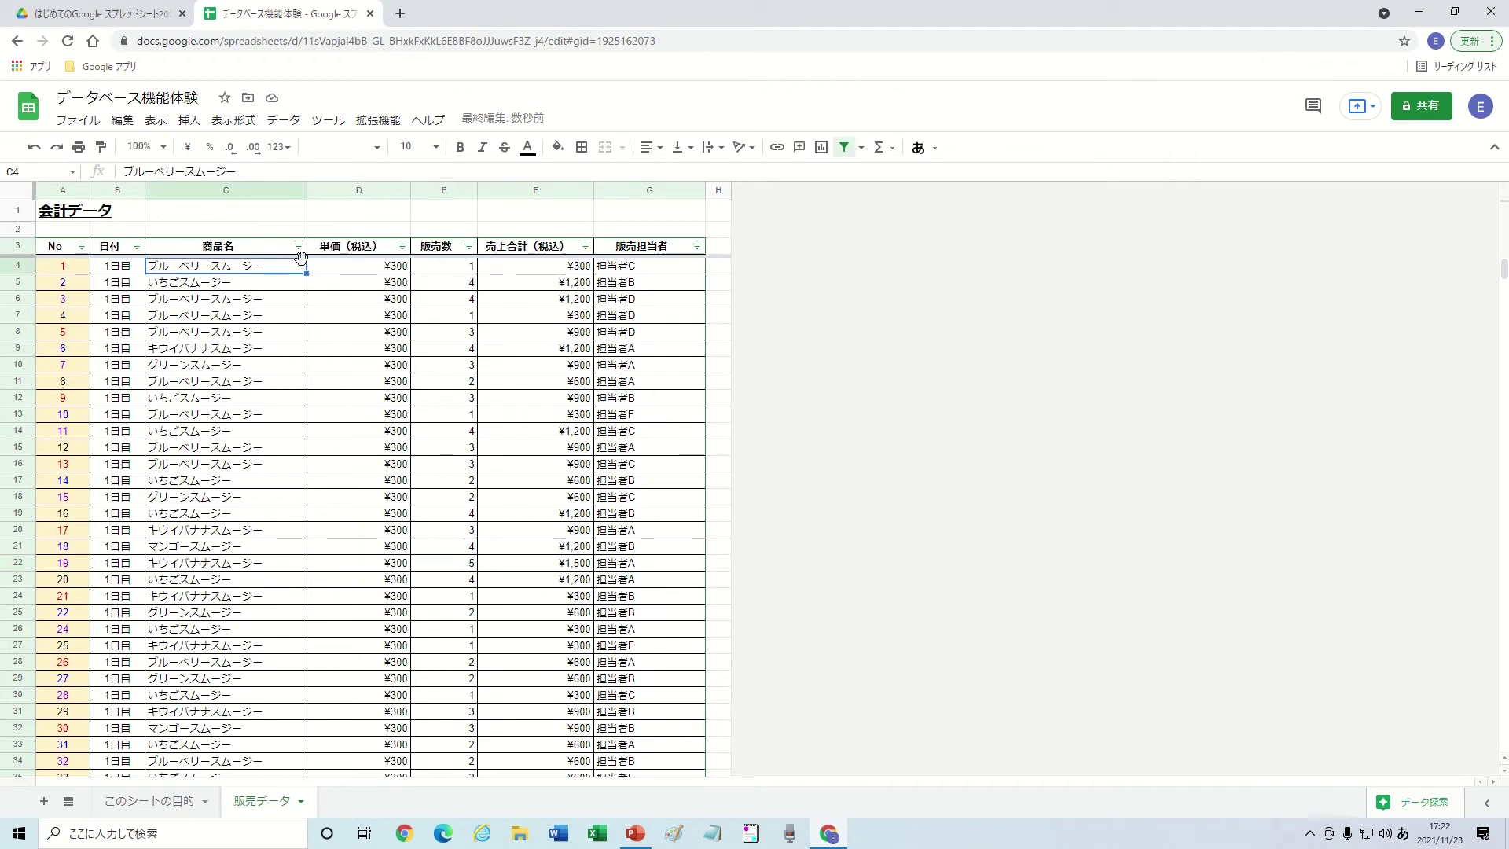
click(285, 368)
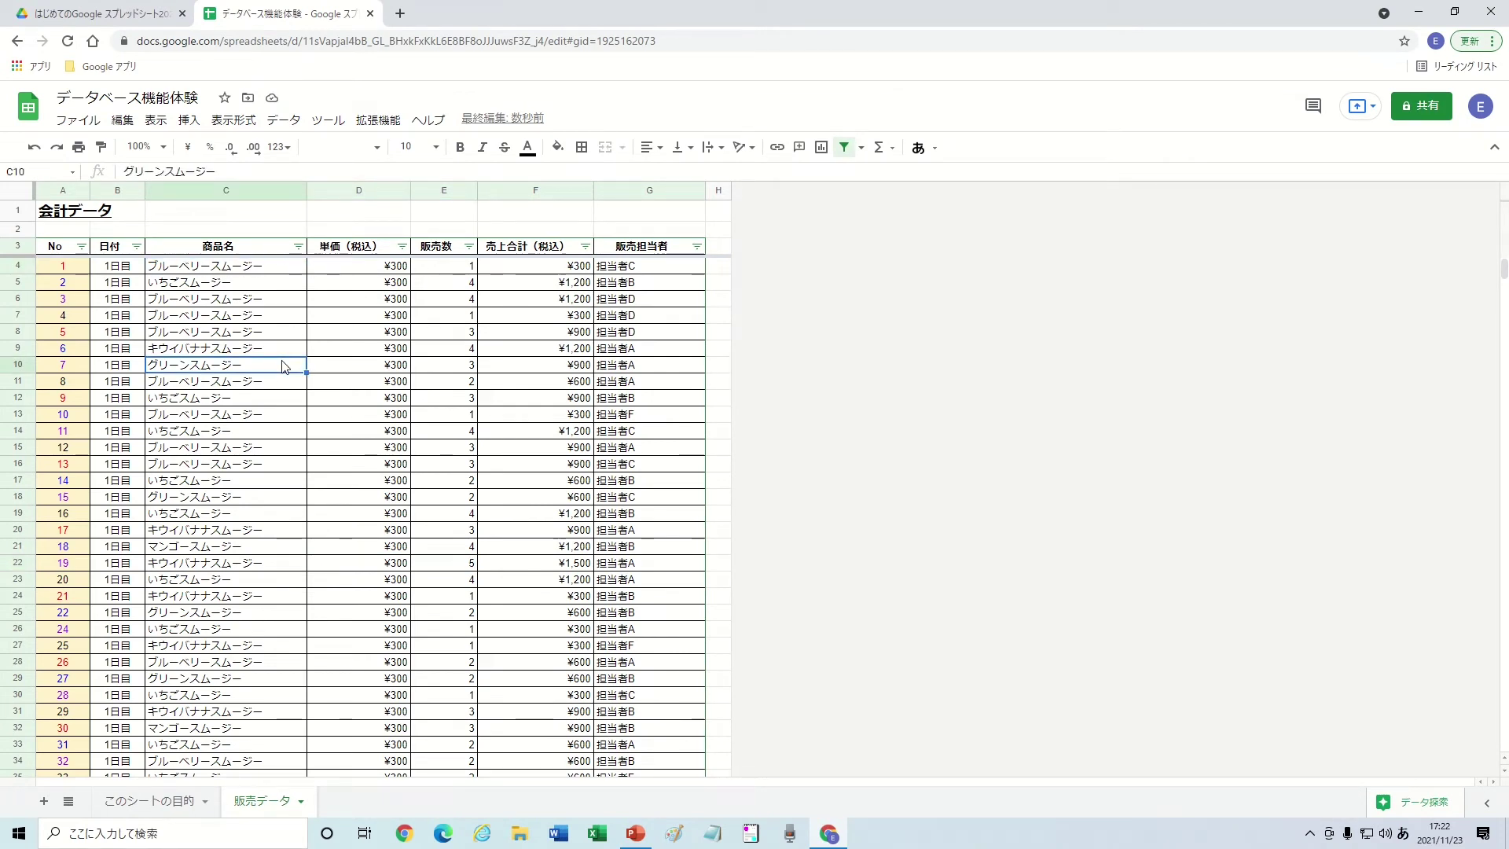
click(291, 124)
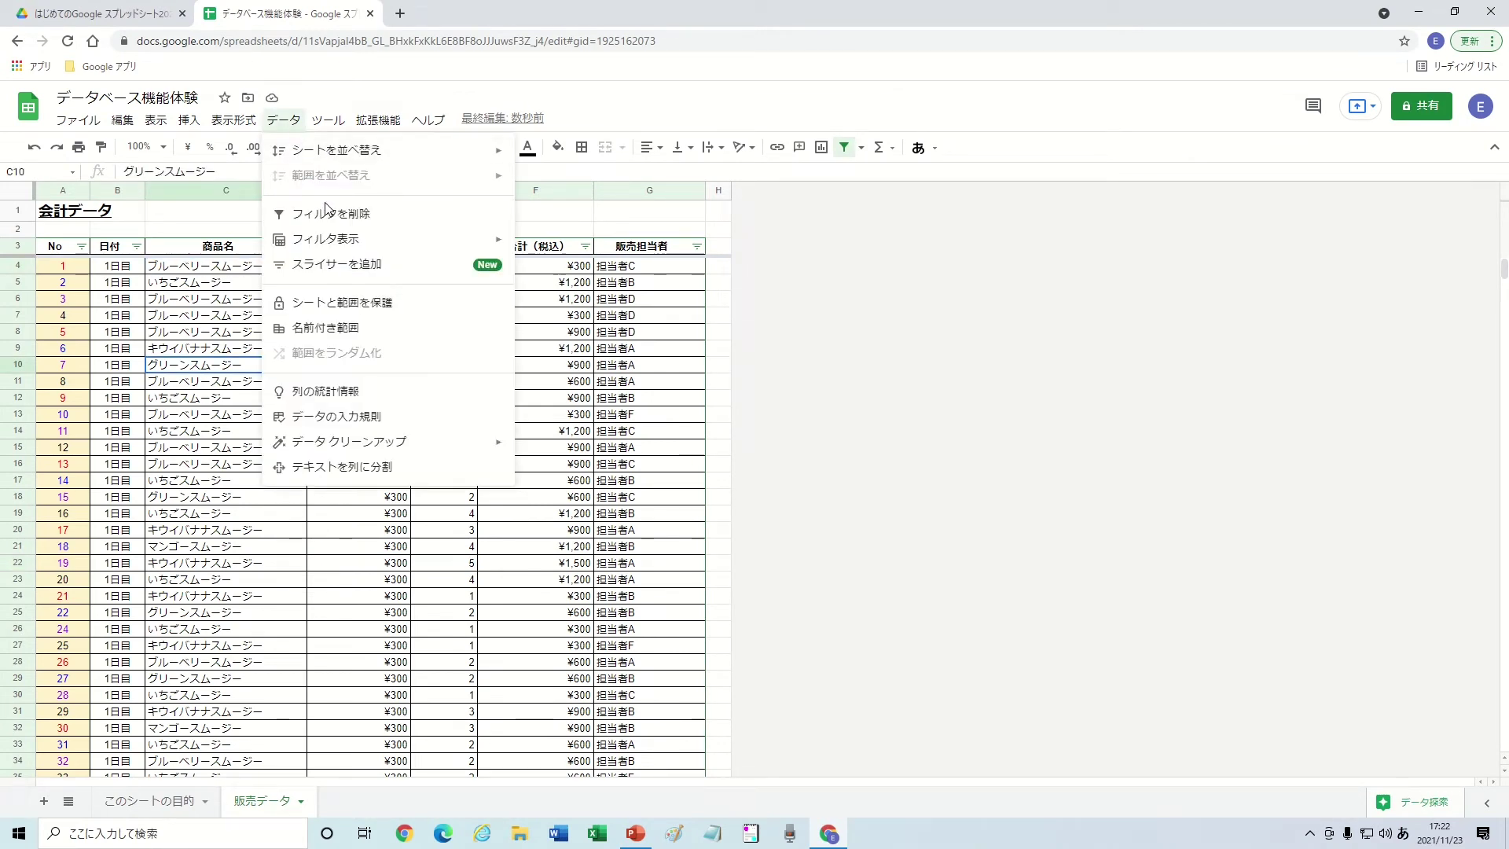
click(328, 212)
click(286, 126)
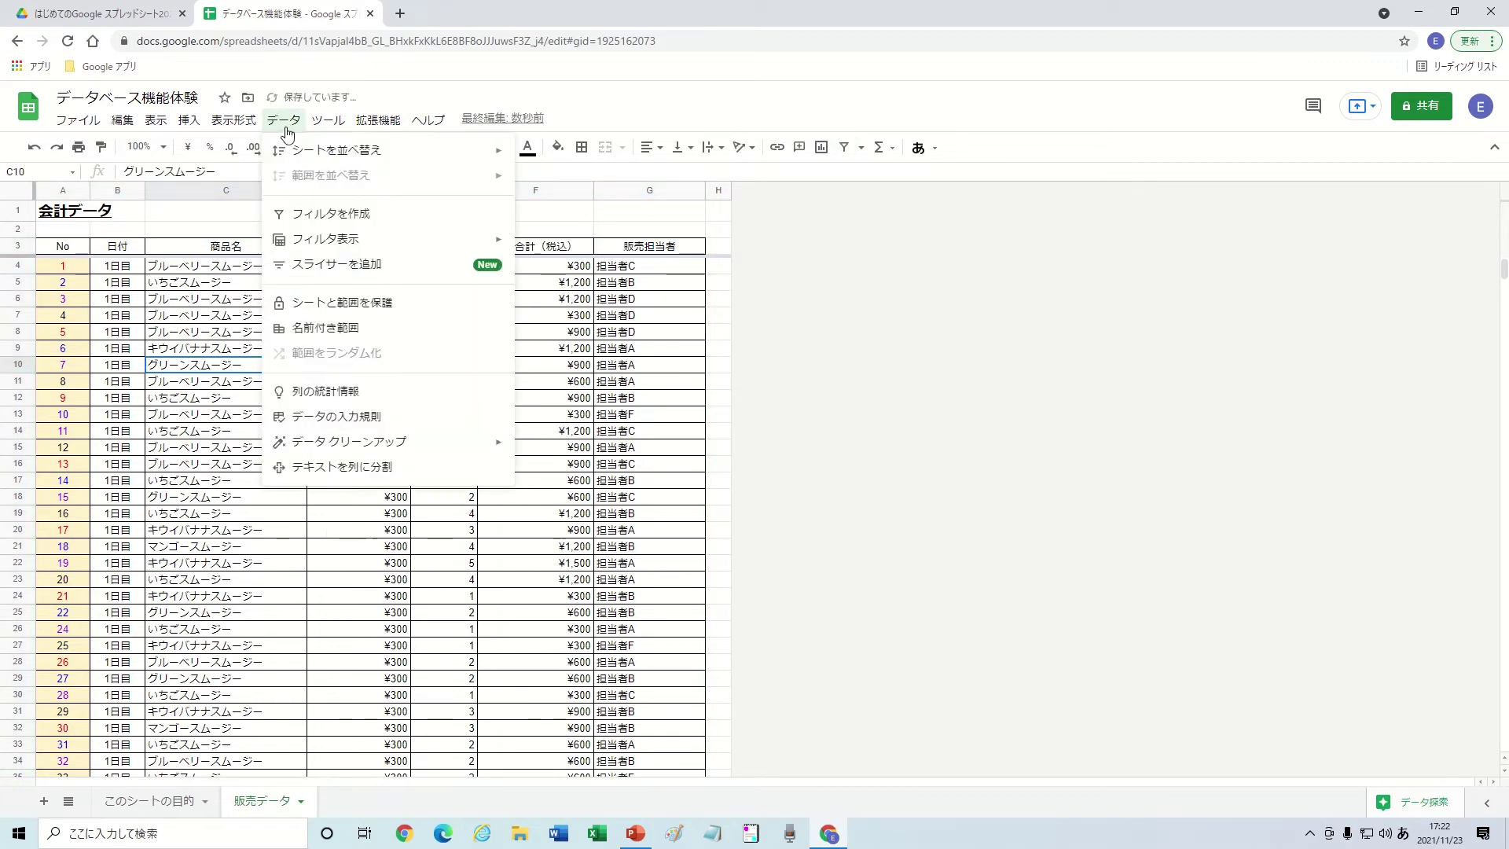
click(334, 213)
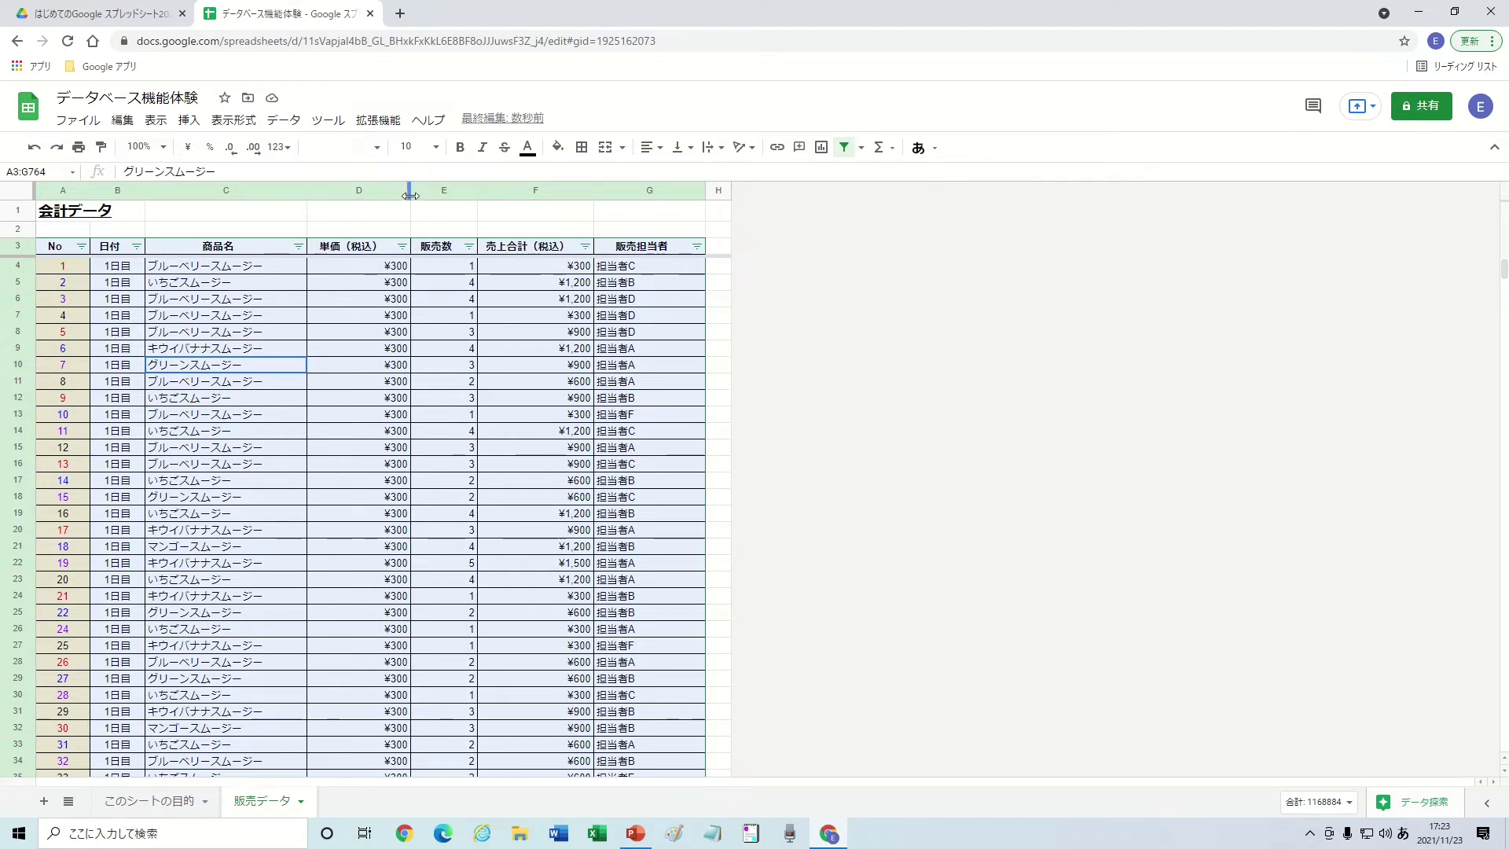
Step: Widen the 単価（税込） and 販売数 columns slightly, then select cell E4
drag(411, 195, 422, 195)
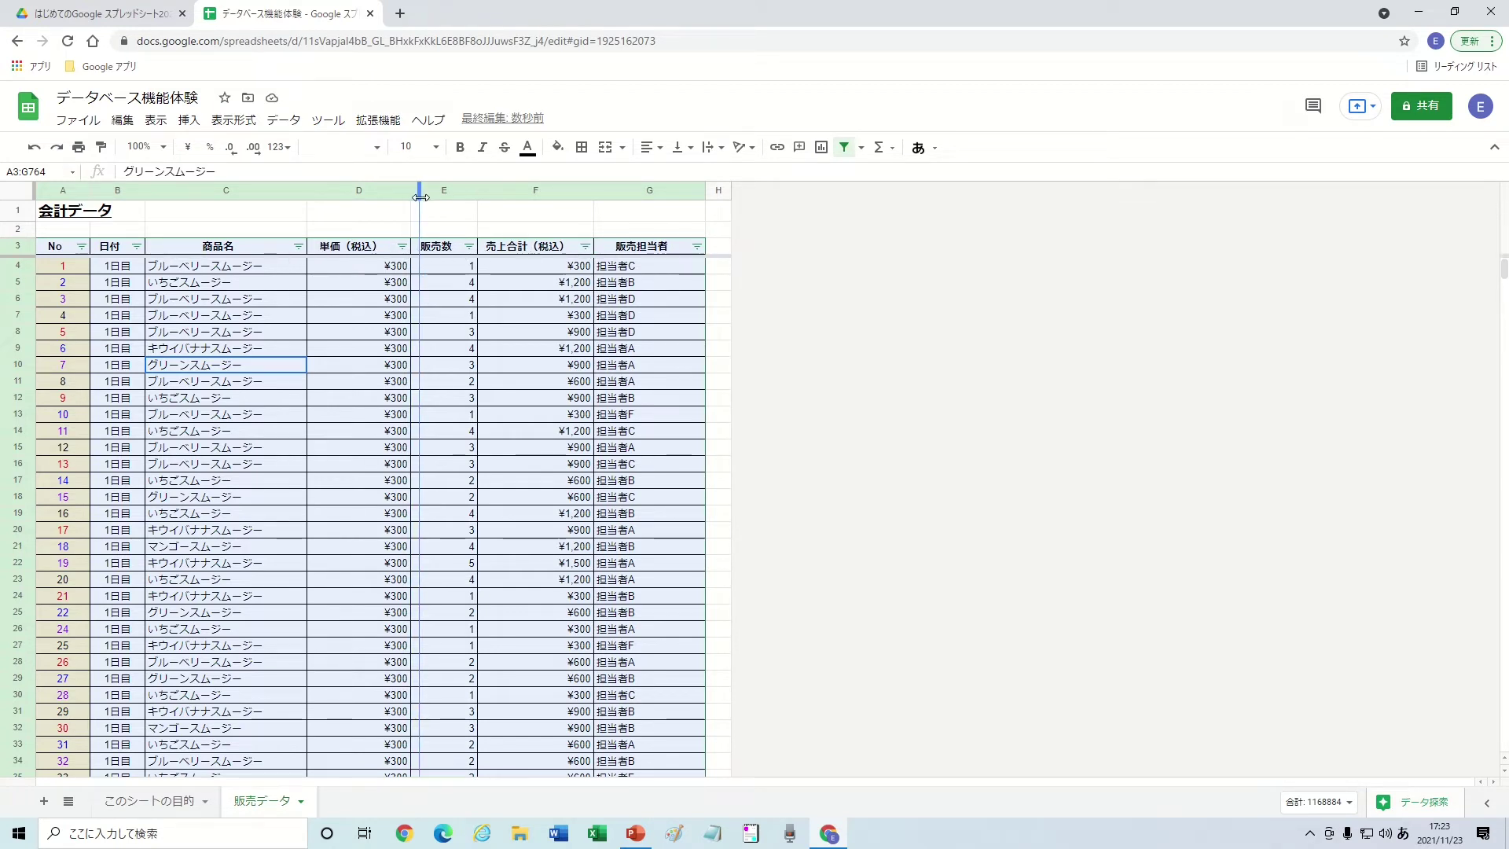
drag(489, 191, 493, 191)
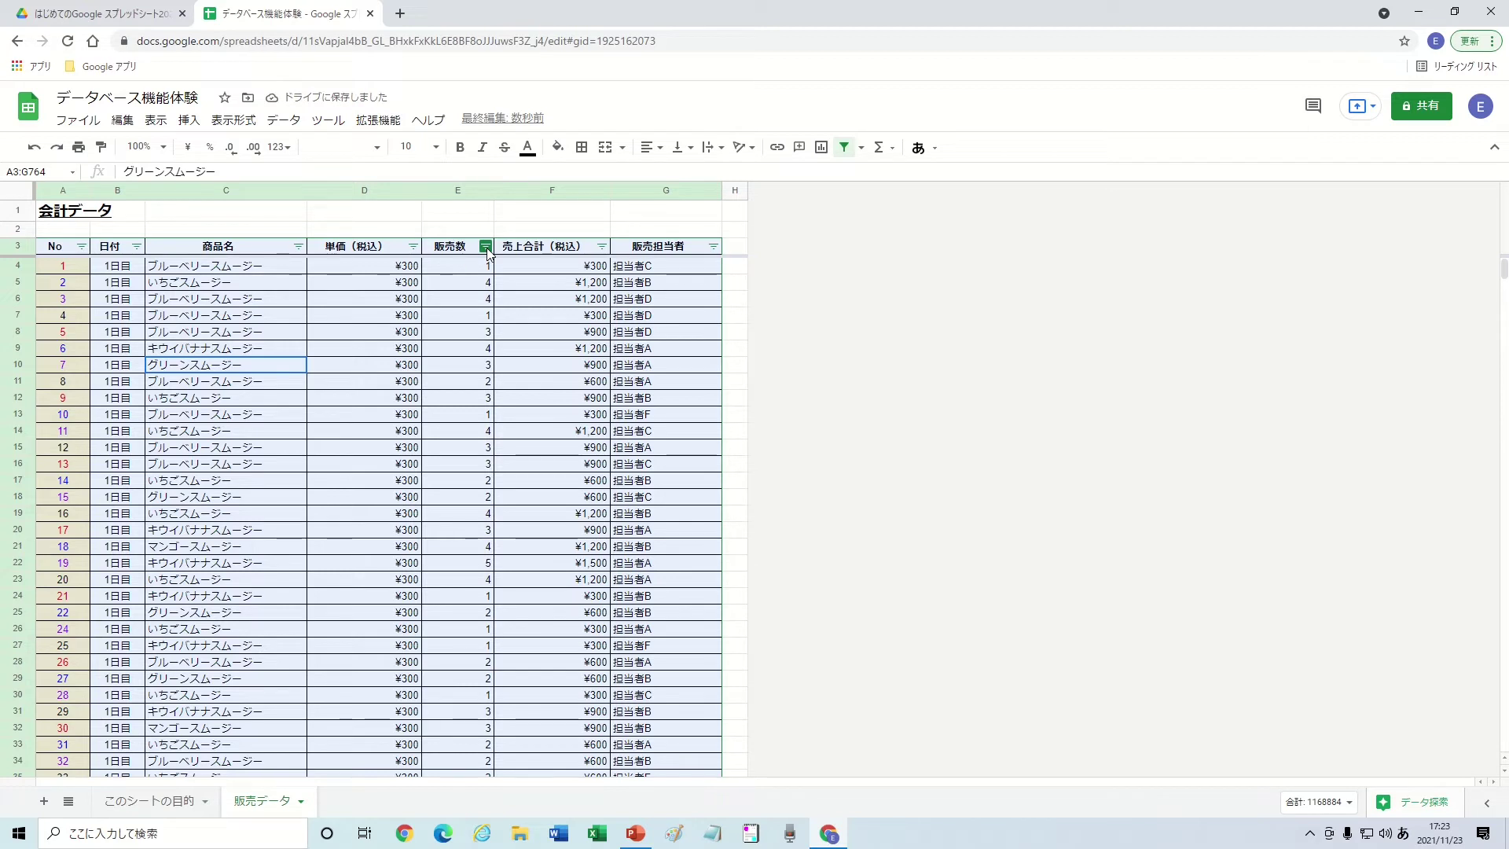
click(469, 270)
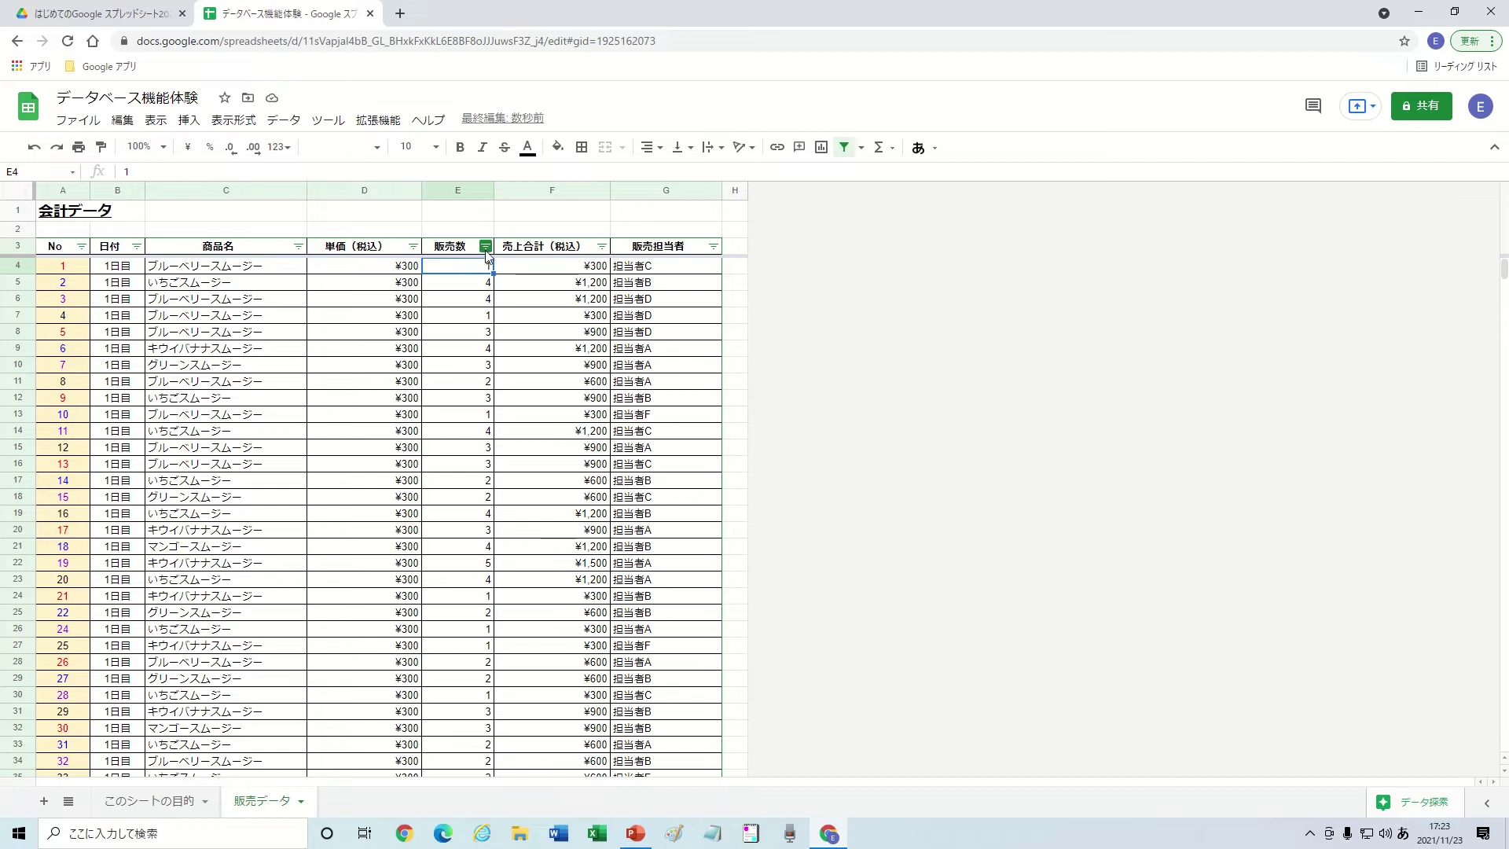
Step: In the 販売数 column filter, uncheck the values 1 through 4
click(486, 249)
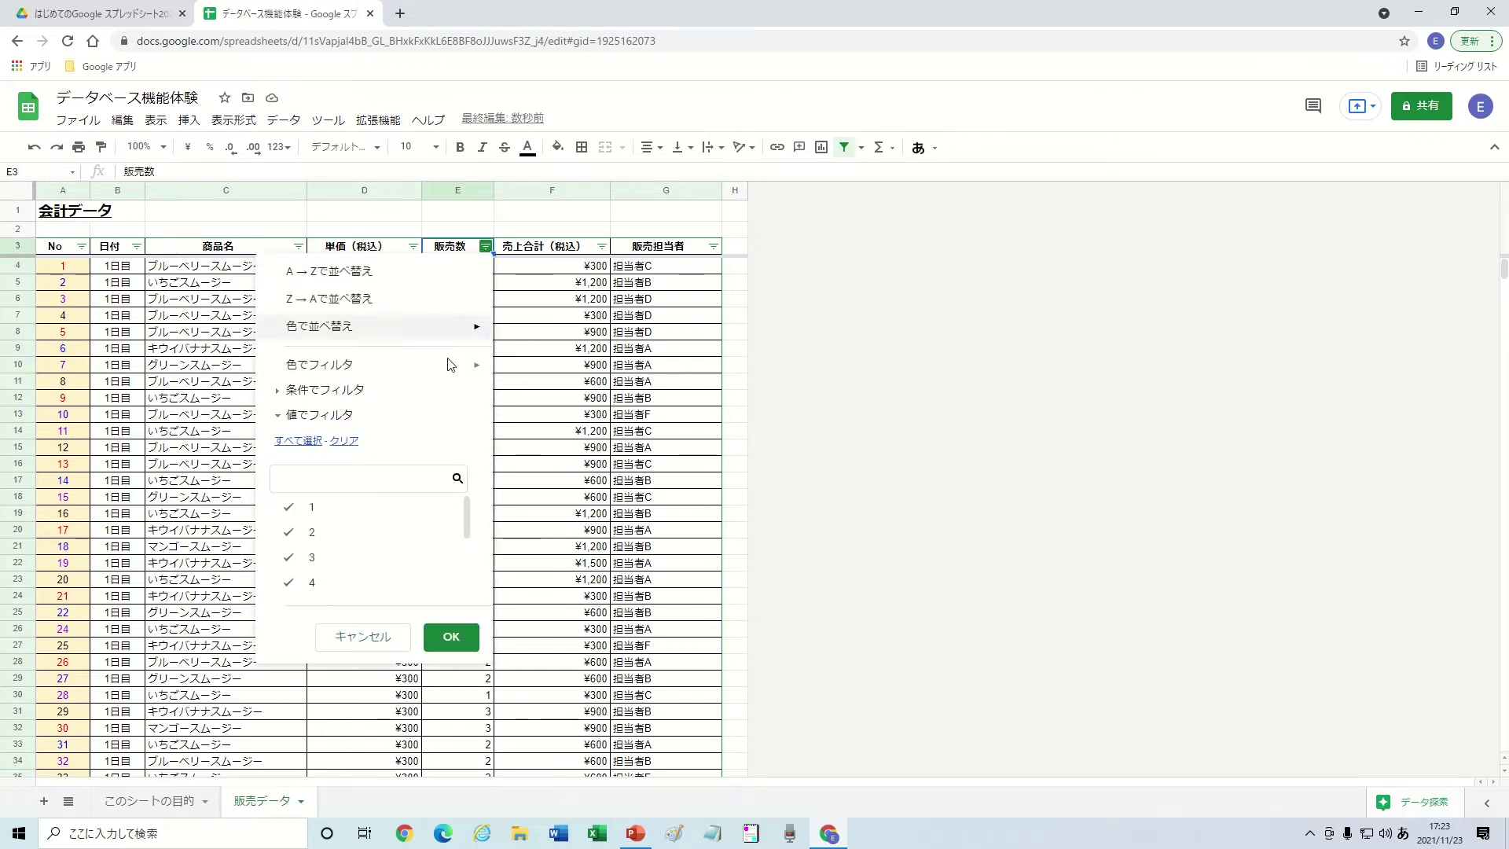
scroll(403, 544, down, 3)
scroll(403, 544, up, 3)
click(372, 582)
click(377, 558)
click(375, 534)
click(374, 509)
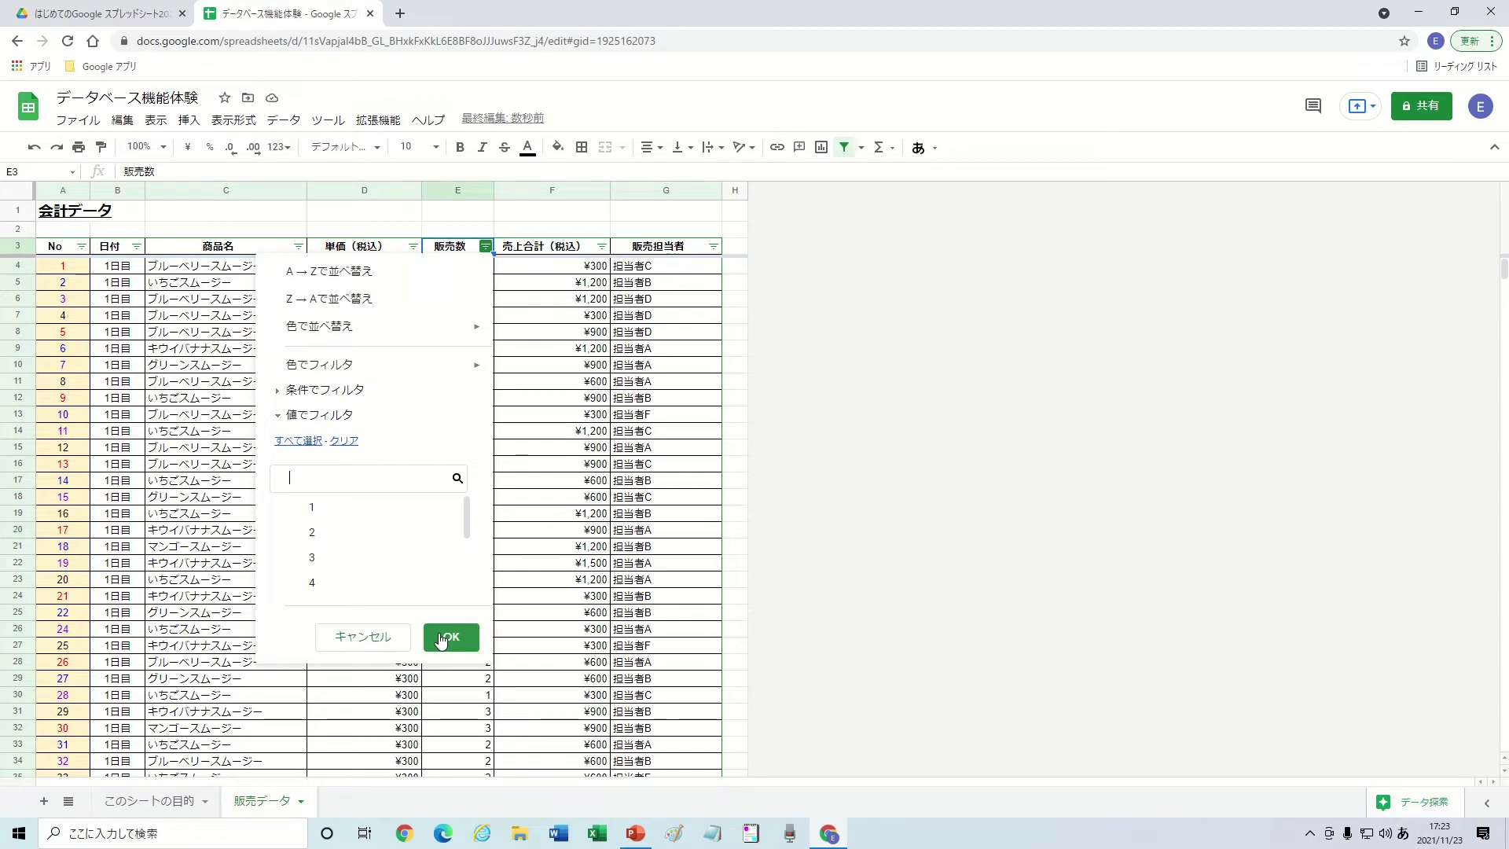
Step: Uncheck 販売数 values 1–4 again and apply, leaving only rows selling 5 or more
click(484, 248)
click(369, 582)
click(371, 557)
click(371, 532)
click(371, 507)
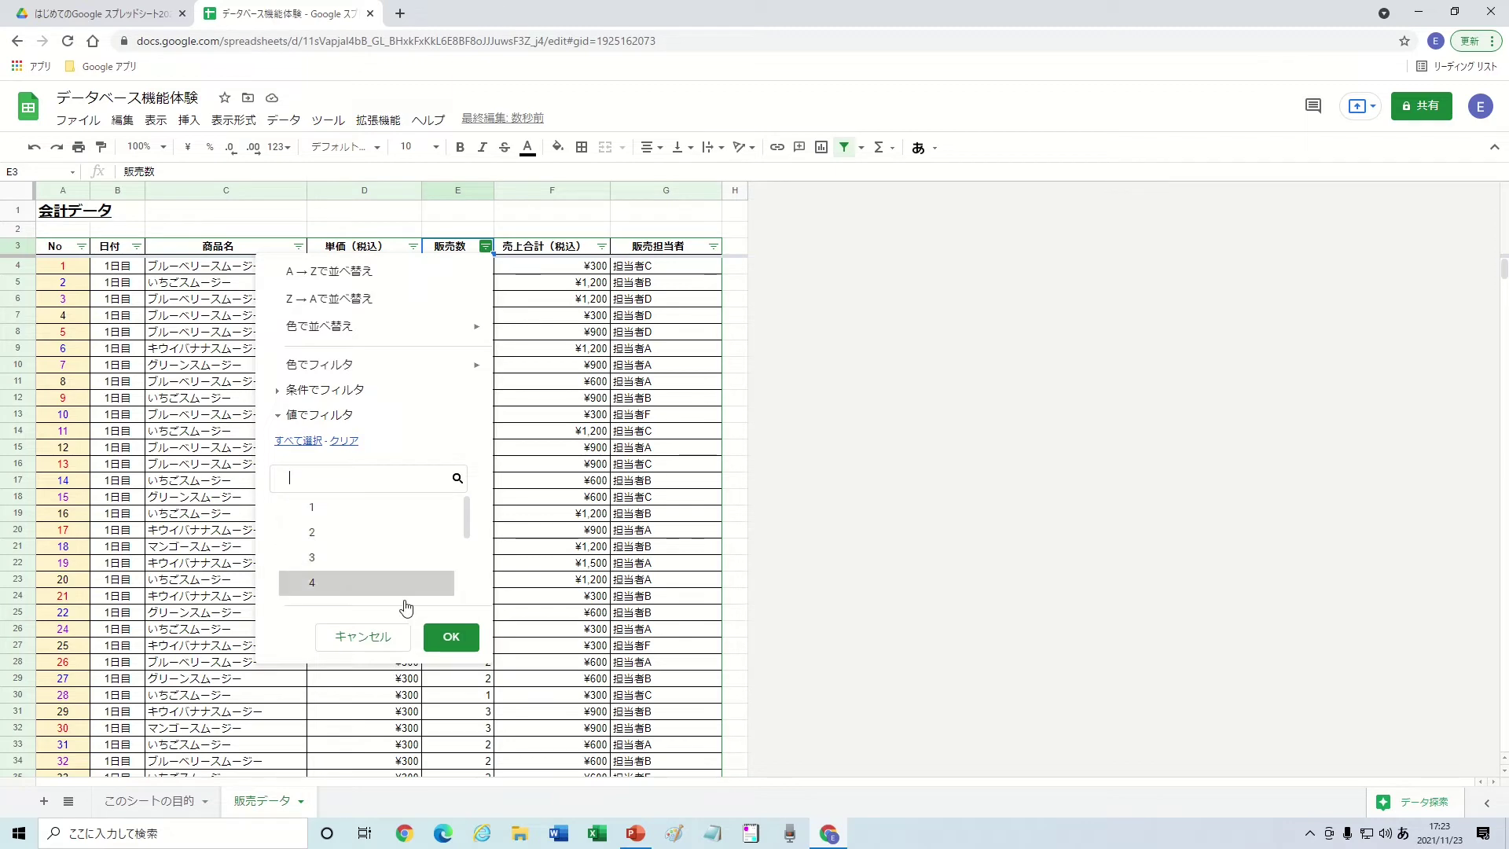
click(439, 637)
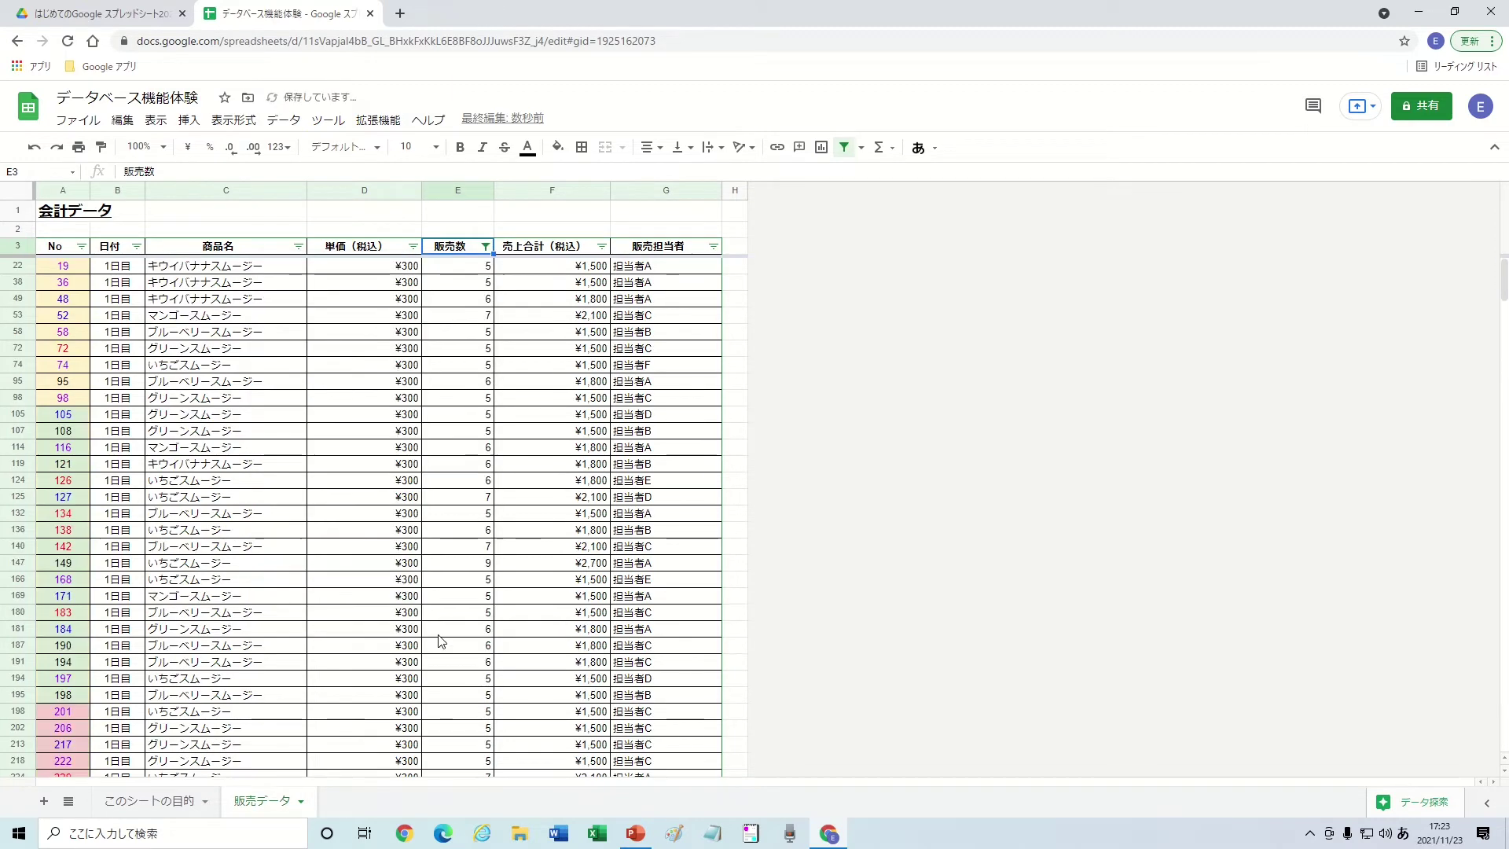
scroll(449, 528, down, 4)
scroll(450, 527, down, 4)
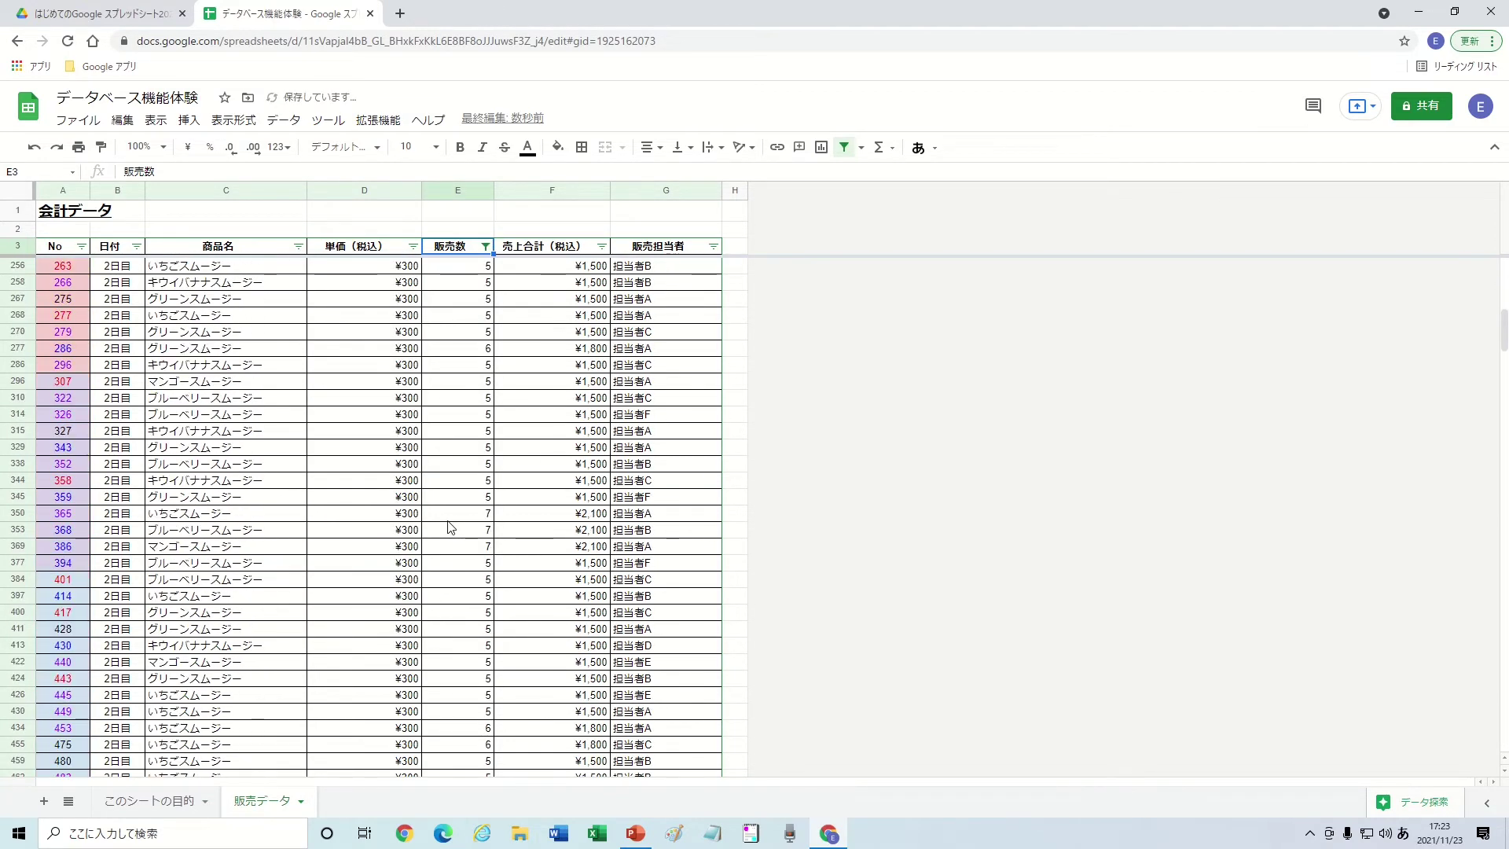
scroll(450, 528, down, 4)
scroll(450, 528, down, 3)
scroll(450, 528, down, 3)
scroll(449, 528, up, 5)
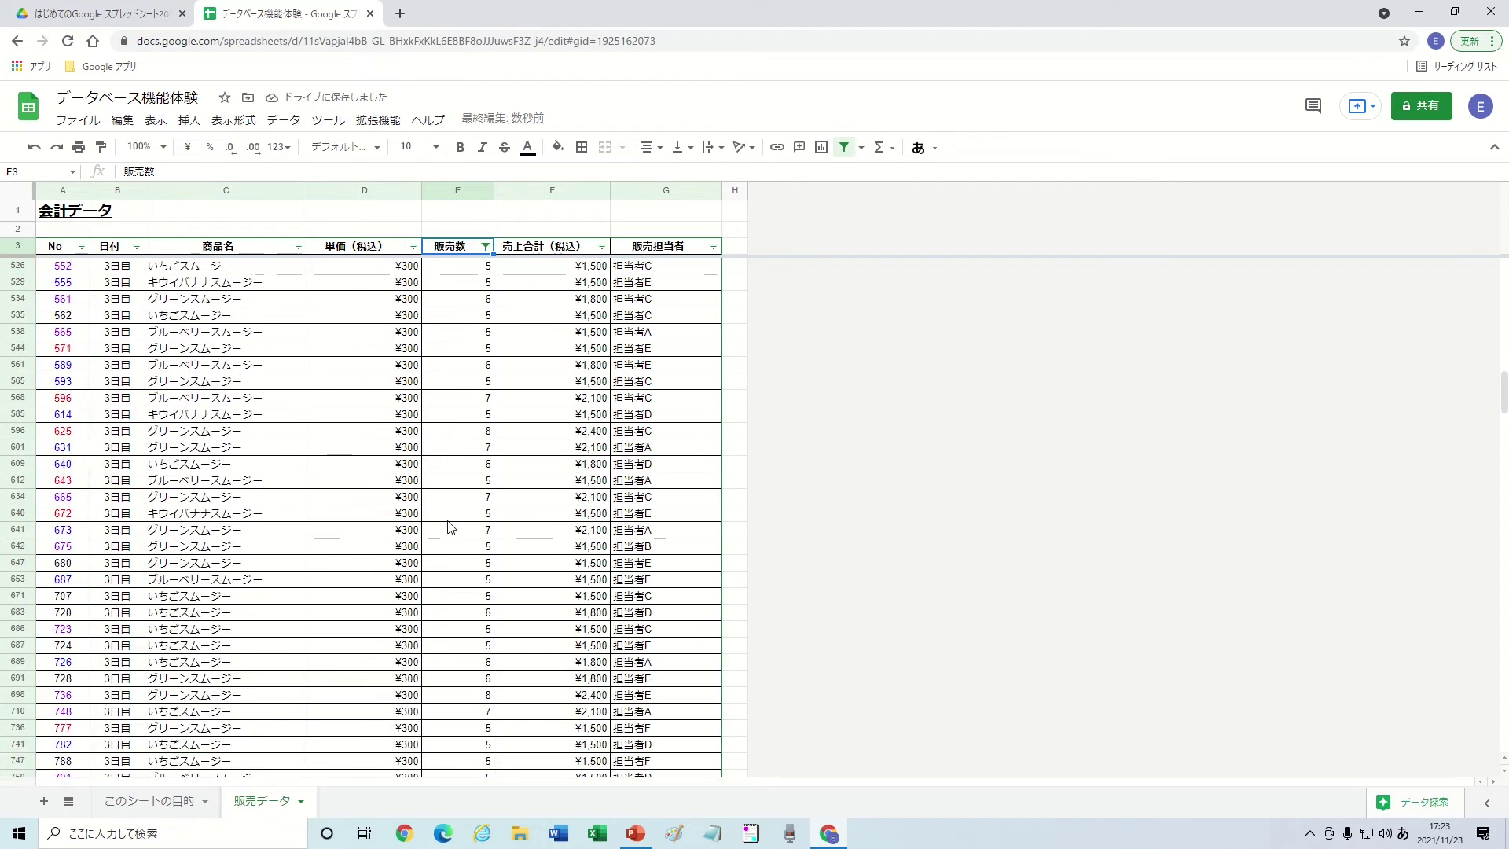
scroll(449, 528, up, 4)
scroll(450, 528, up, 5)
scroll(449, 527, up, 5)
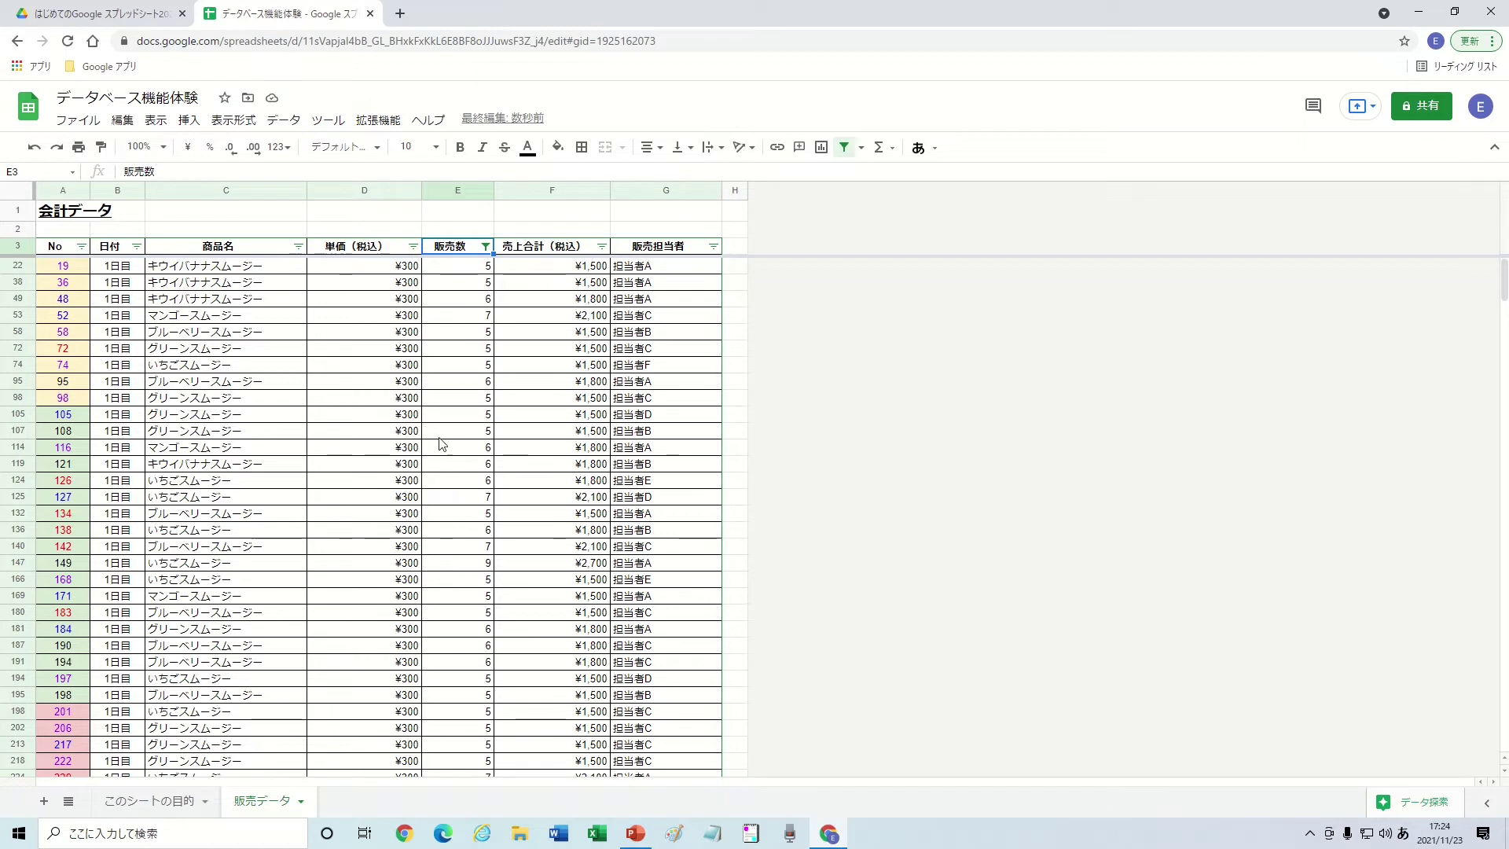
Step: Enter 250 as the unit price in D22 and copy it
click(357, 273)
click(359, 253)
key(Down)
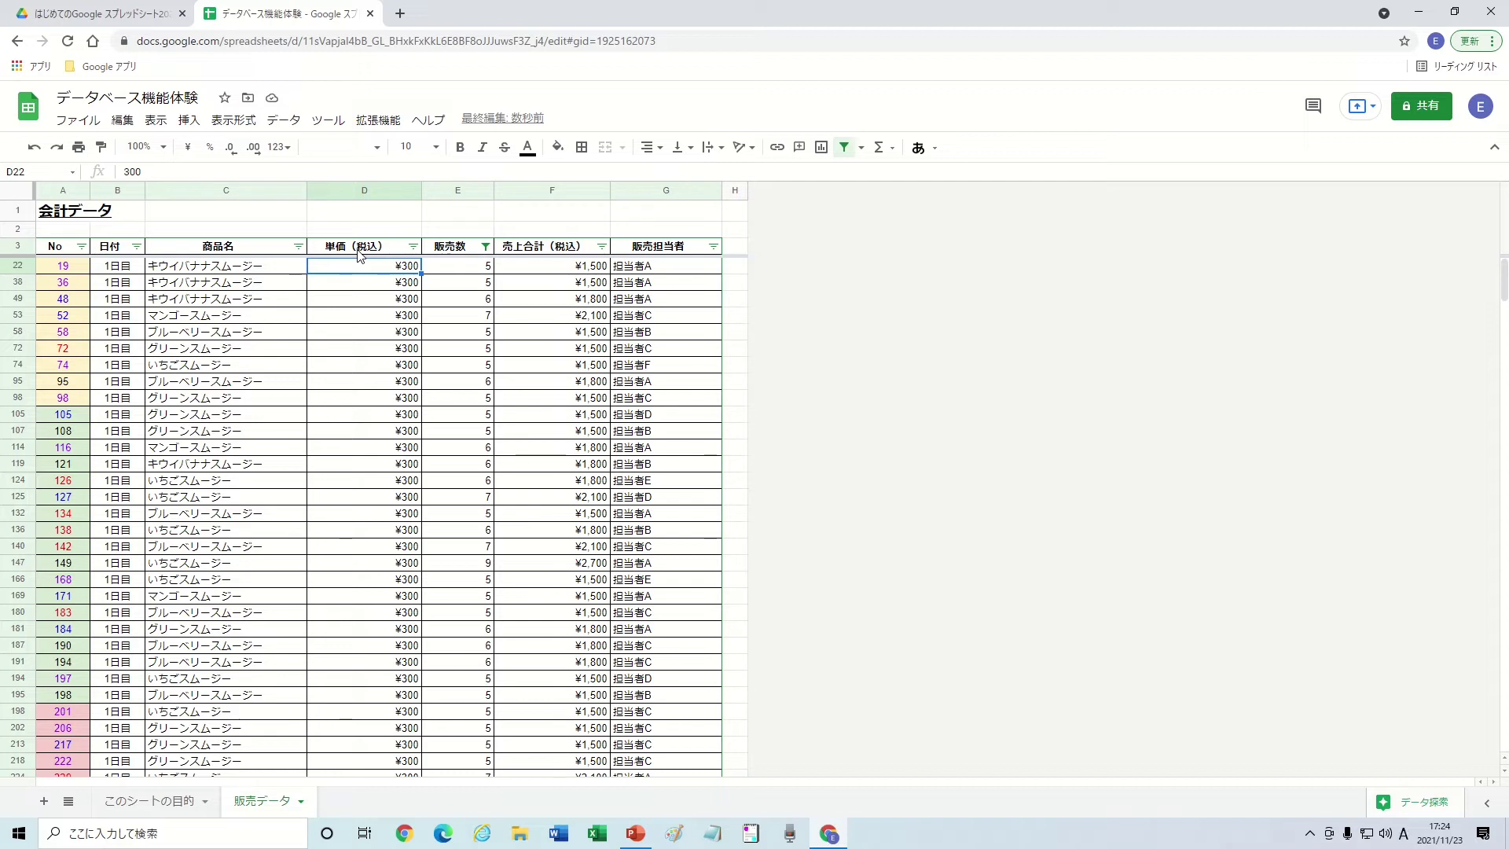
key(Up)
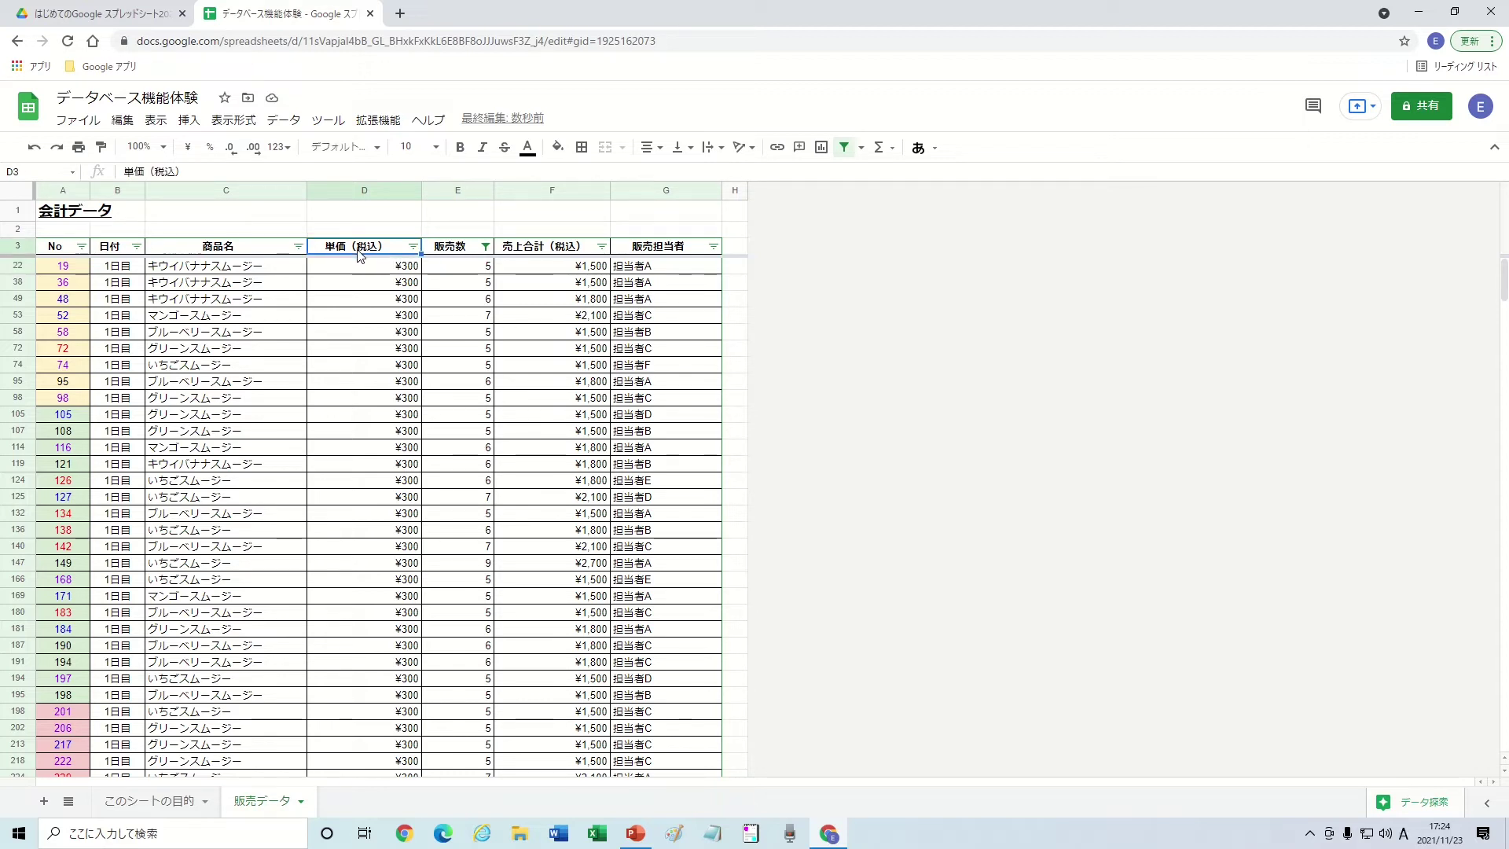
key(Down)
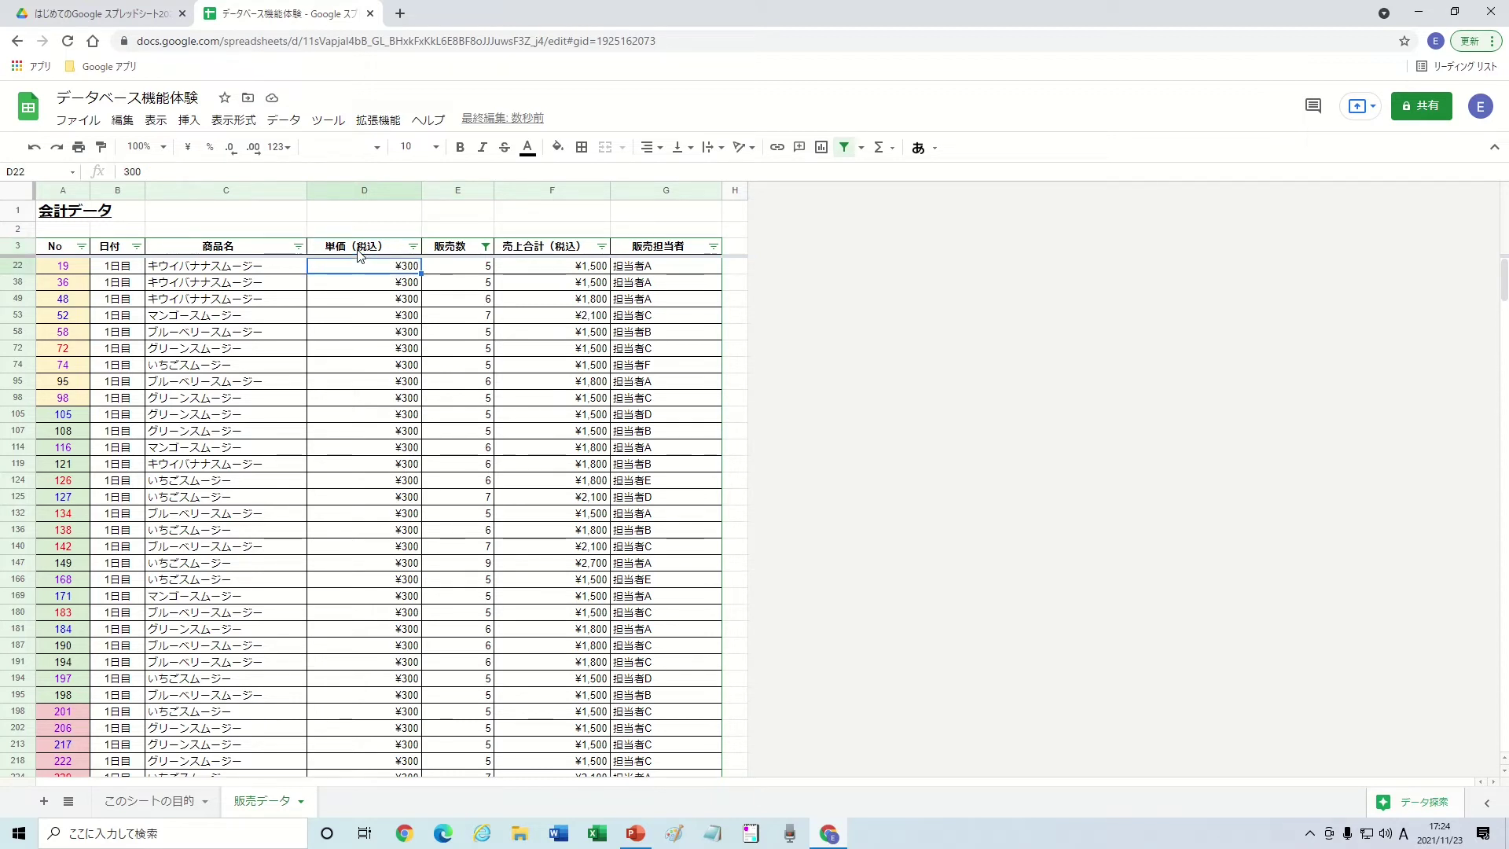
text(250)
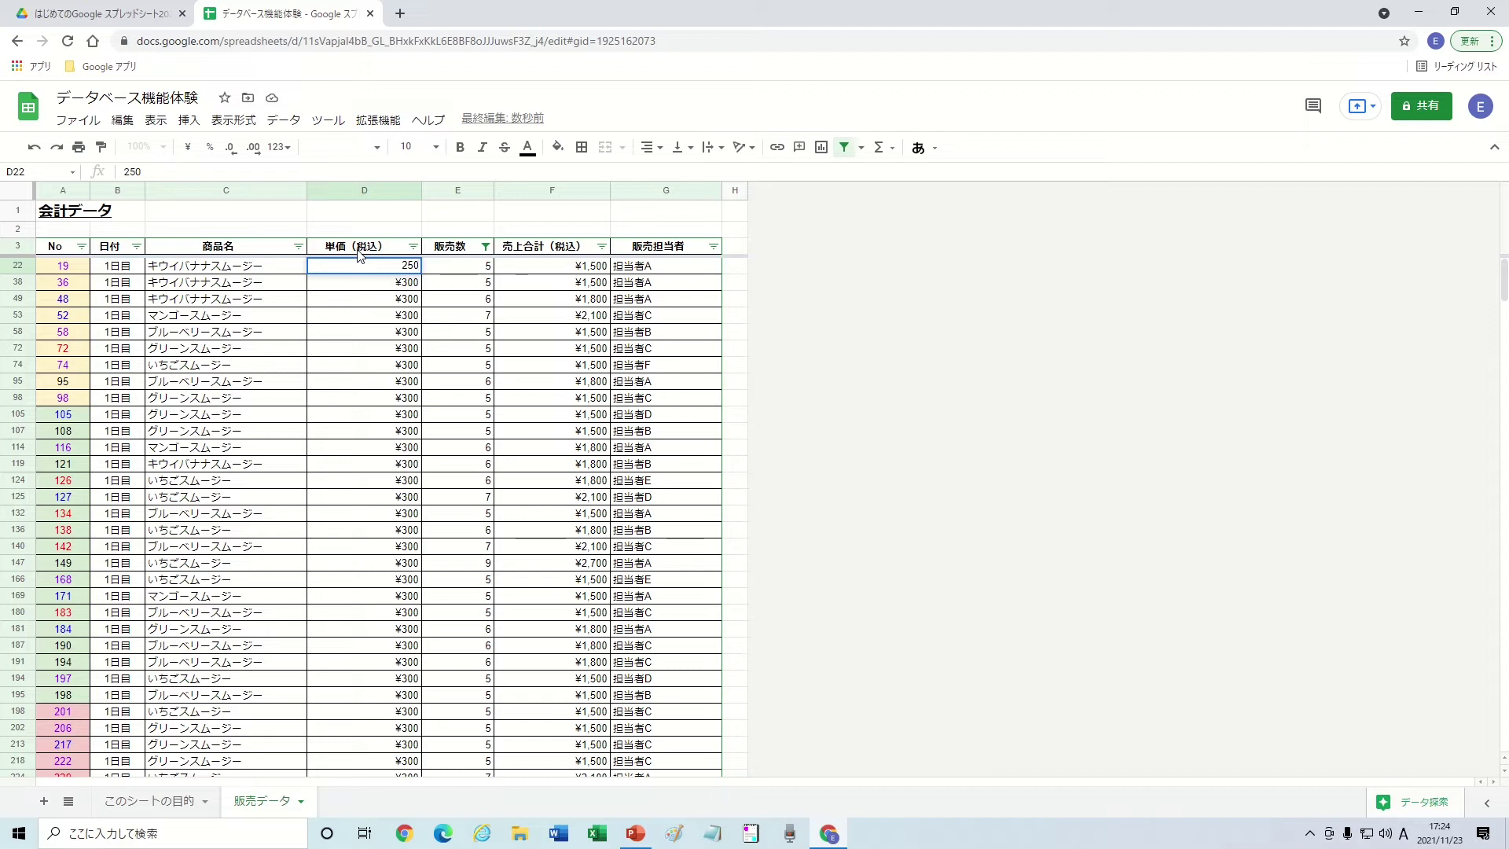
key(Return)
key(Up)
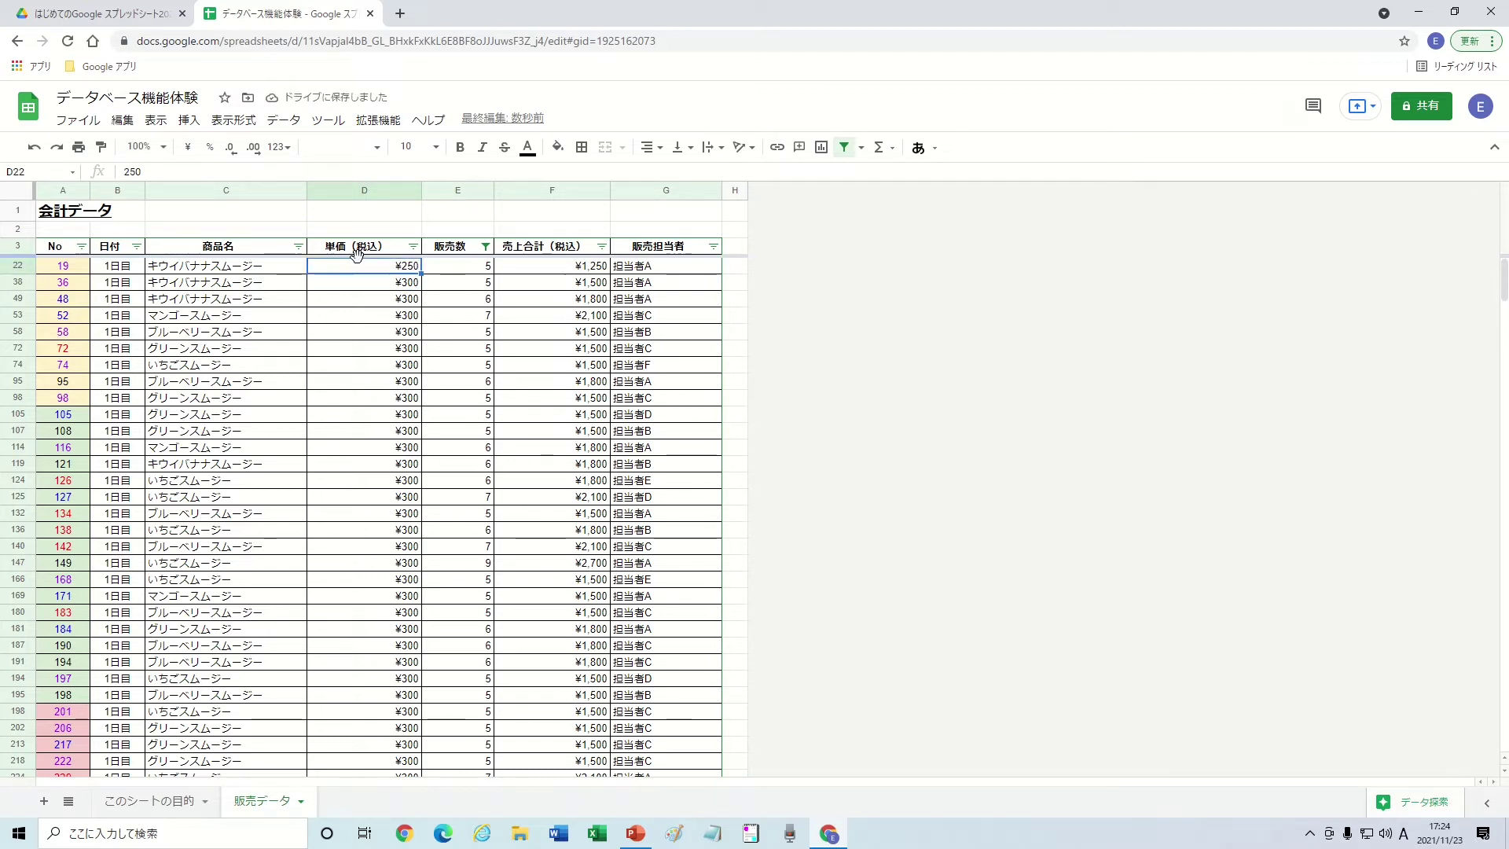
right_click(361, 269)
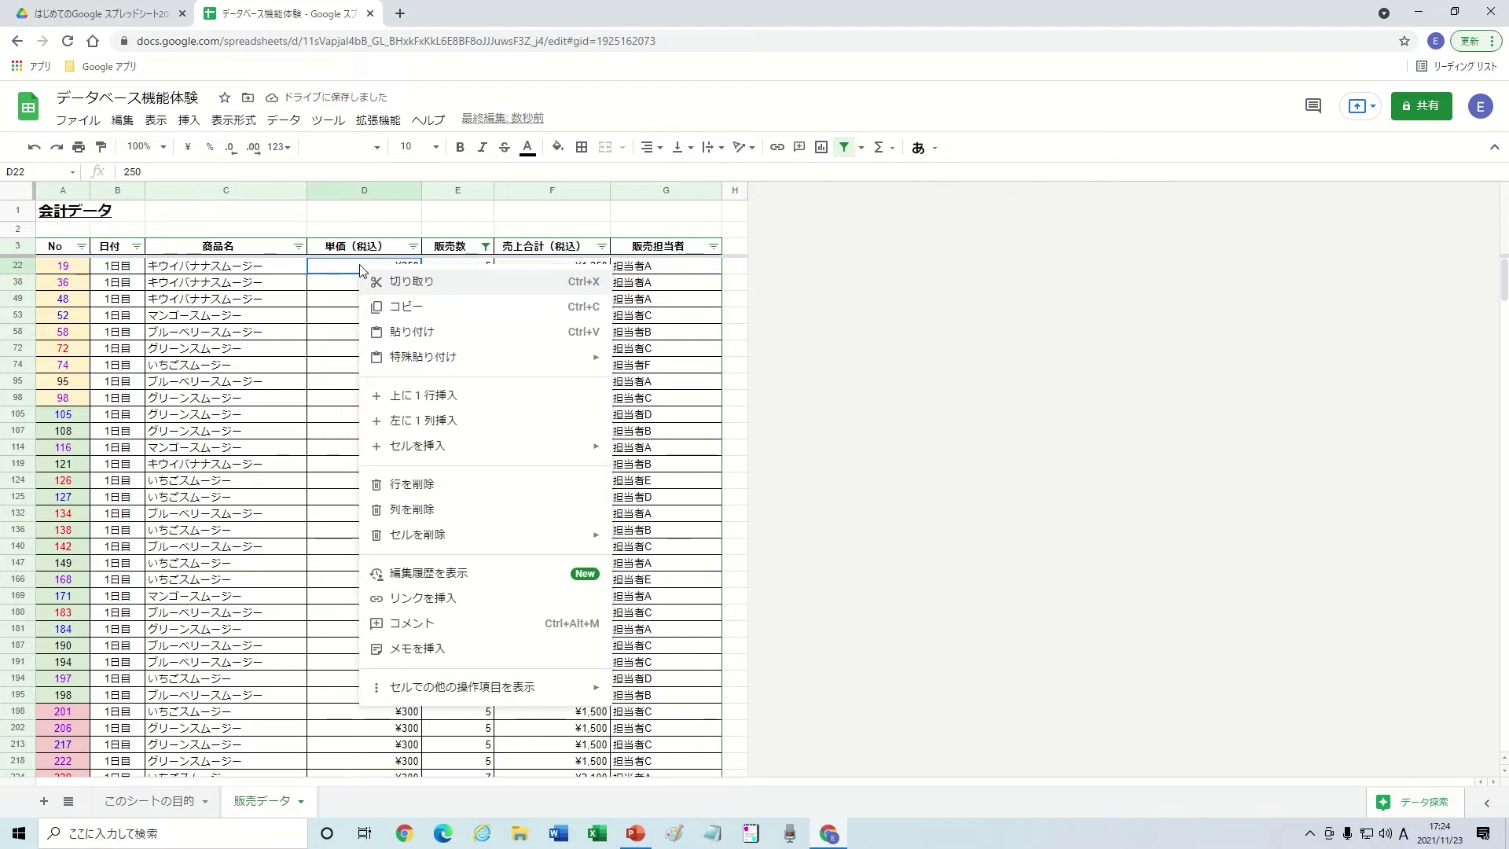
click(391, 307)
Step: Paste ¥250 into all visible unit price cells from D22 to D758
key(ctrl+shift+Down)
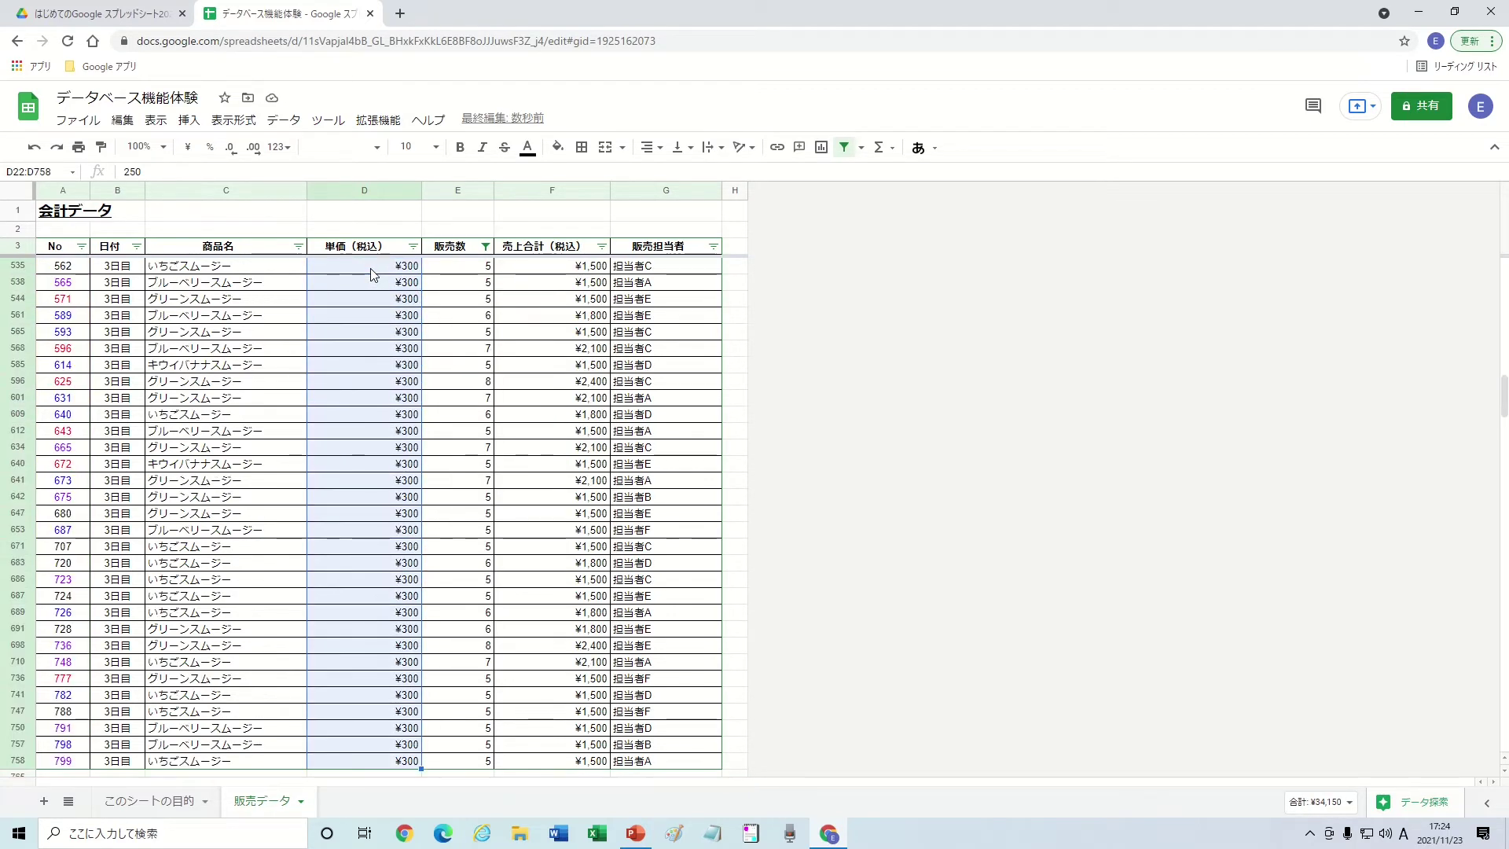
scroll(385, 378, down, 1)
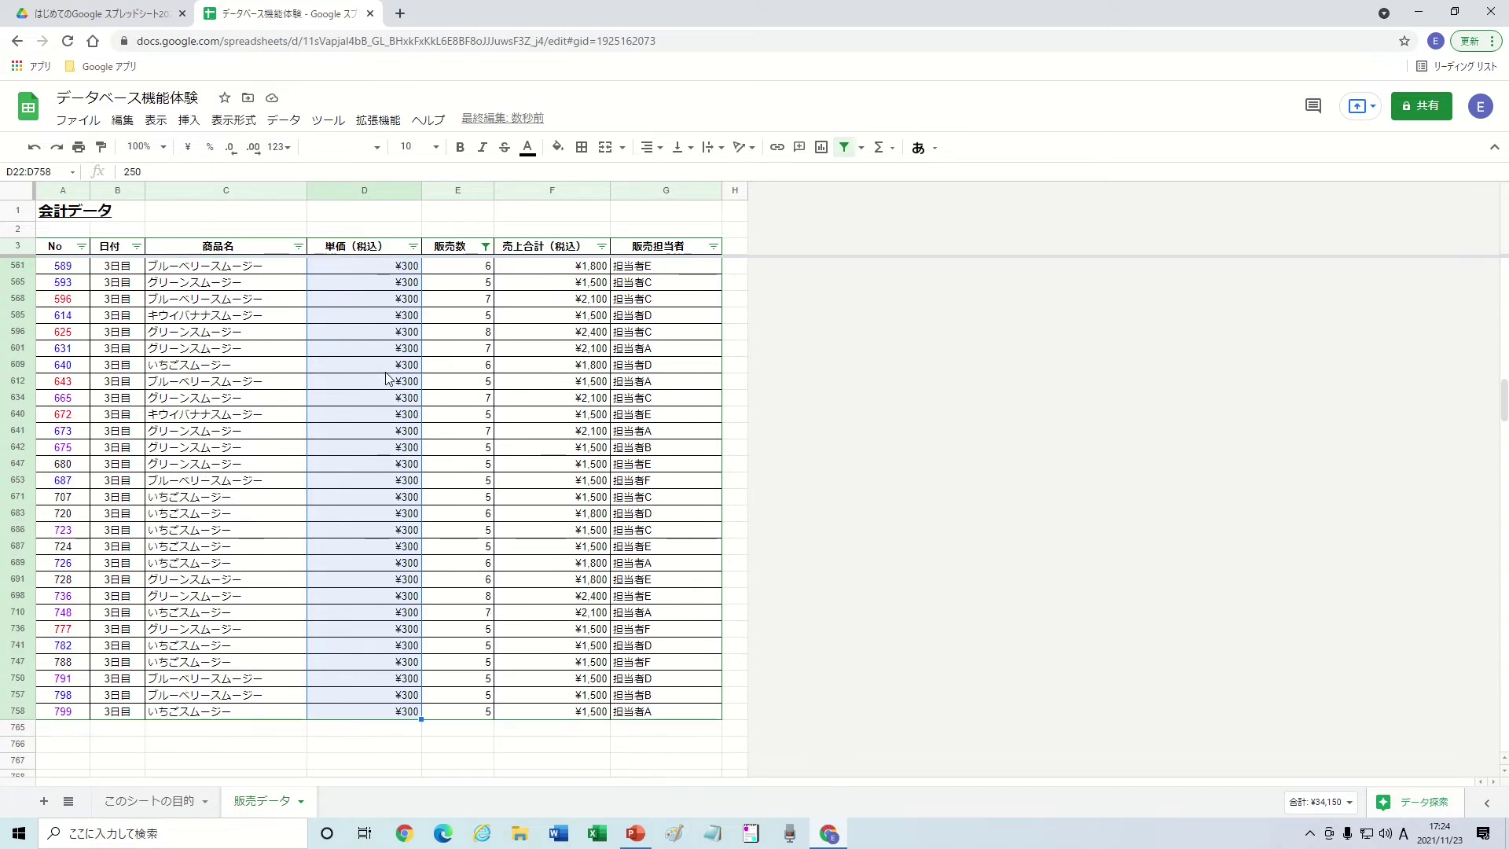
key(ctrl+shift+Up)
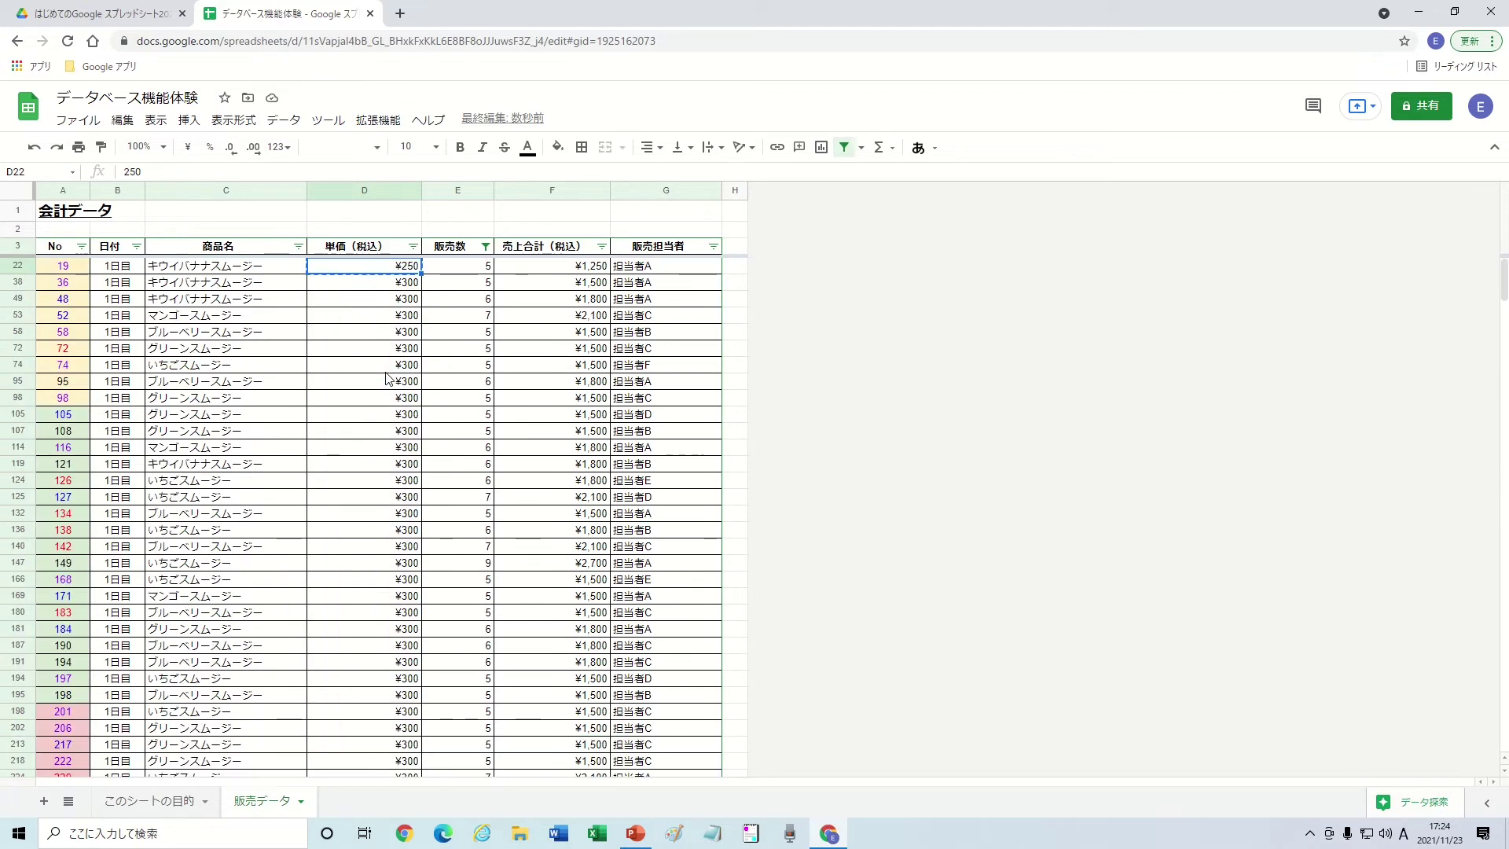
key(shift+Down)
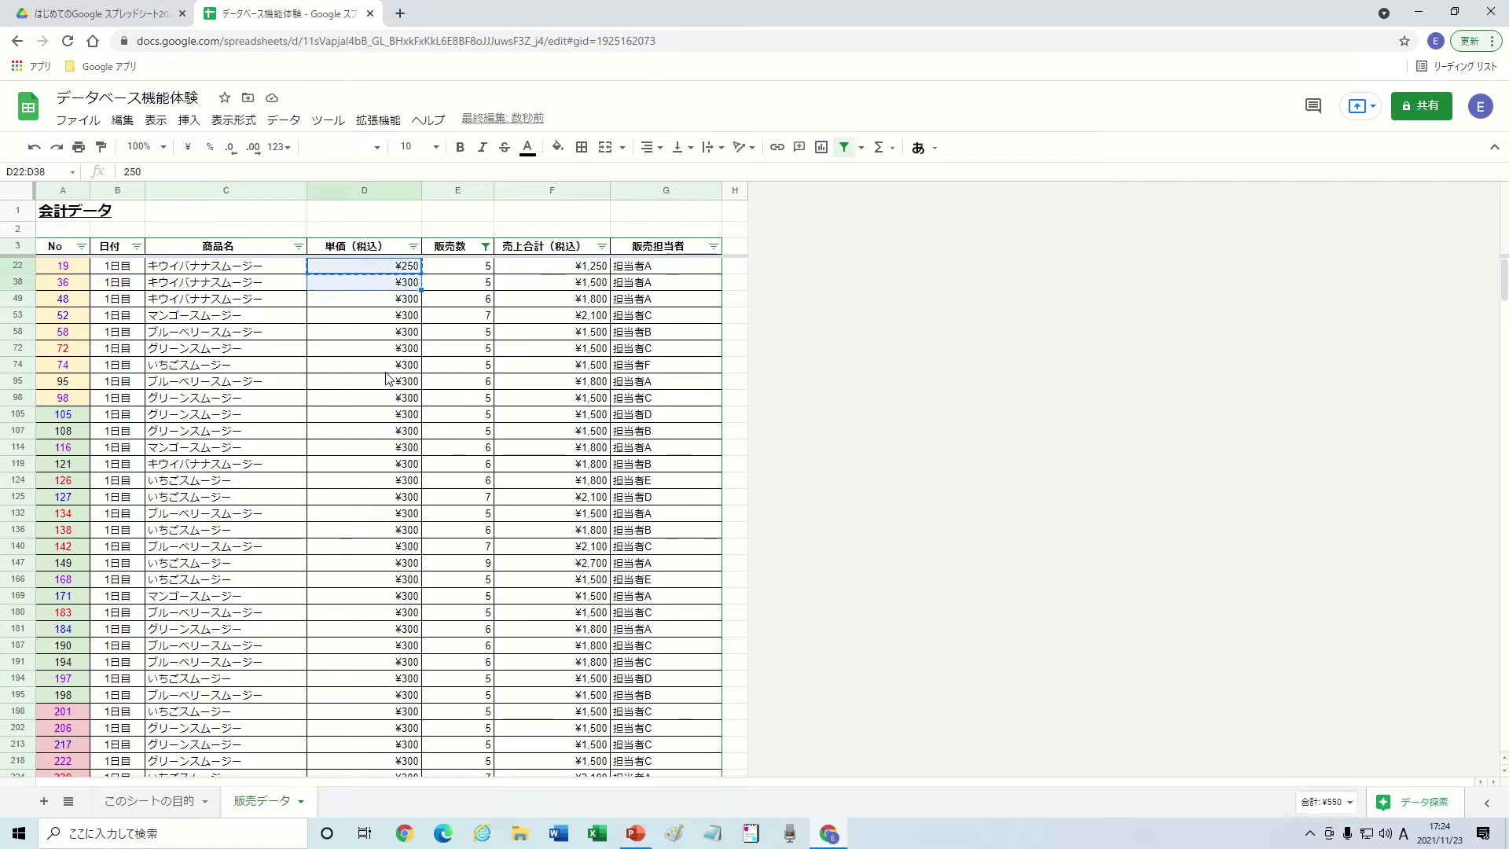
key(ctrl+shift+Down)
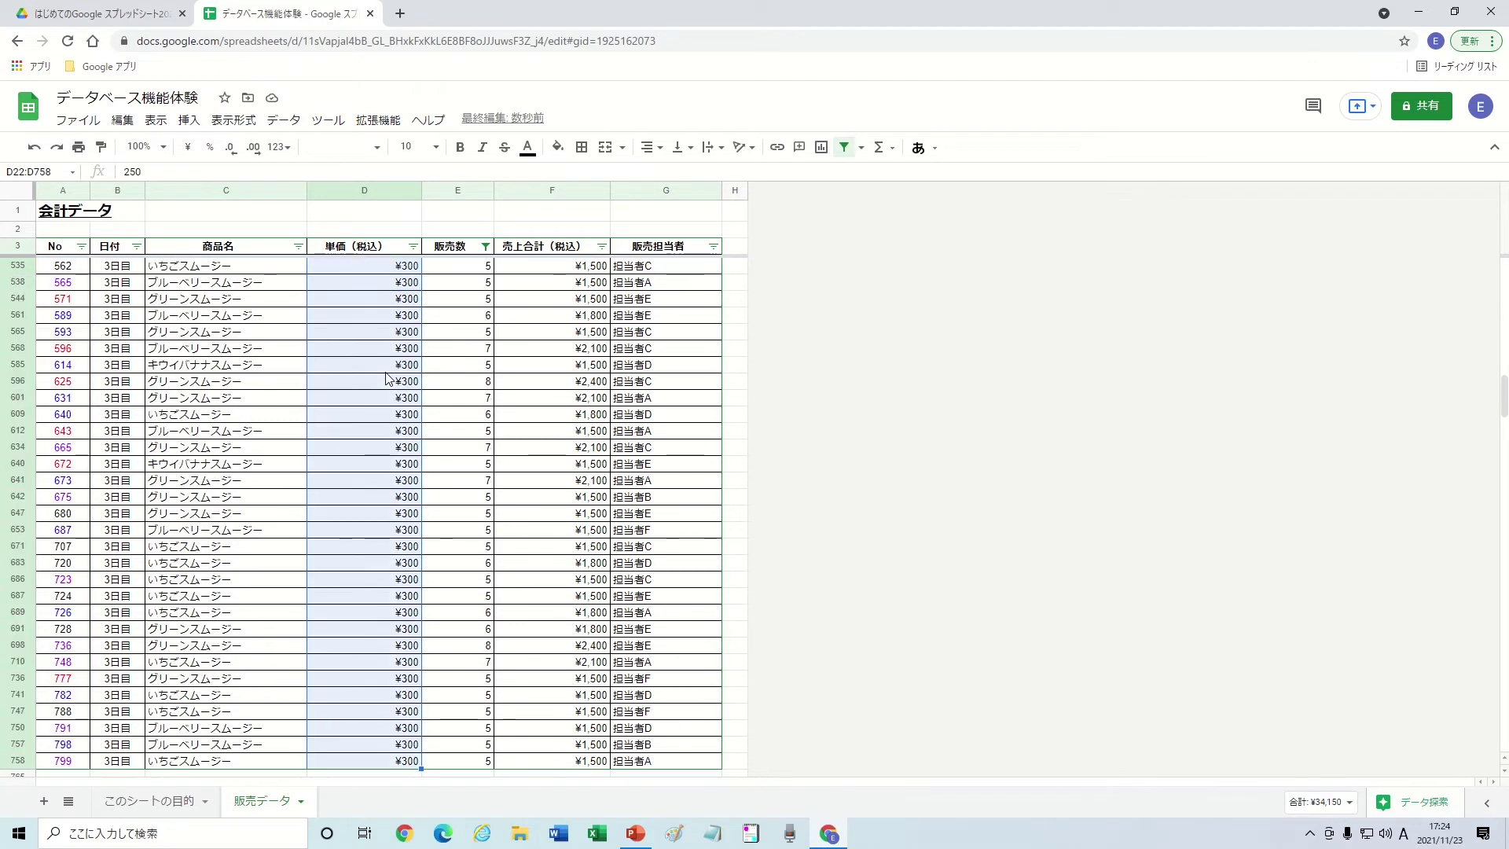
key(ctrl+shift+Up)
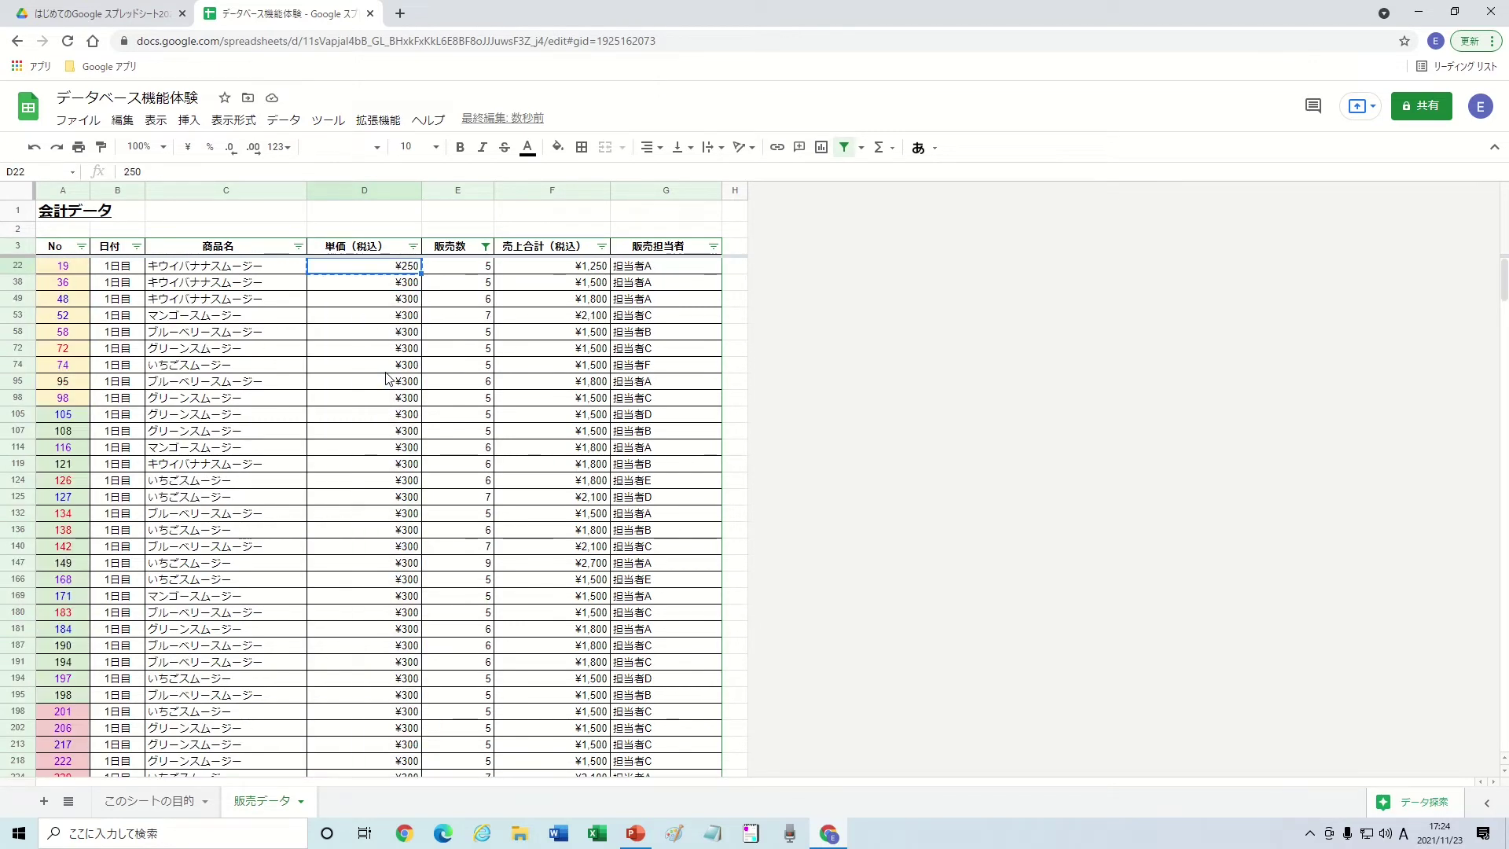
key(ctrl+shift+Down)
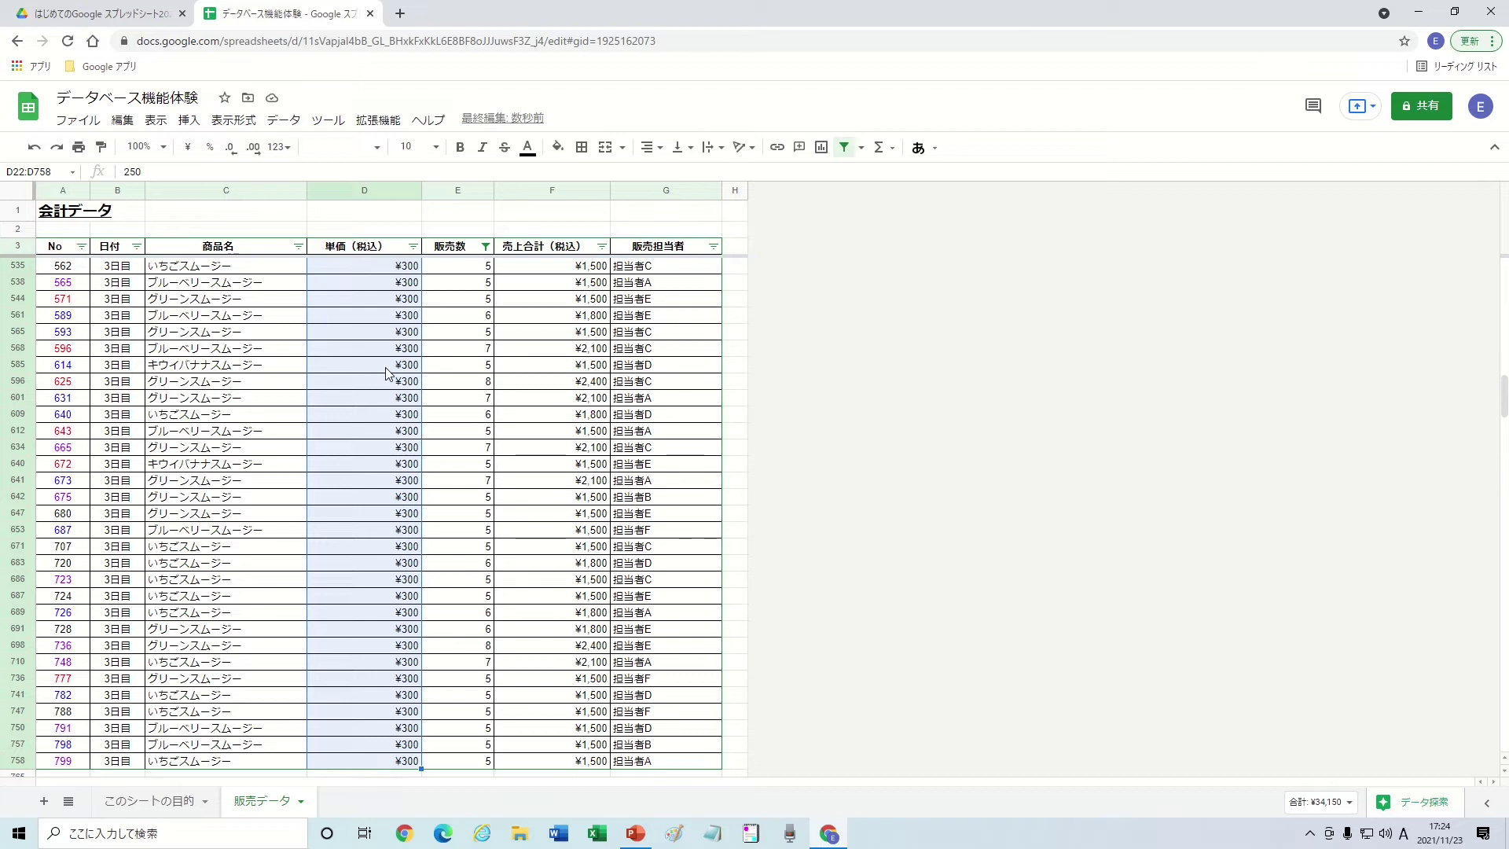
right_click(386, 370)
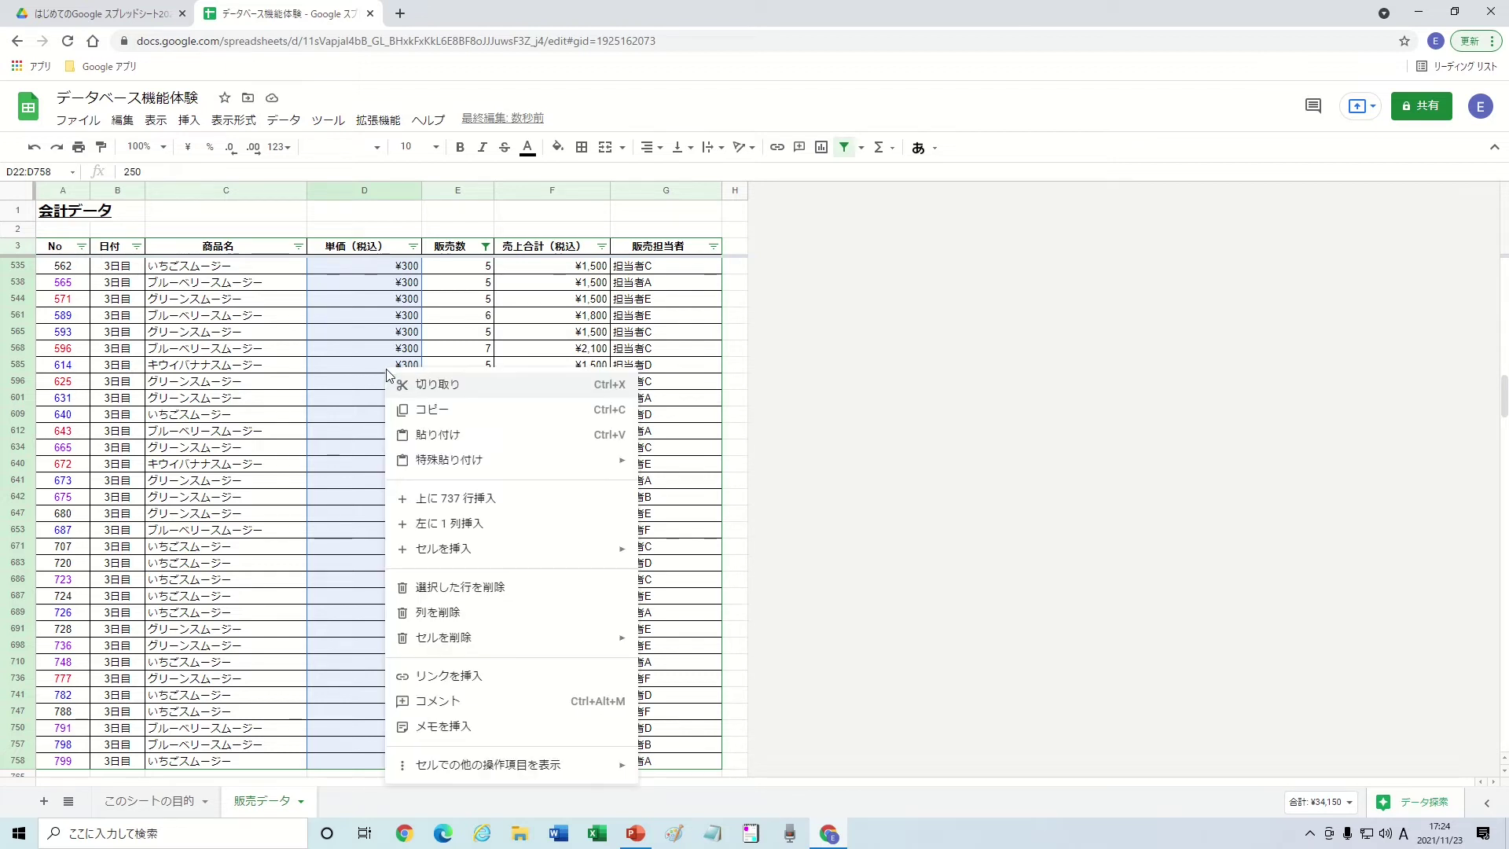
click(425, 437)
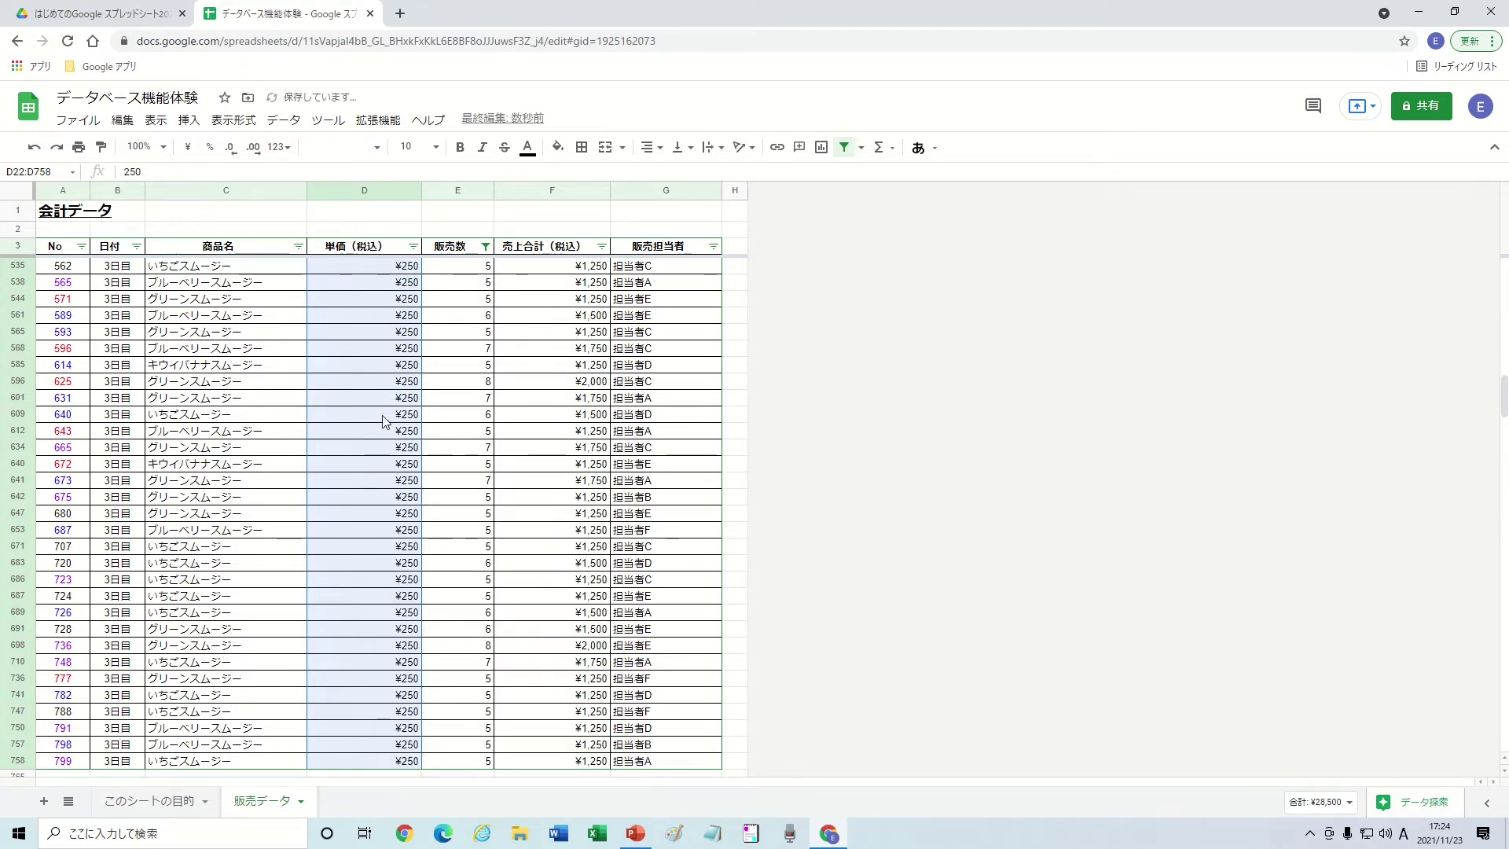
key(ctrl+Up)
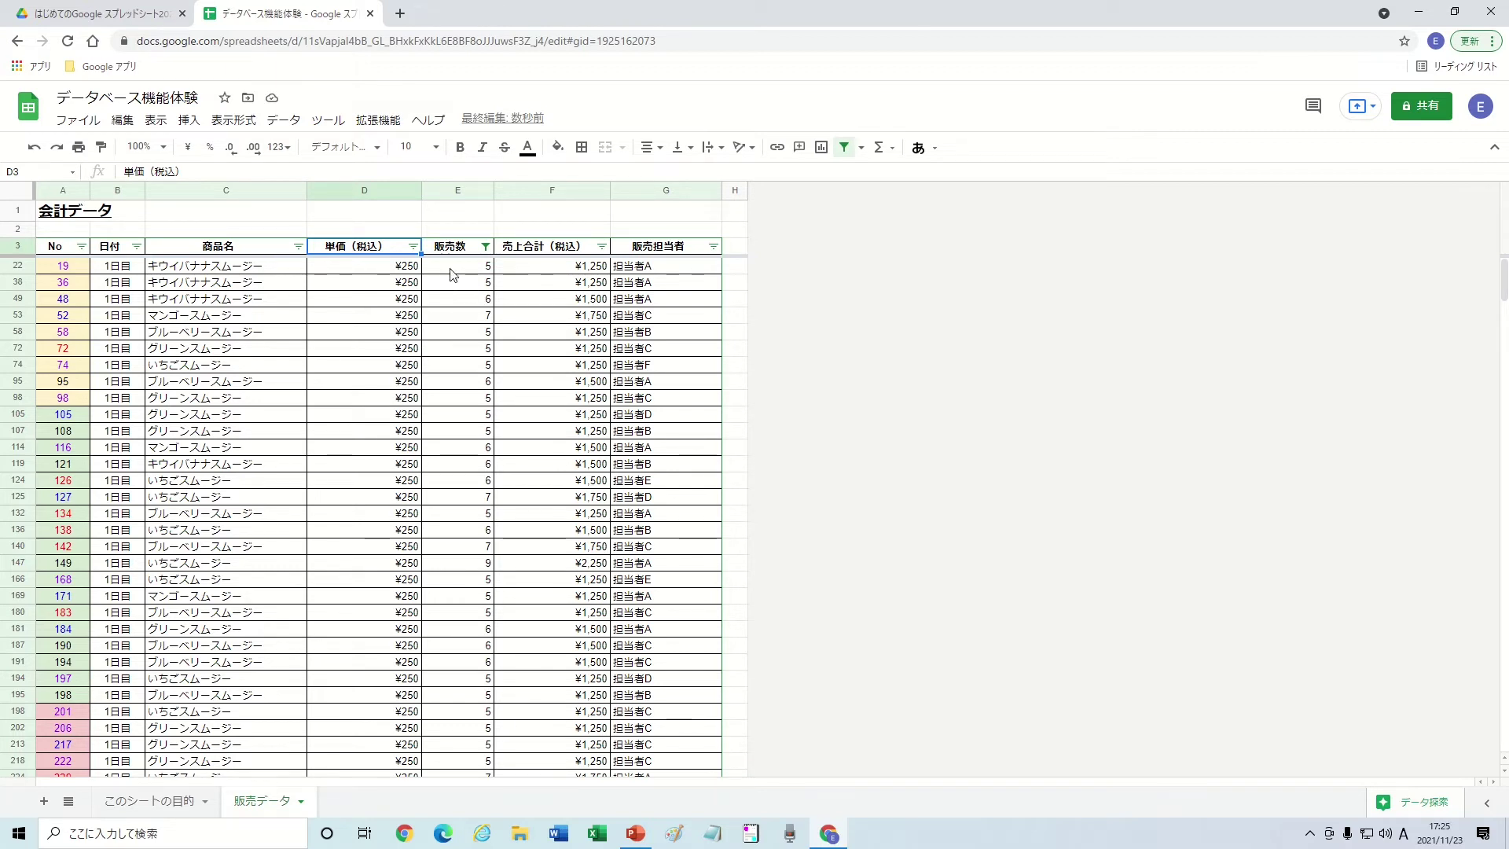
click(485, 247)
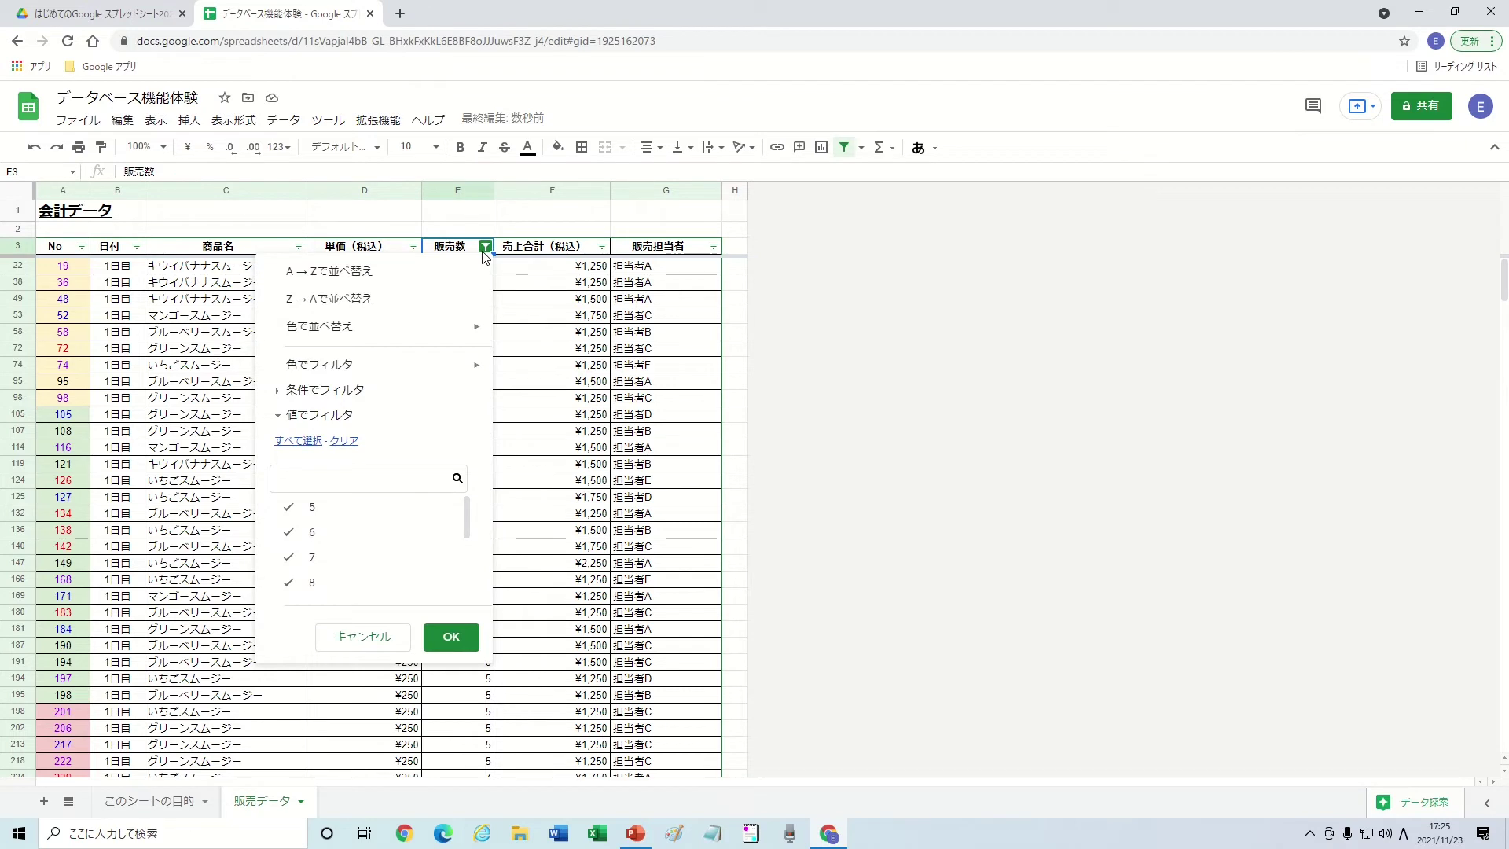
scroll(414, 516, down, 2)
click(409, 513)
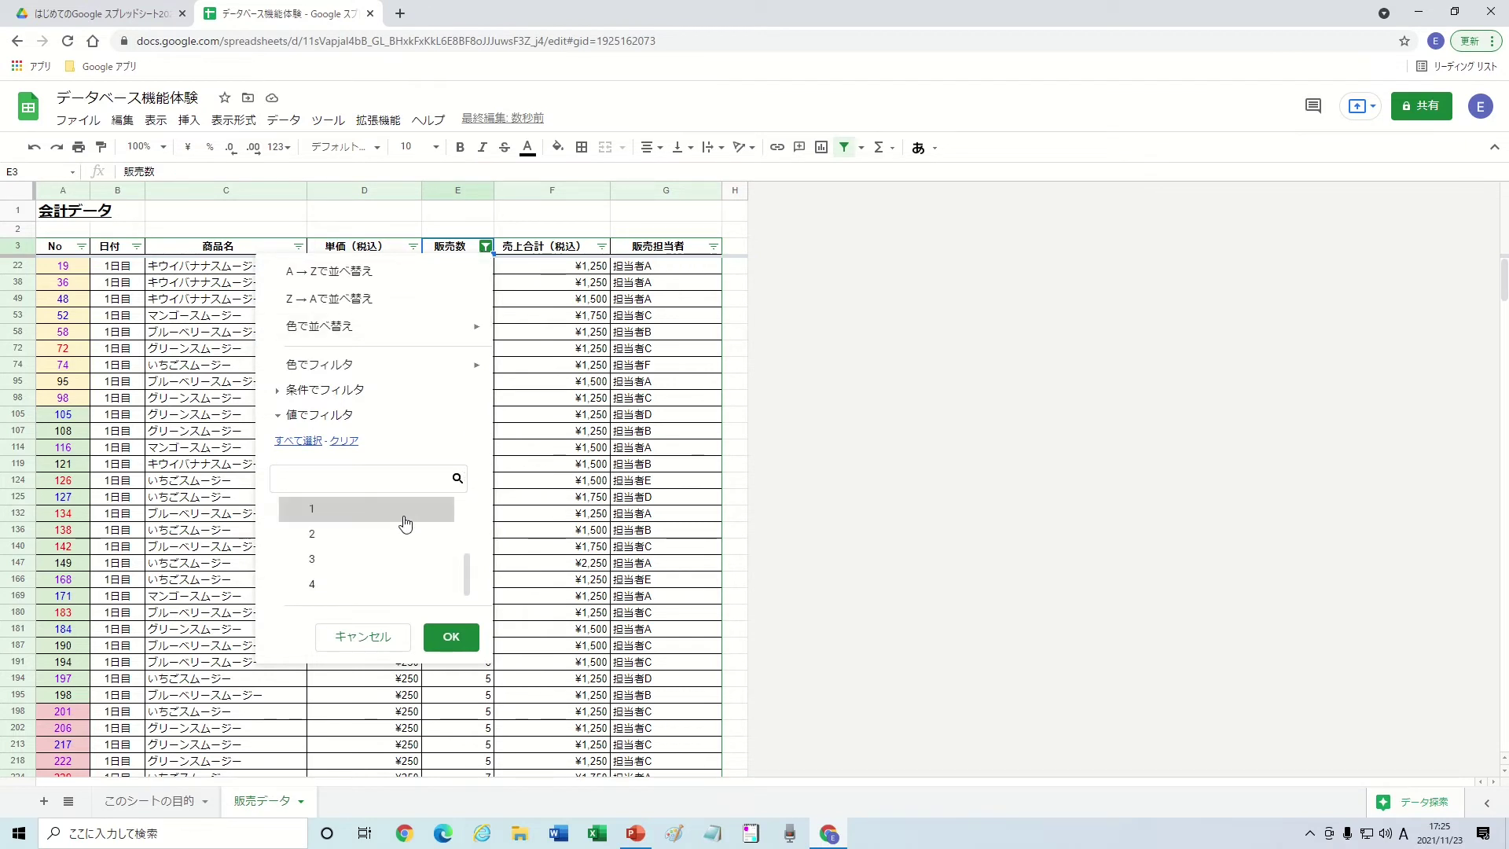
click(399, 537)
click(397, 561)
click(398, 586)
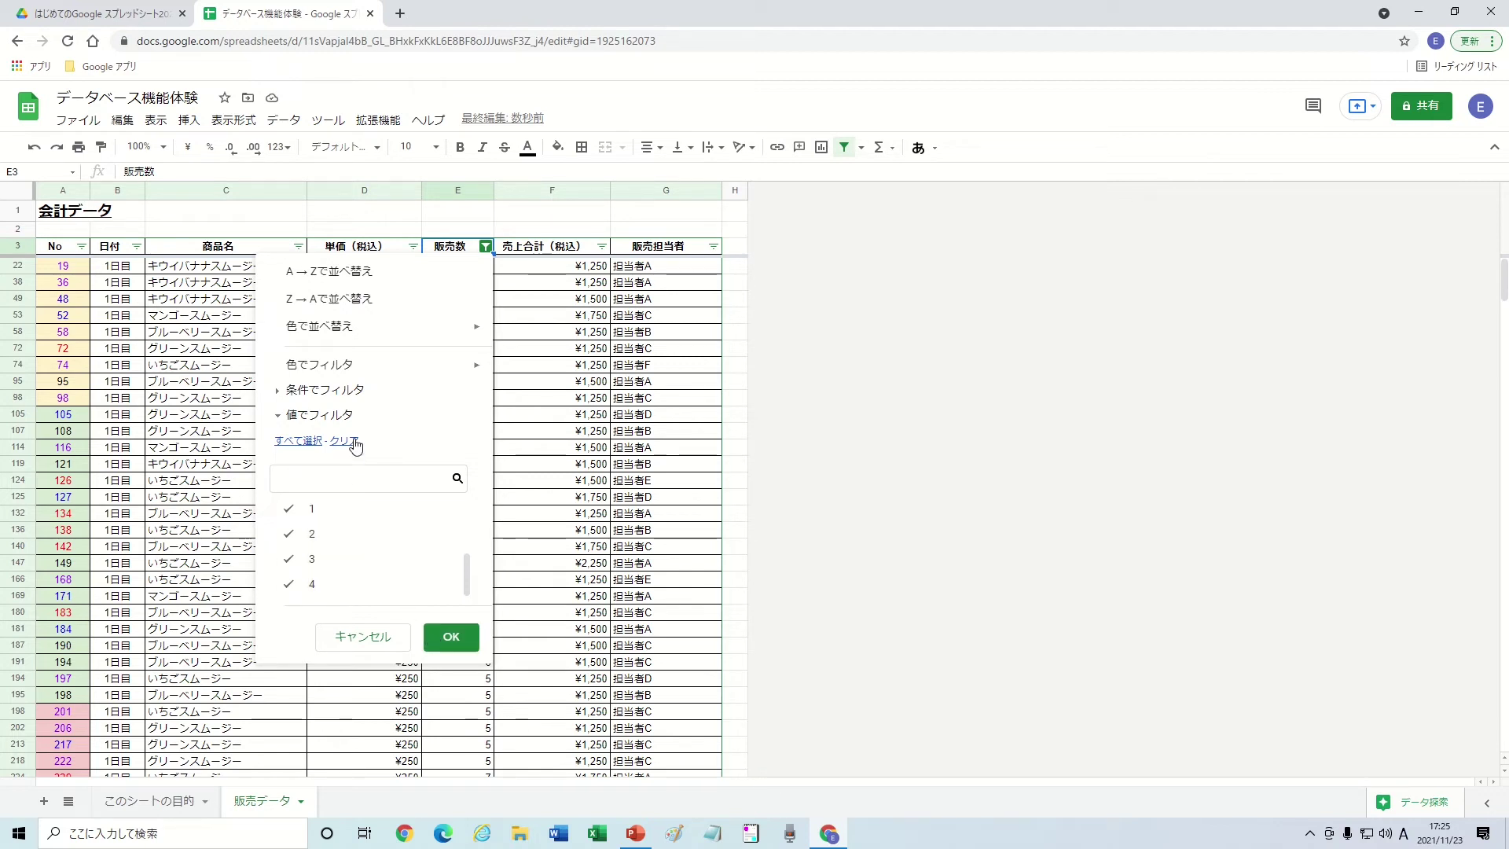
click(300, 442)
click(432, 643)
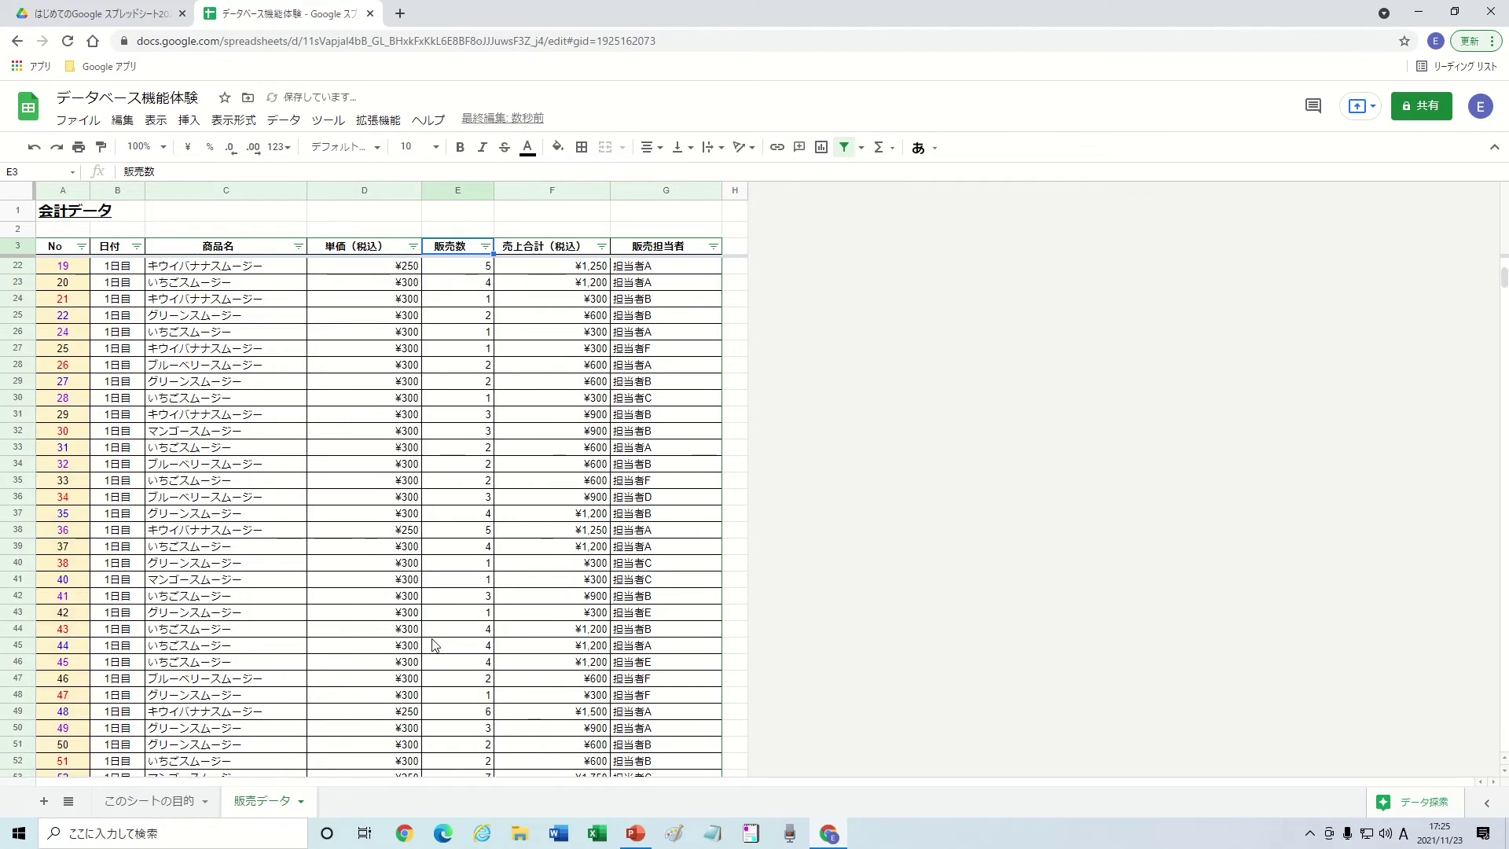
click(450, 306)
click(451, 316)
click(451, 333)
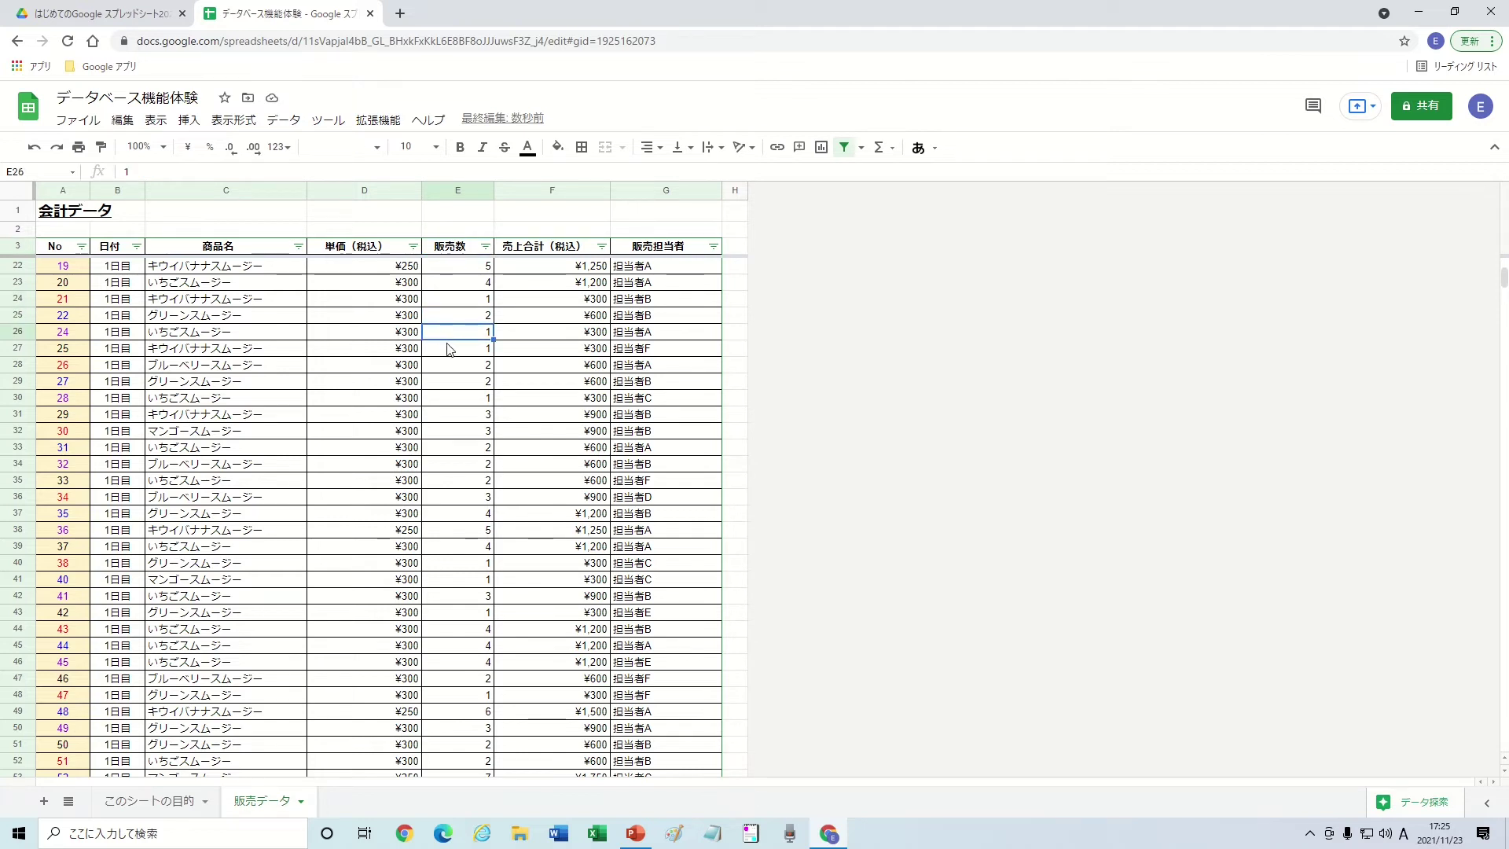
click(444, 412)
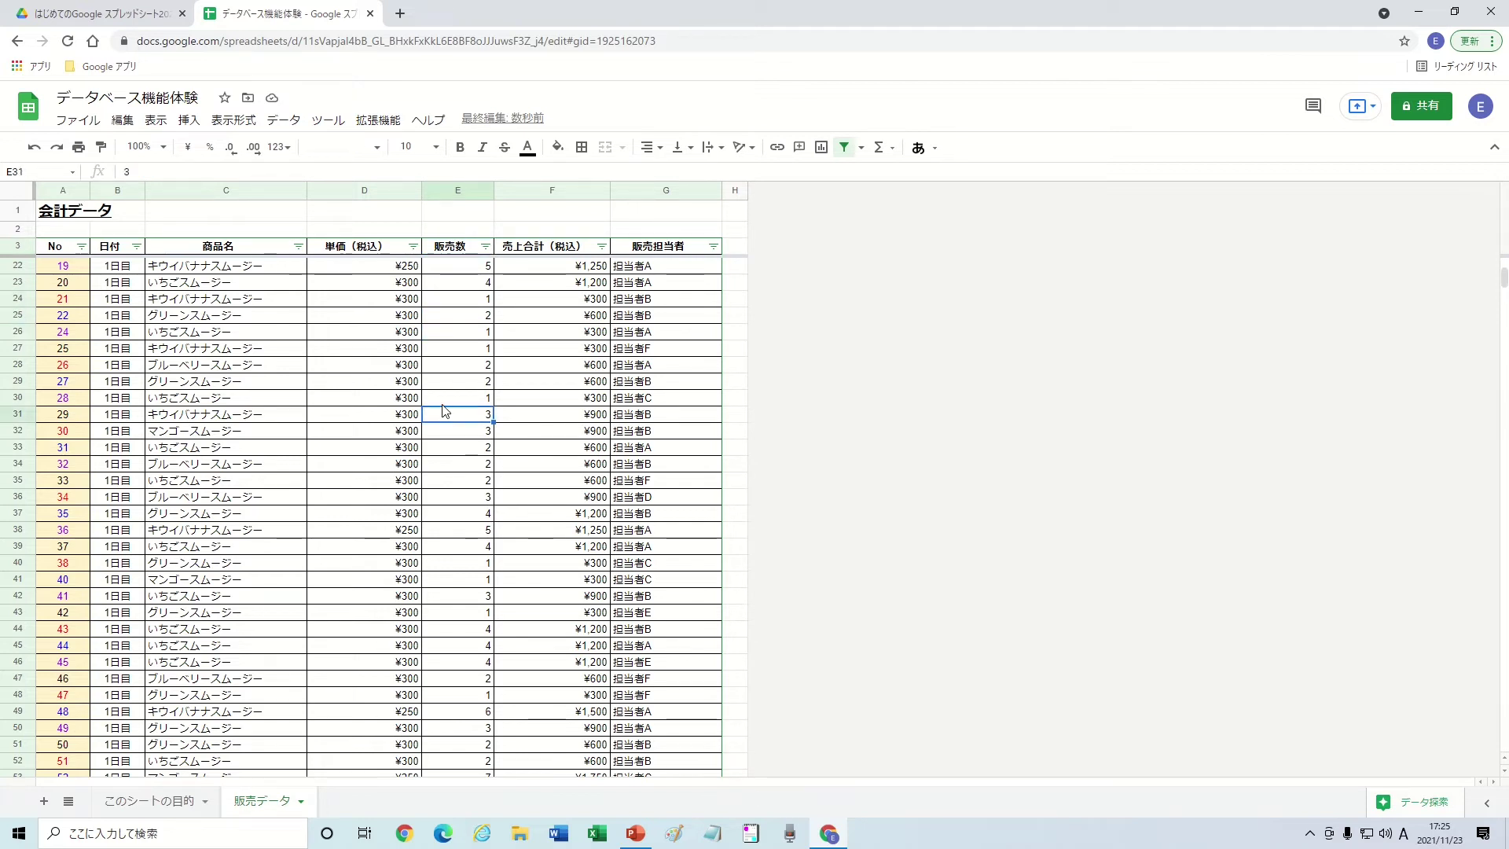
click(440, 515)
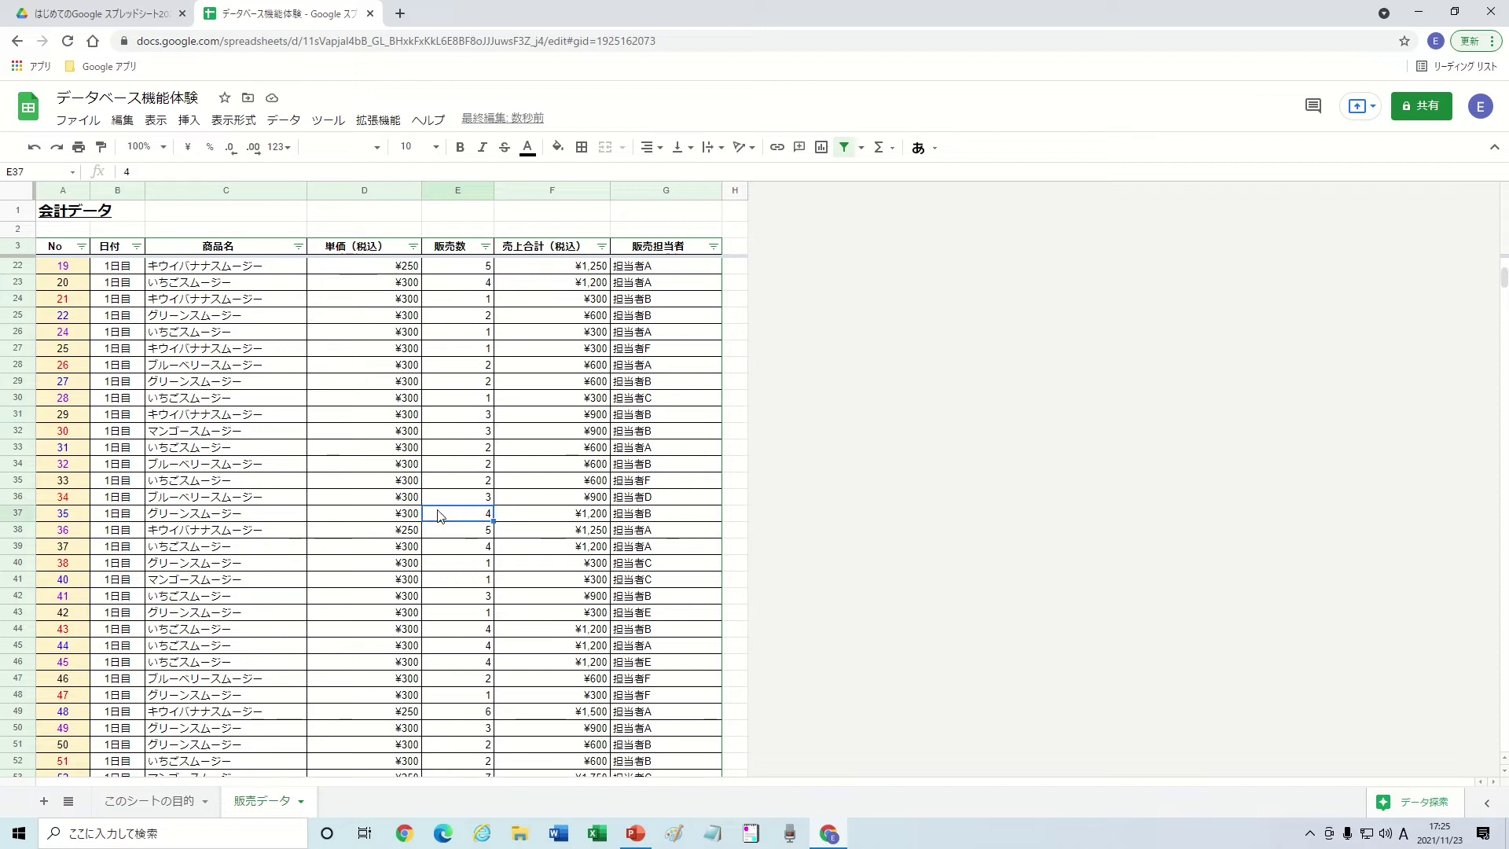
click(391, 522)
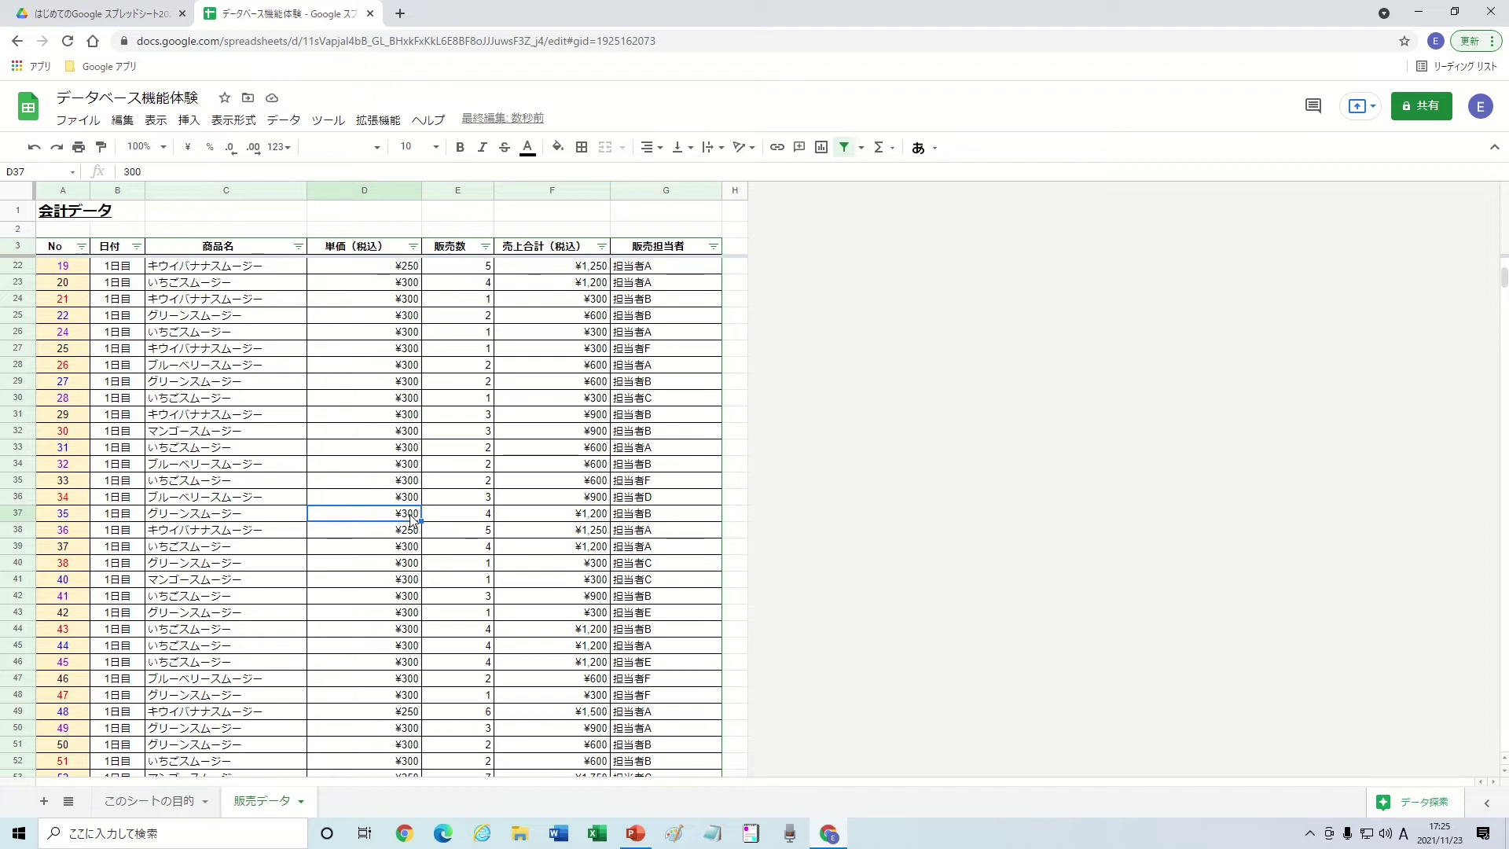
click(486, 246)
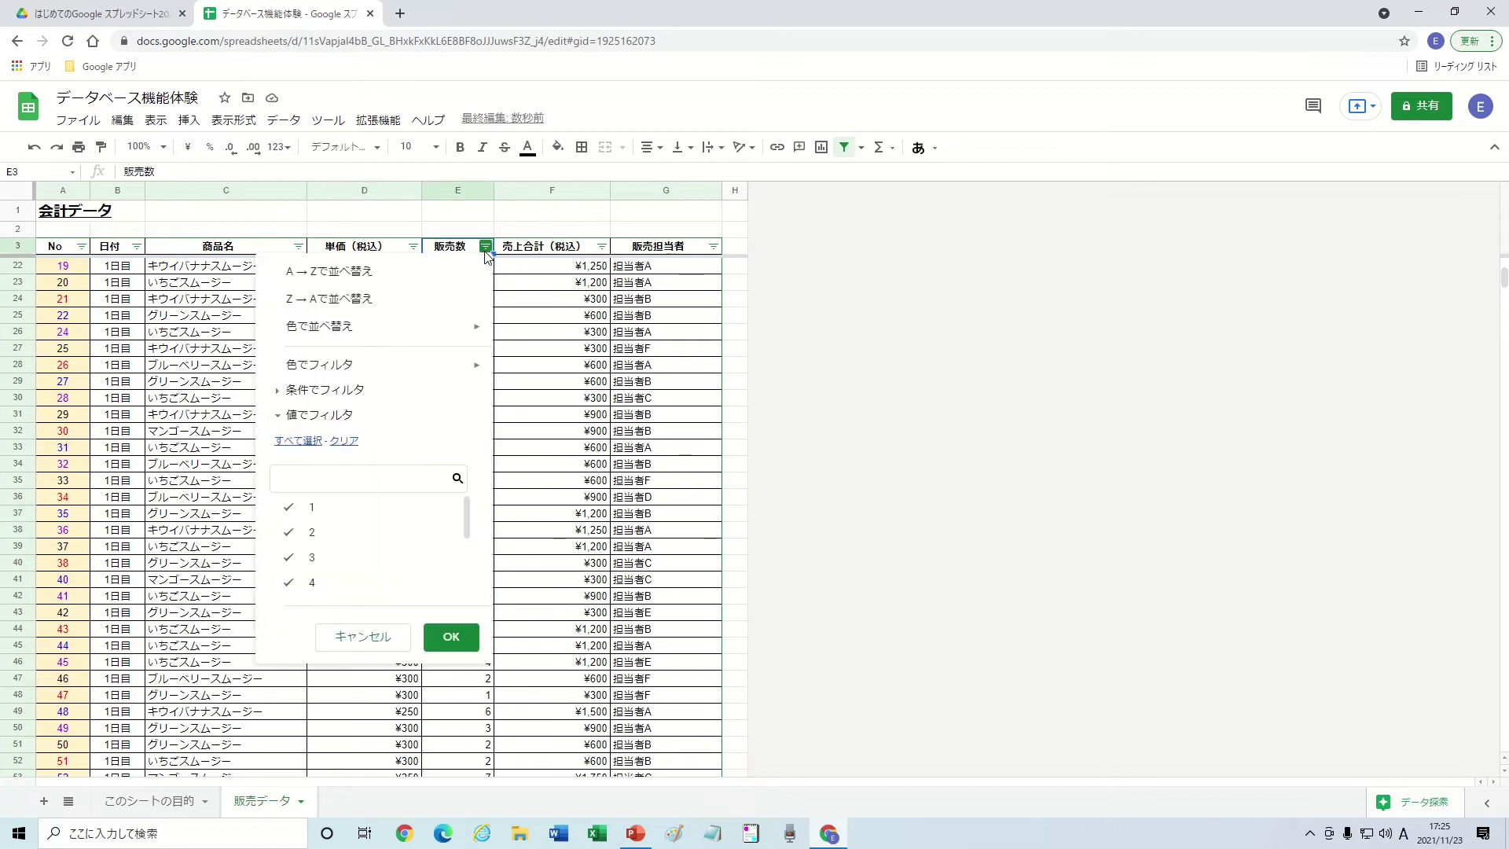
click(346, 507)
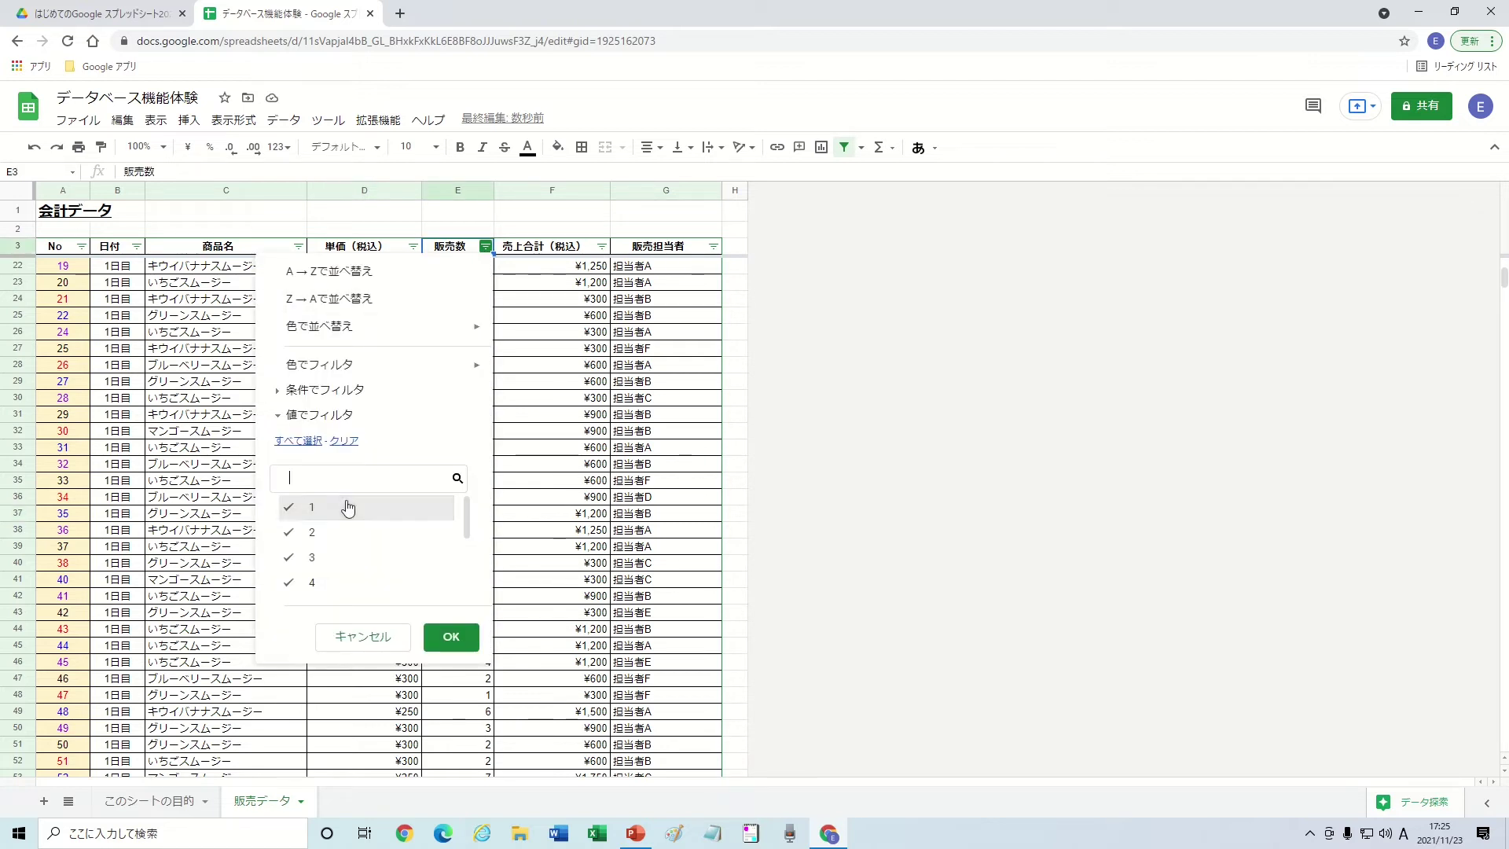
click(438, 638)
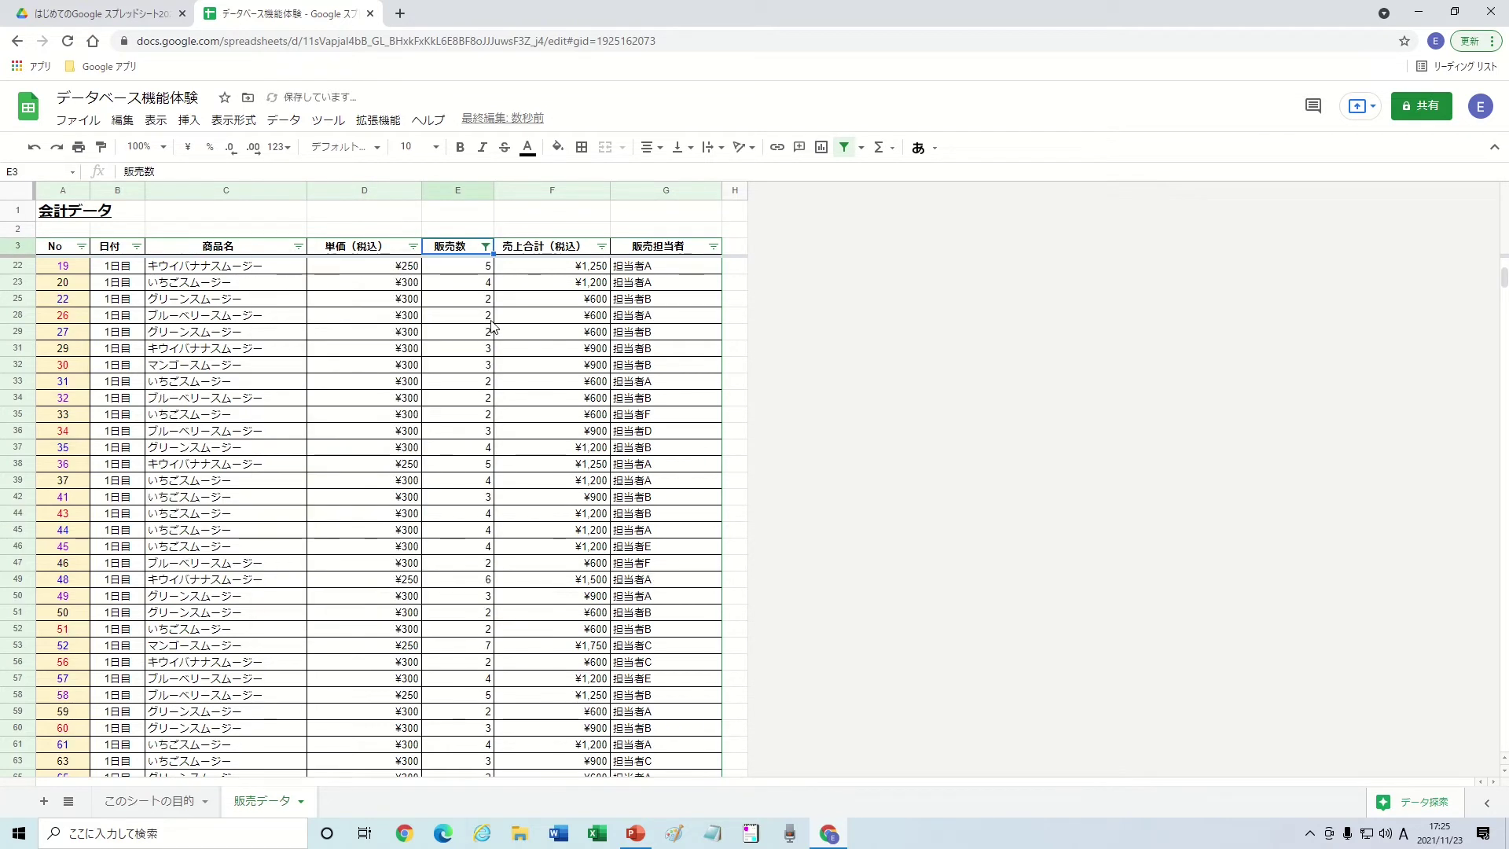
click(485, 247)
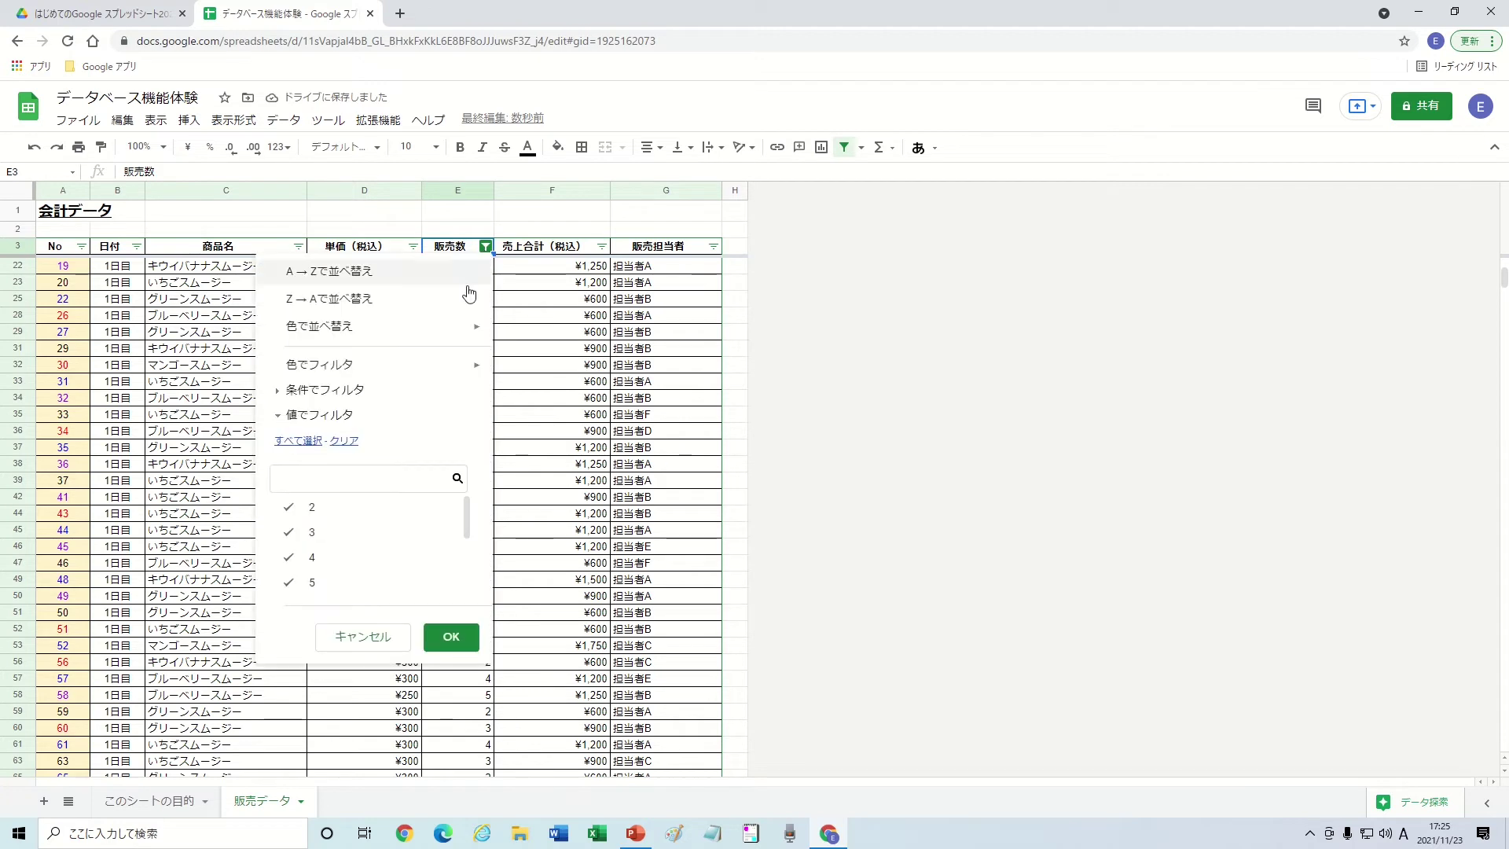
click(298, 440)
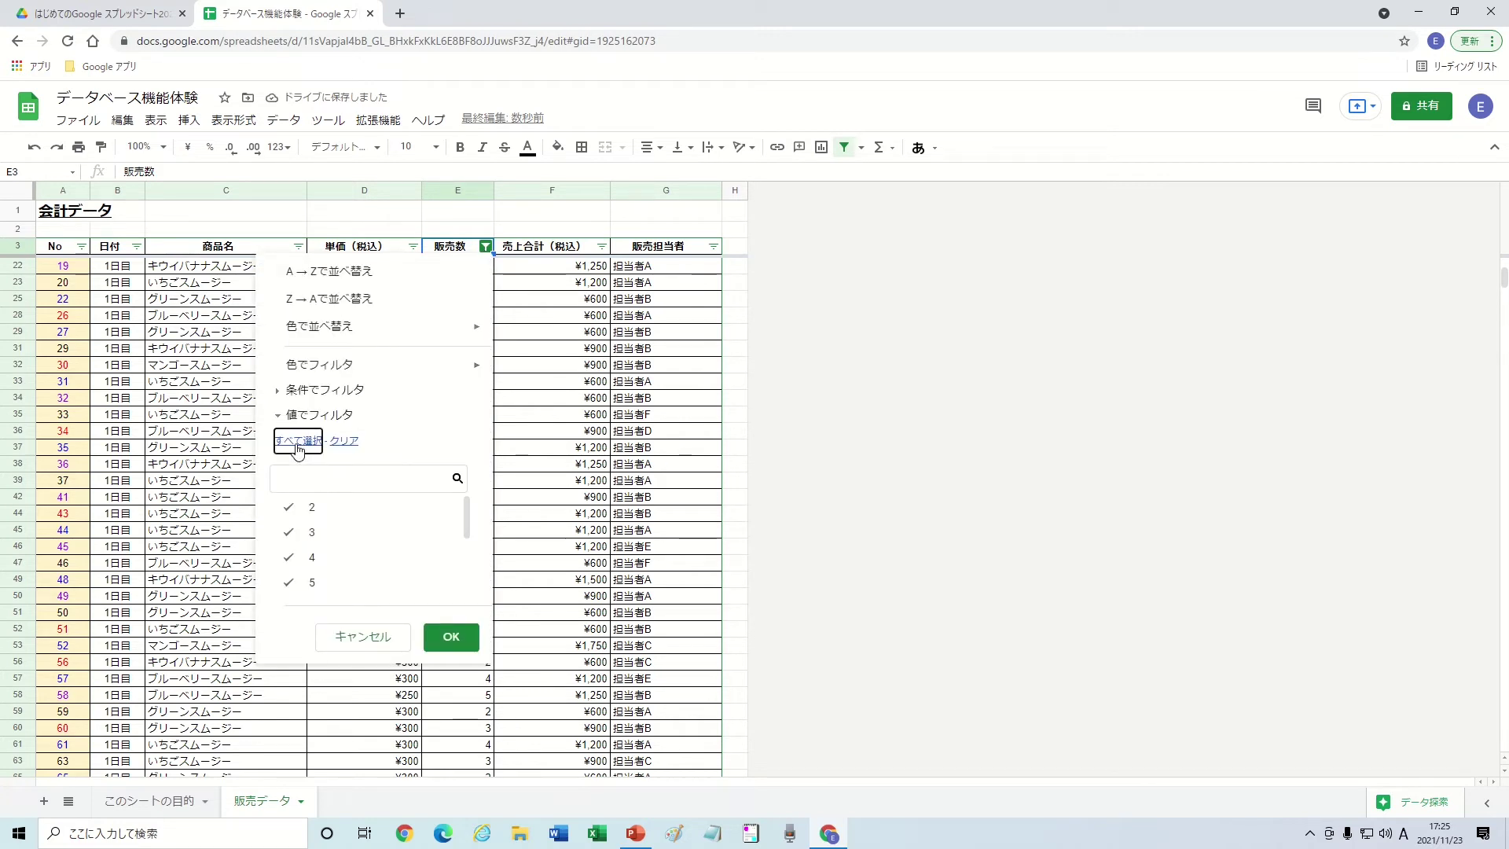
click(440, 638)
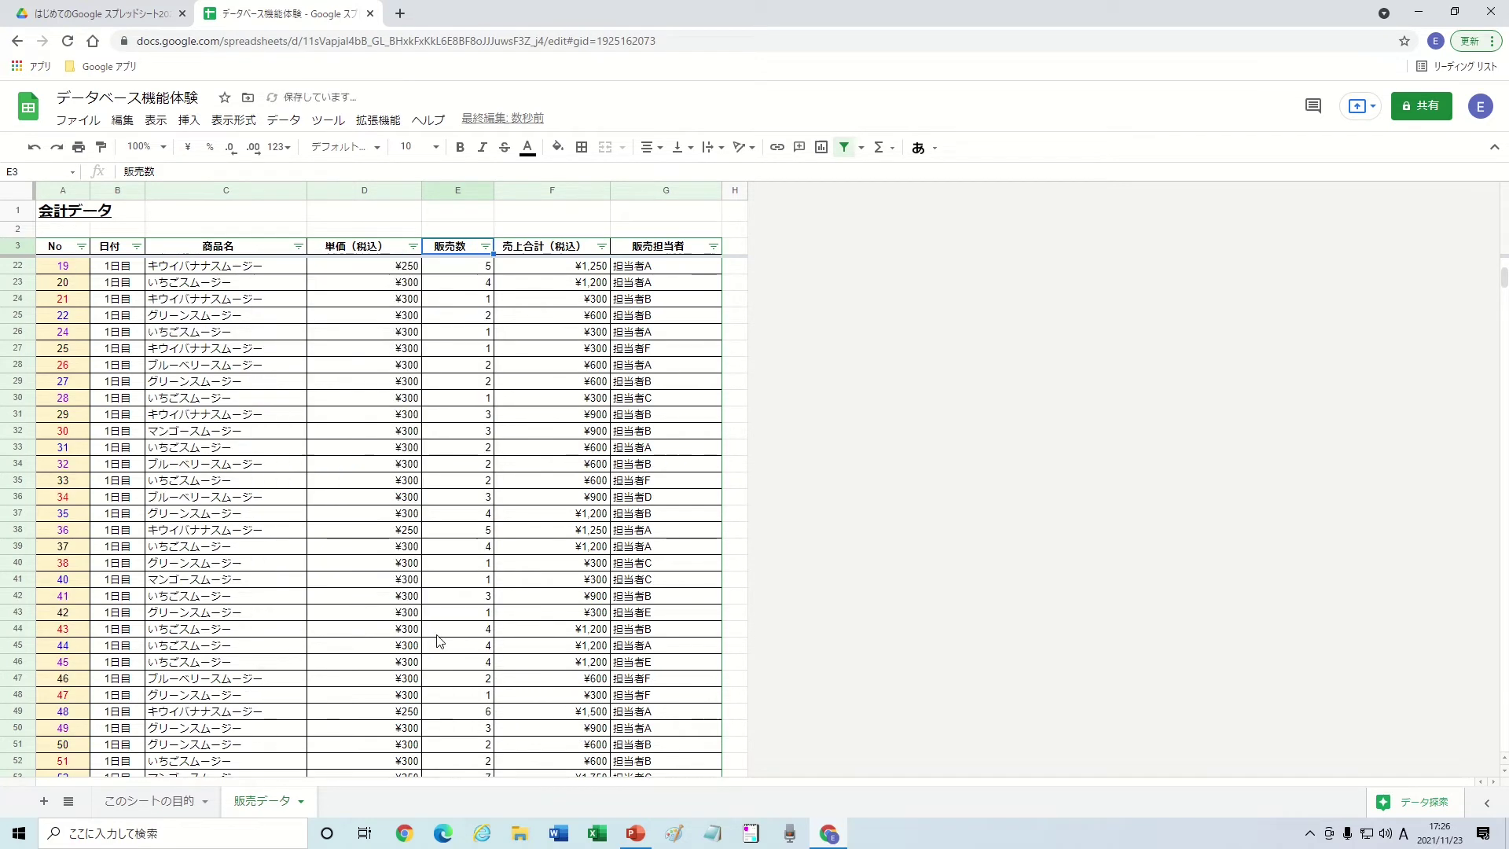
Step: Remove the table's filter and create a fresh one
click(303, 123)
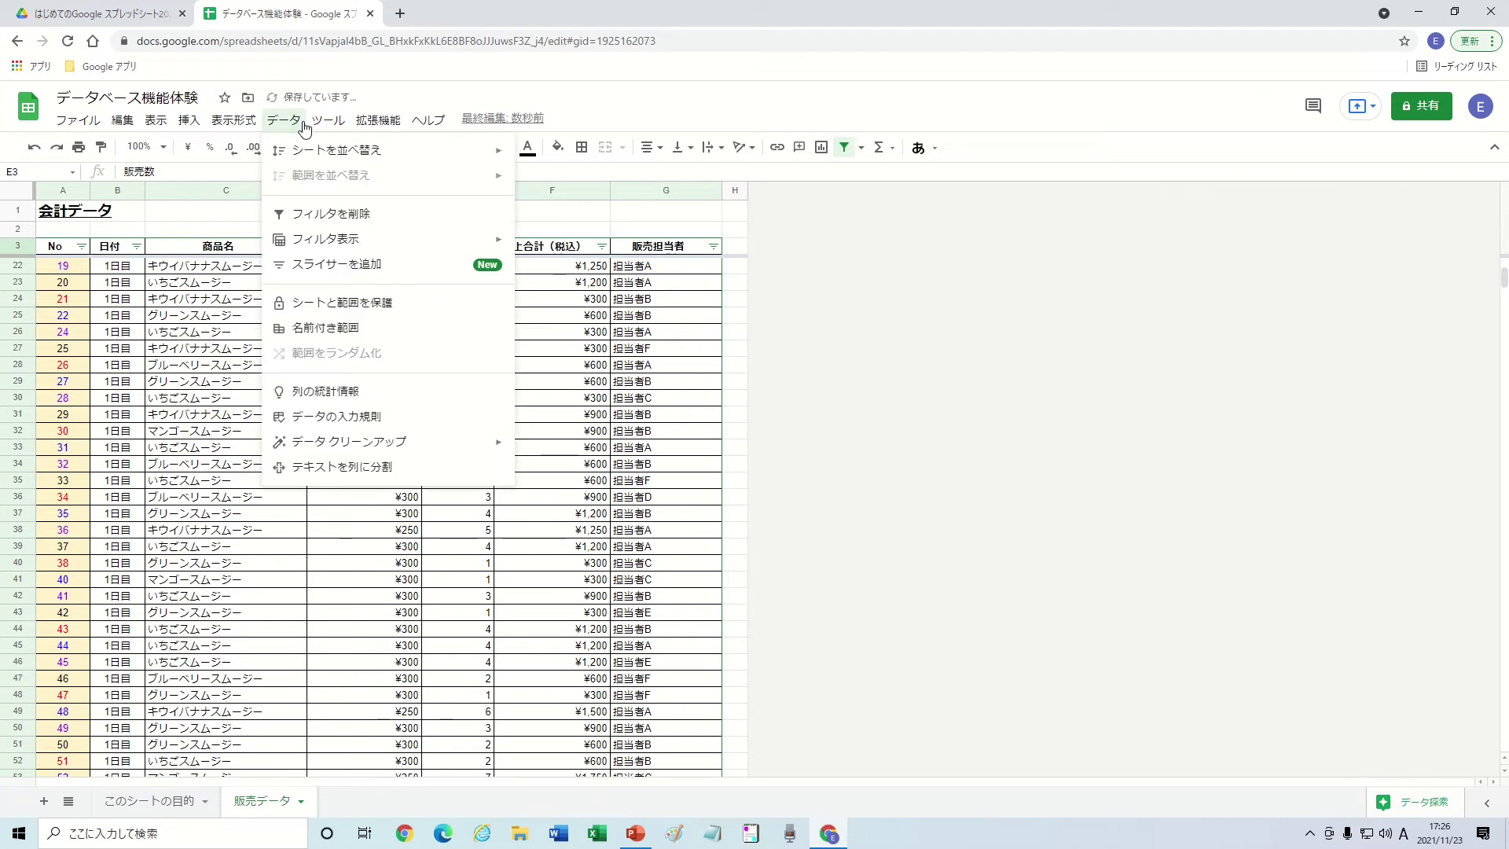
click(408, 227)
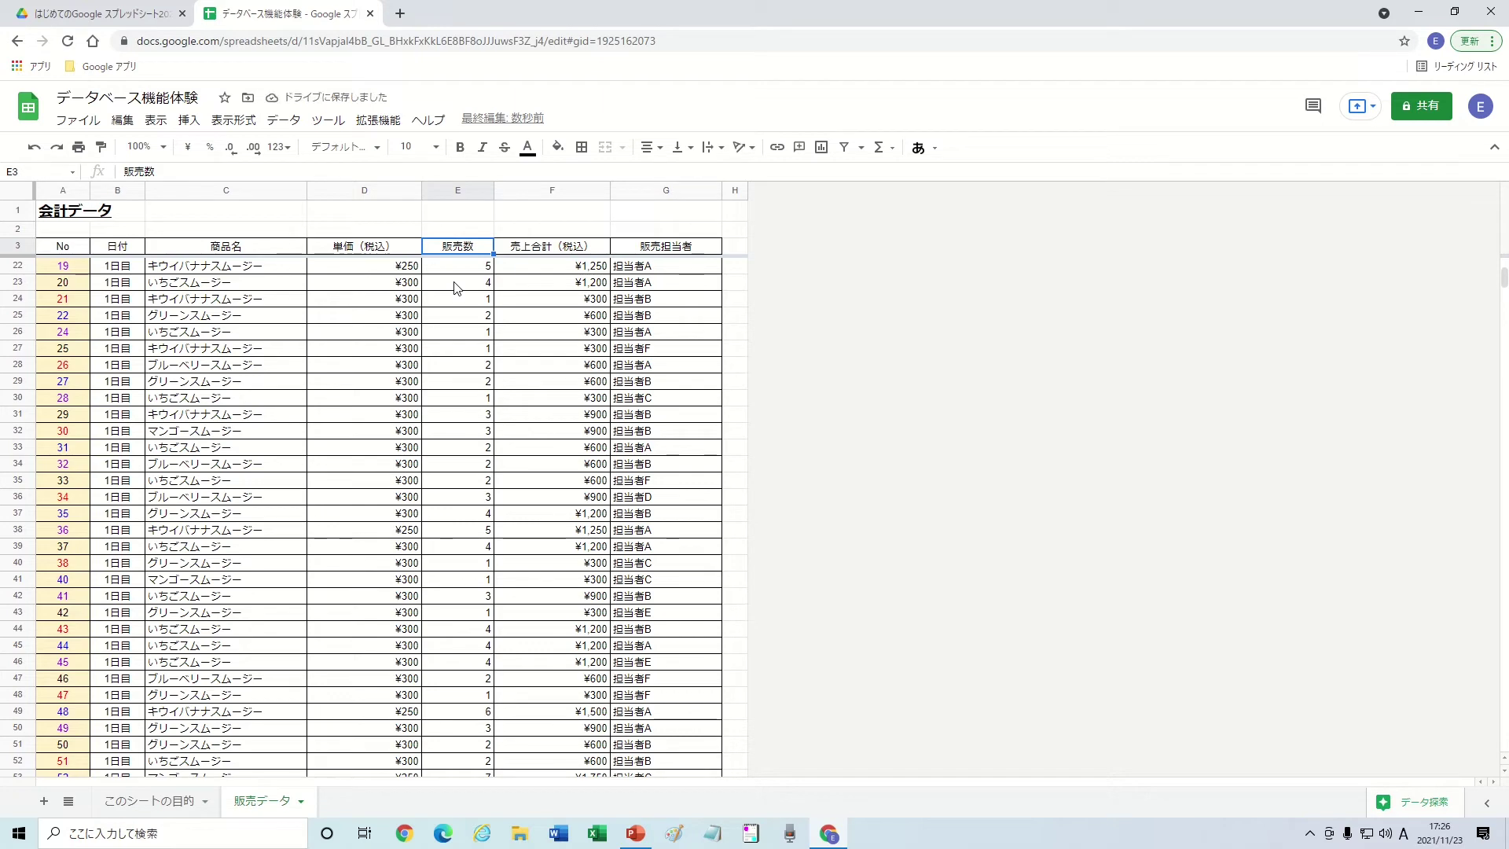
click(302, 123)
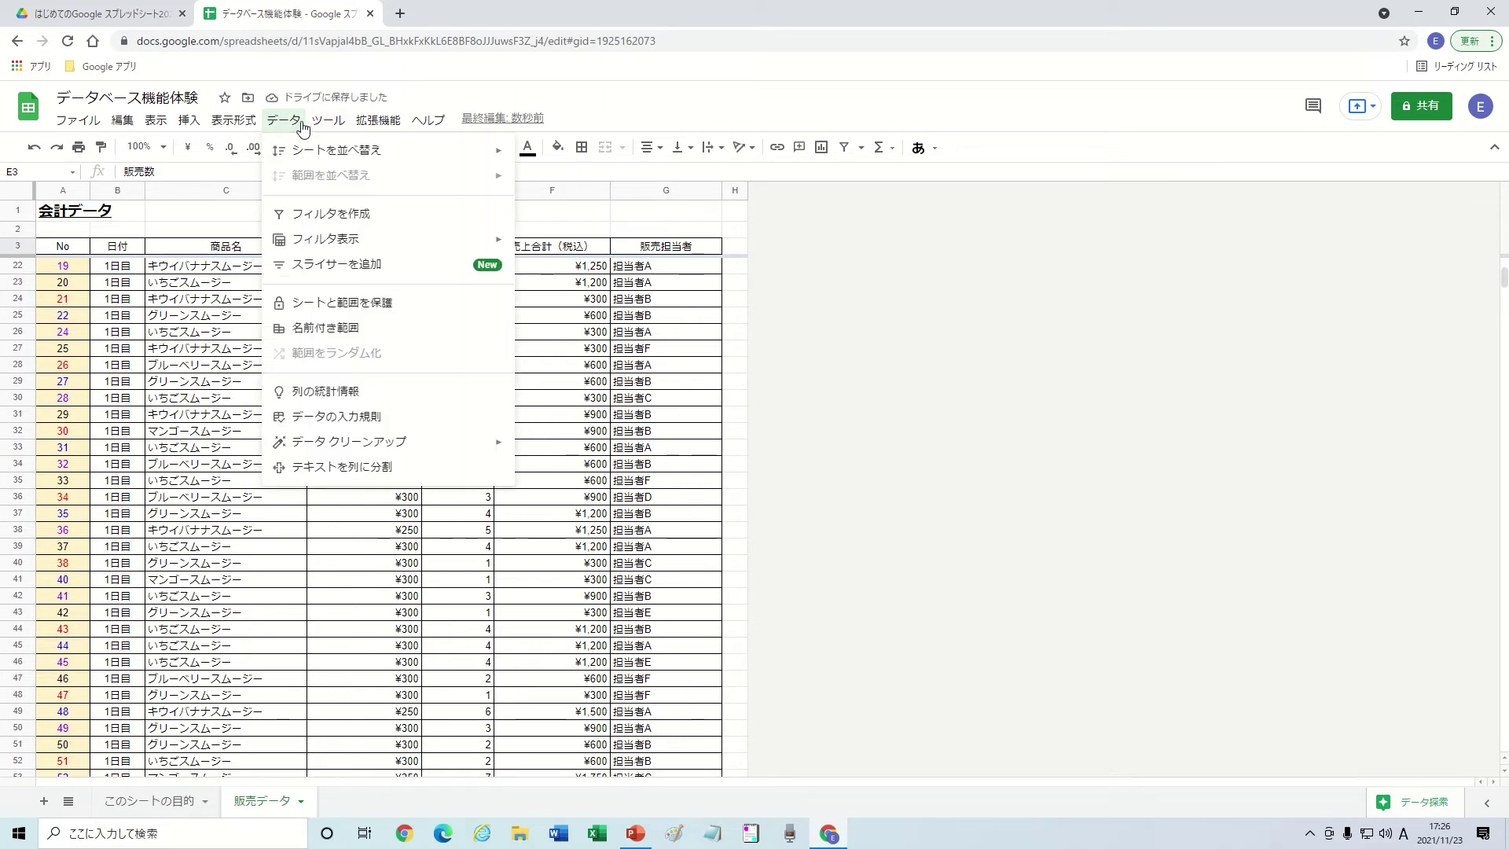
click(338, 215)
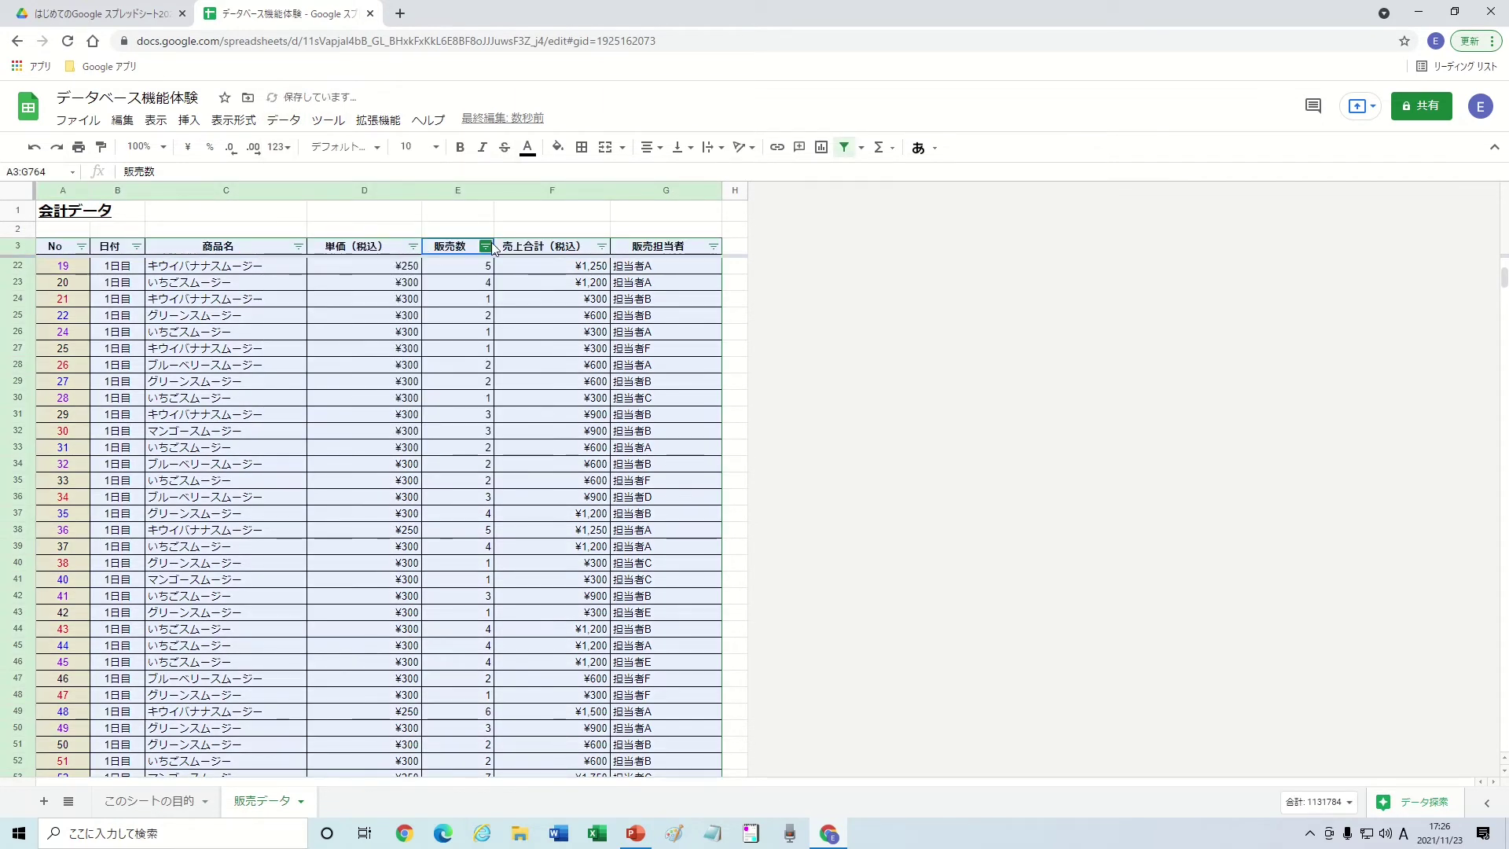
Step: Filter 販売数 to hide counts 1–4, keeping sales of 5 or more
click(485, 246)
click(388, 509)
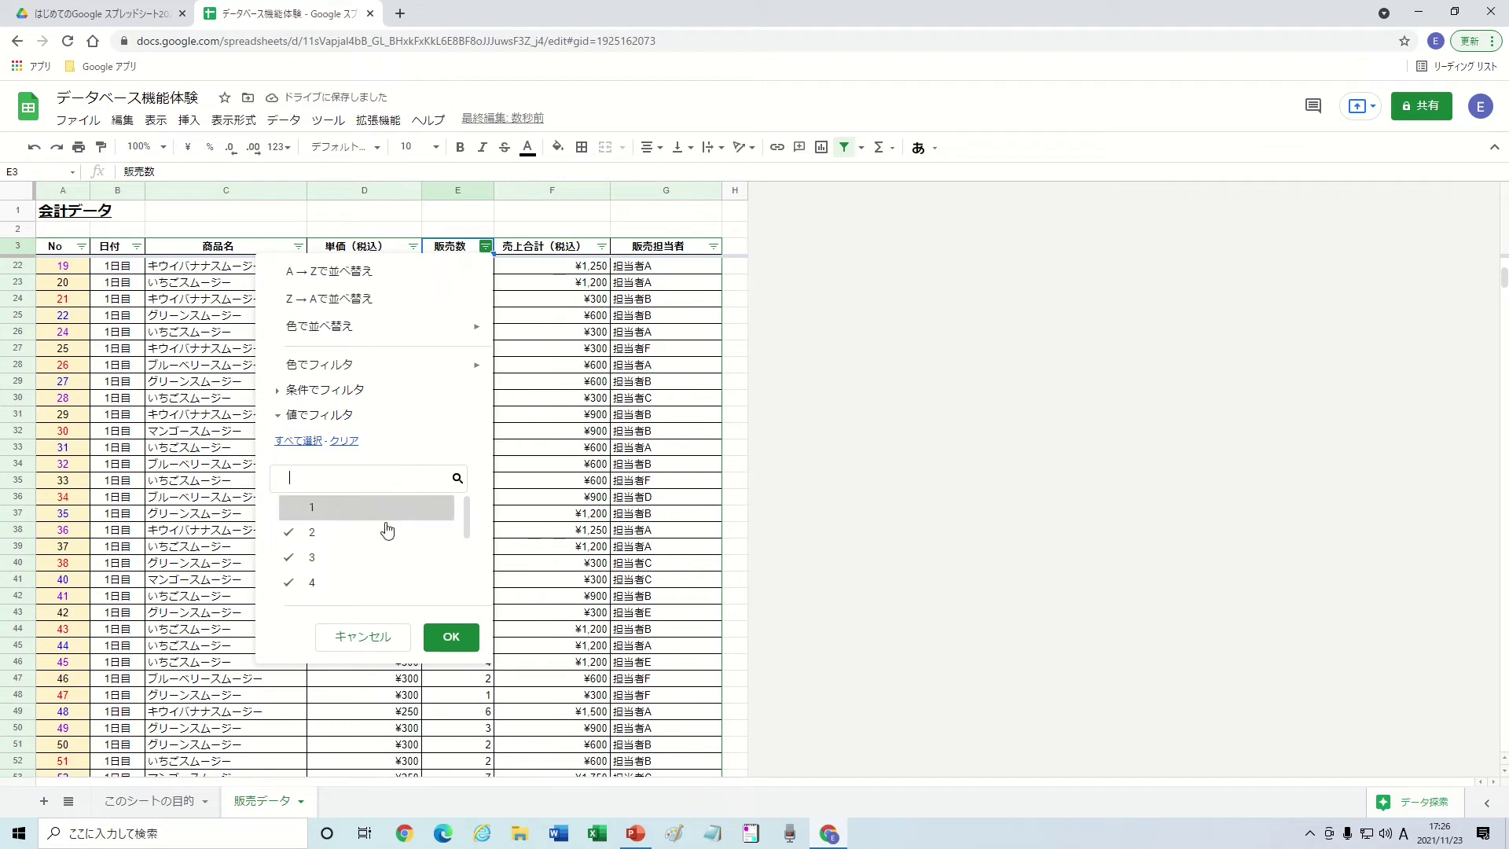
click(389, 533)
click(392, 558)
click(395, 586)
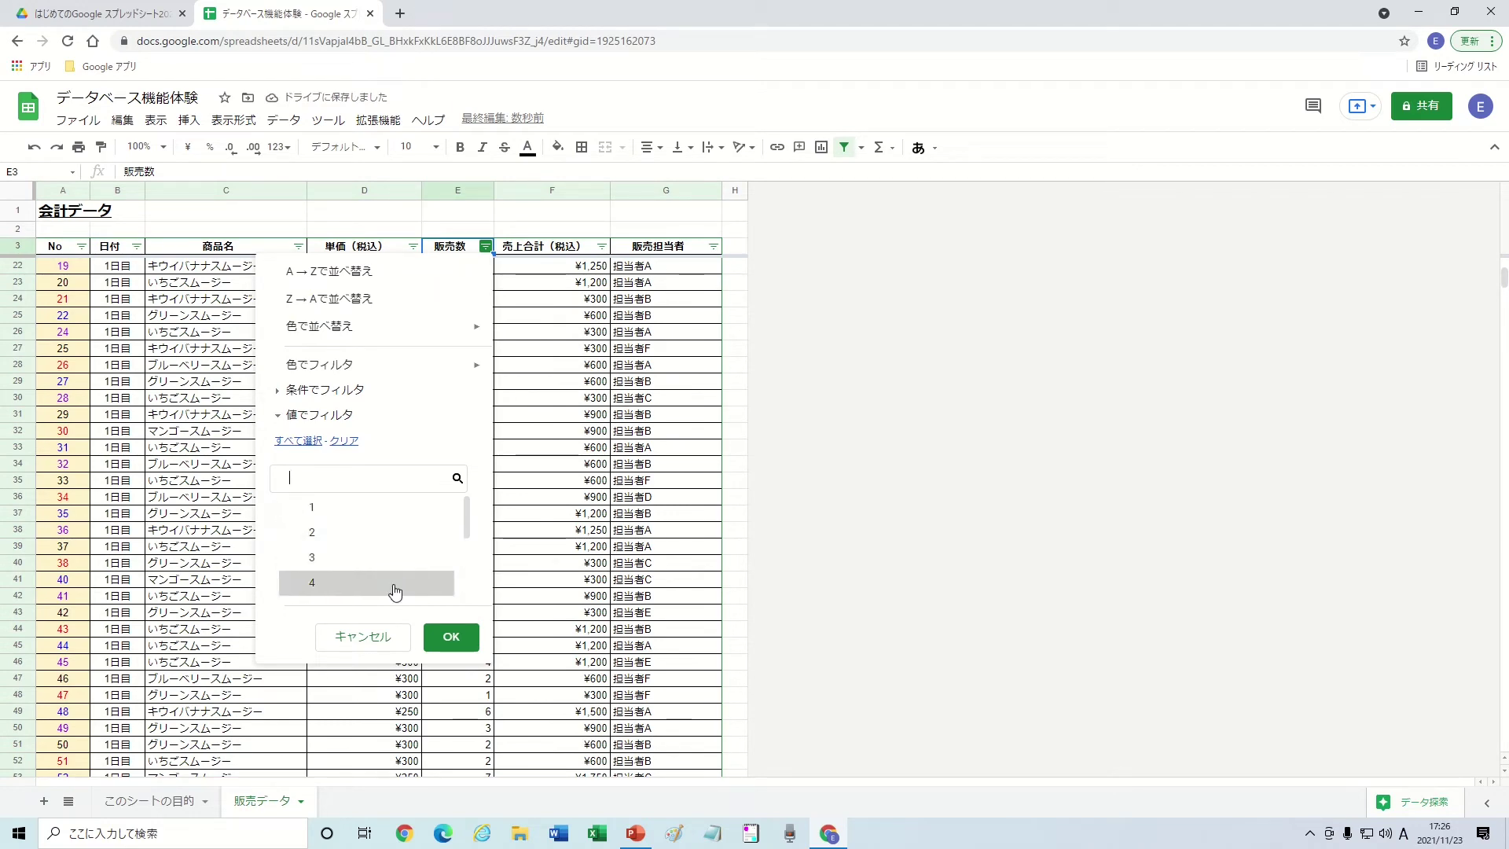
click(451, 637)
Step: Keep only 2日目 in the 日付 filter and only キウイバナナスムージー in 商品名
click(137, 246)
click(201, 508)
click(200, 558)
click(327, 637)
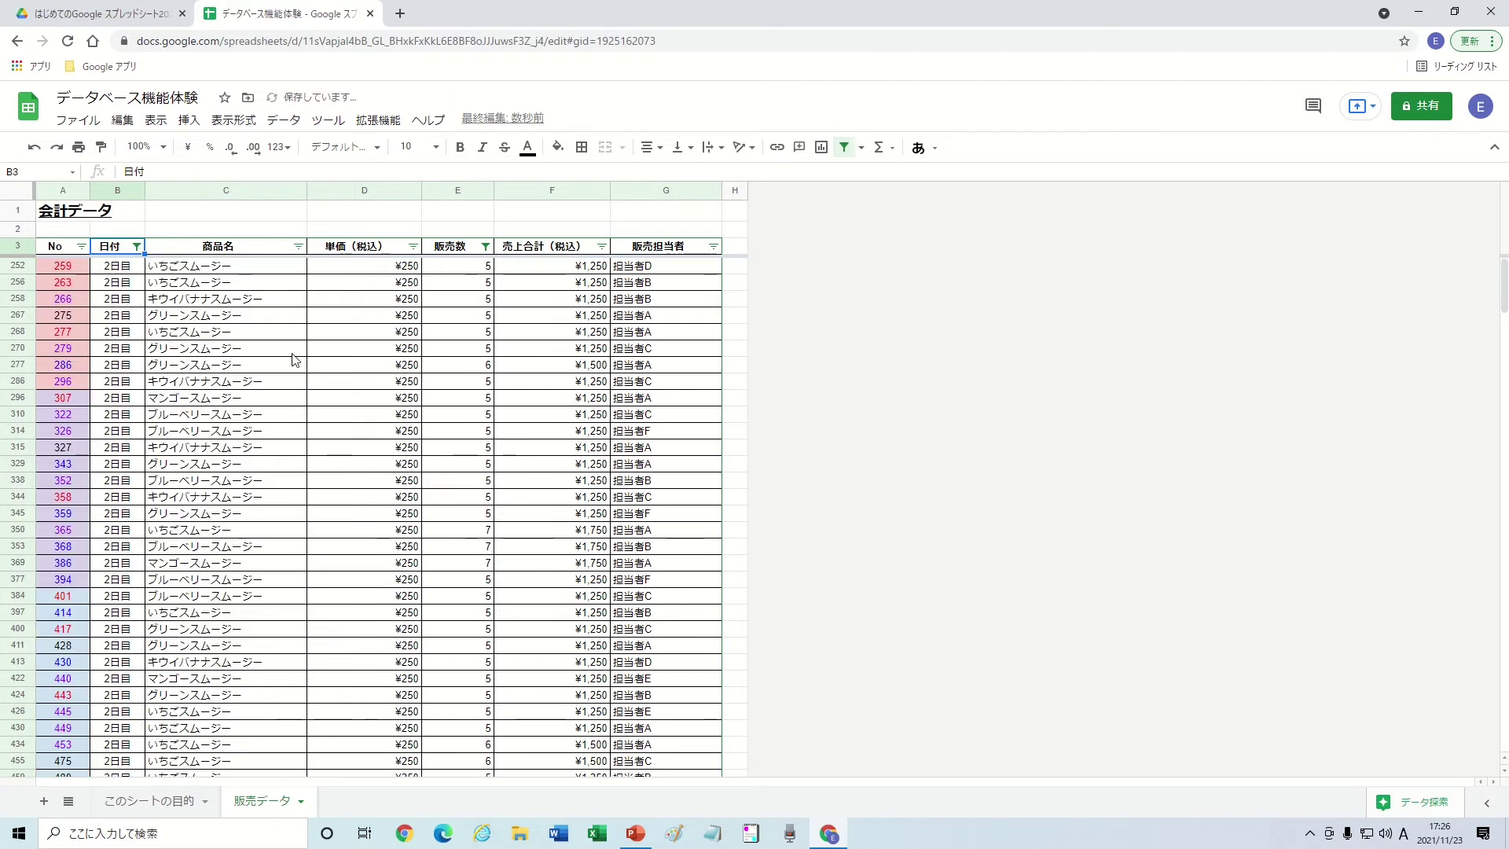
click(298, 246)
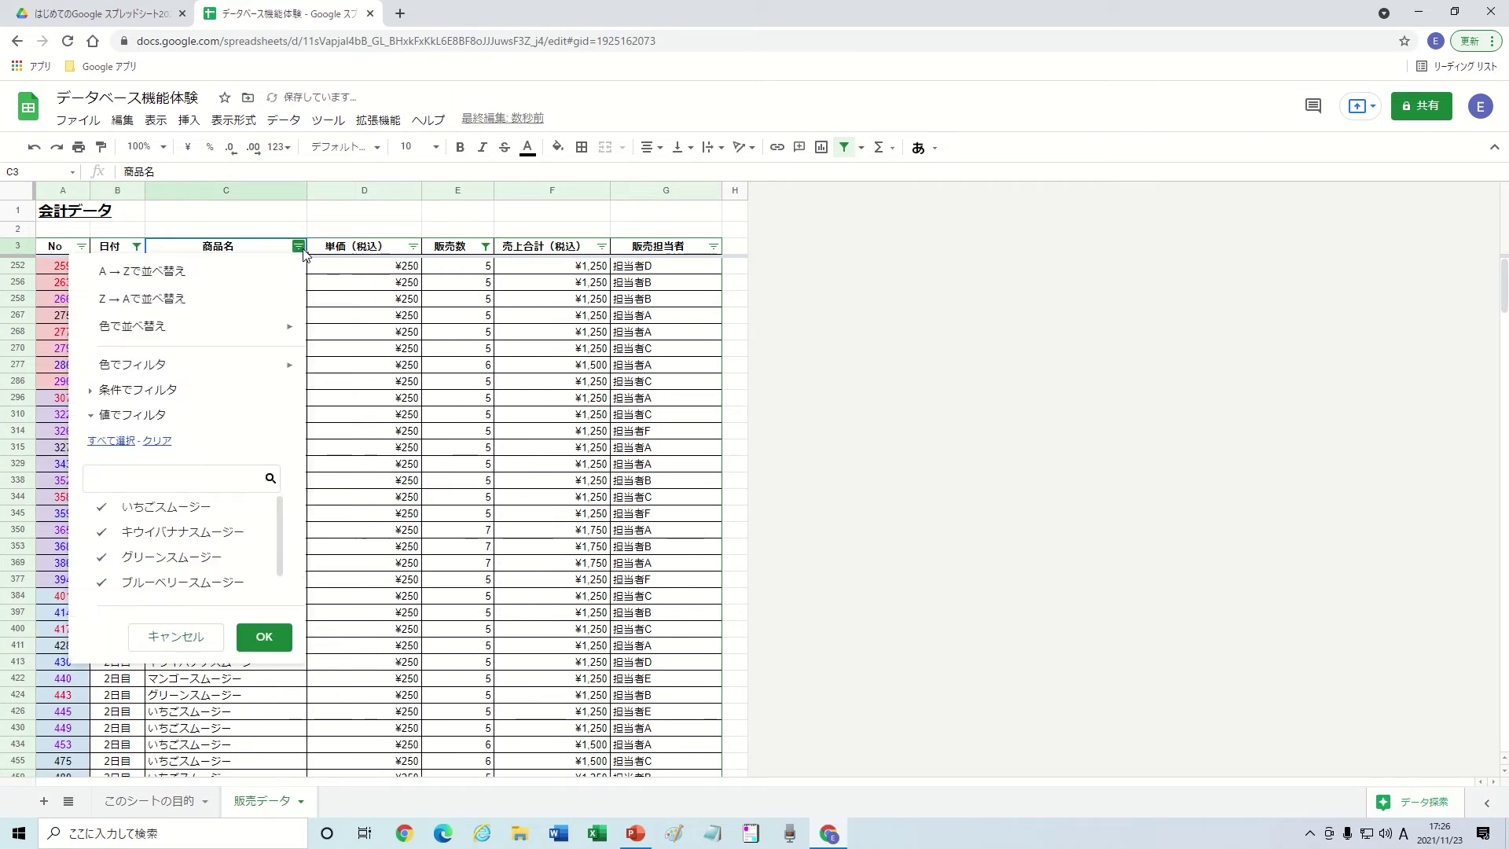
click(157, 440)
click(174, 534)
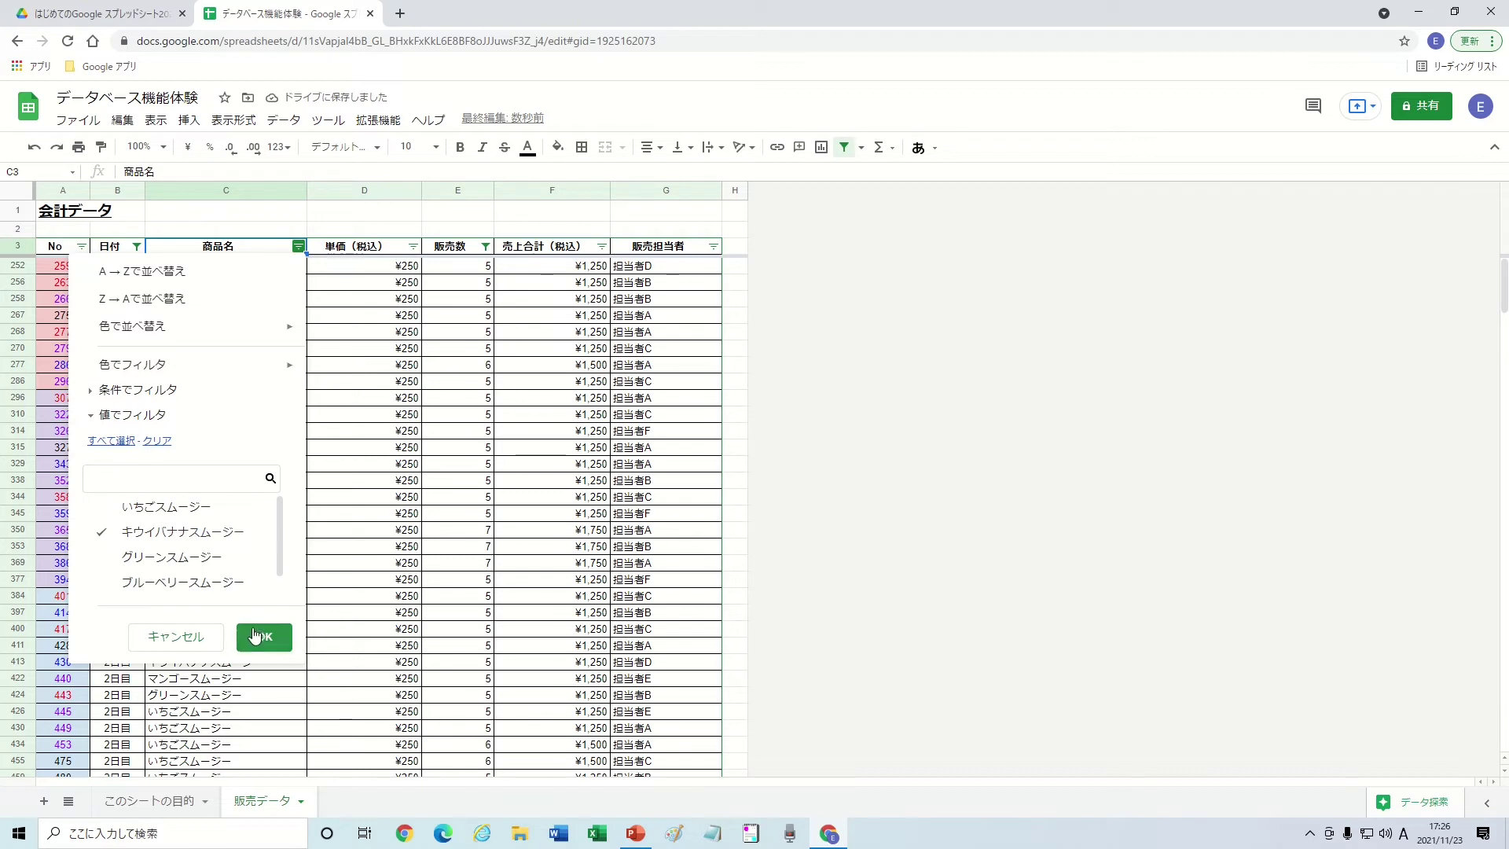
click(264, 637)
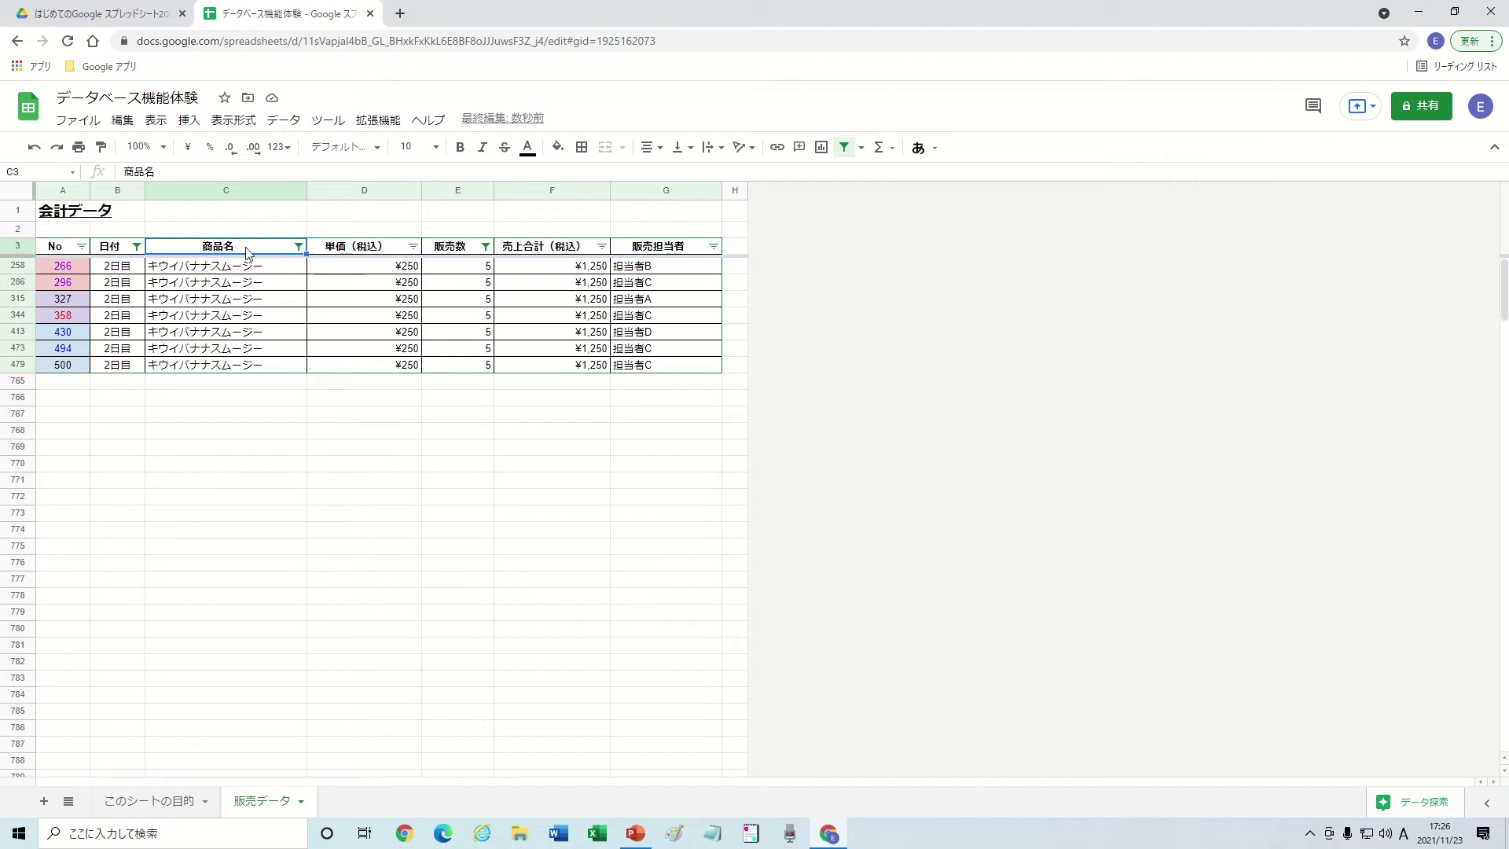
Step: Check the No and 販売数 filter options, closing them without changes
click(82, 246)
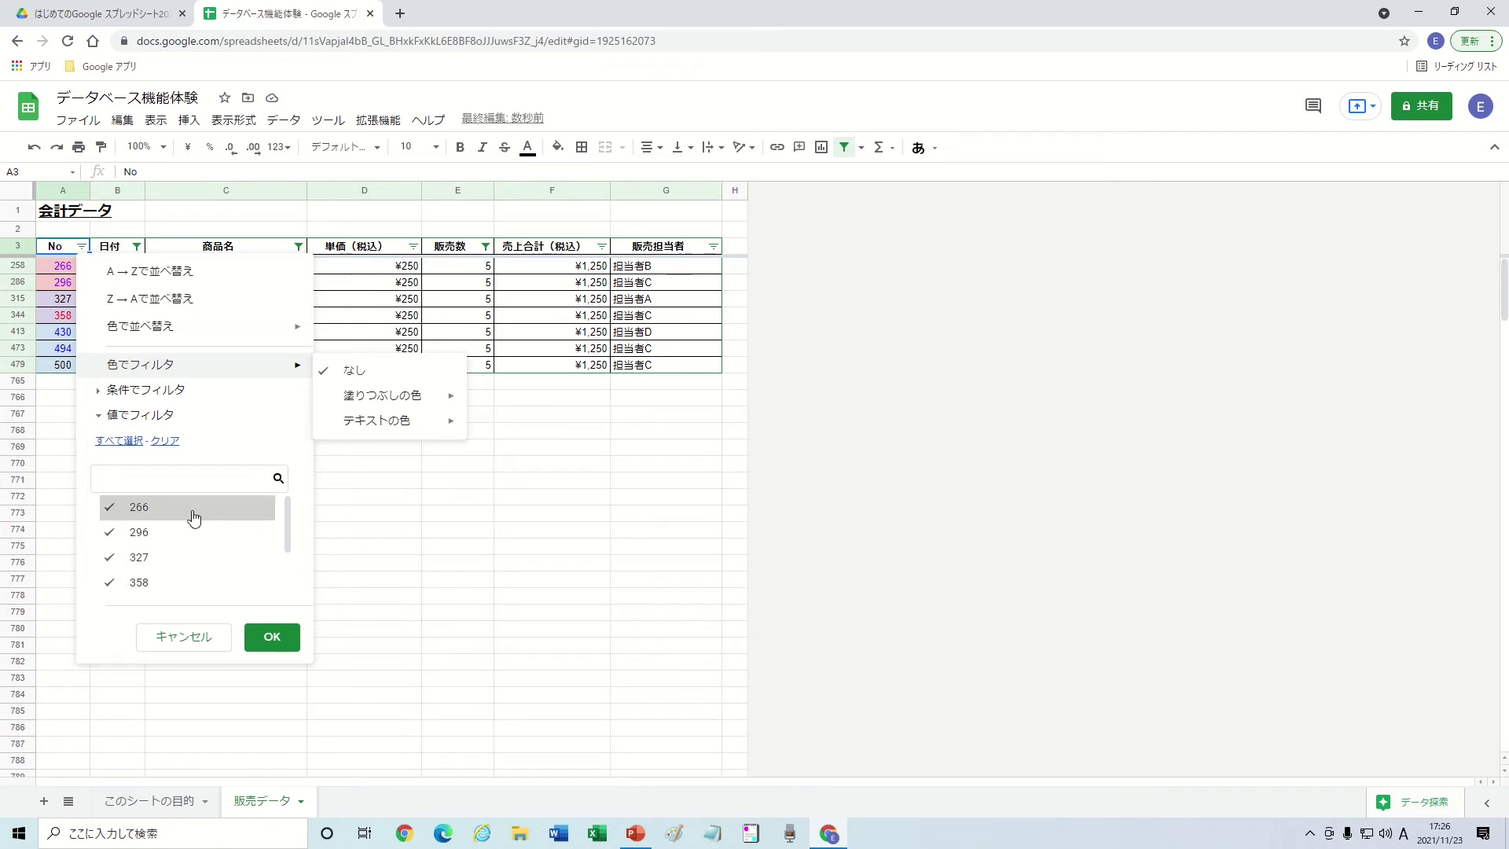
click(486, 246)
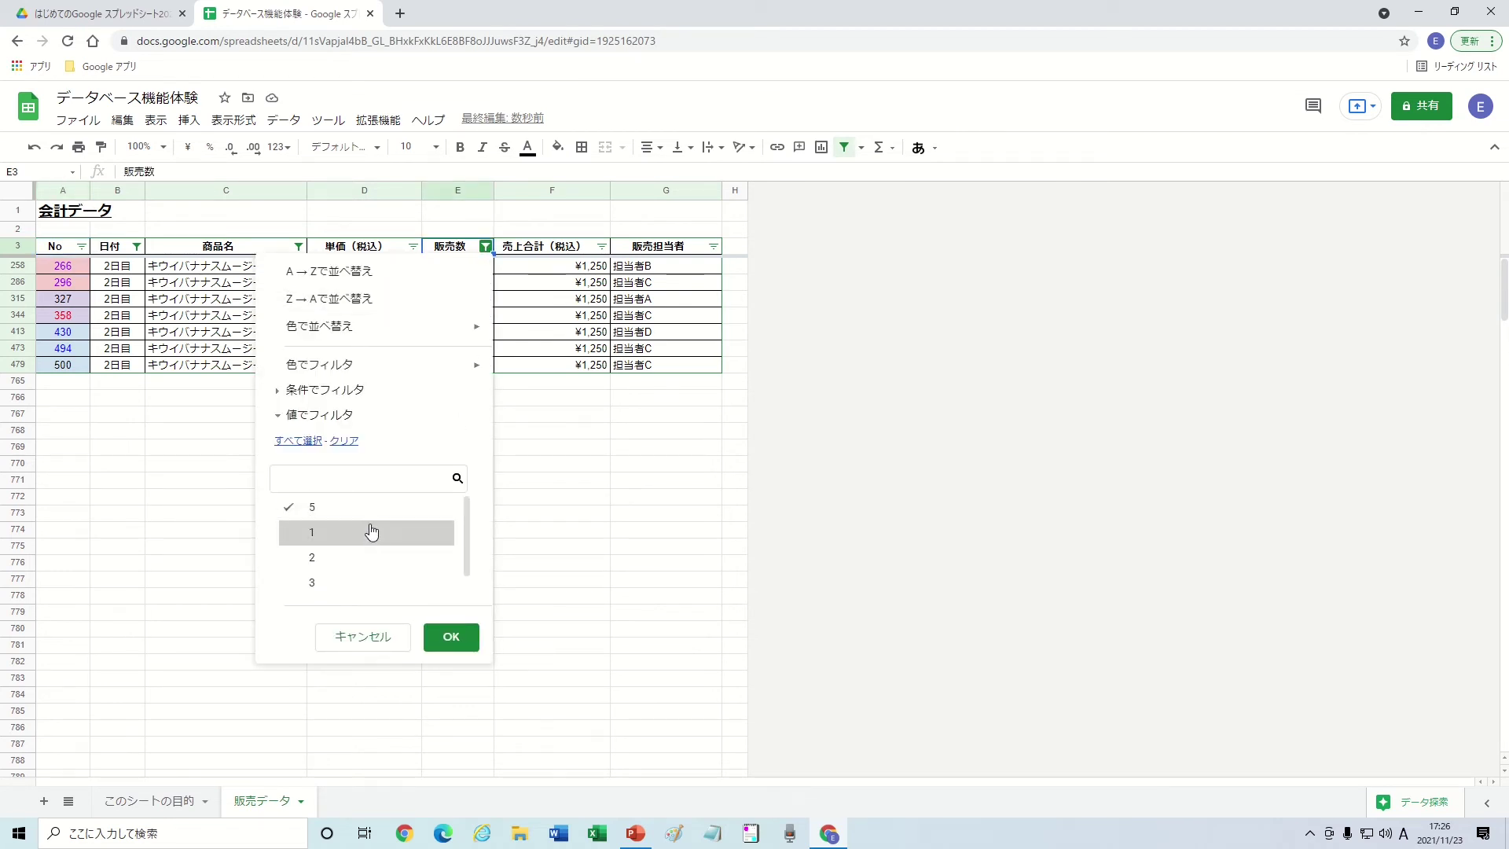
click(363, 636)
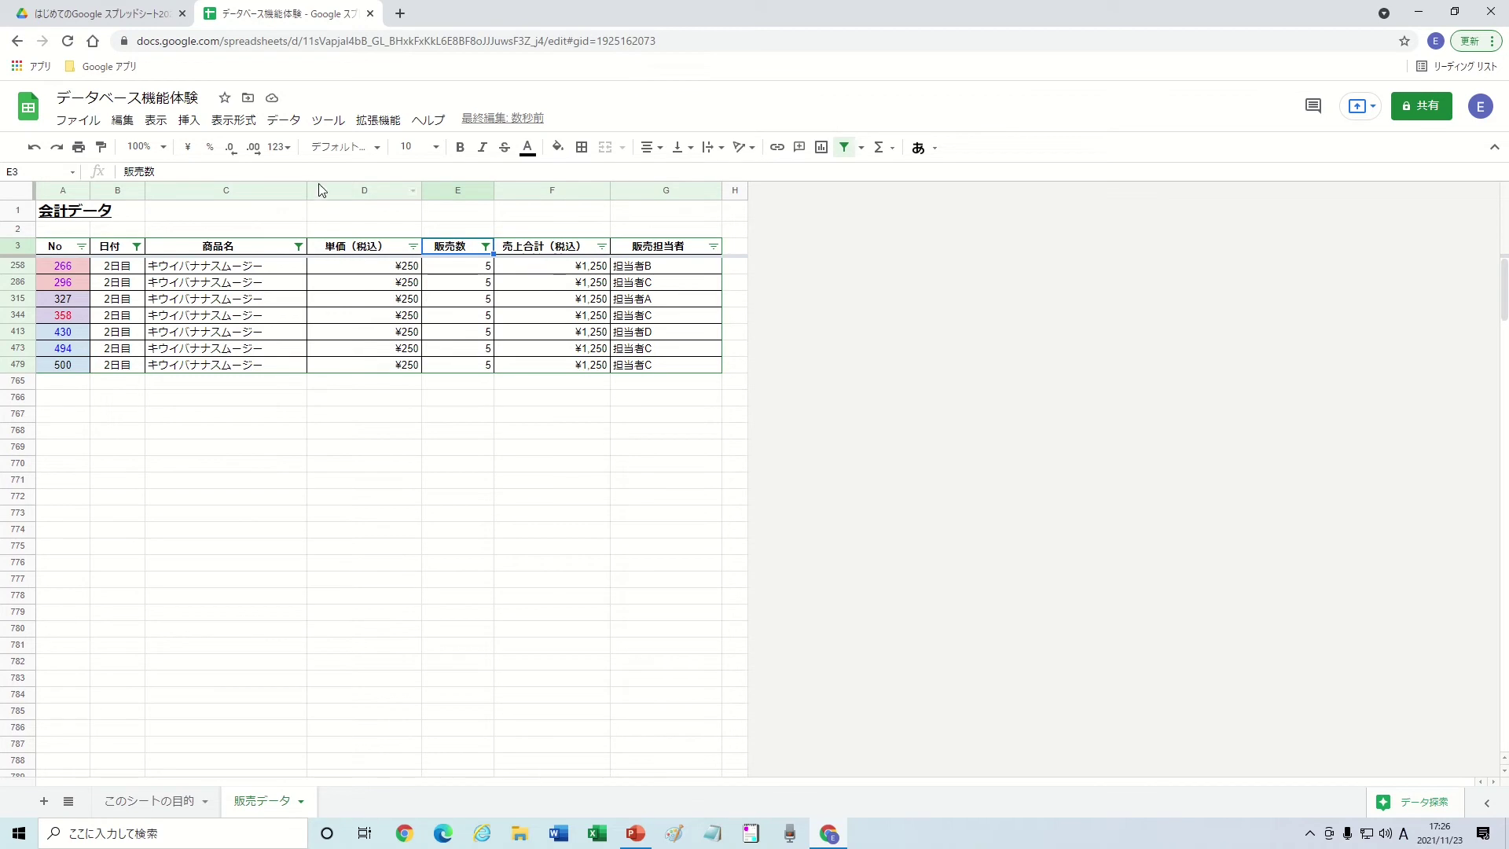
click(285, 120)
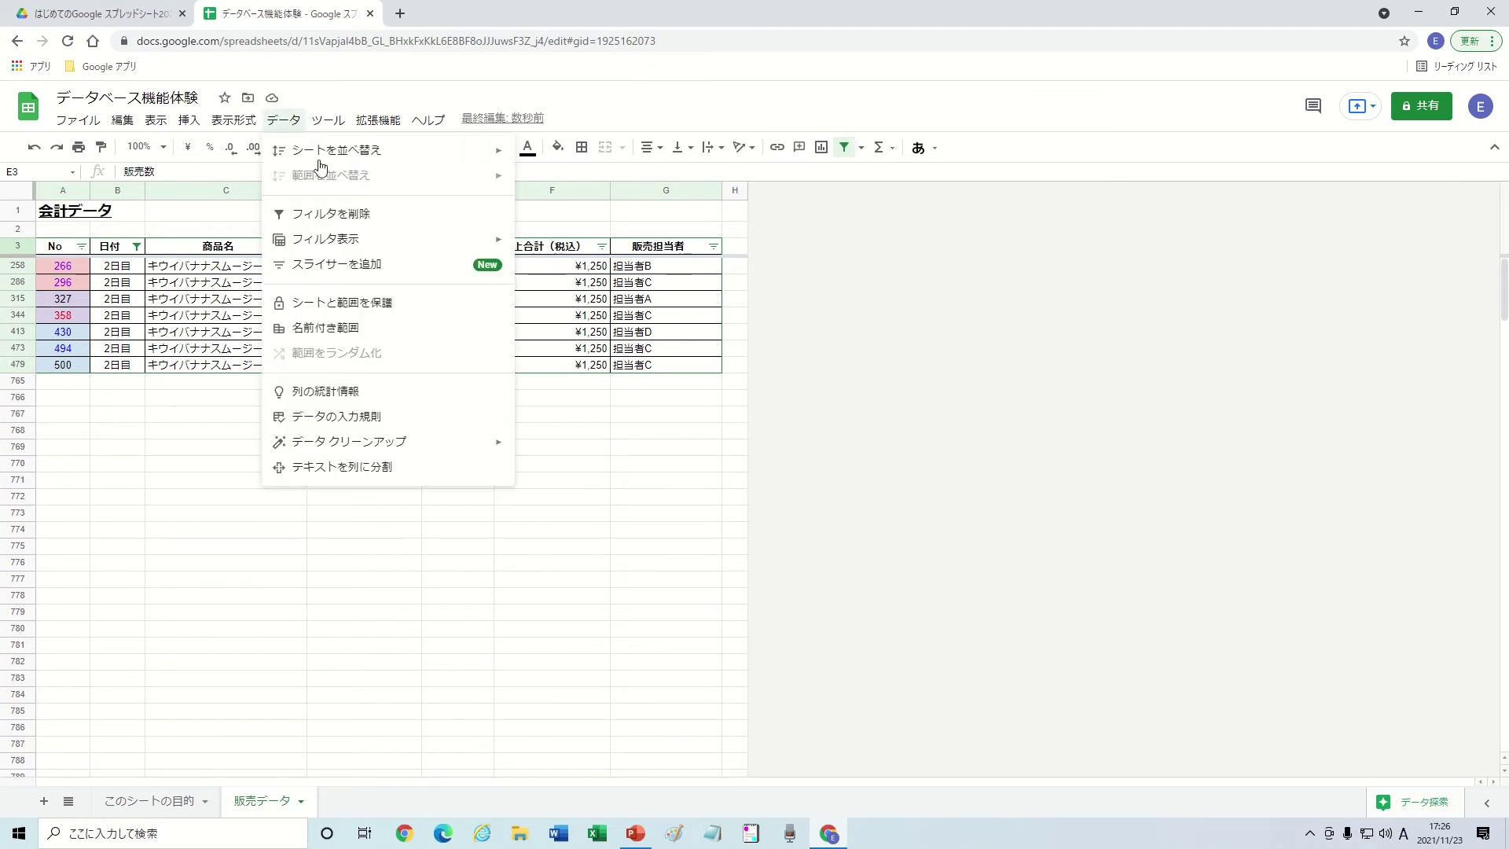
click(330, 214)
click(284, 121)
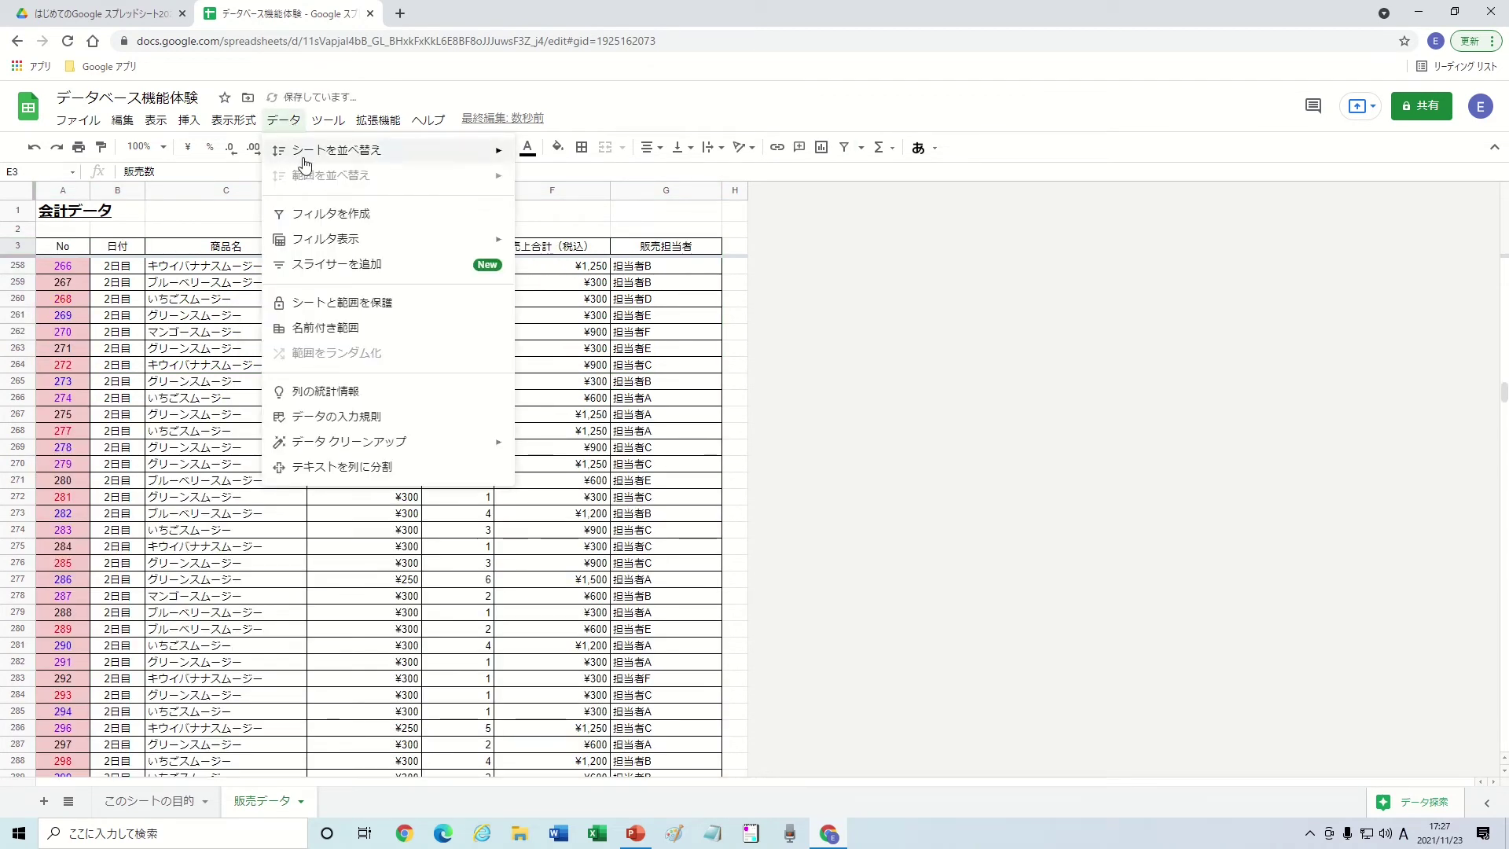
click(323, 214)
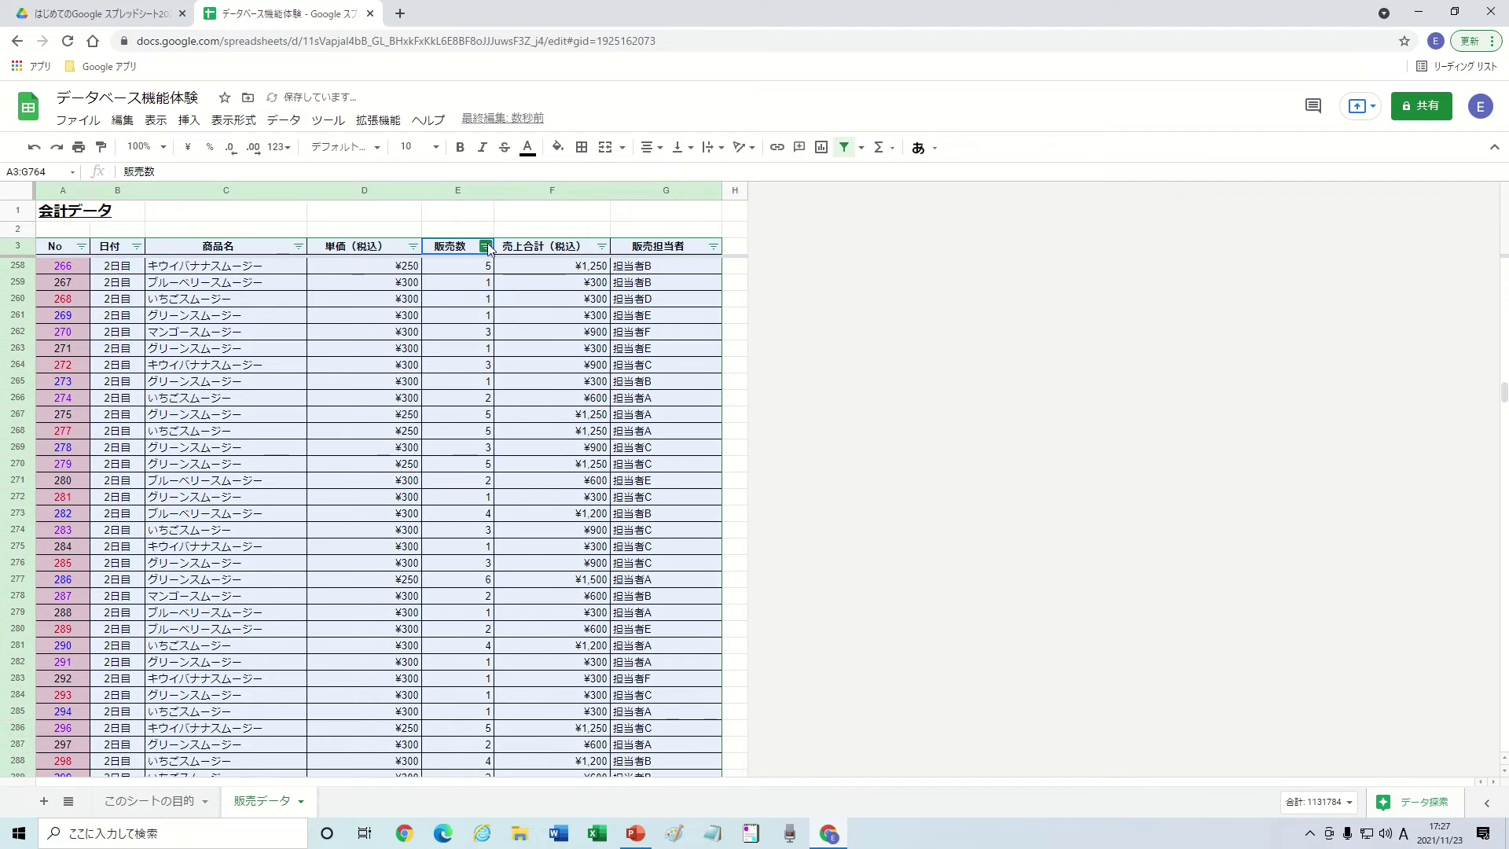
click(486, 247)
click(306, 392)
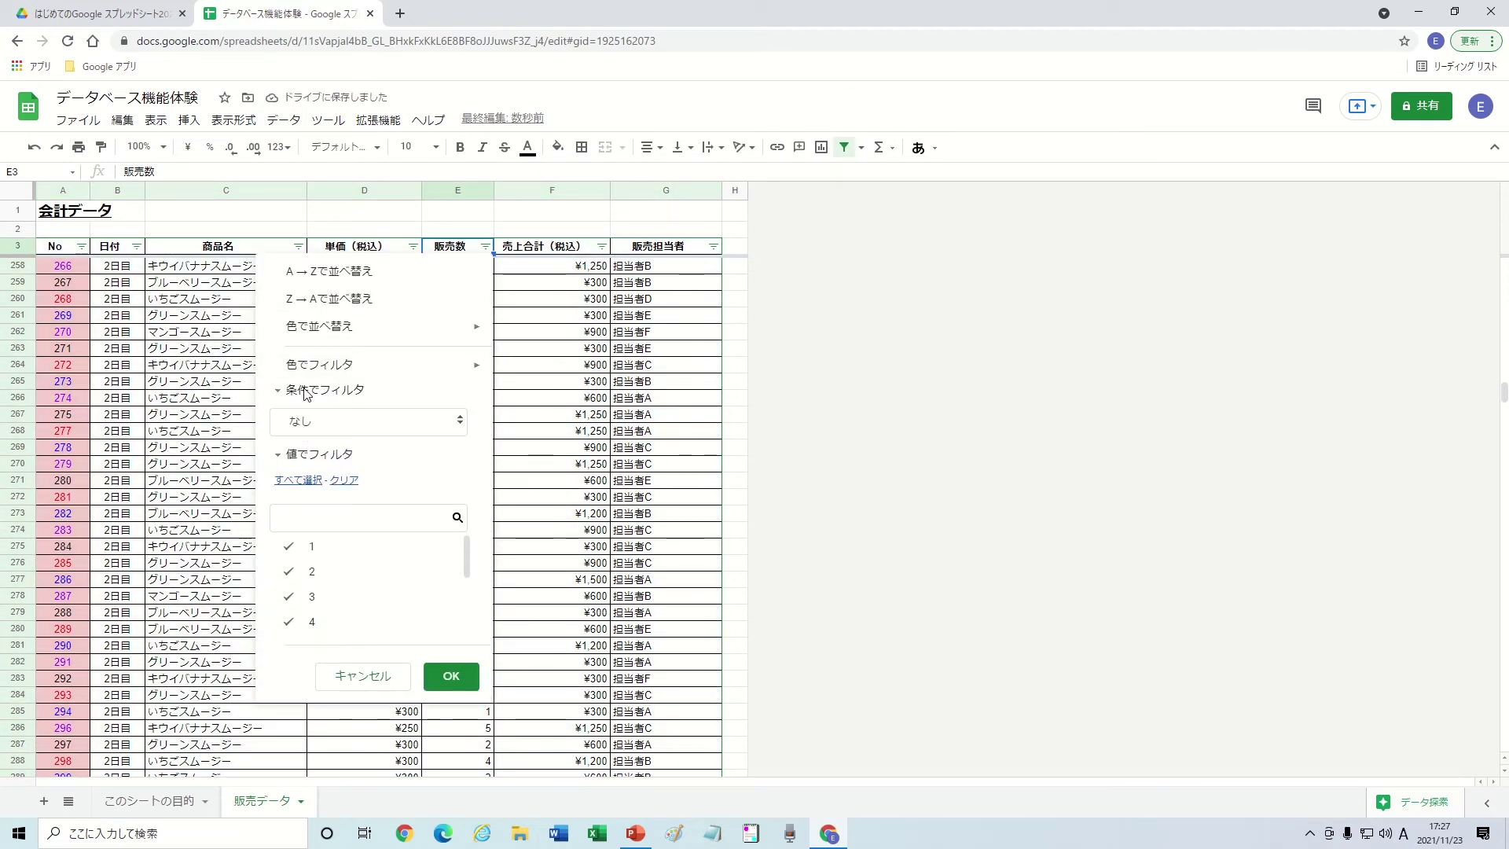
click(338, 422)
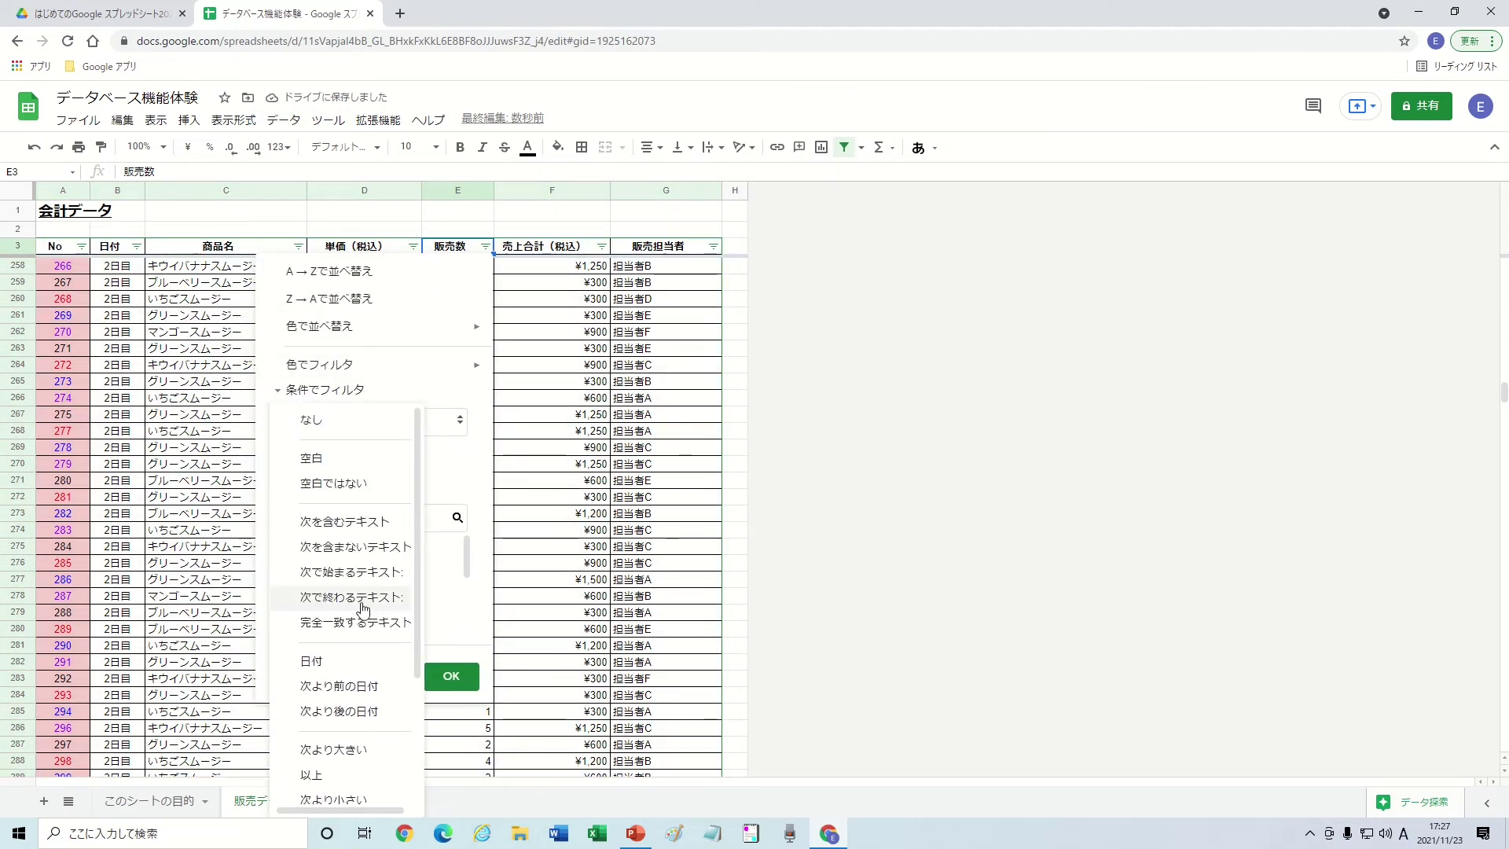
scroll(350, 719, down, 1)
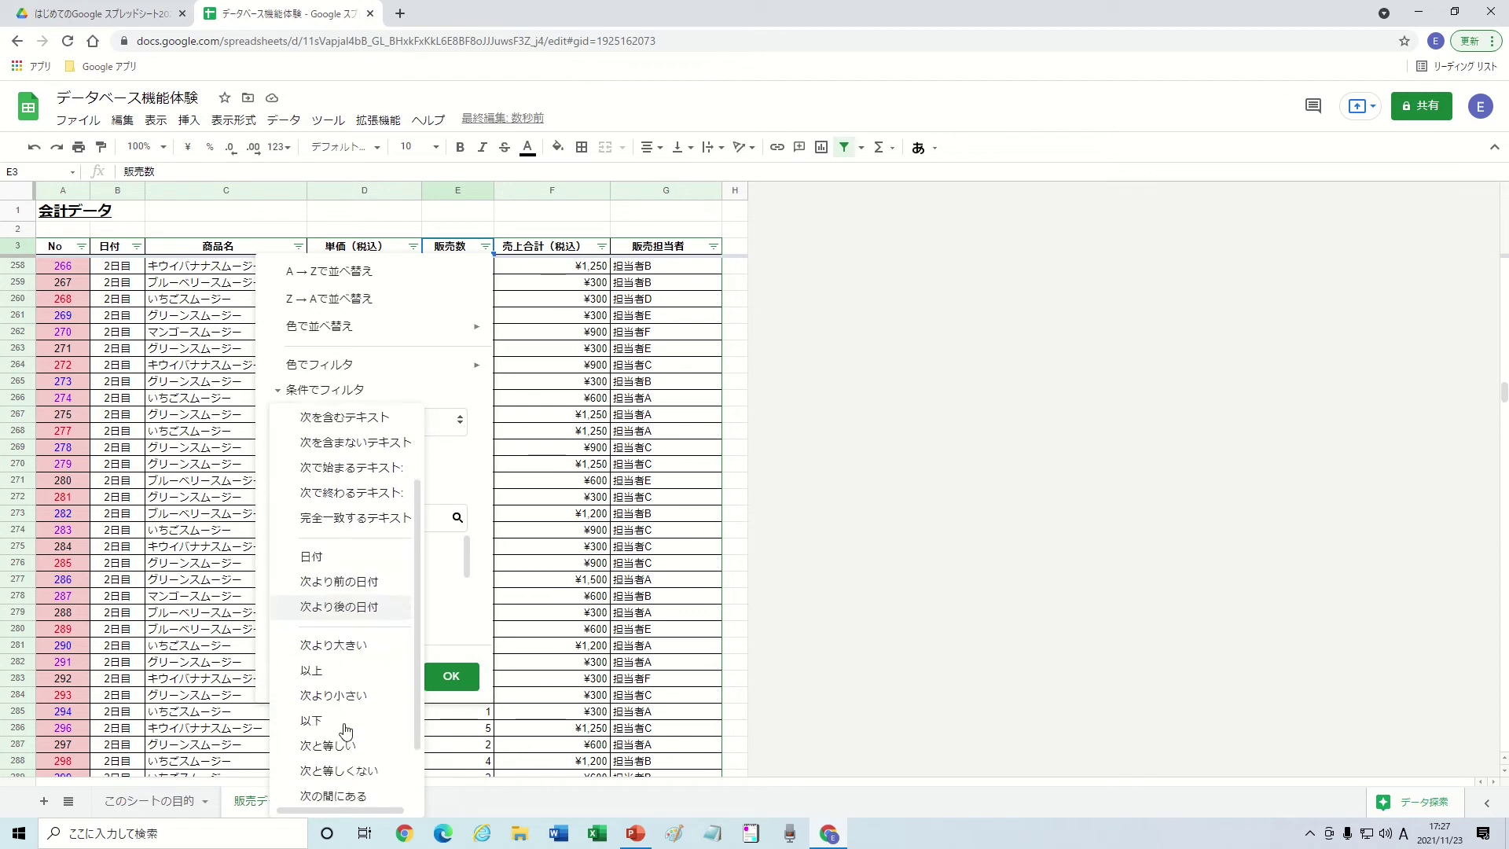
click(349, 672)
click(362, 455)
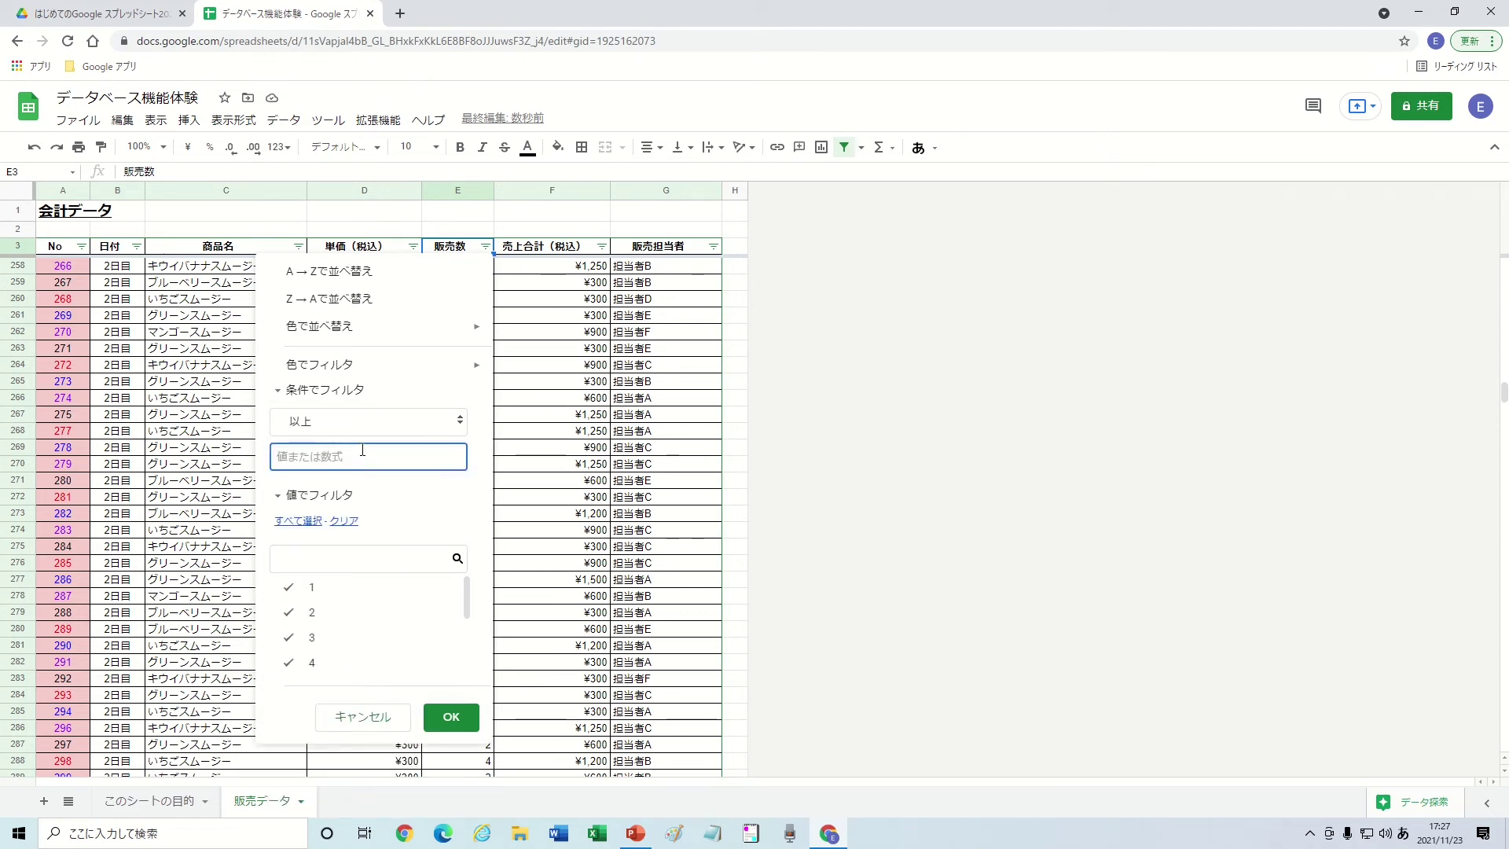
text(5)
key(BackSpace)
key(Zenkaku_Hankaku)
text(5)
click(364, 430)
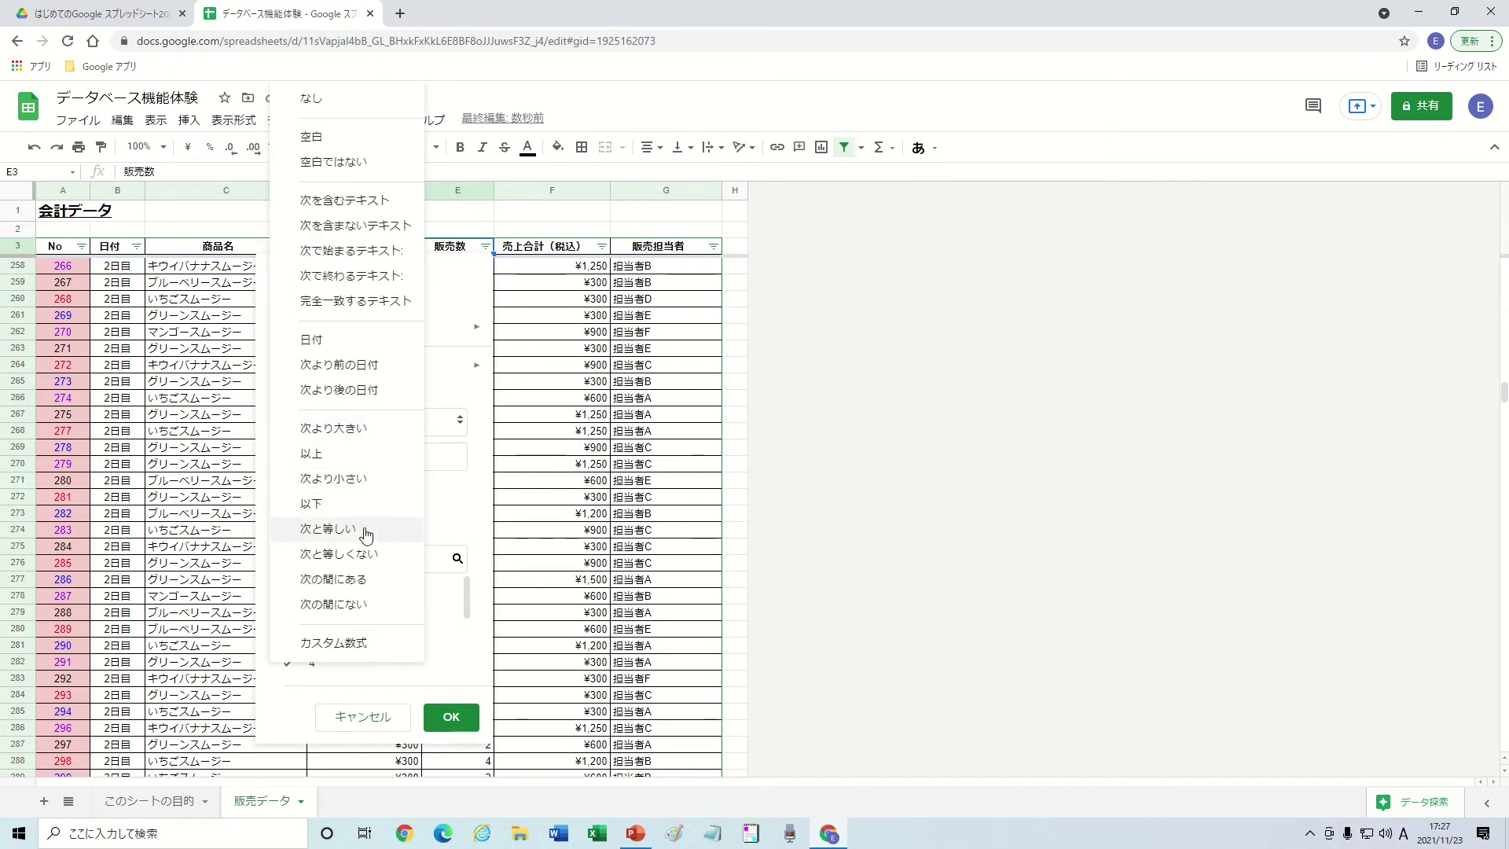
click(369, 430)
double_click(346, 456)
text(4)
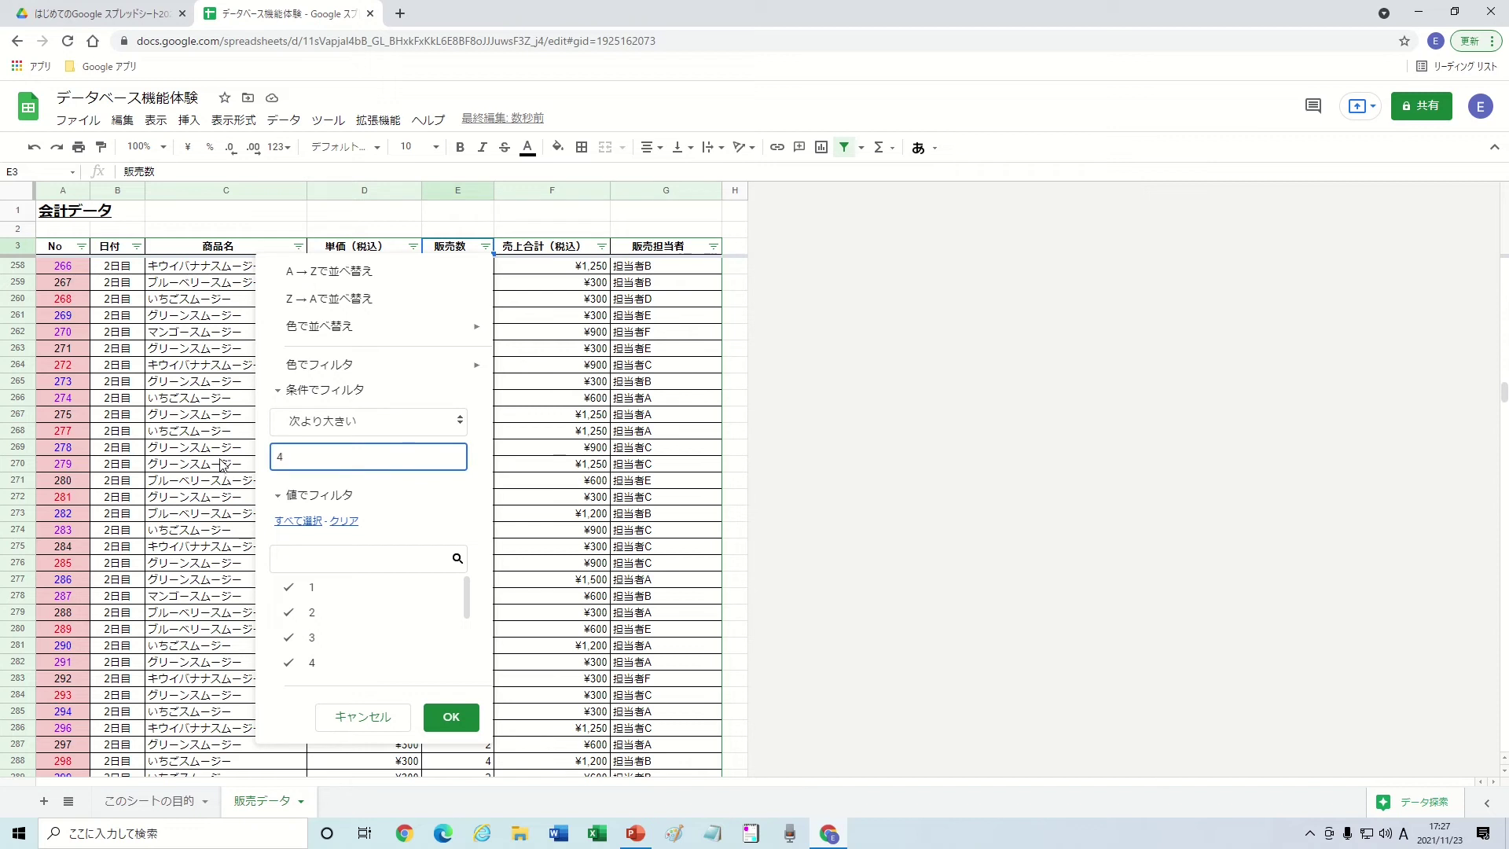
click(346, 715)
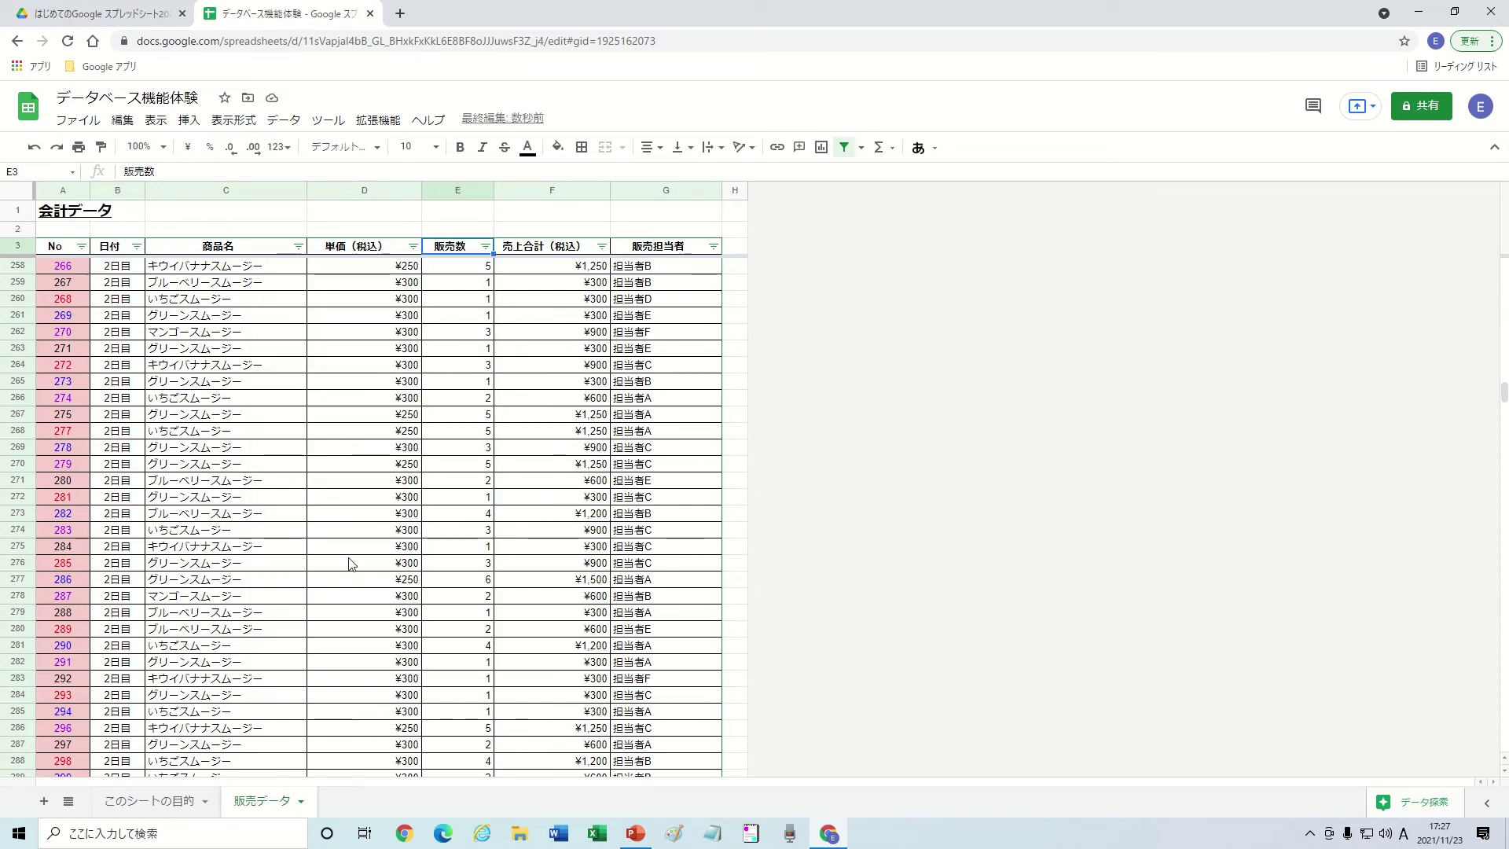
click(82, 247)
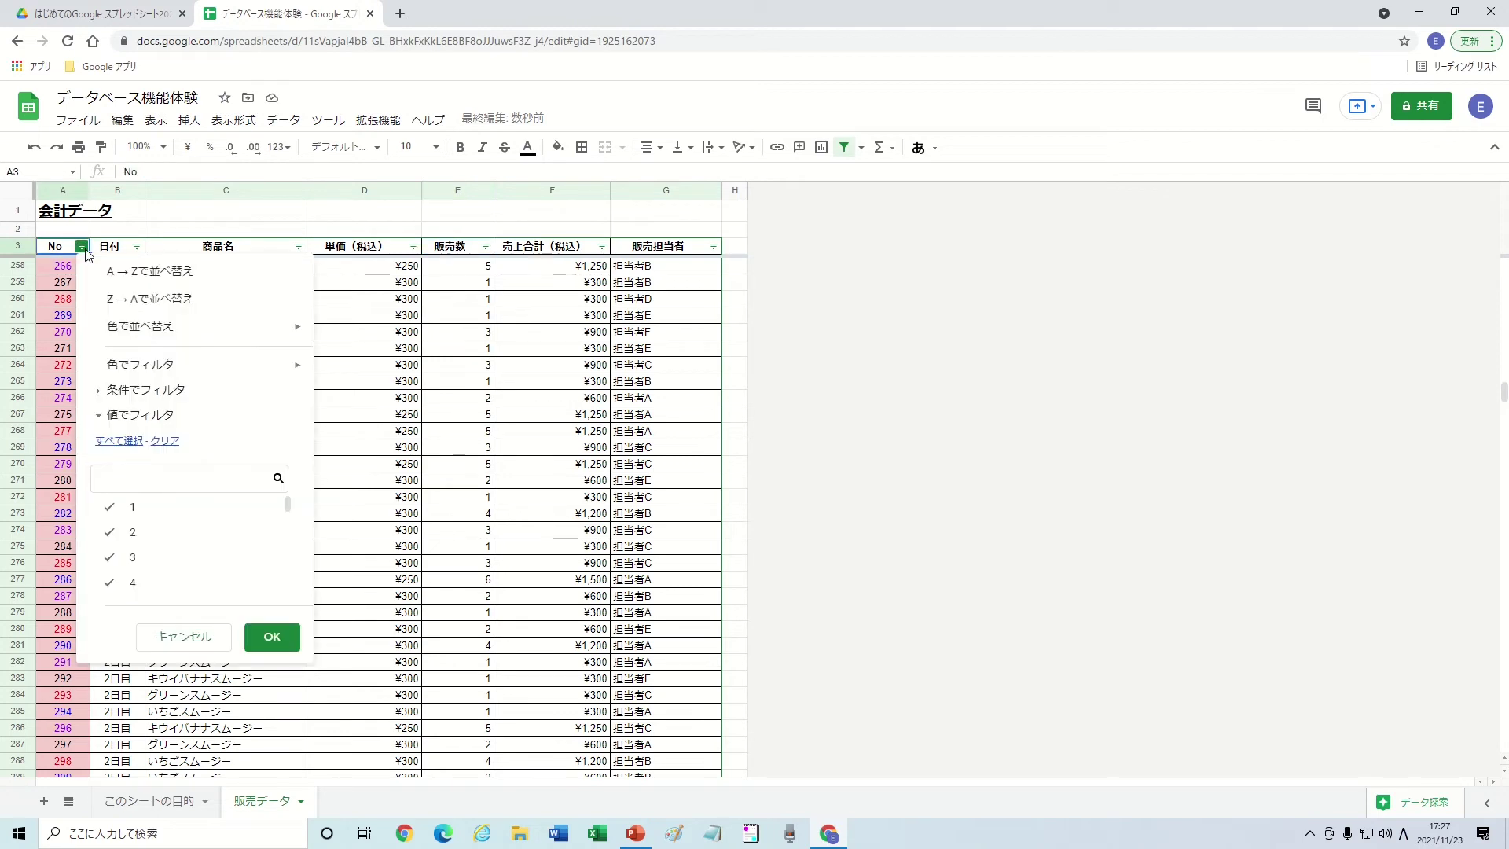
Step: Sort by No ascending, then try 商品名 sorts A→Z and Z→A
click(123, 271)
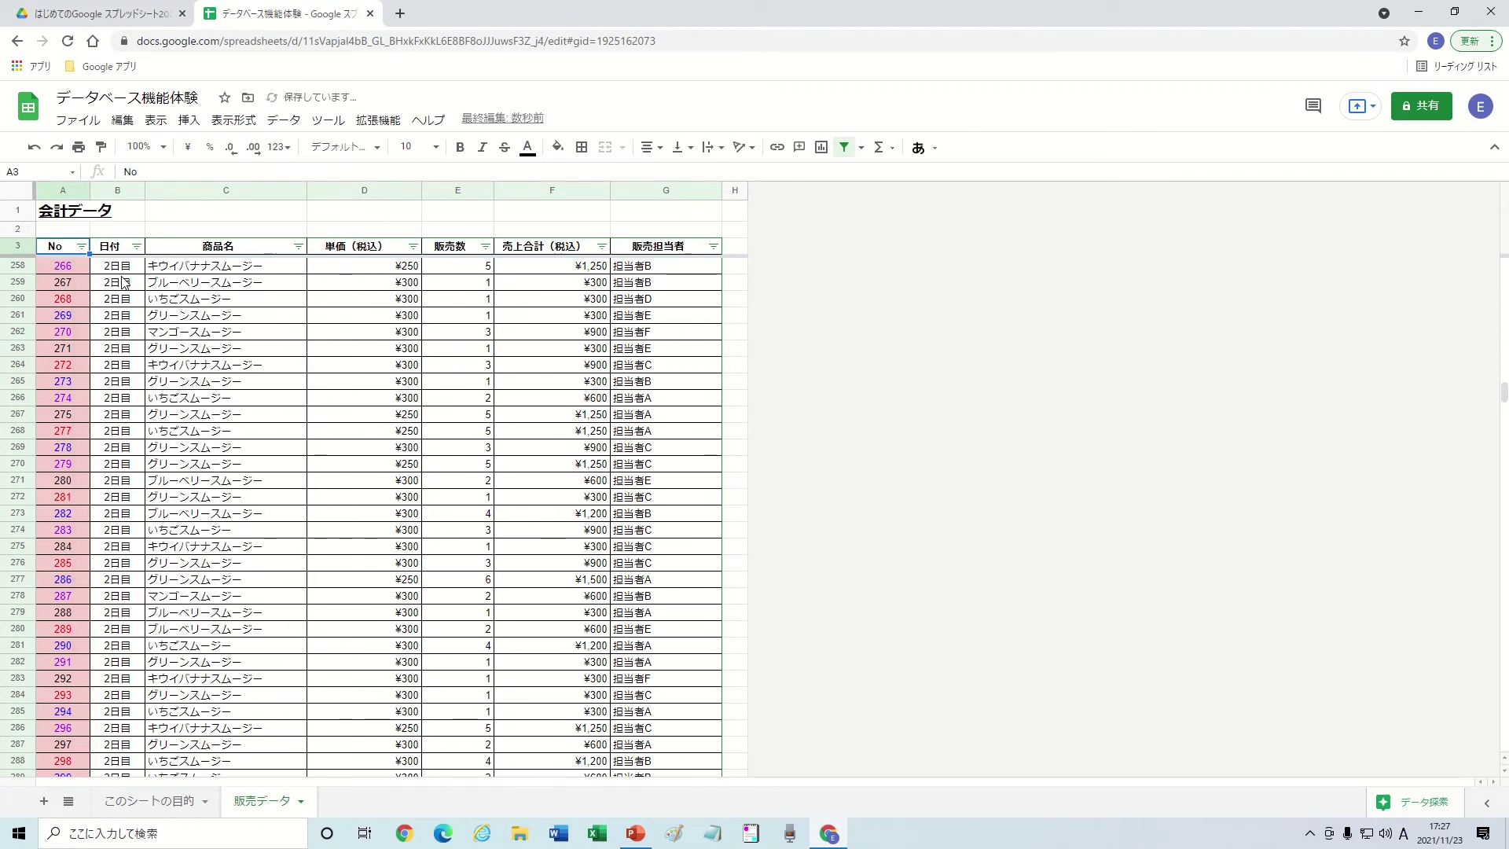
click(298, 247)
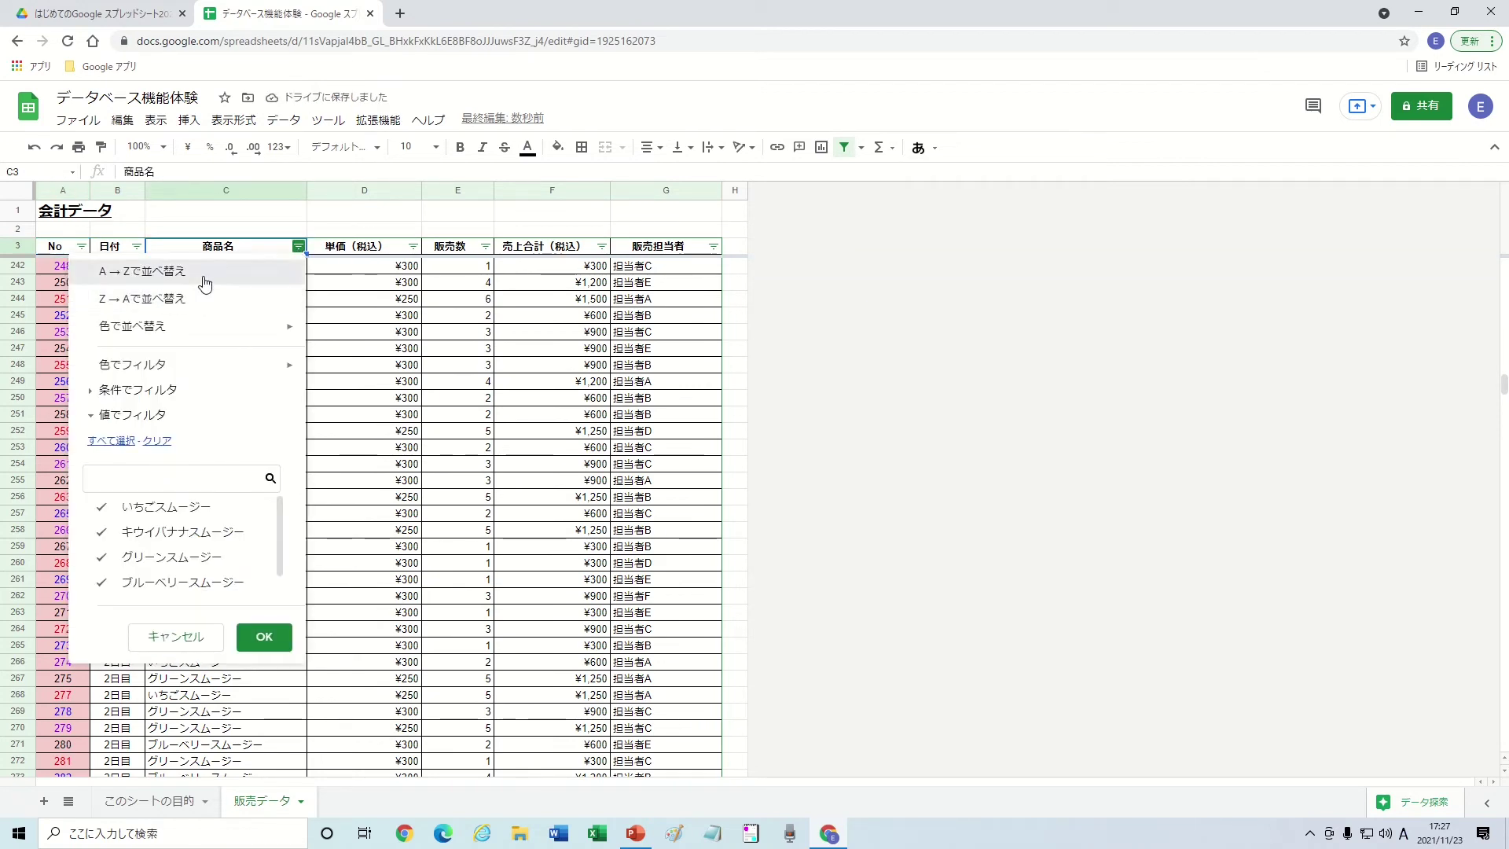
click(181, 271)
click(299, 247)
click(255, 298)
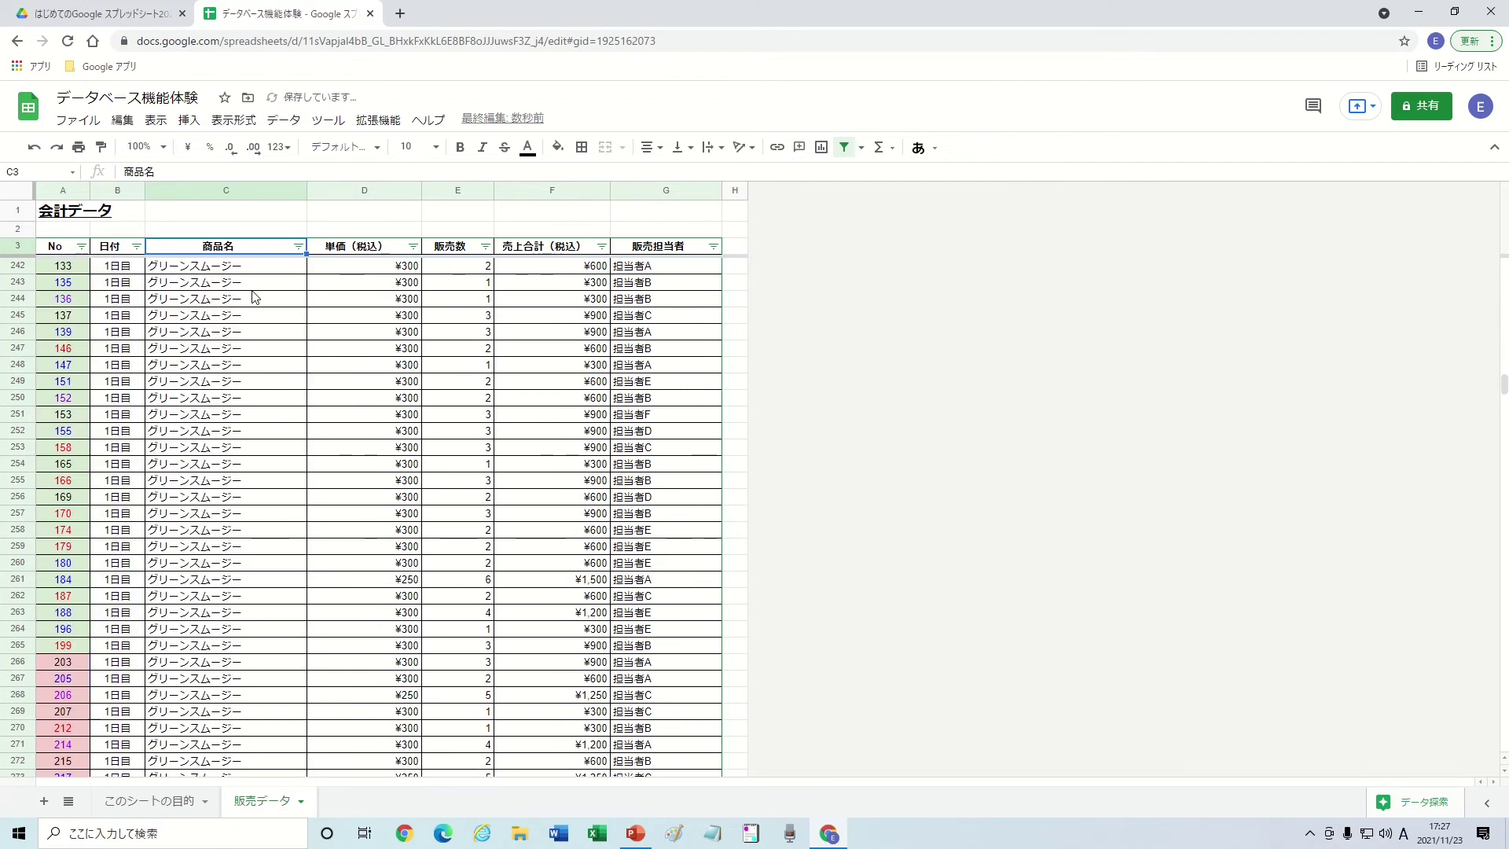
Step: Re-sort the table ascending by No so it starts from No 1
scroll(255, 298, up, 7)
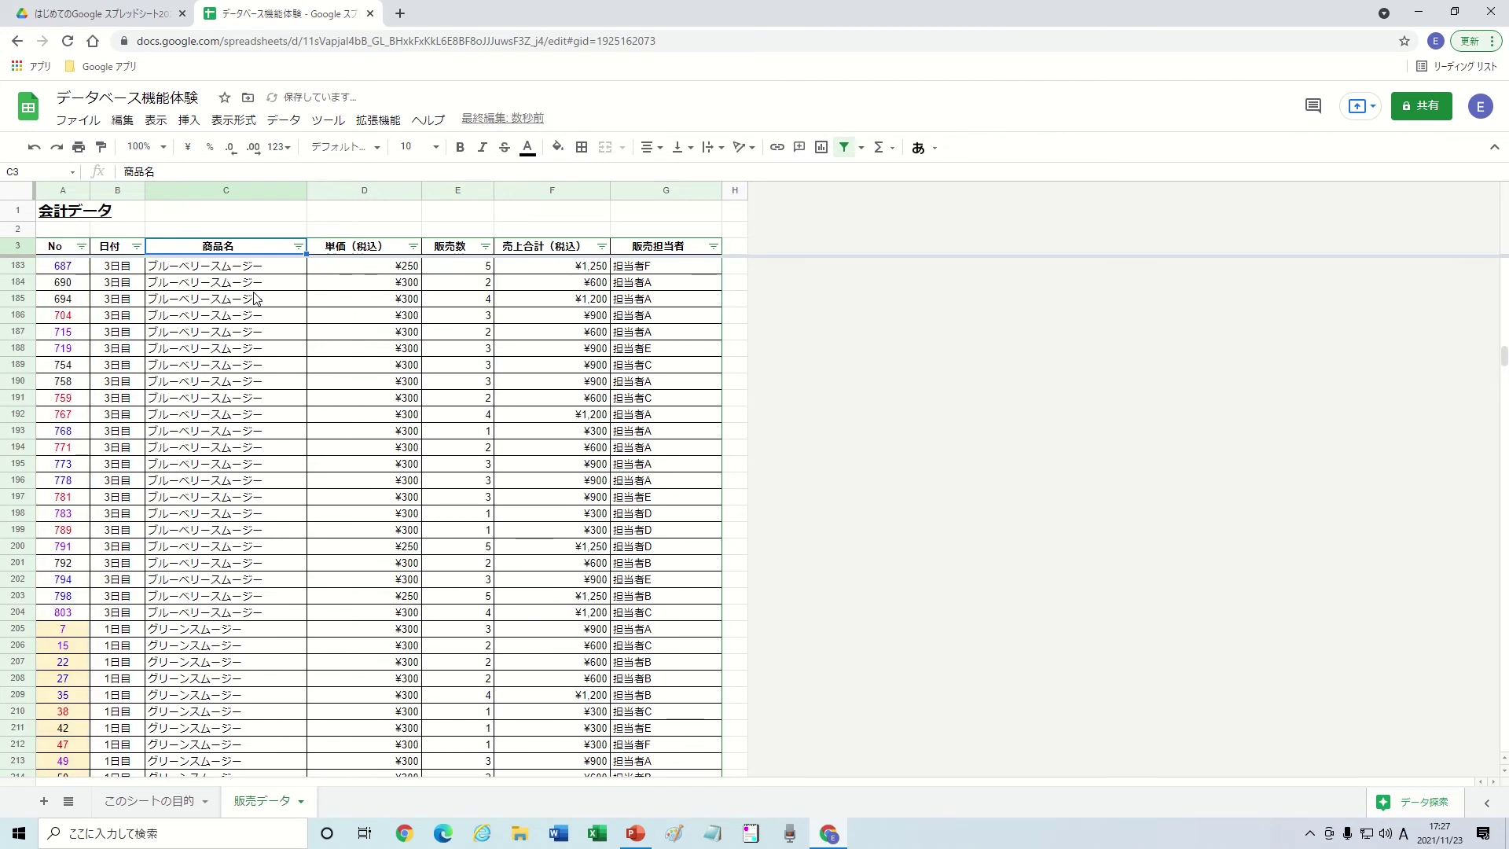
scroll(255, 298, up, 7)
scroll(256, 298, up, 7)
scroll(256, 298, up, 7)
scroll(256, 298, up, 7)
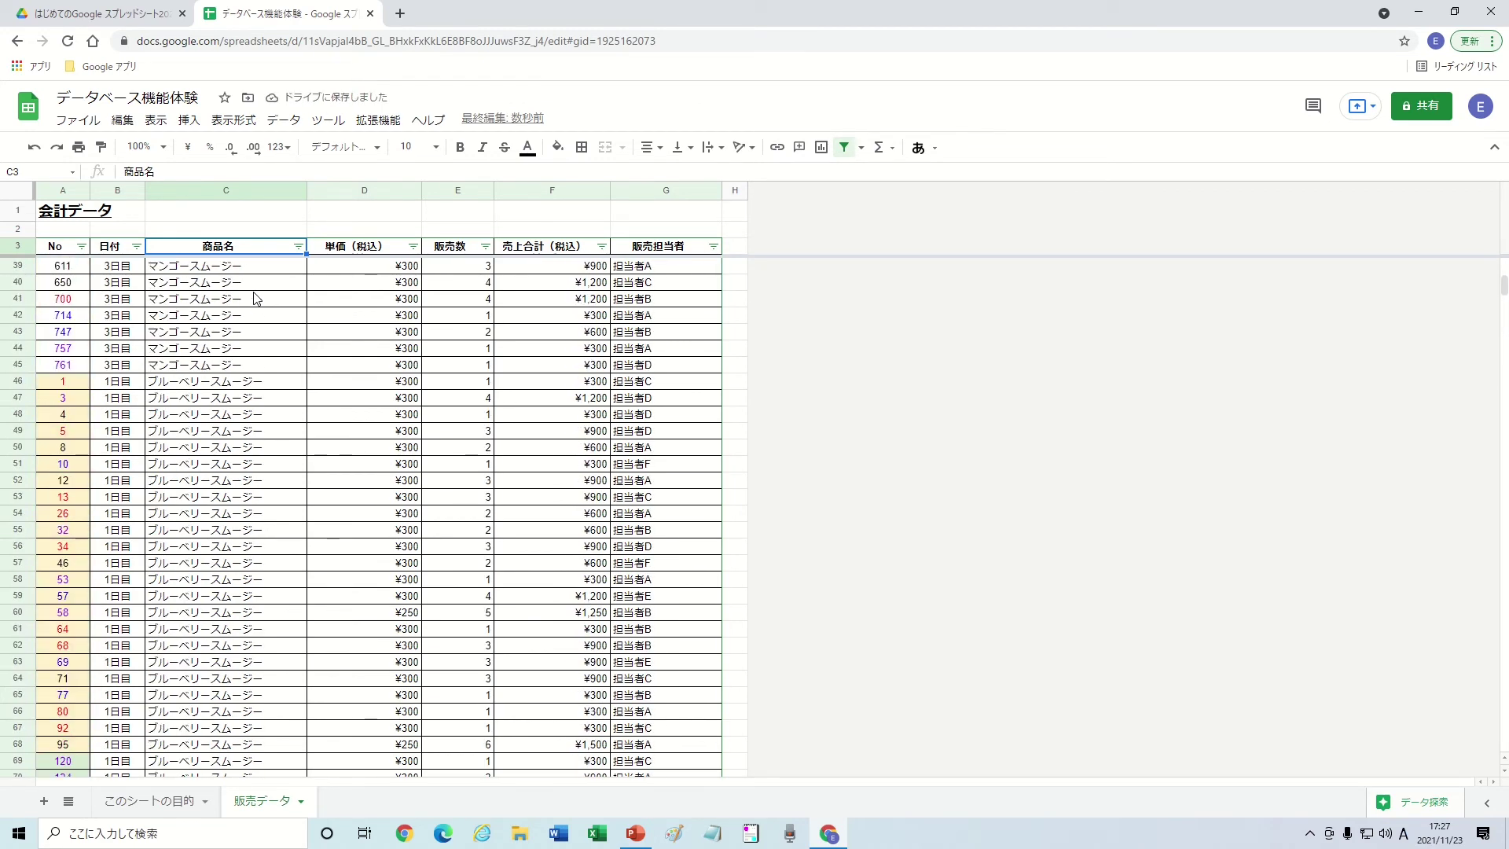
scroll(255, 298, up, 7)
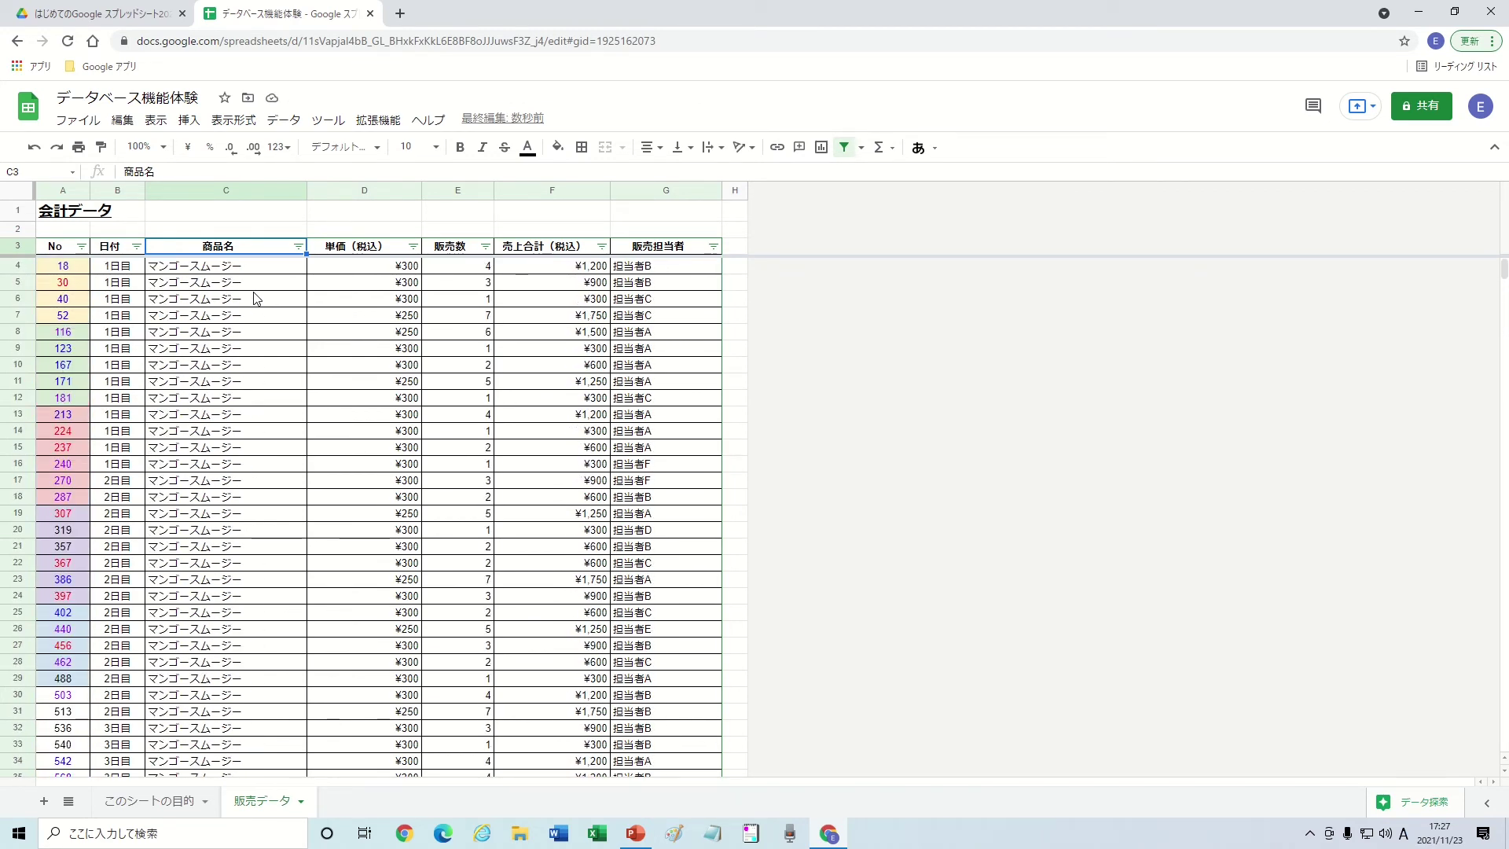
click(82, 247)
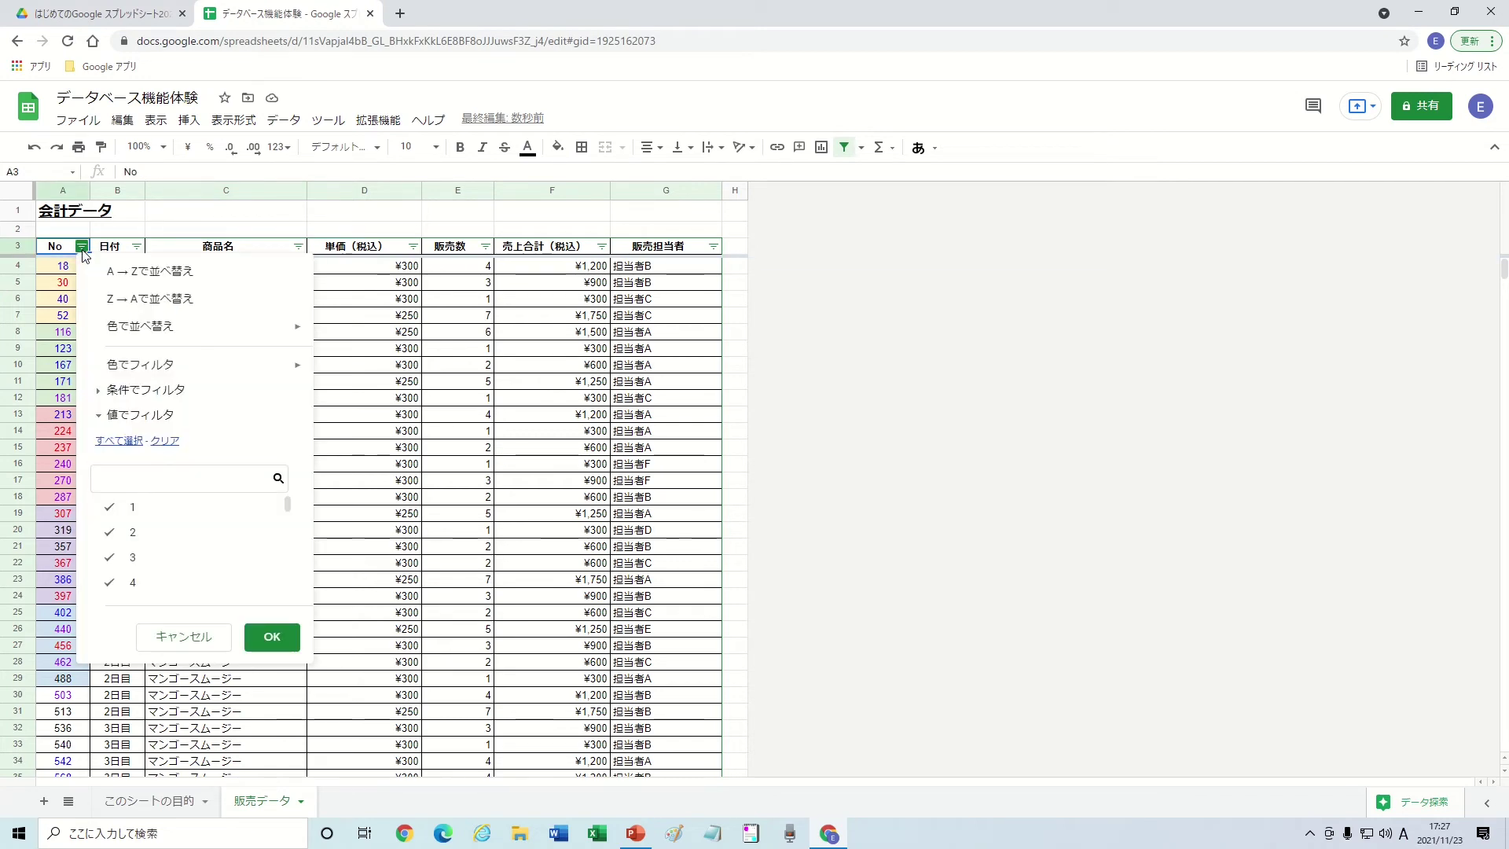
click(110, 272)
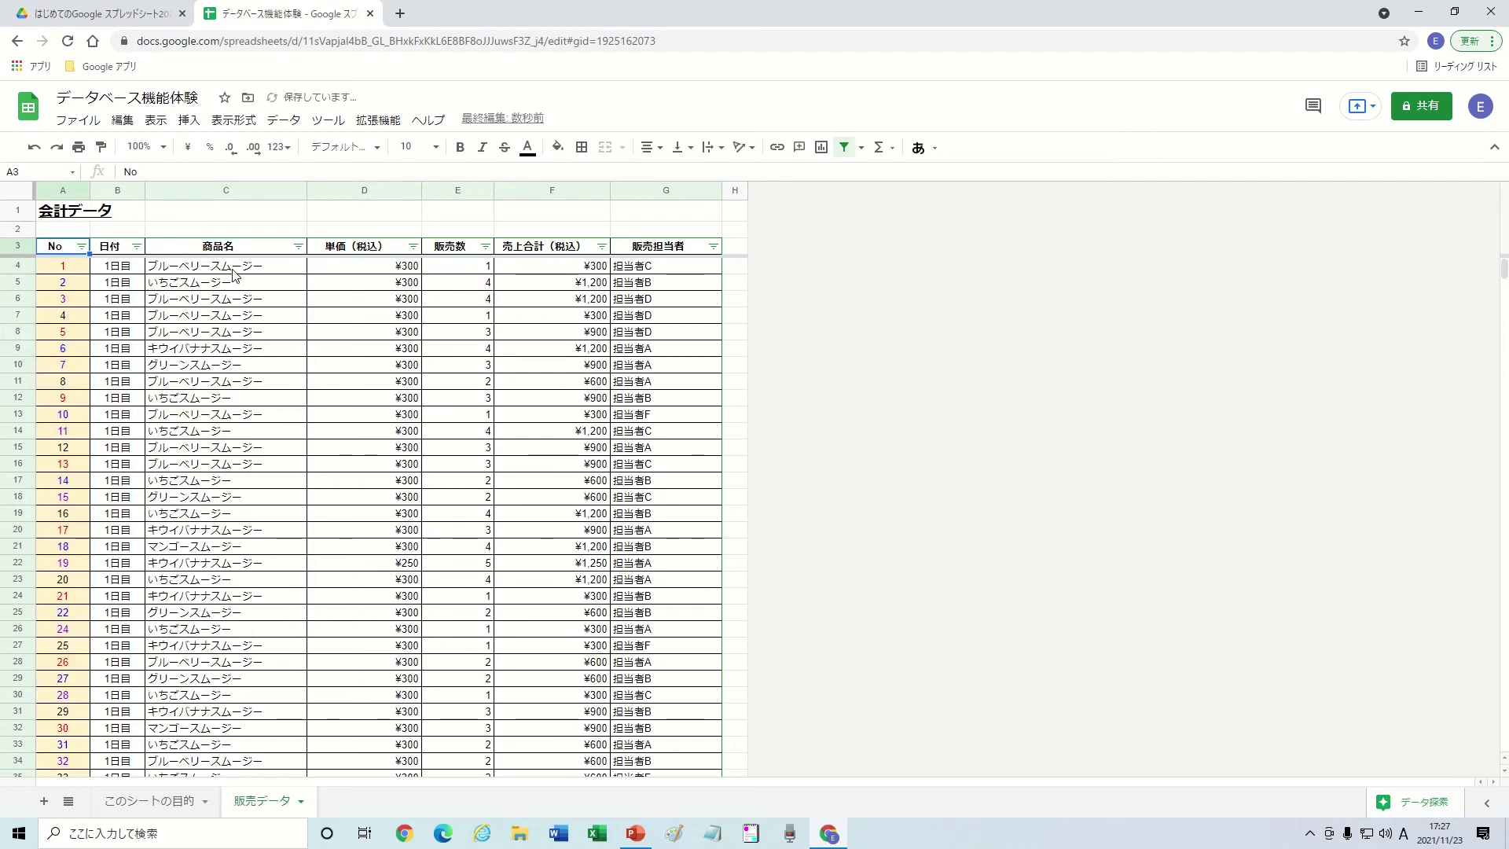
click(232, 271)
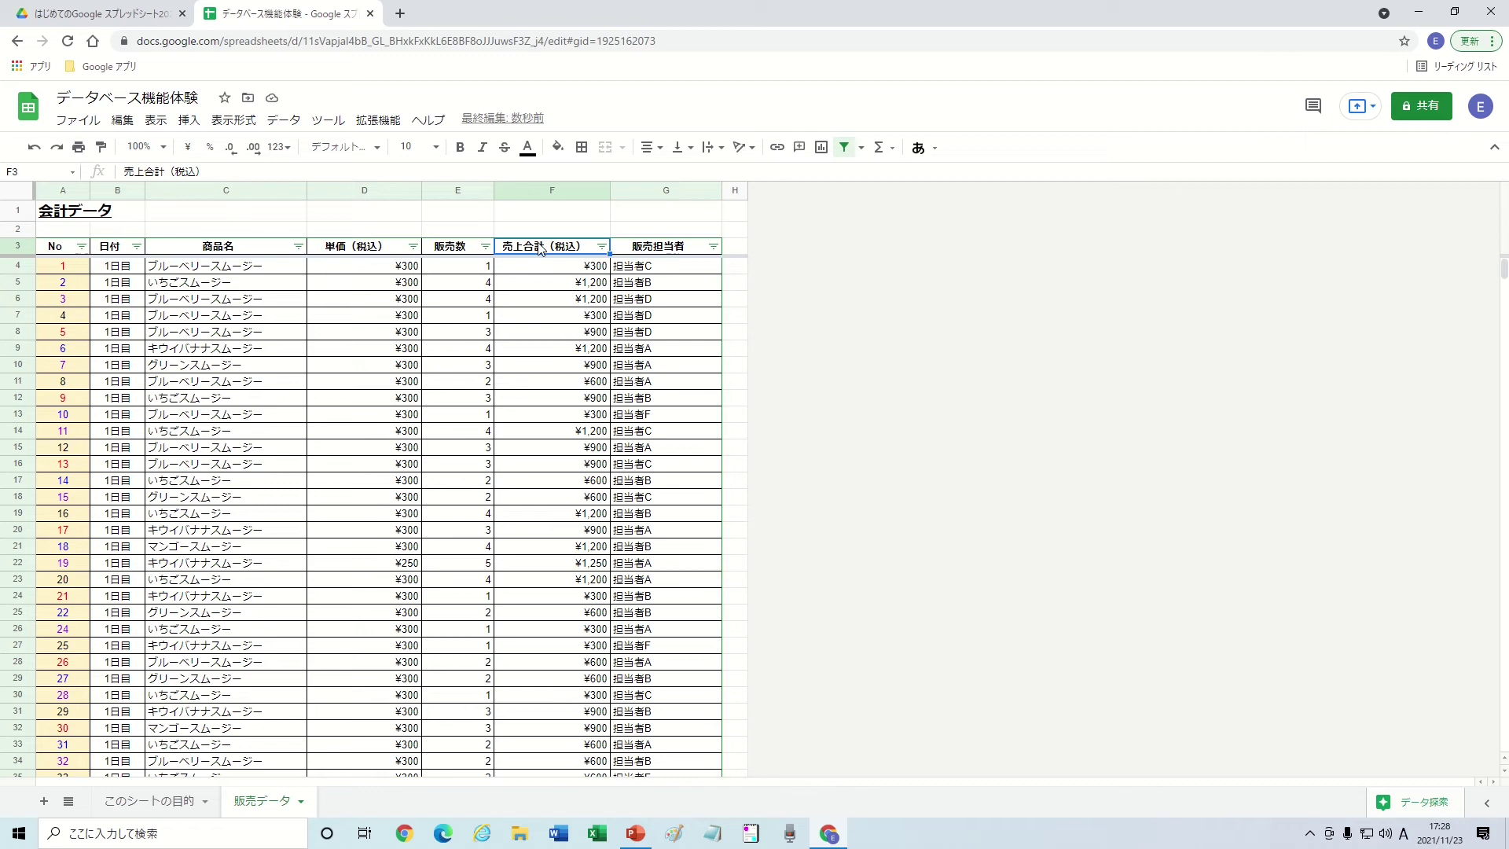
Step: Sort the table Z→A by 売上合計（税込） and scroll through the reordered rows
click(601, 247)
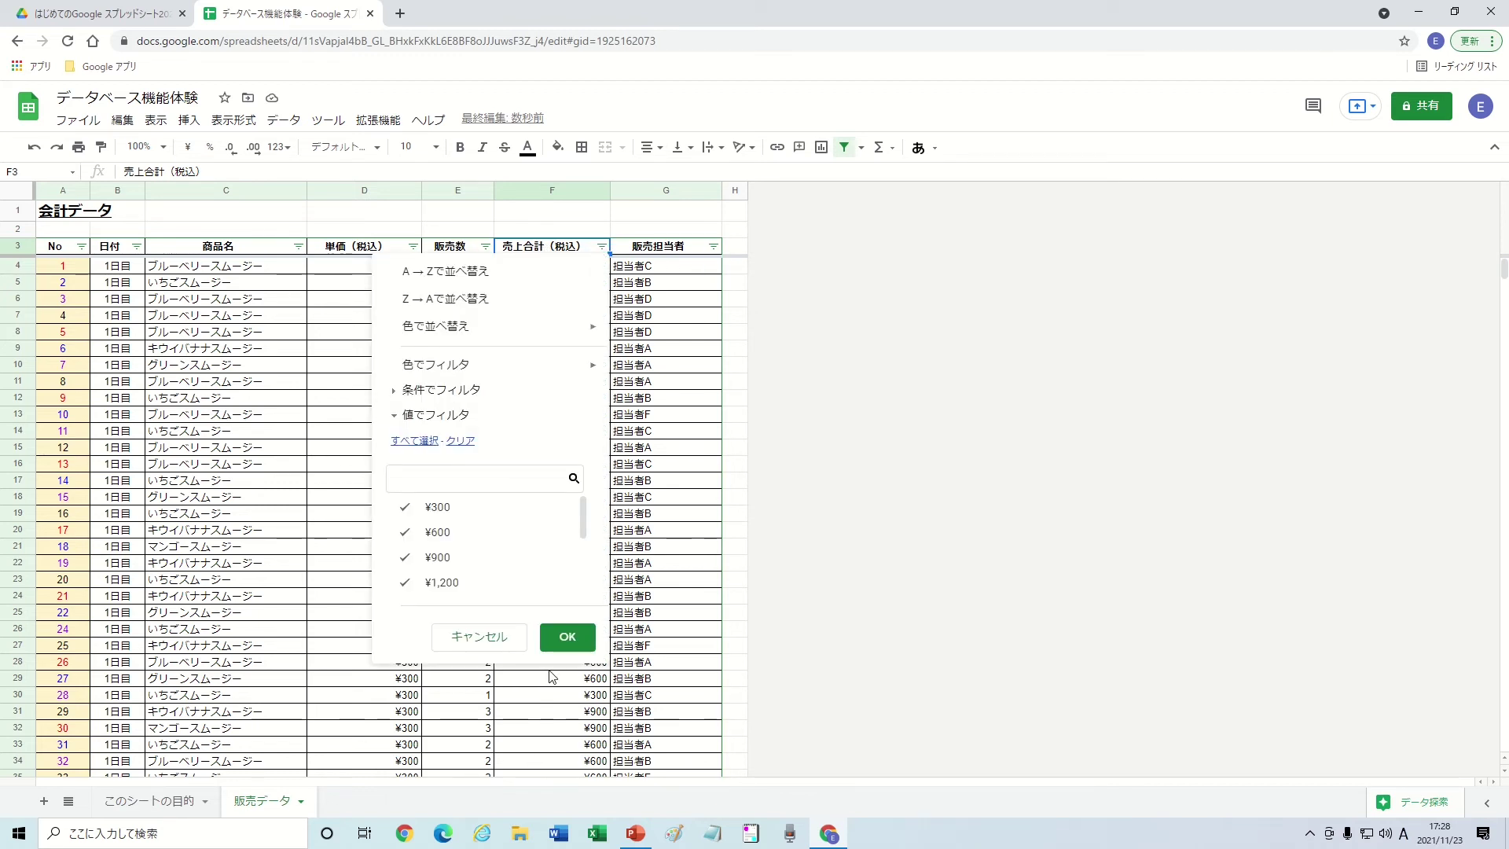
click(568, 637)
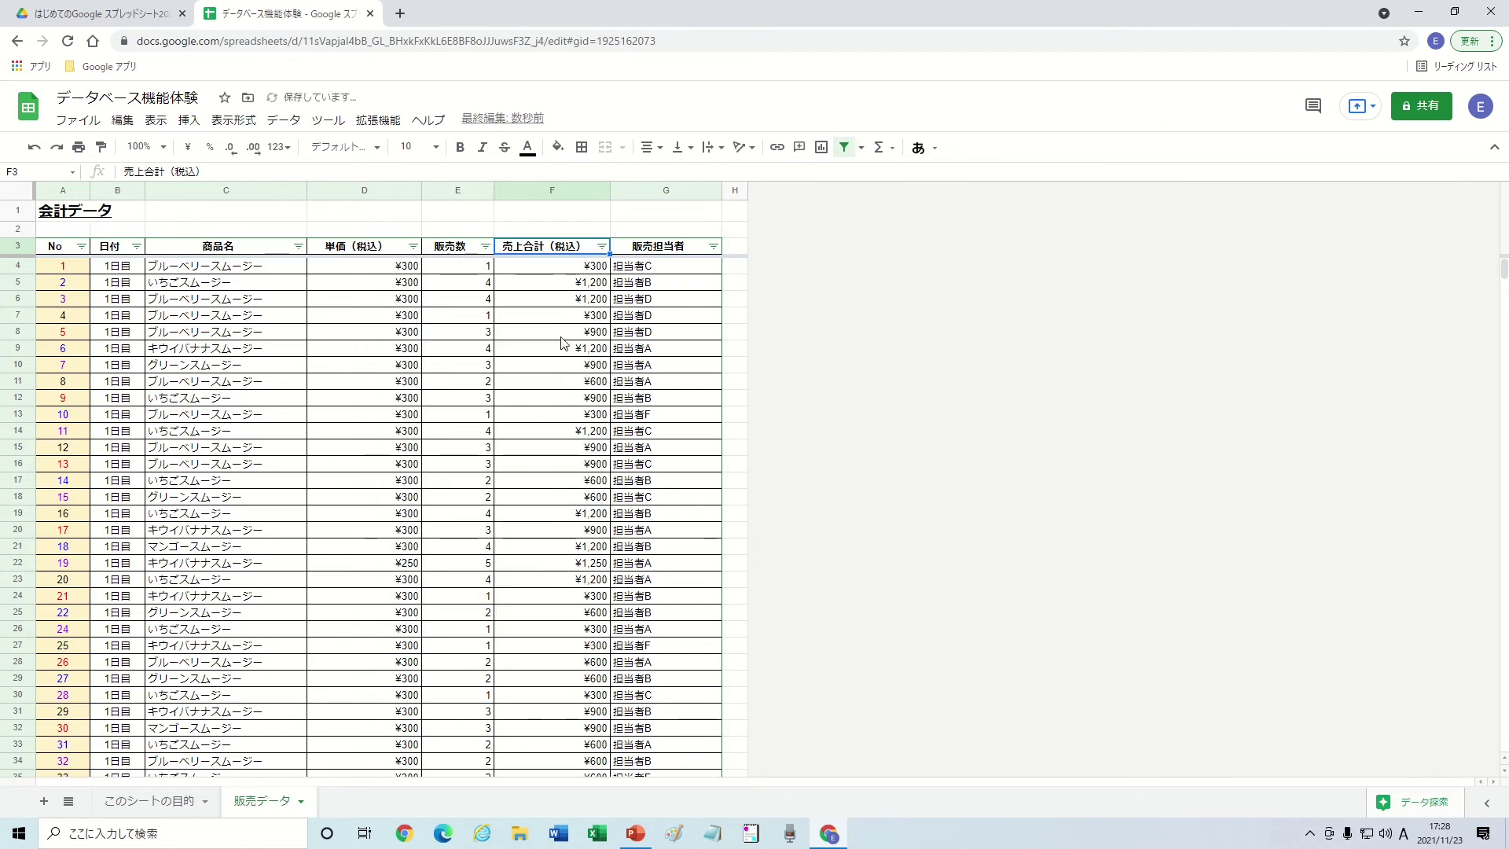
click(603, 247)
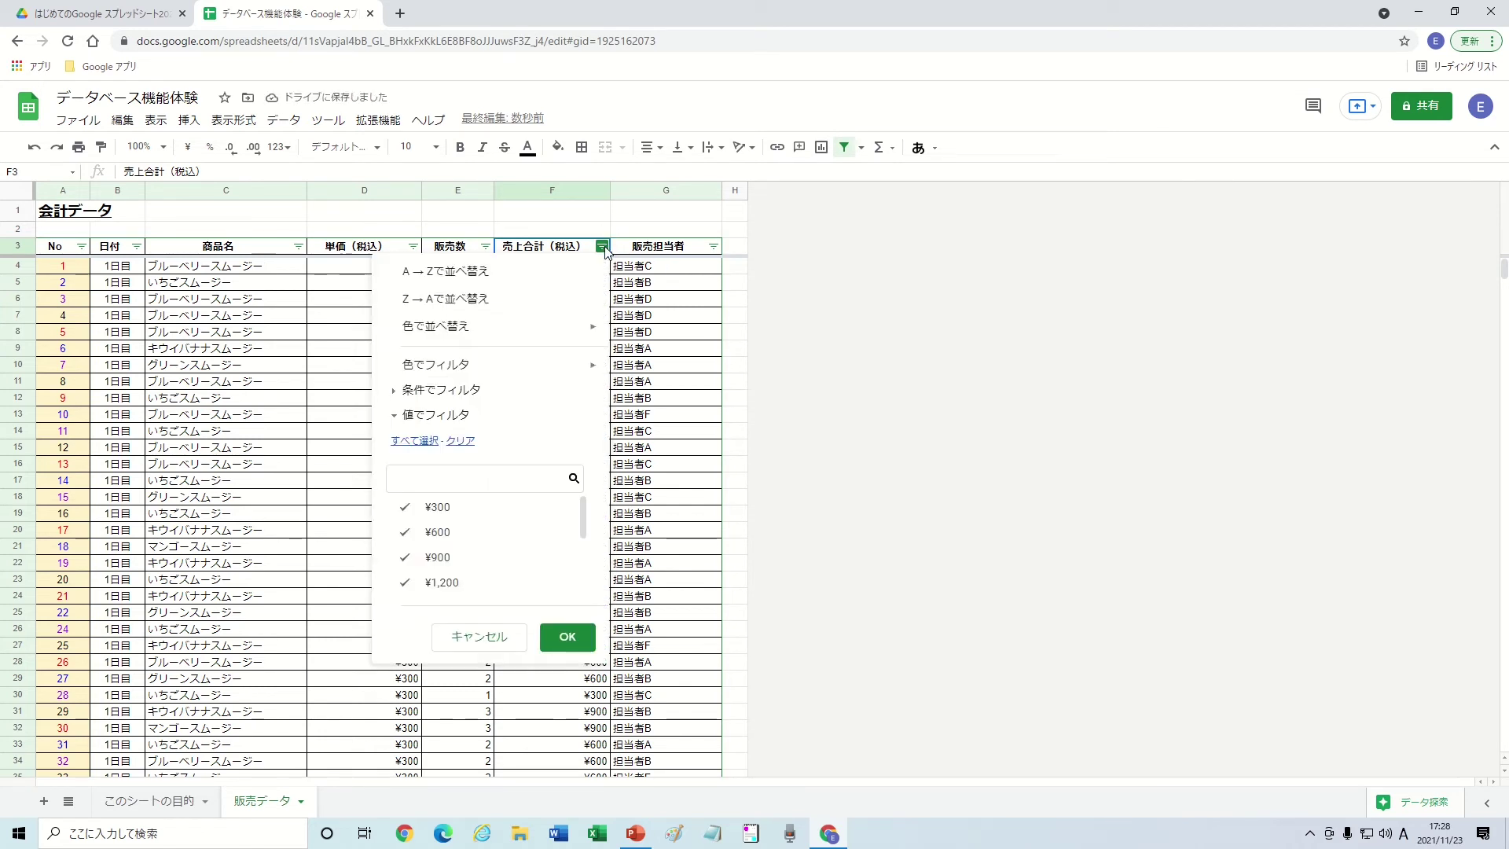
click(525, 306)
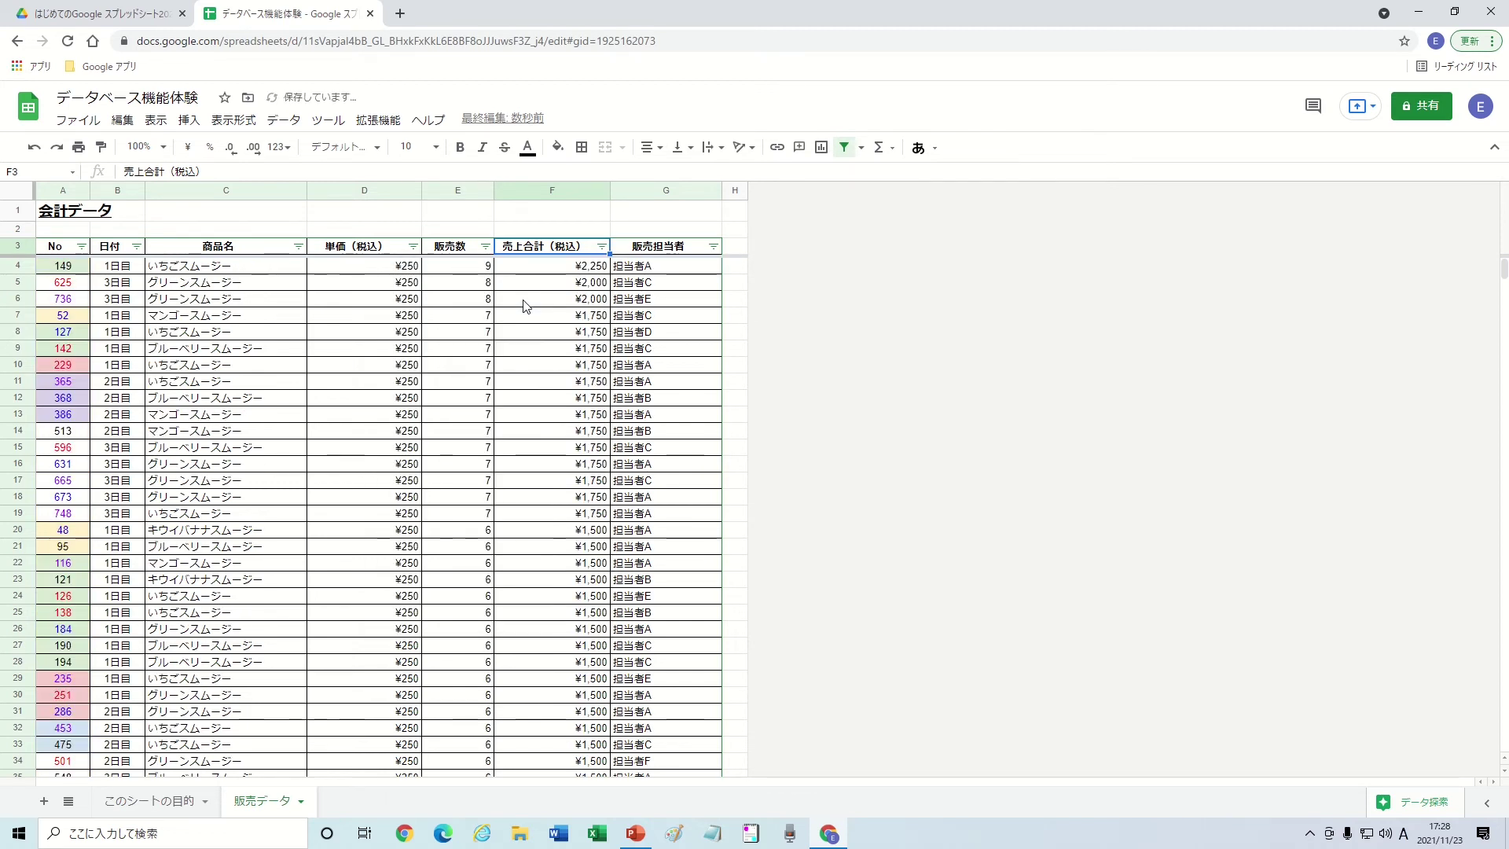
click(602, 247)
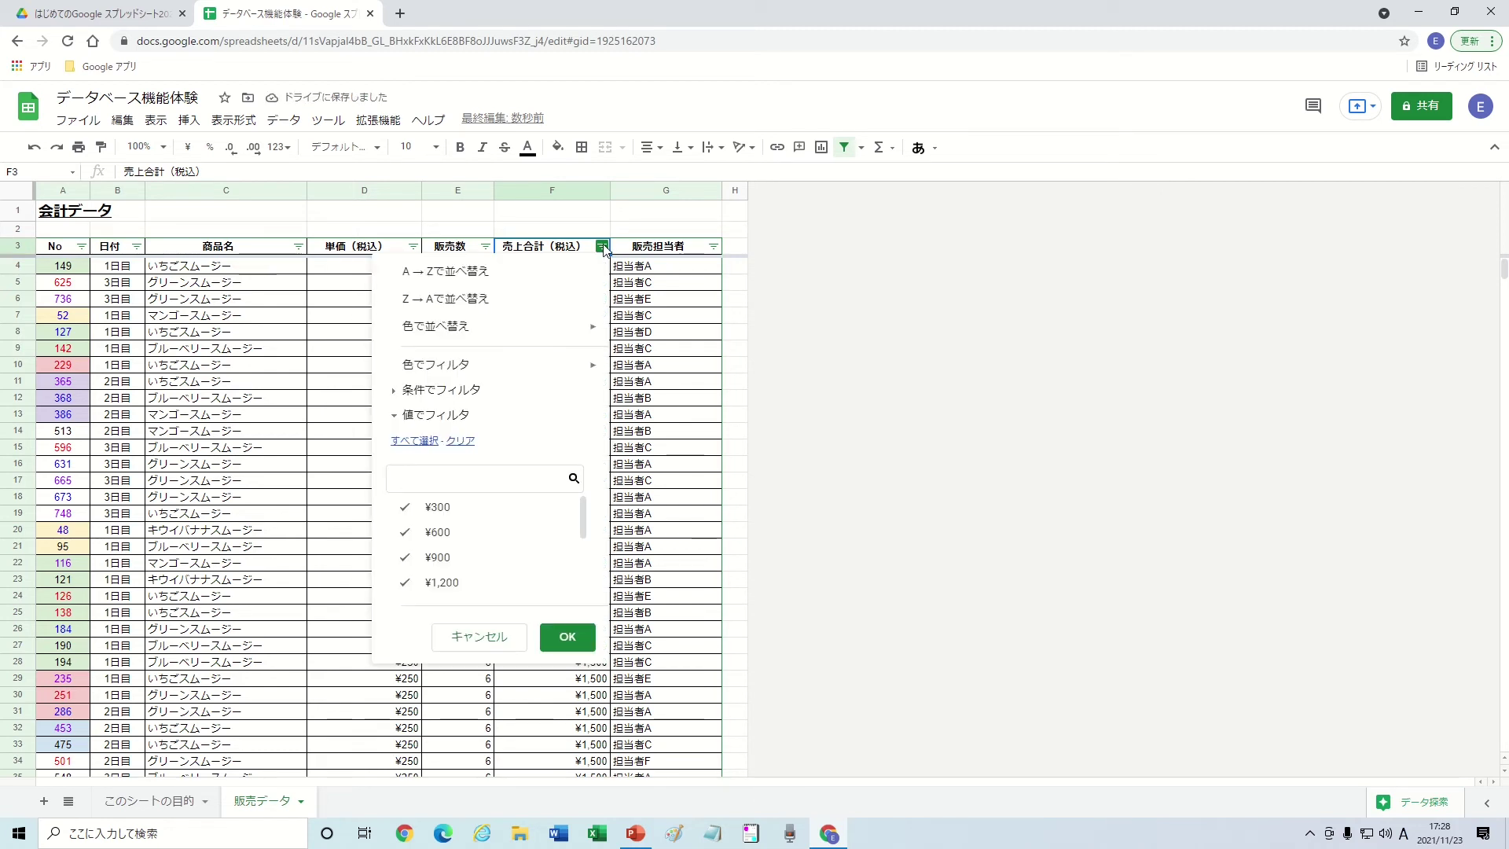
click(504, 308)
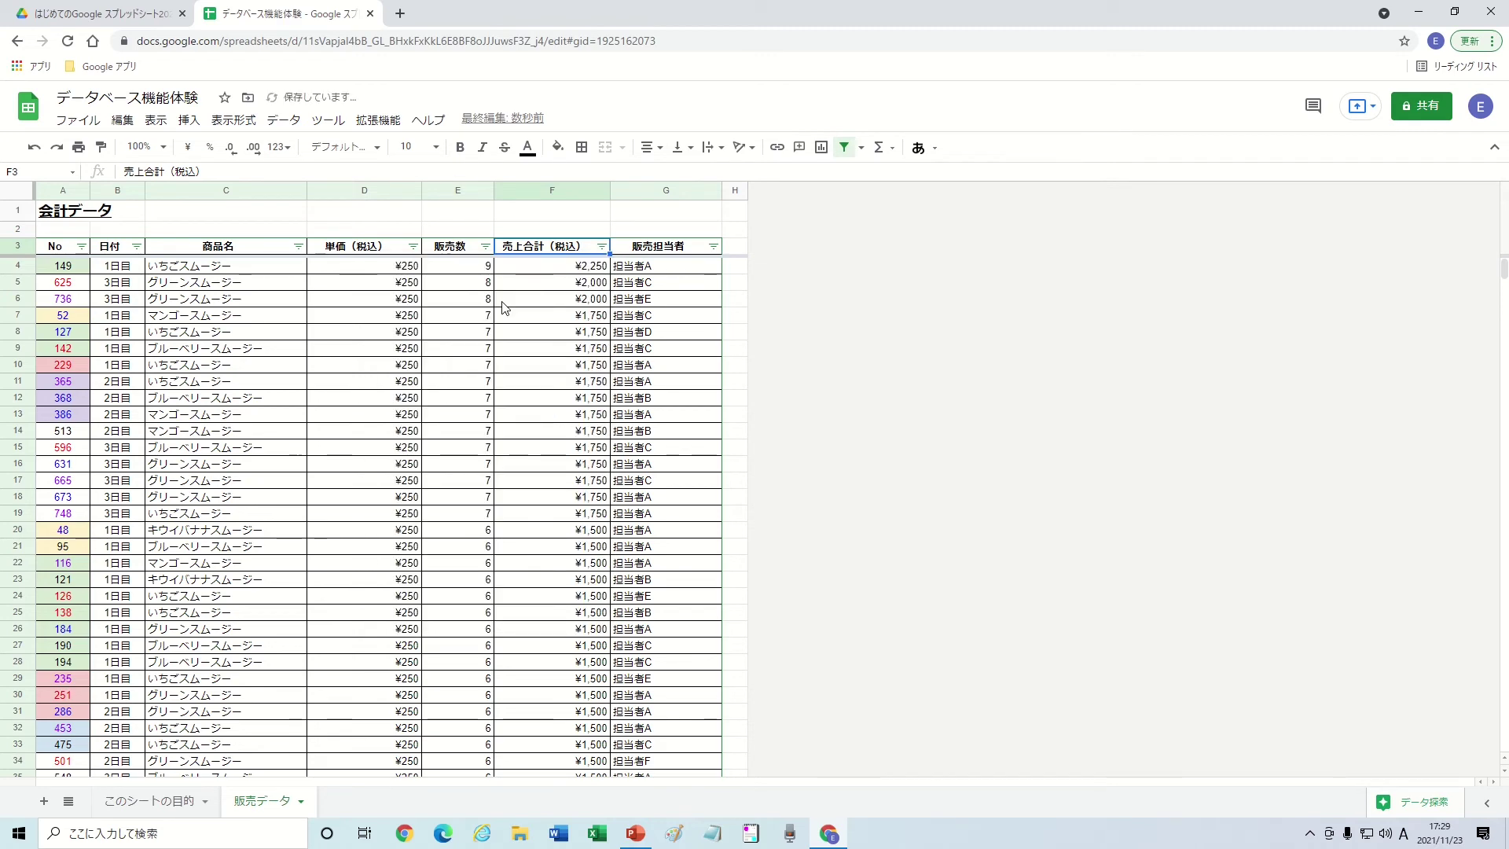
scroll(504, 308, down, 6)
scroll(504, 308, down, 6)
scroll(504, 309, down, 6)
scroll(504, 308, down, 5)
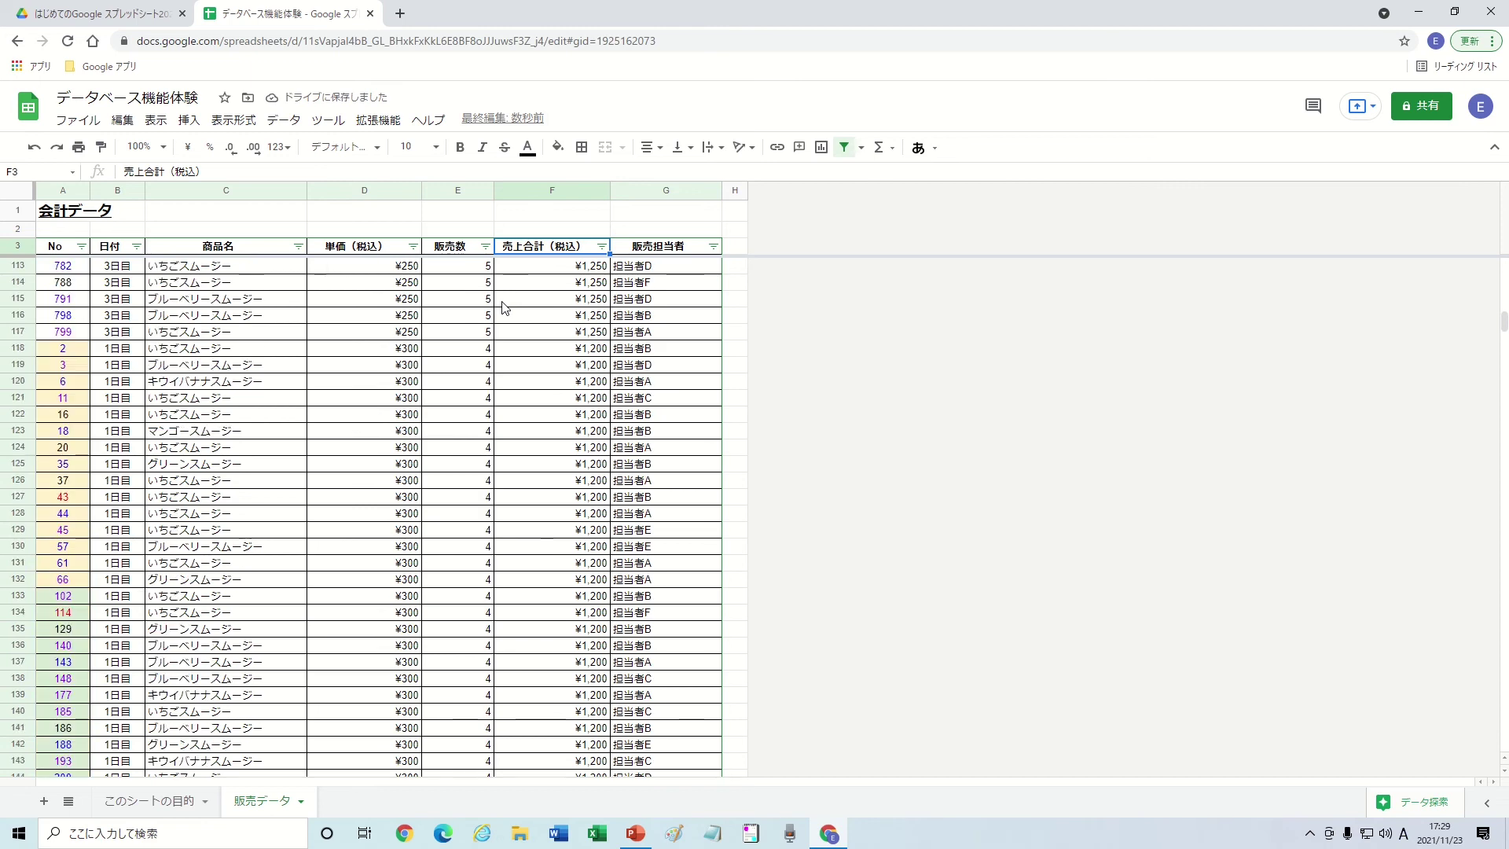
scroll(504, 308, down, 8)
scroll(504, 309, up, 5)
scroll(504, 308, up, 6)
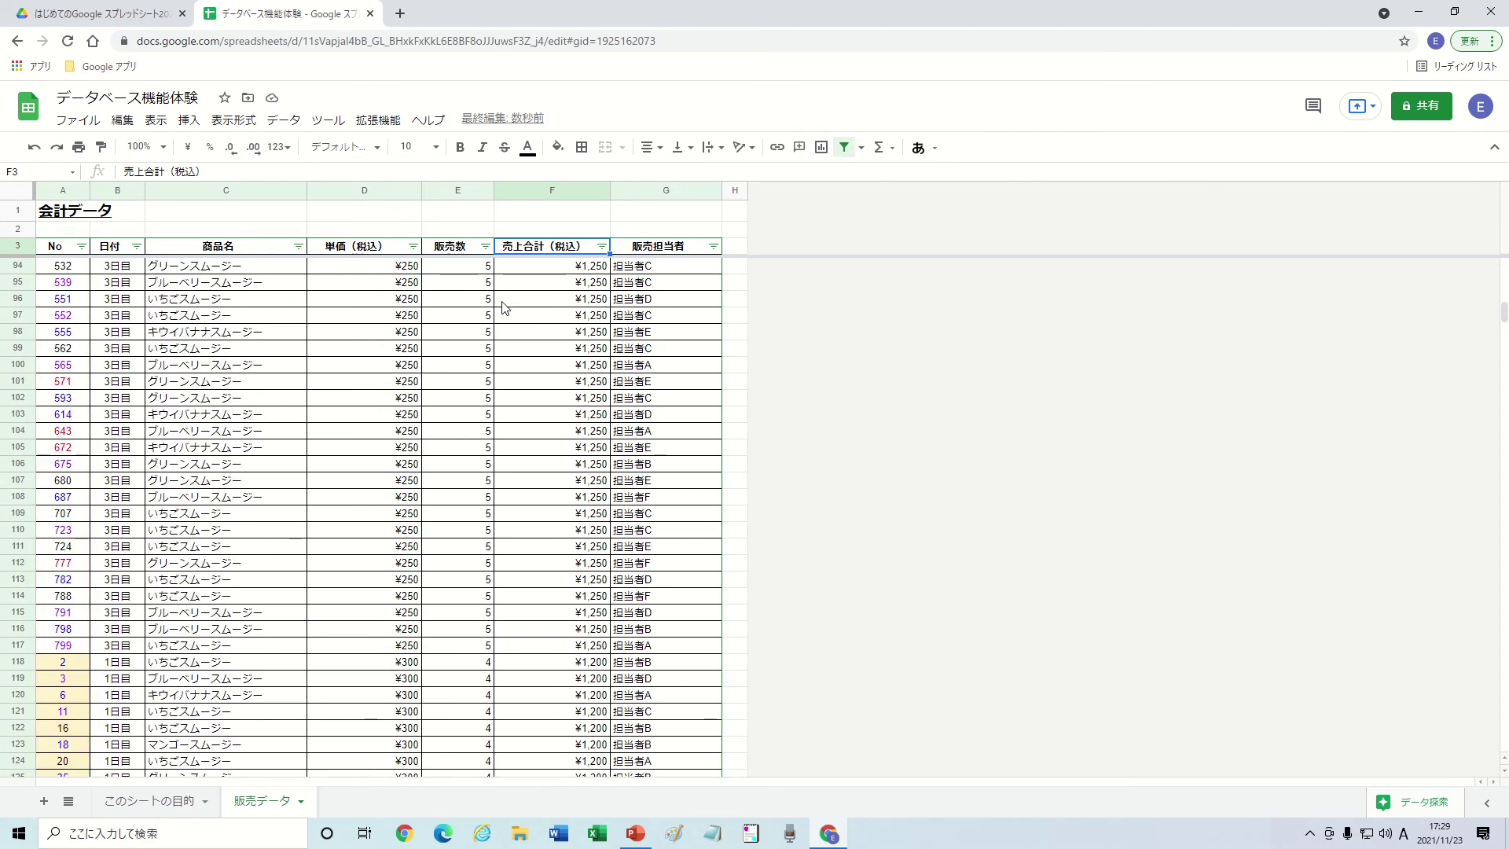
scroll(504, 308, up, 6)
scroll(504, 308, up, 6)
scroll(504, 309, up, 5)
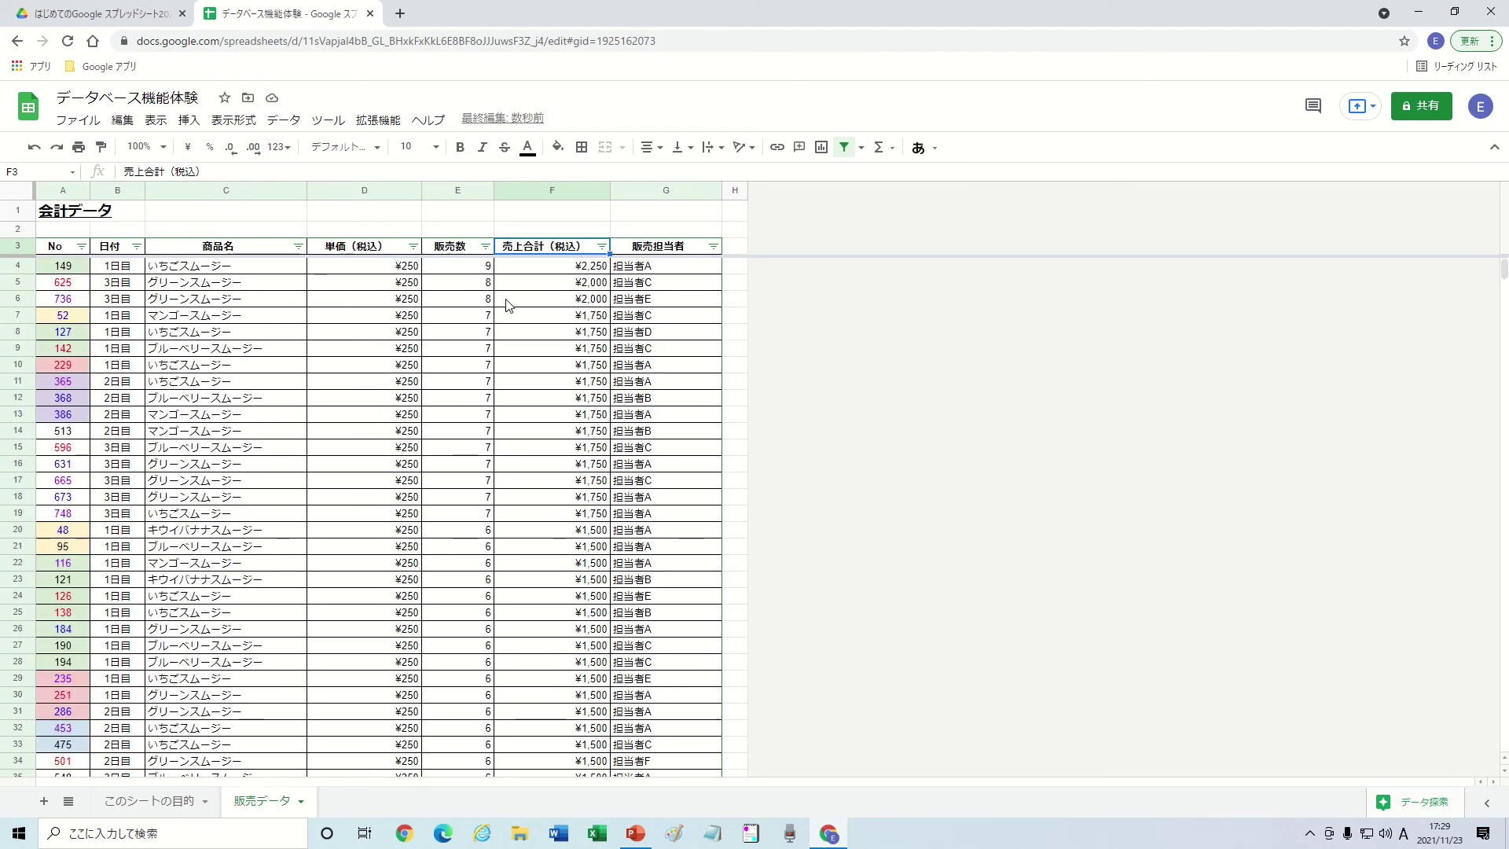
Step: Inspect the top sales totals and F6's formula, then select the No cells below the header
mouse_move(534, 250)
mouse_down()
mouse_move(539, 610)
mouse_move(533, 280)
mouse_up()
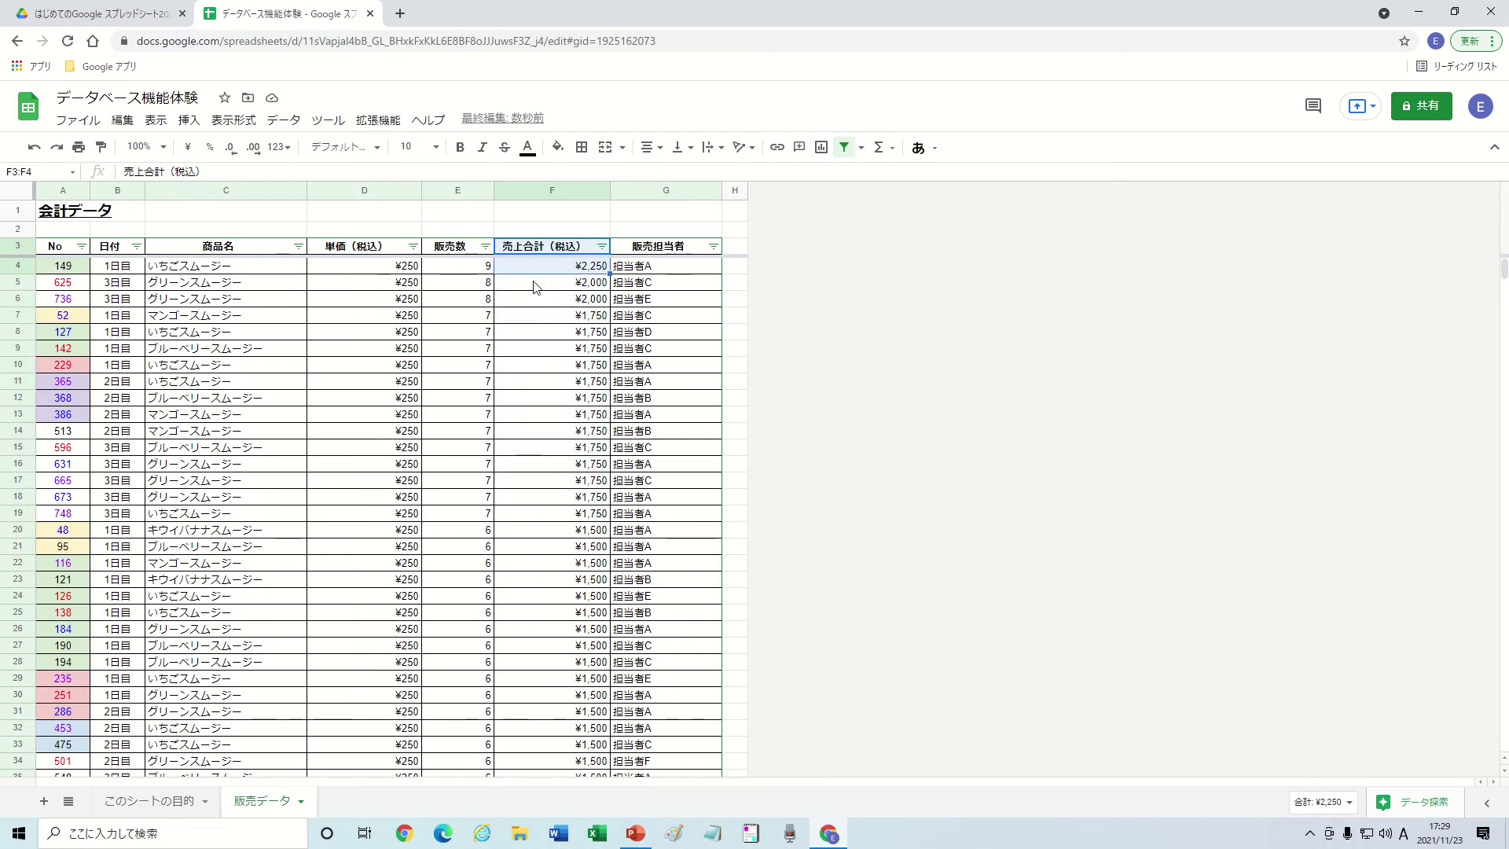
click(535, 300)
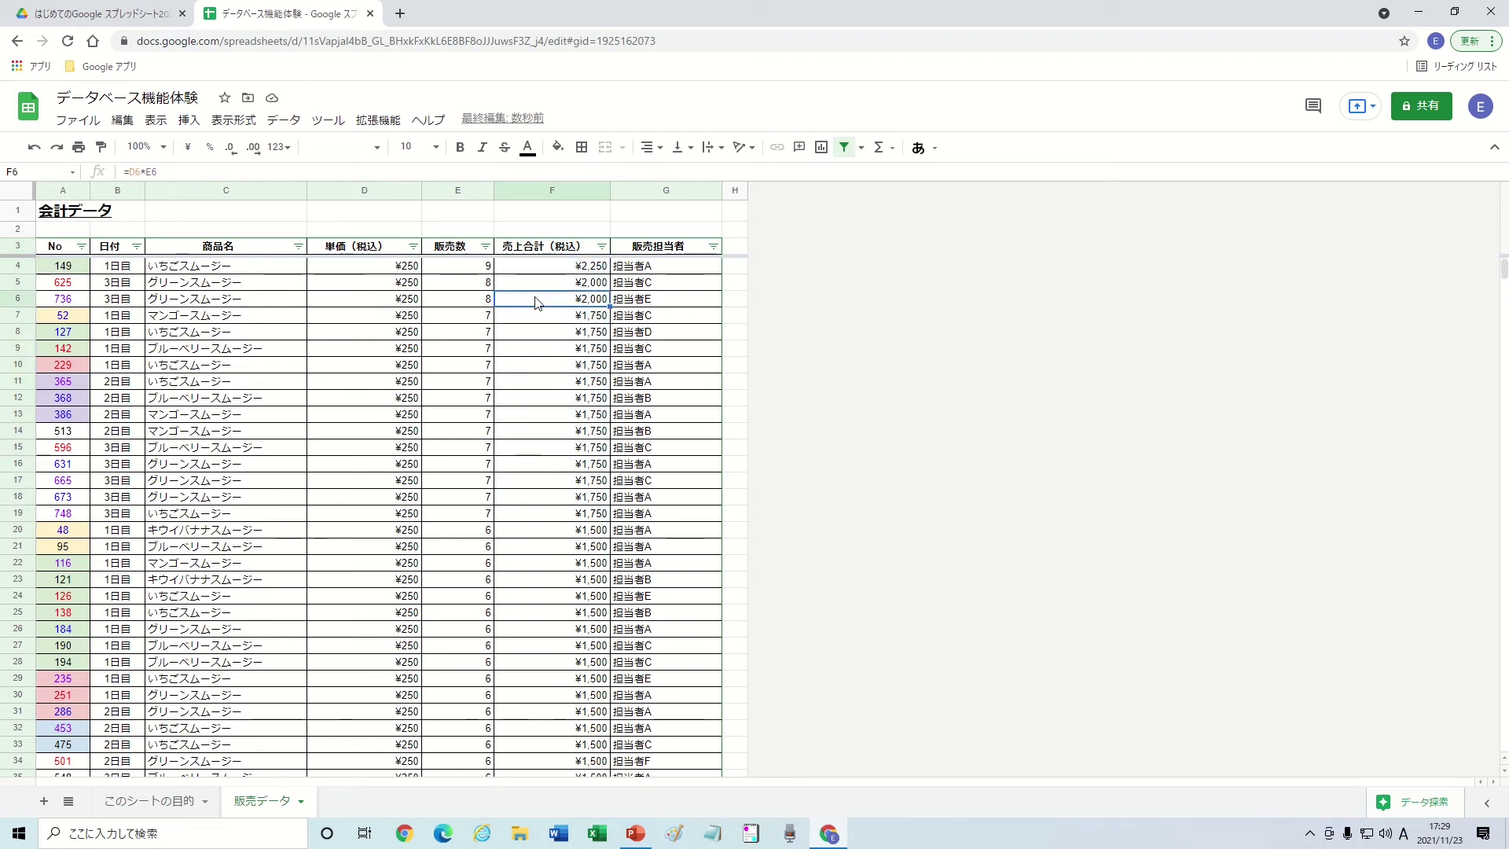
click(553, 243)
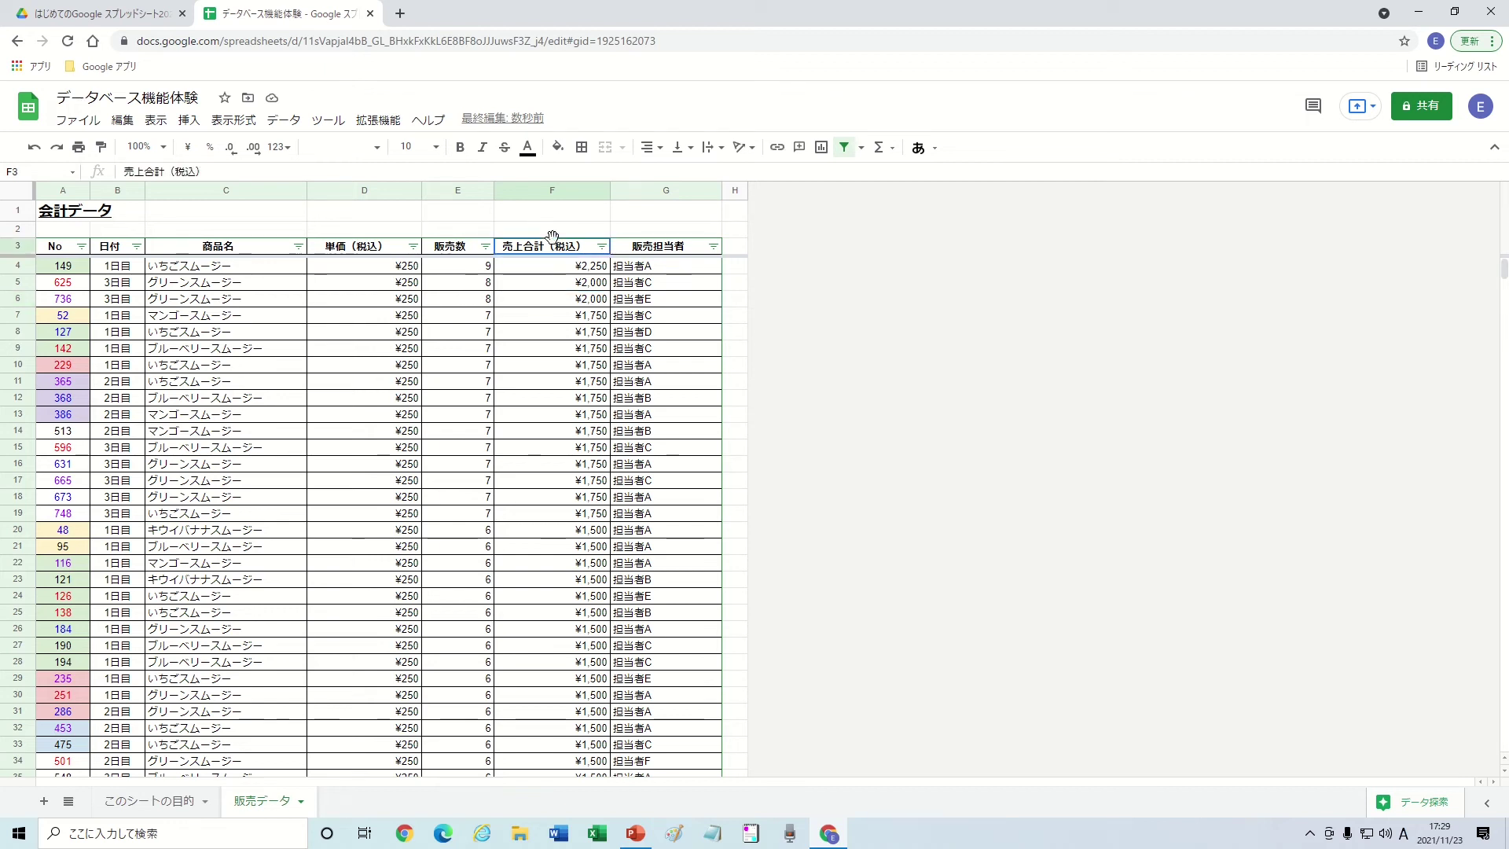
click(599, 248)
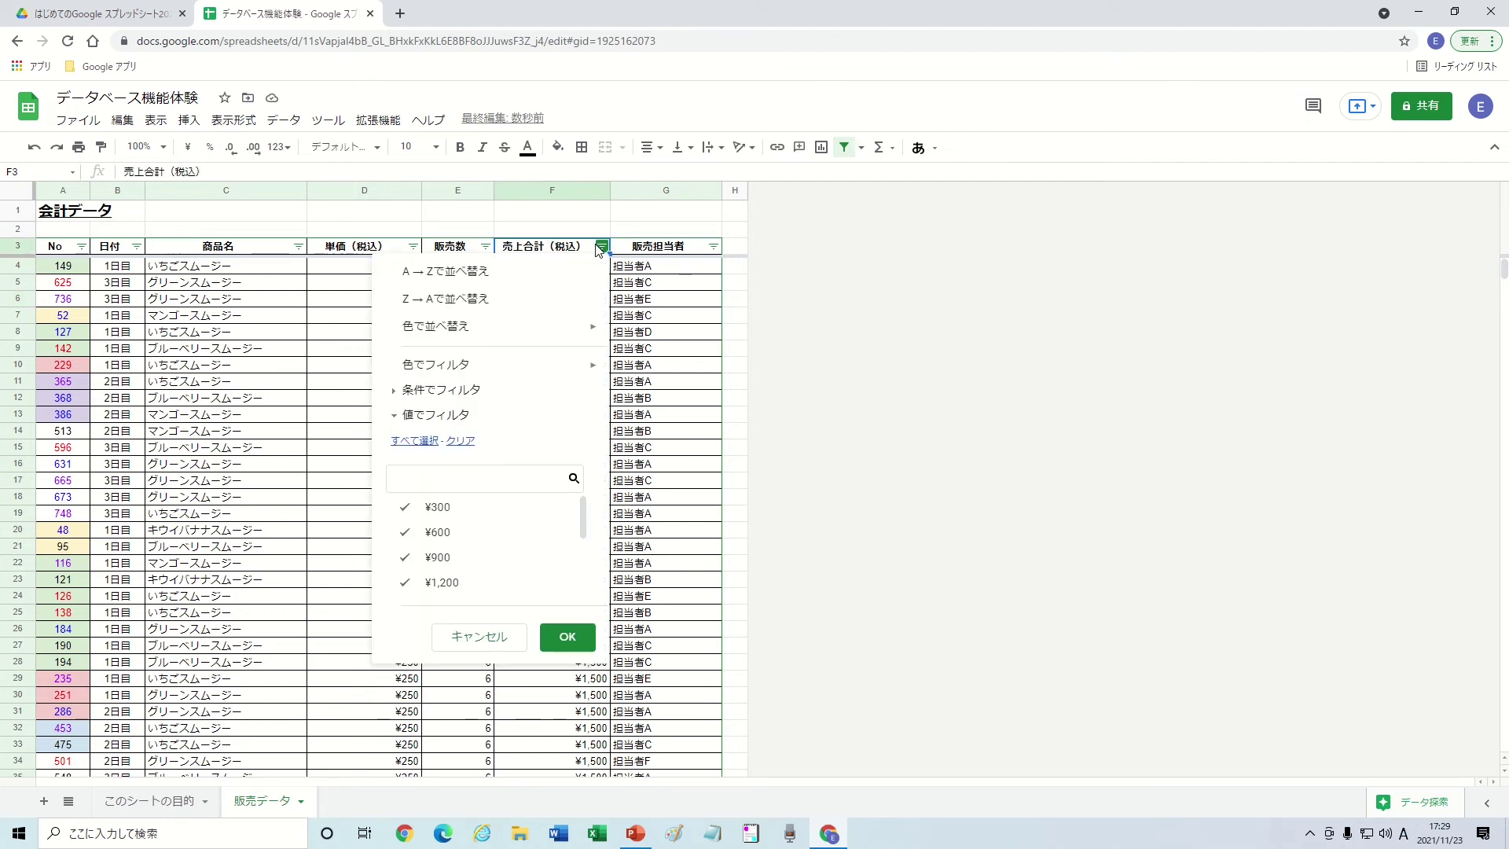
click(519, 637)
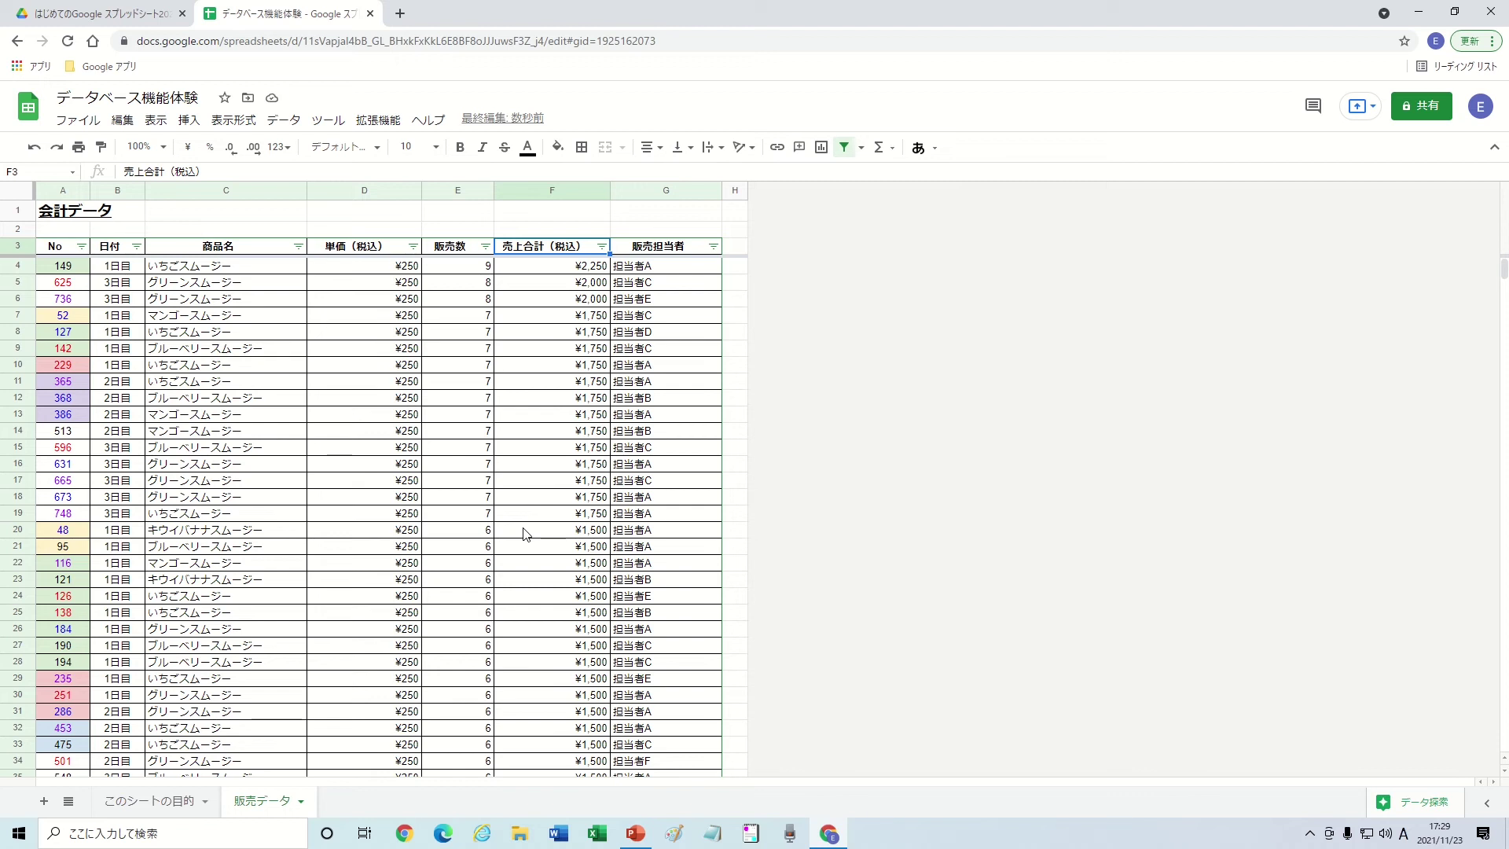
drag(59, 246, 69, 414)
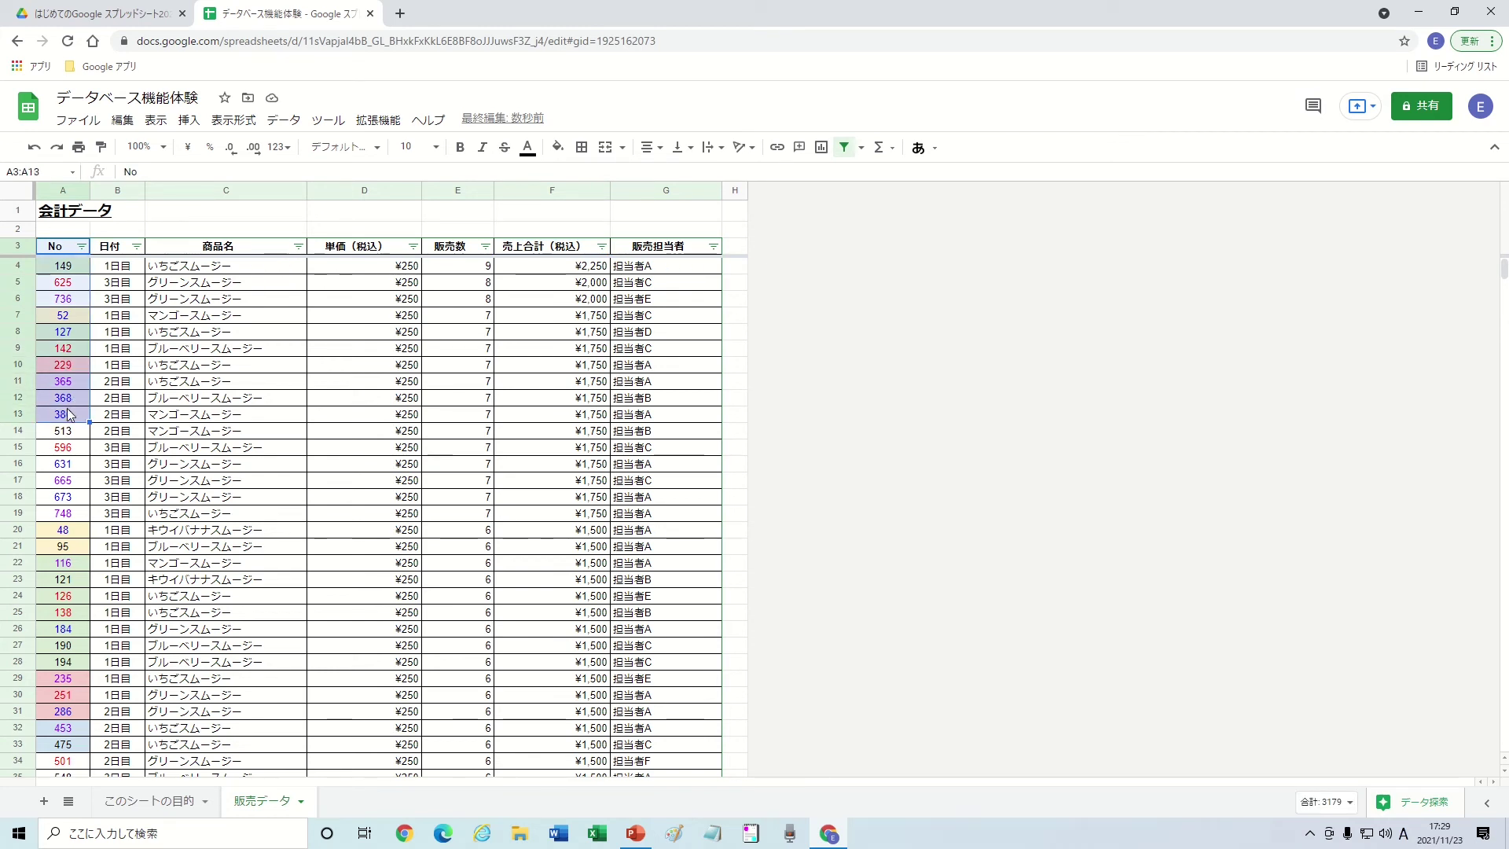
Step: Select the whole A3:G764 table from cell A3 with Ctrl+A and open the Data menu
click(66, 288)
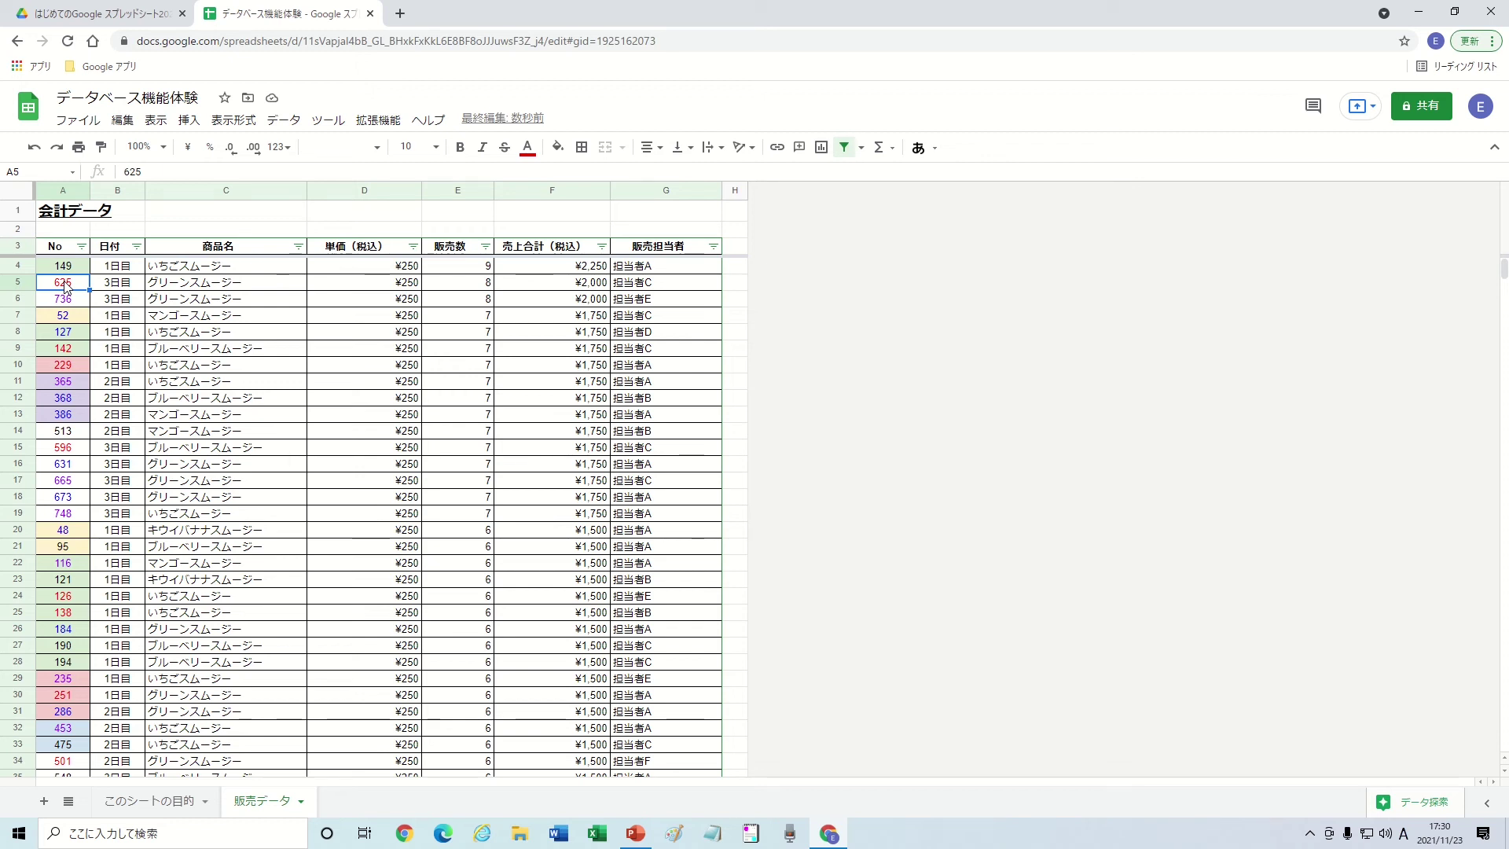
key(ctrl+a)
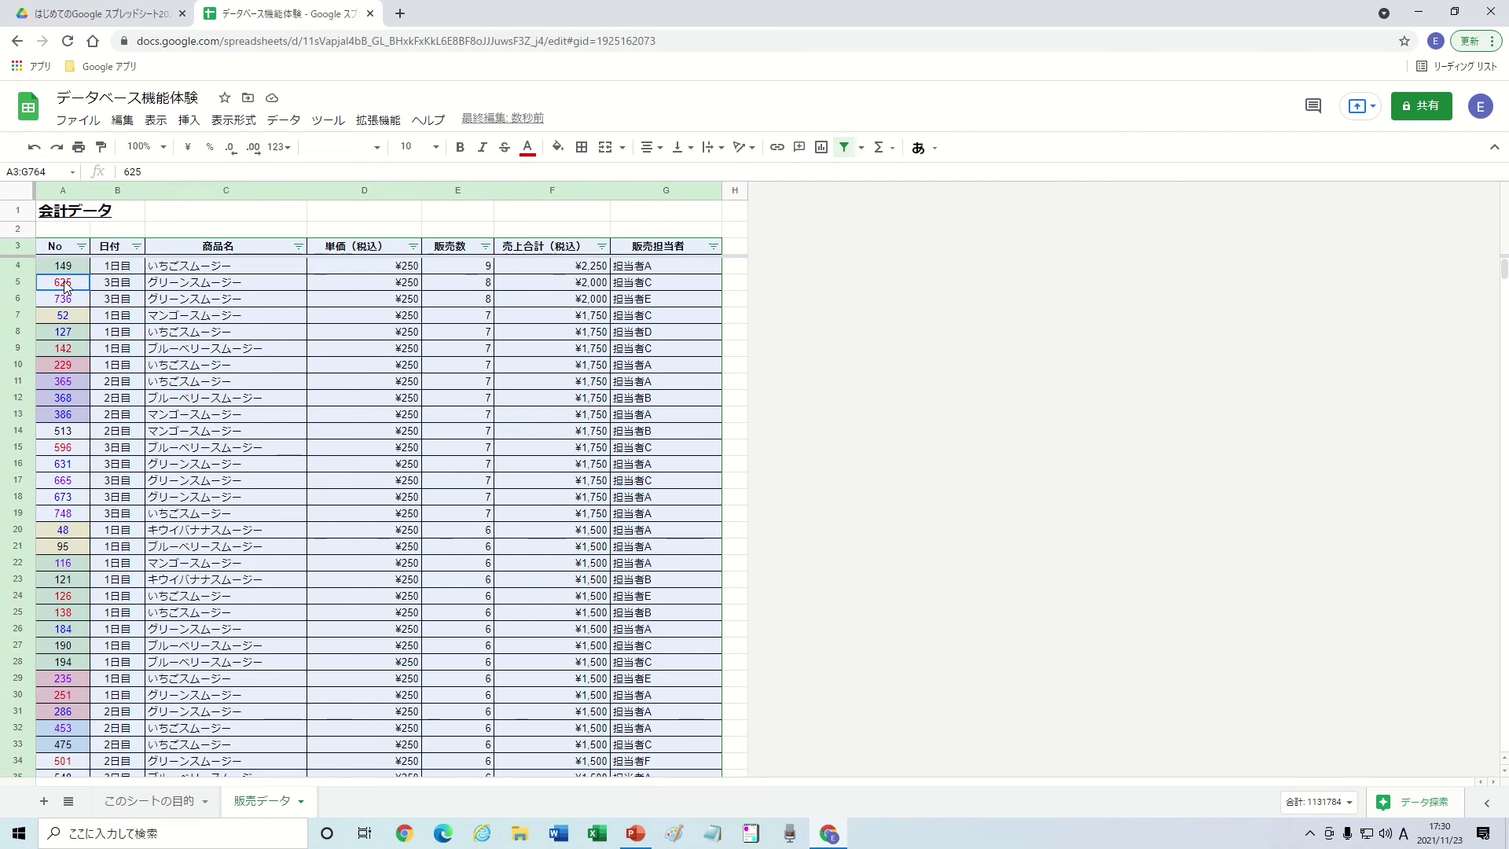
key(Right)
key(Right)
click(71, 251)
key(ctrl+a)
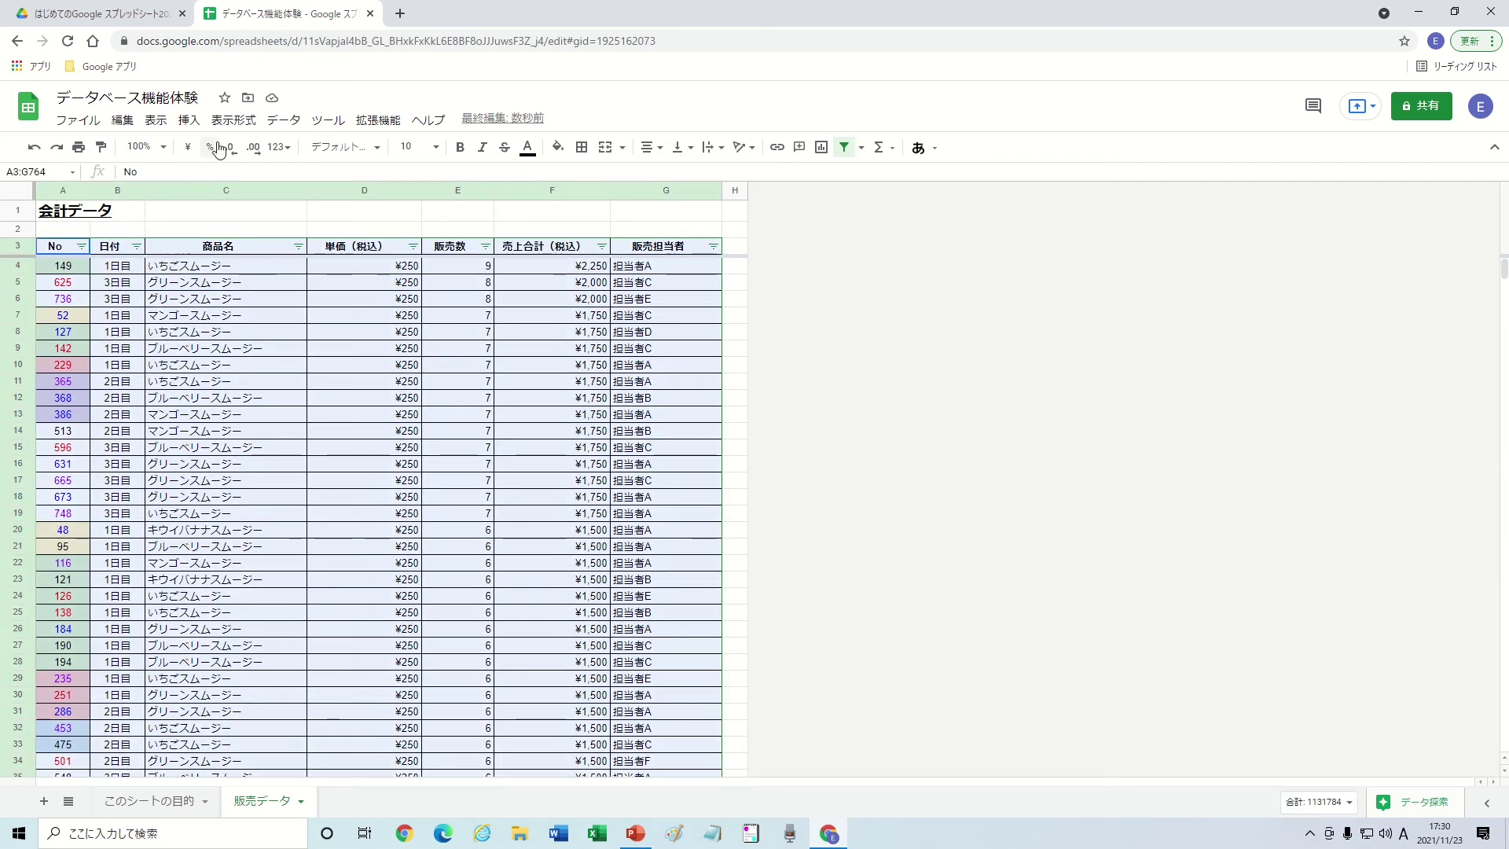
click(281, 122)
mouse_move(354, 176)
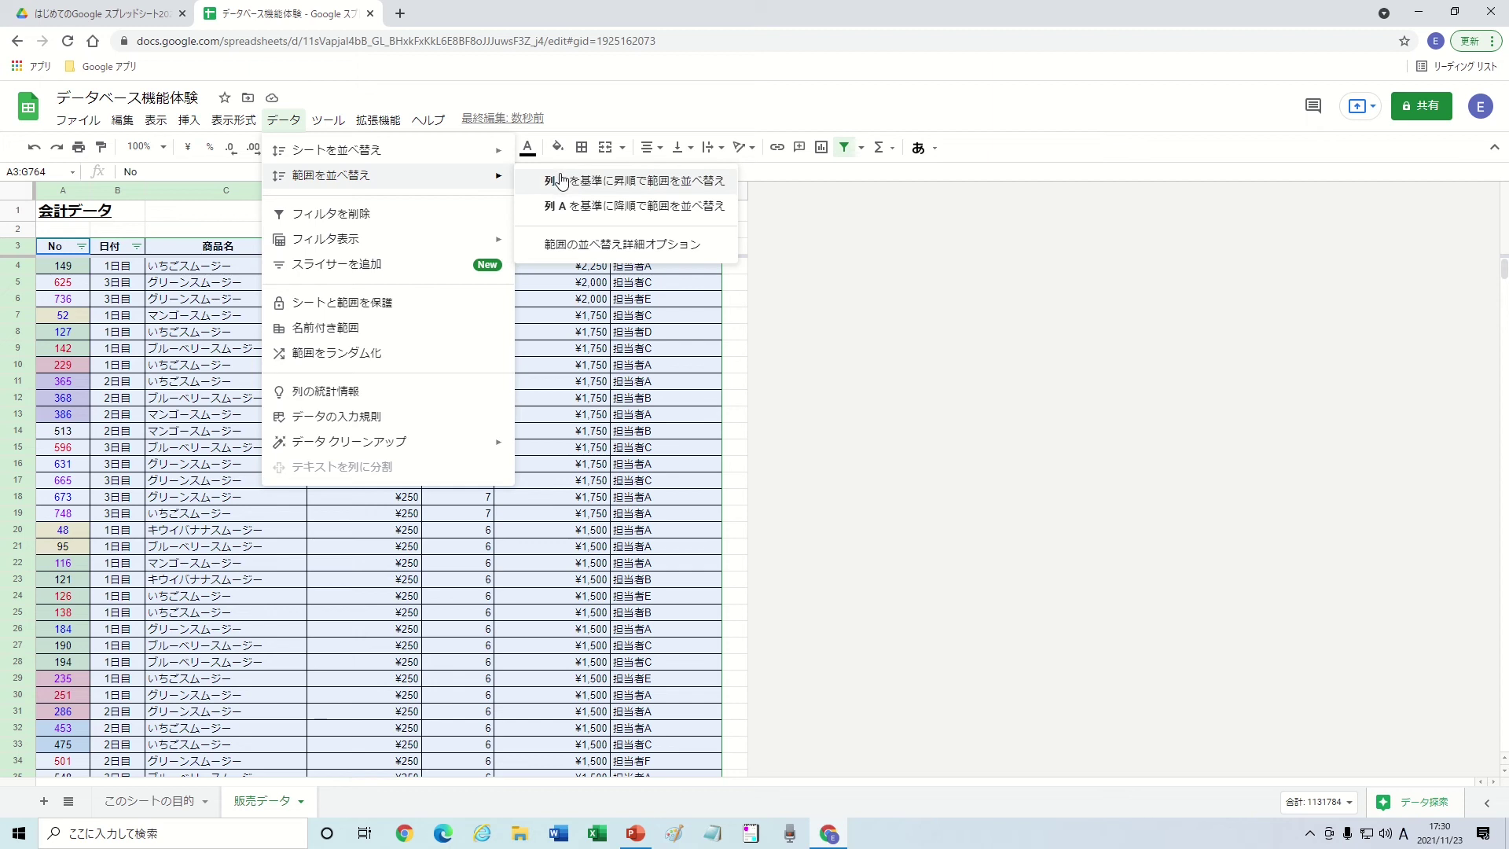
Step: Reselect the A3:G764 range and bring up the Data menu's advanced range sorting options
click(228, 299)
key(ctrl+a)
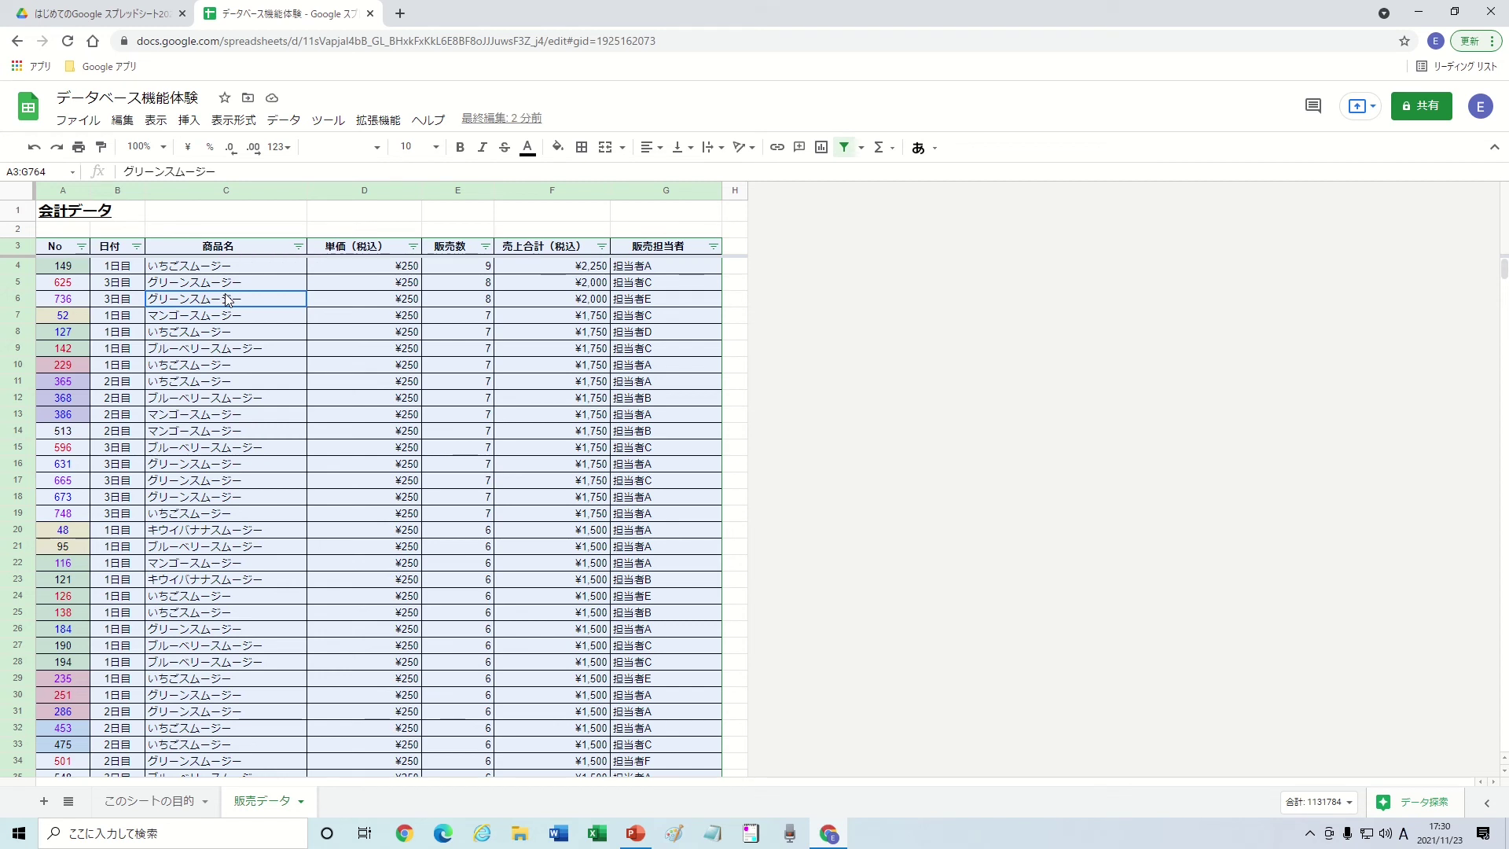
click(283, 120)
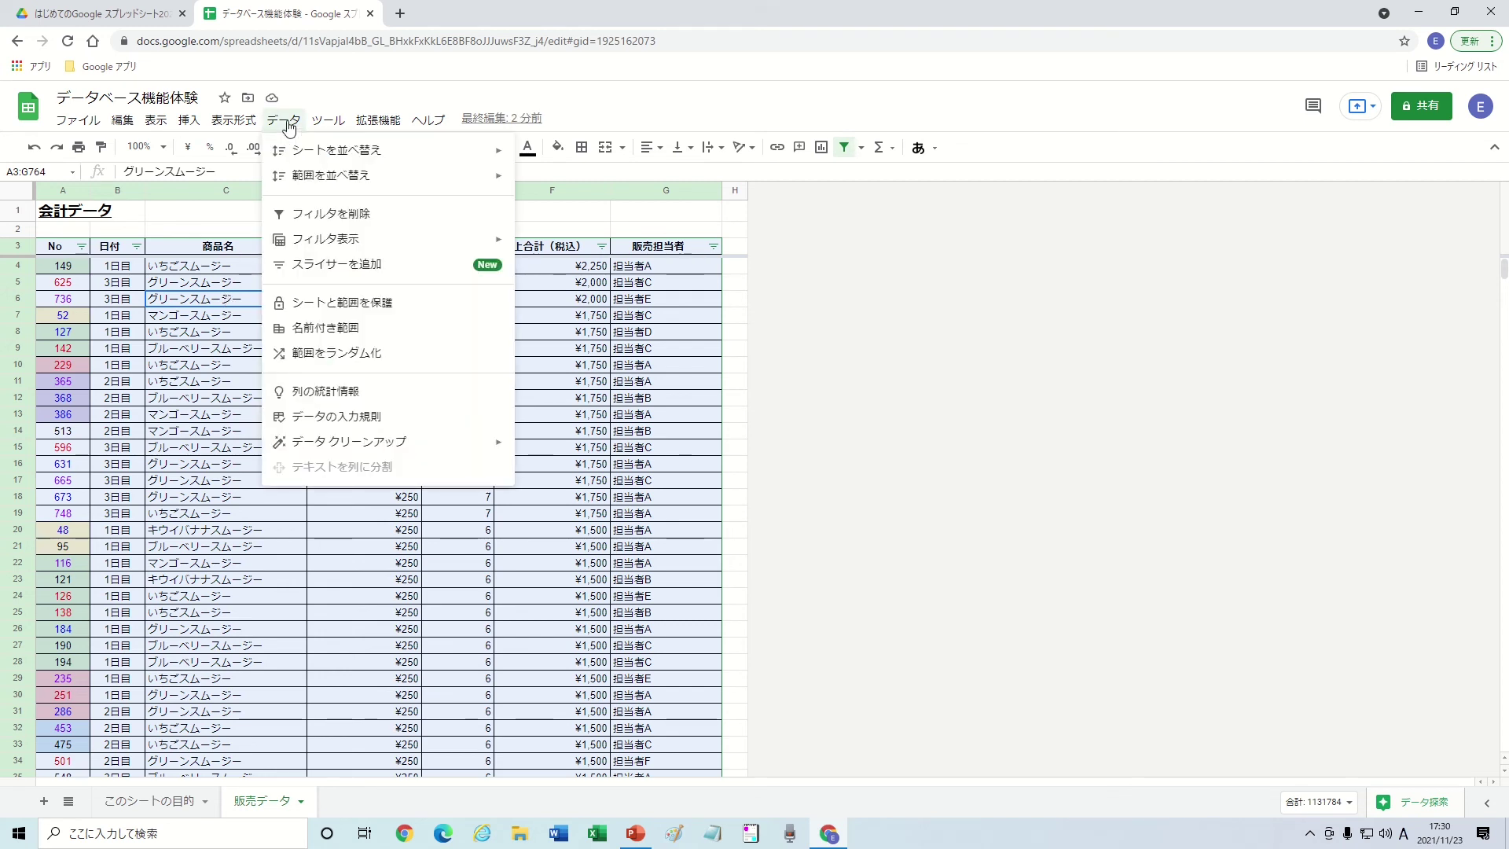
click(285, 129)
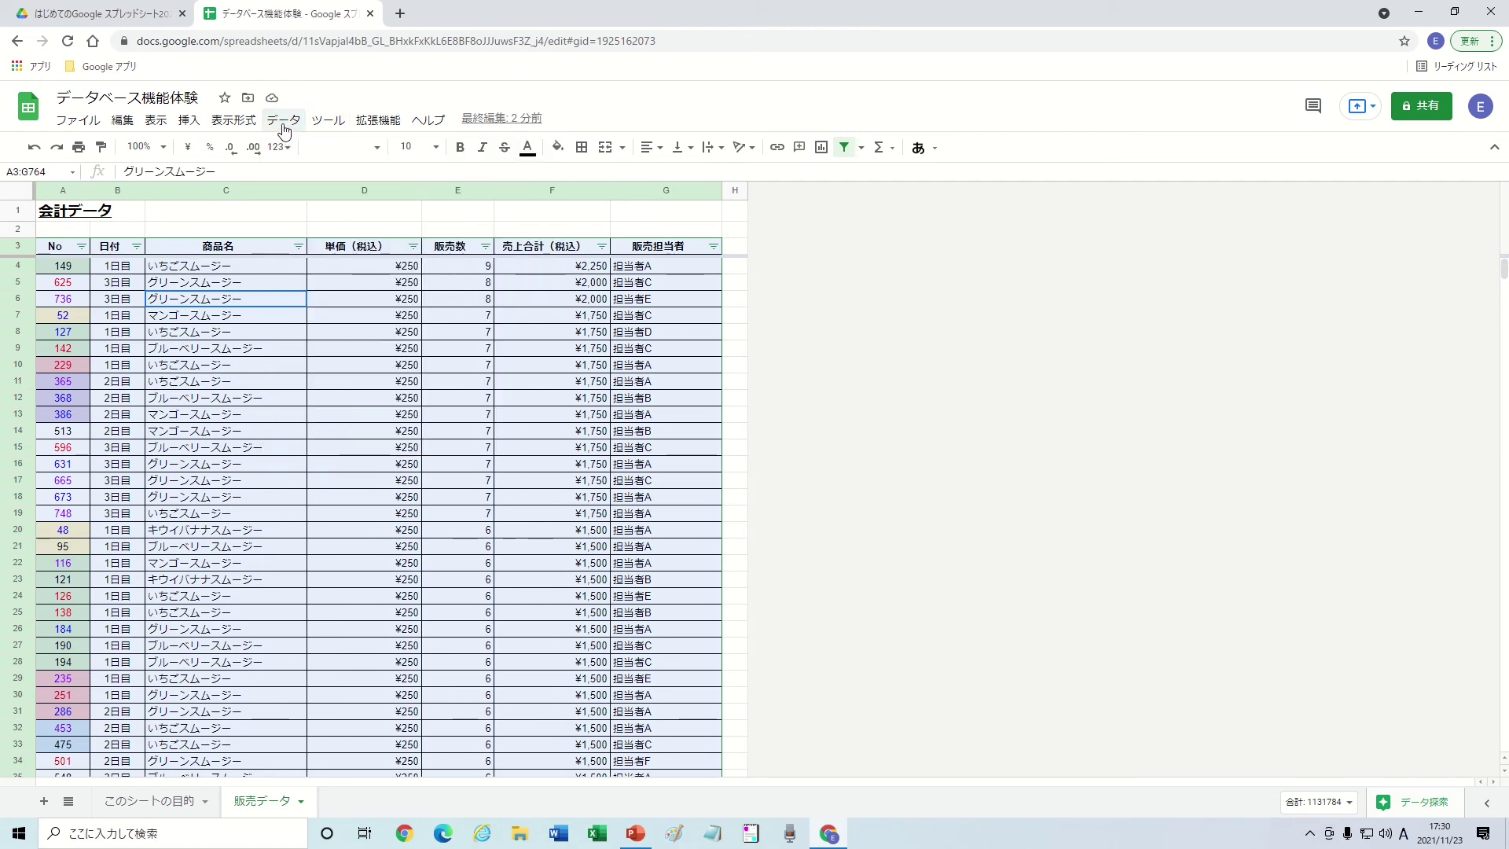
click(285, 126)
mouse_move(354, 174)
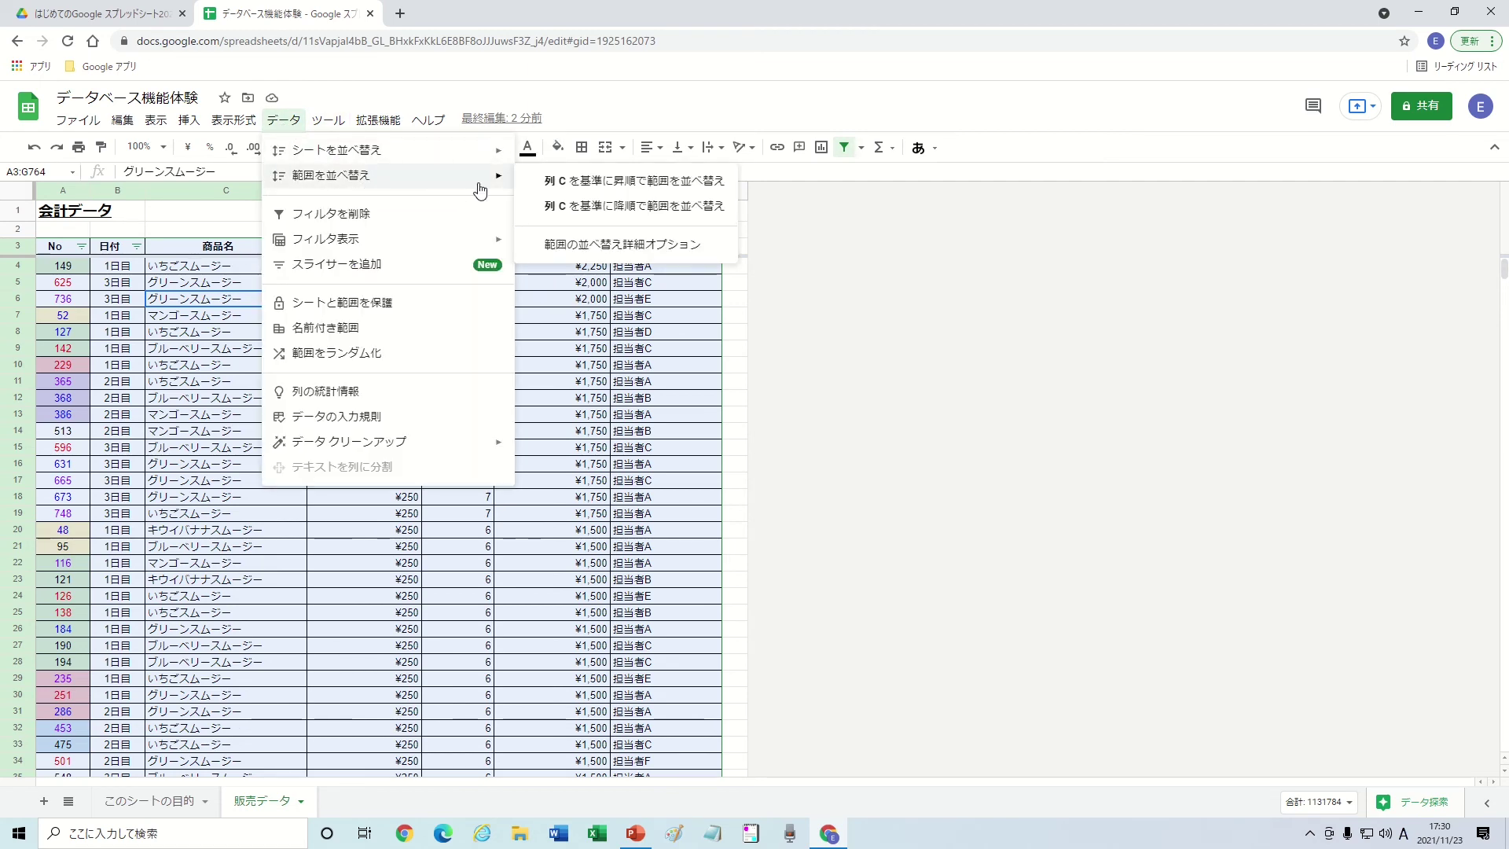
click(540, 243)
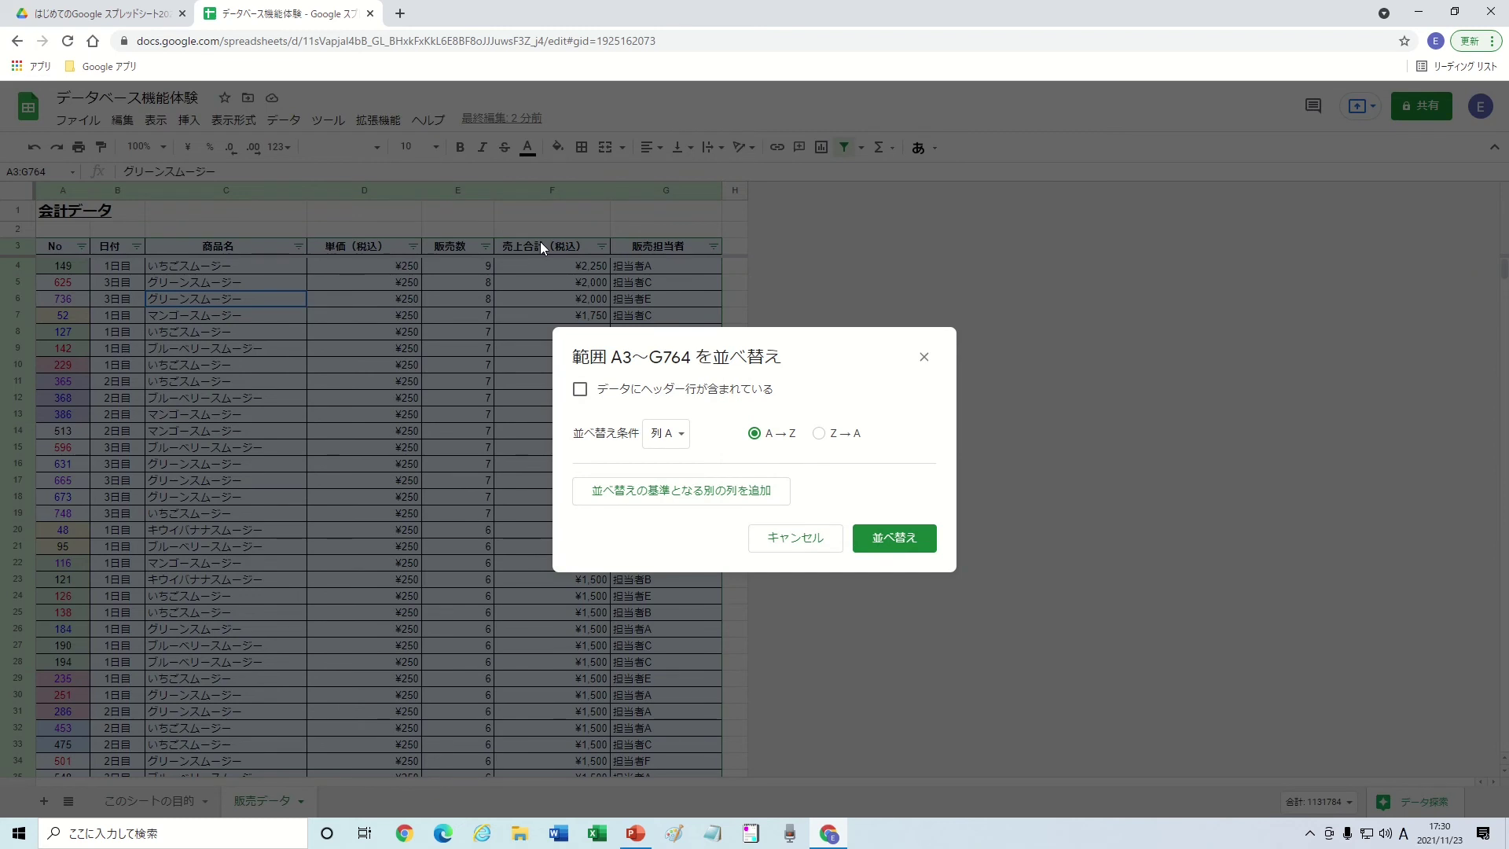
Step: With a header row, sort by 日付 A→Z then 売上合計（税込） Z→A, and deselect the range
click(604, 393)
click(661, 435)
click(676, 463)
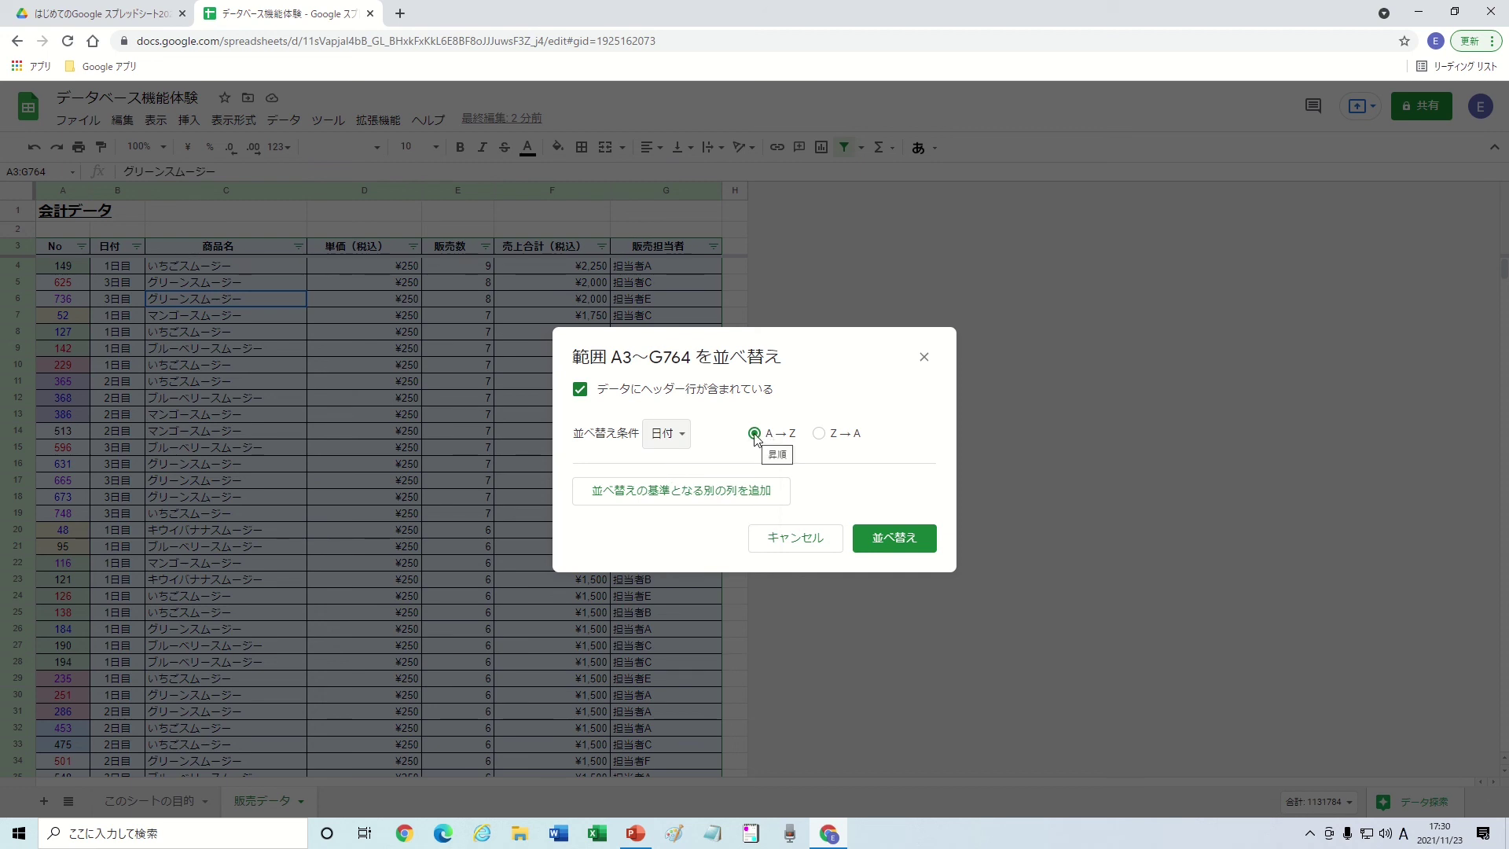
click(679, 493)
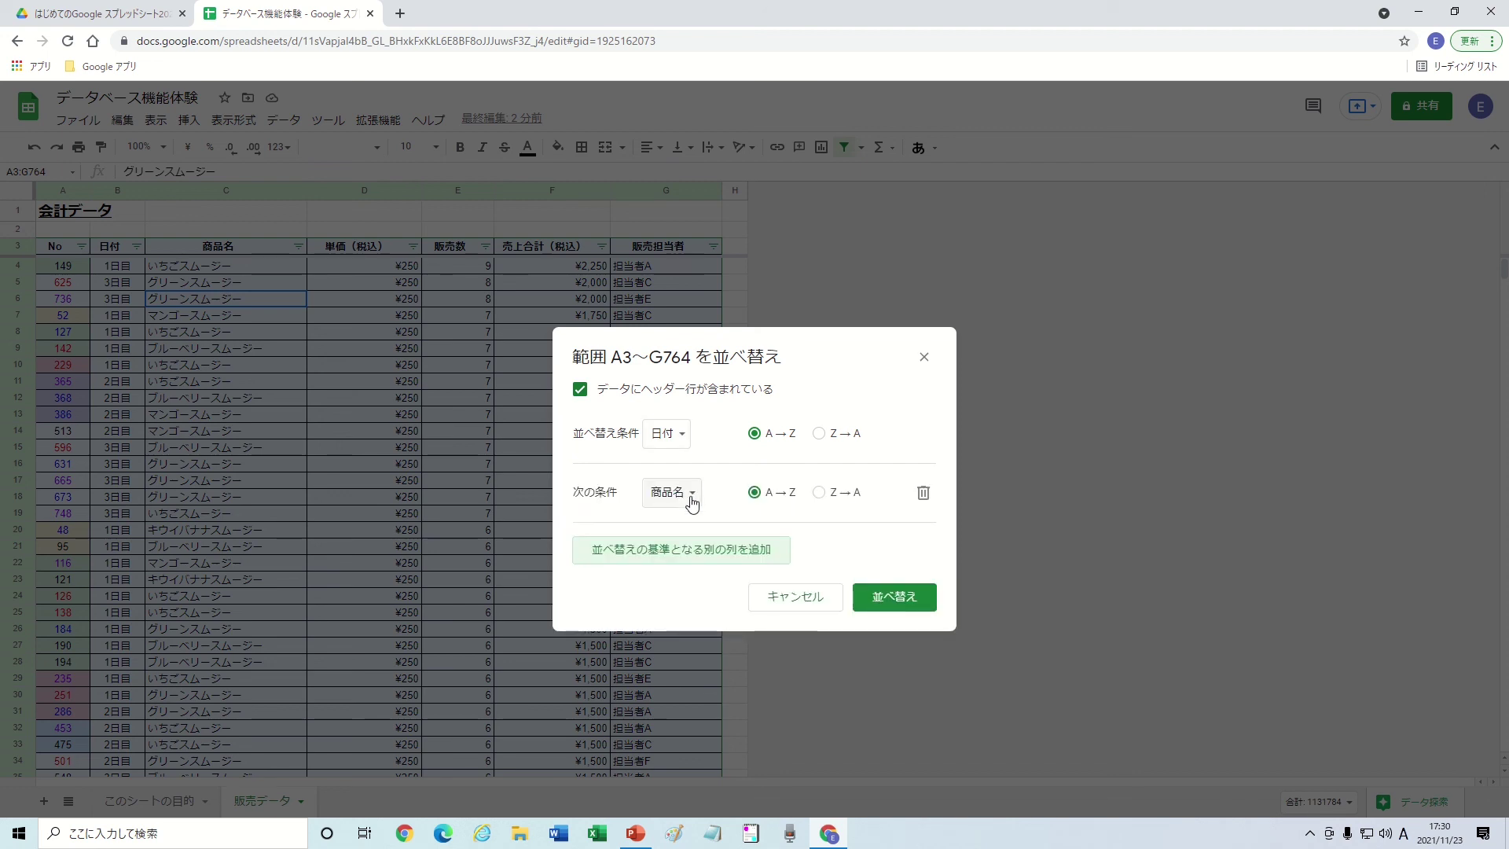
click(691, 497)
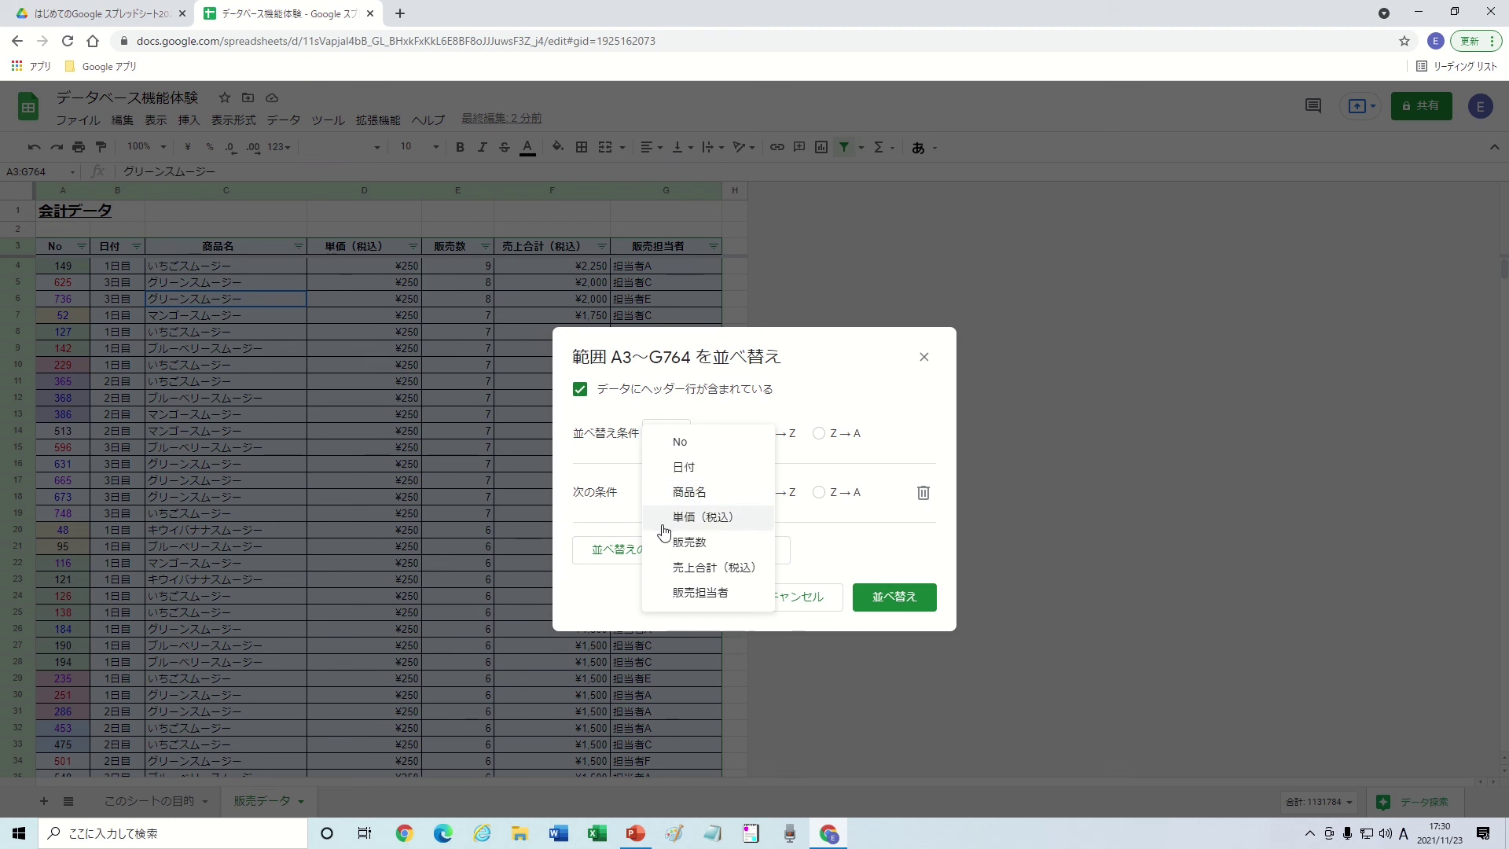
click(662, 572)
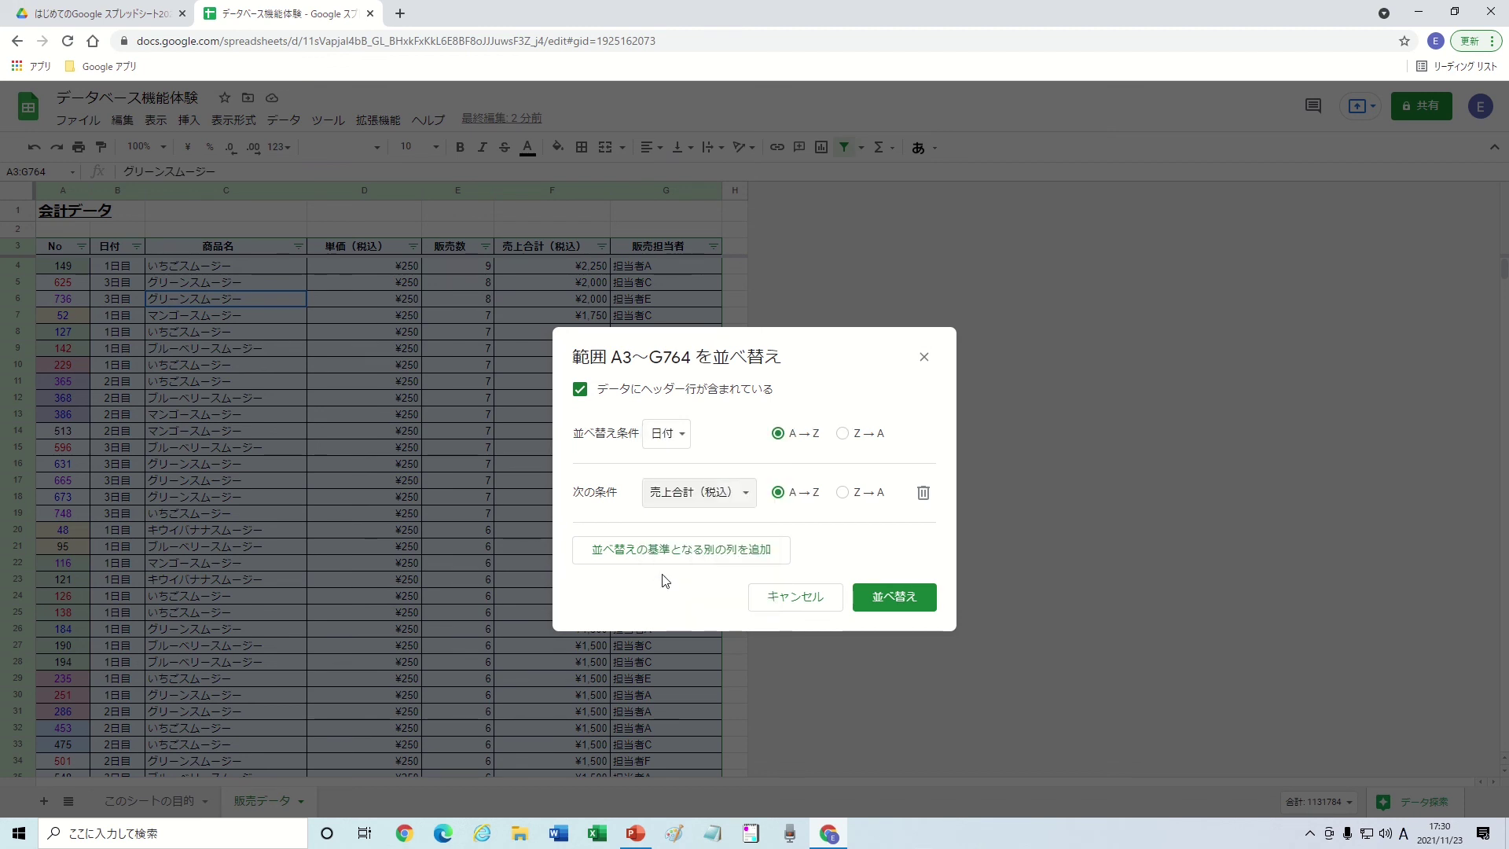
click(844, 493)
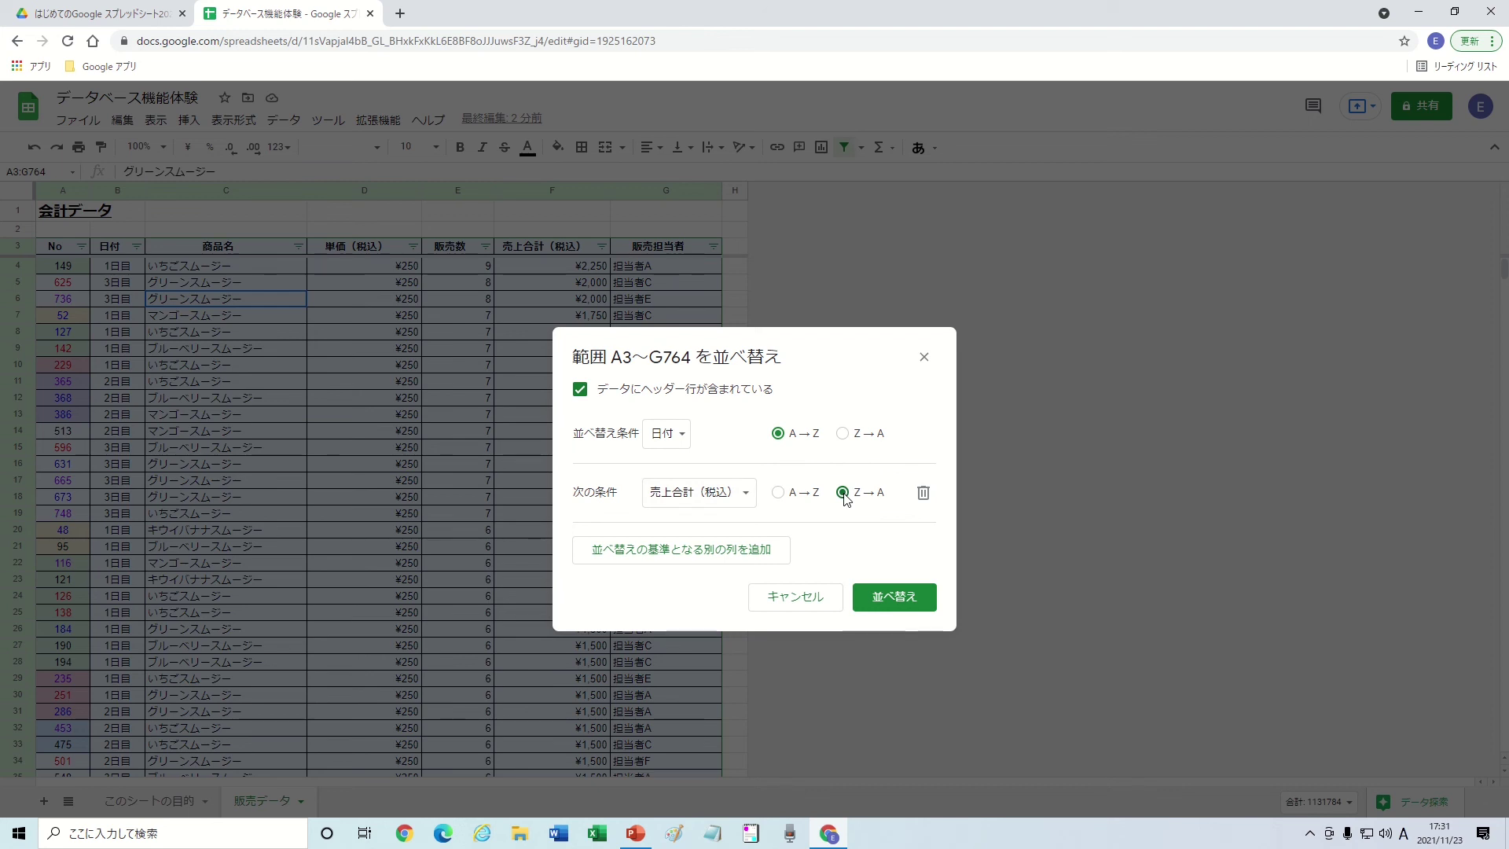
click(882, 602)
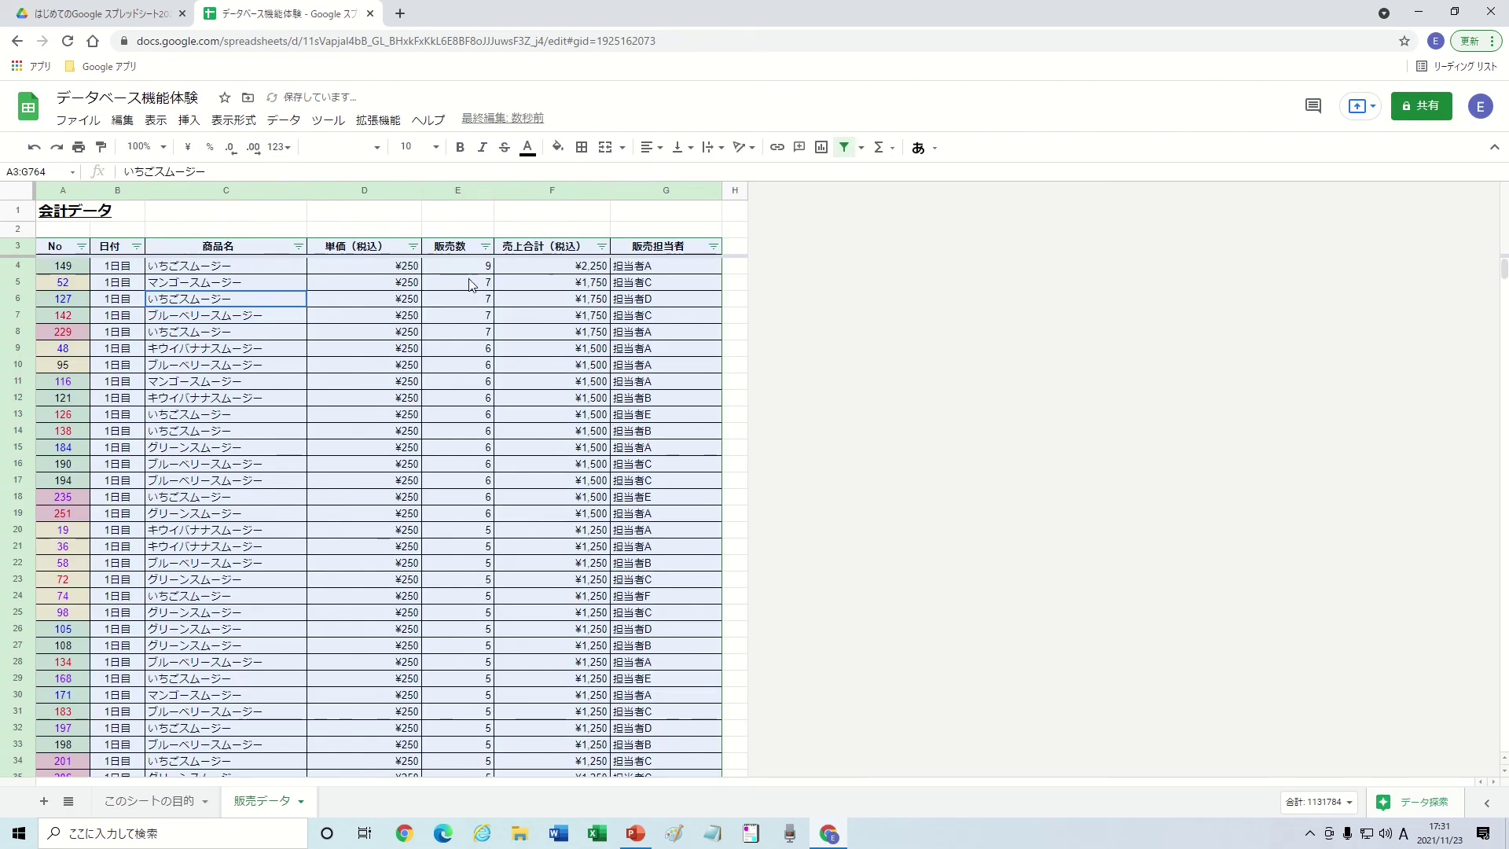
click(459, 272)
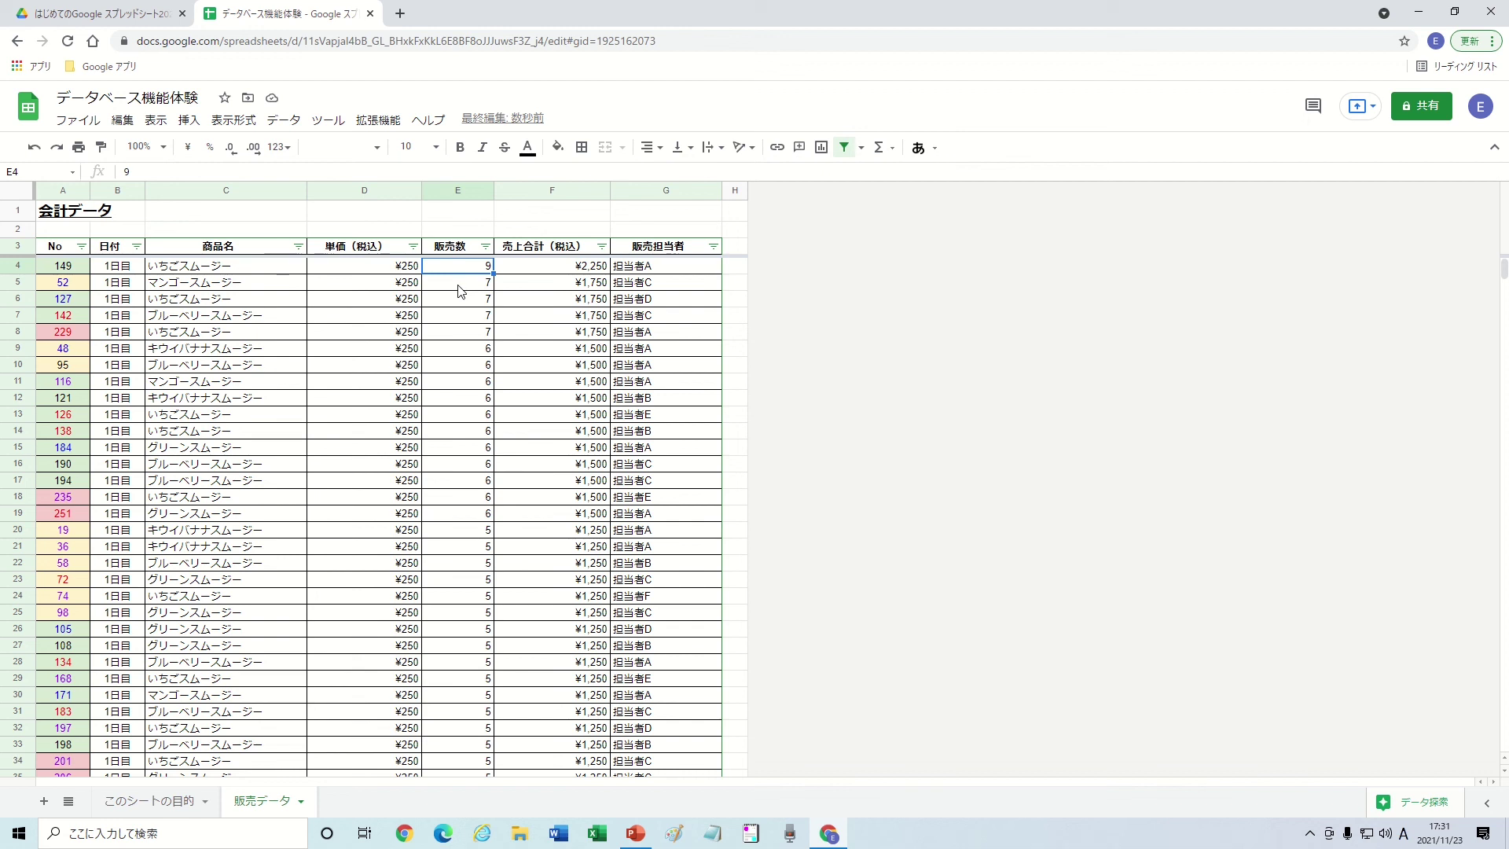
key(ctrl+a)
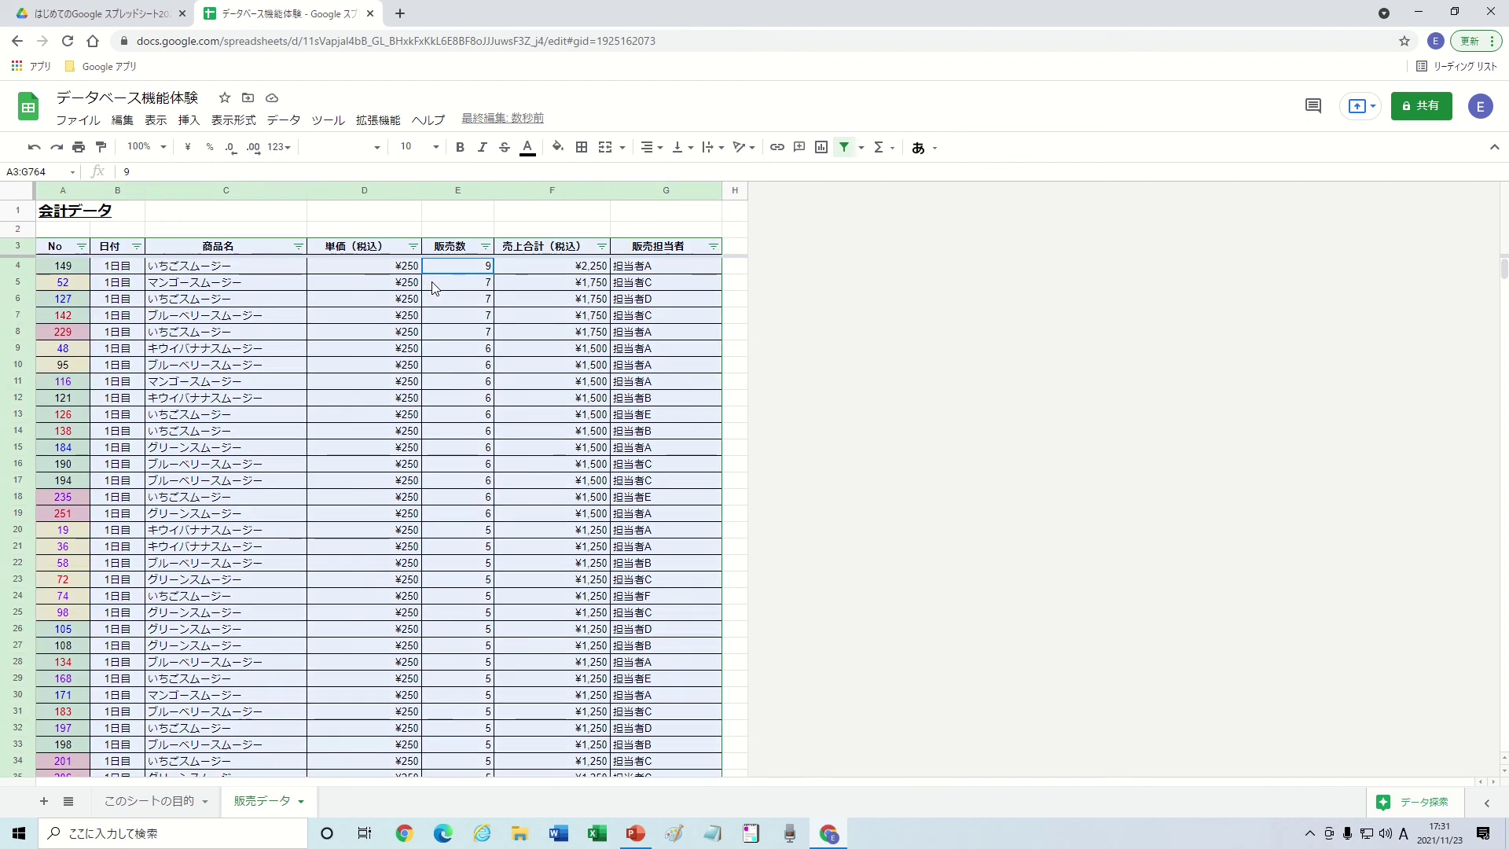
click(295, 121)
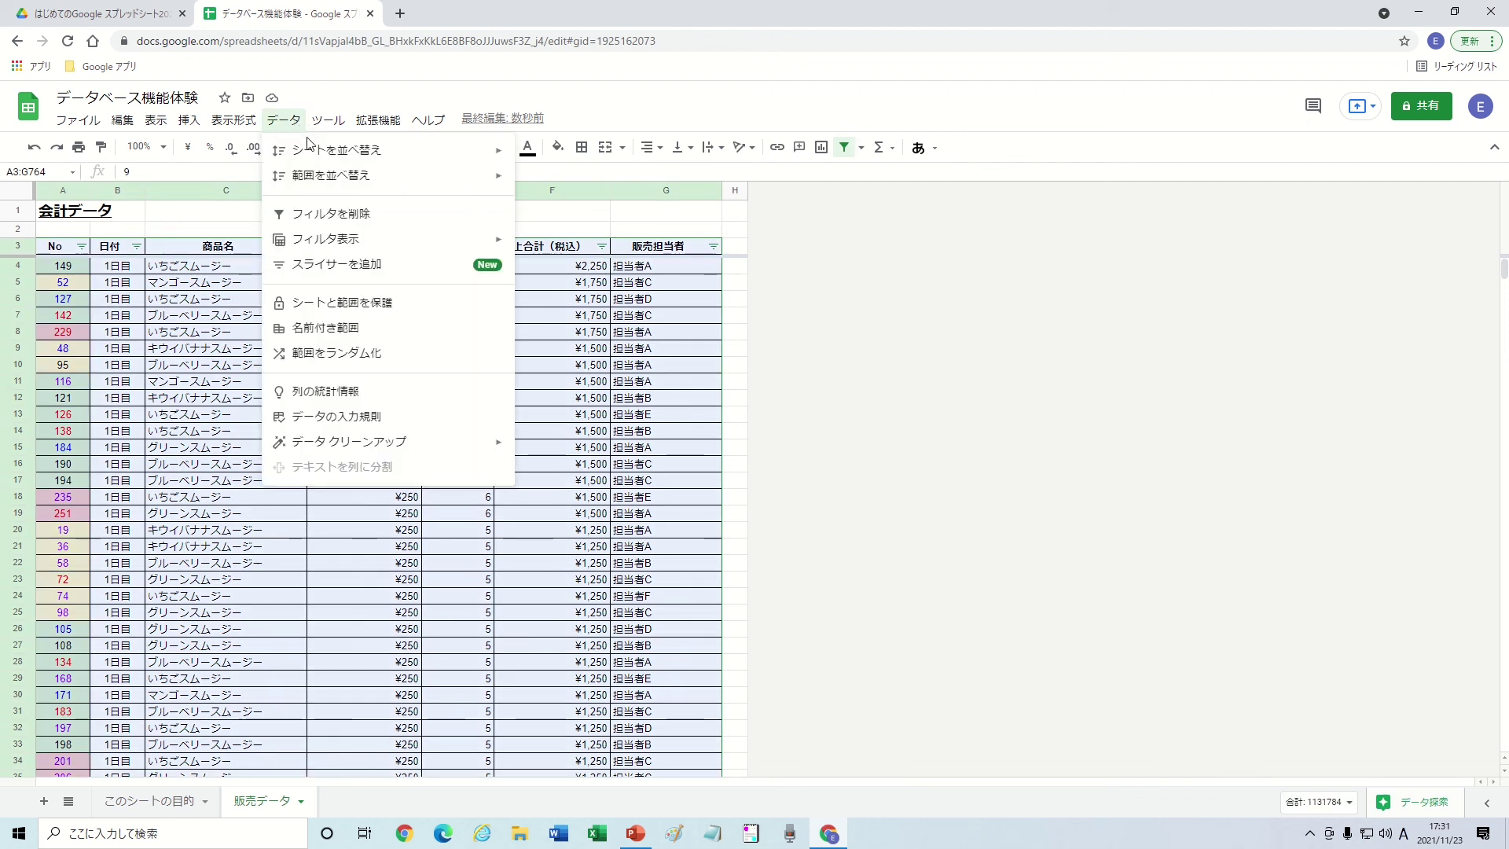
mouse_move(333, 174)
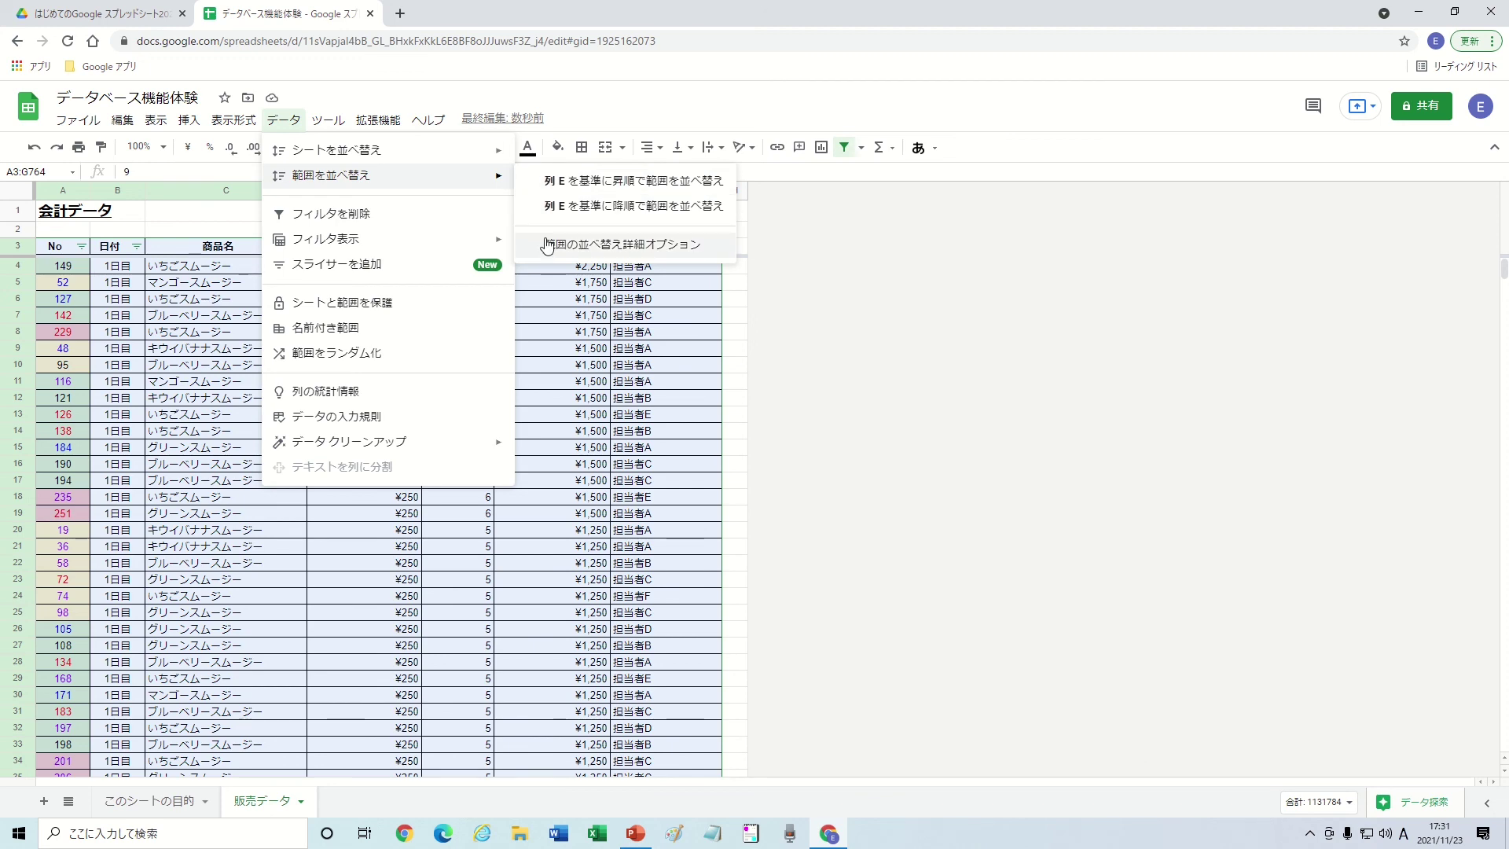
click(544, 243)
click(610, 389)
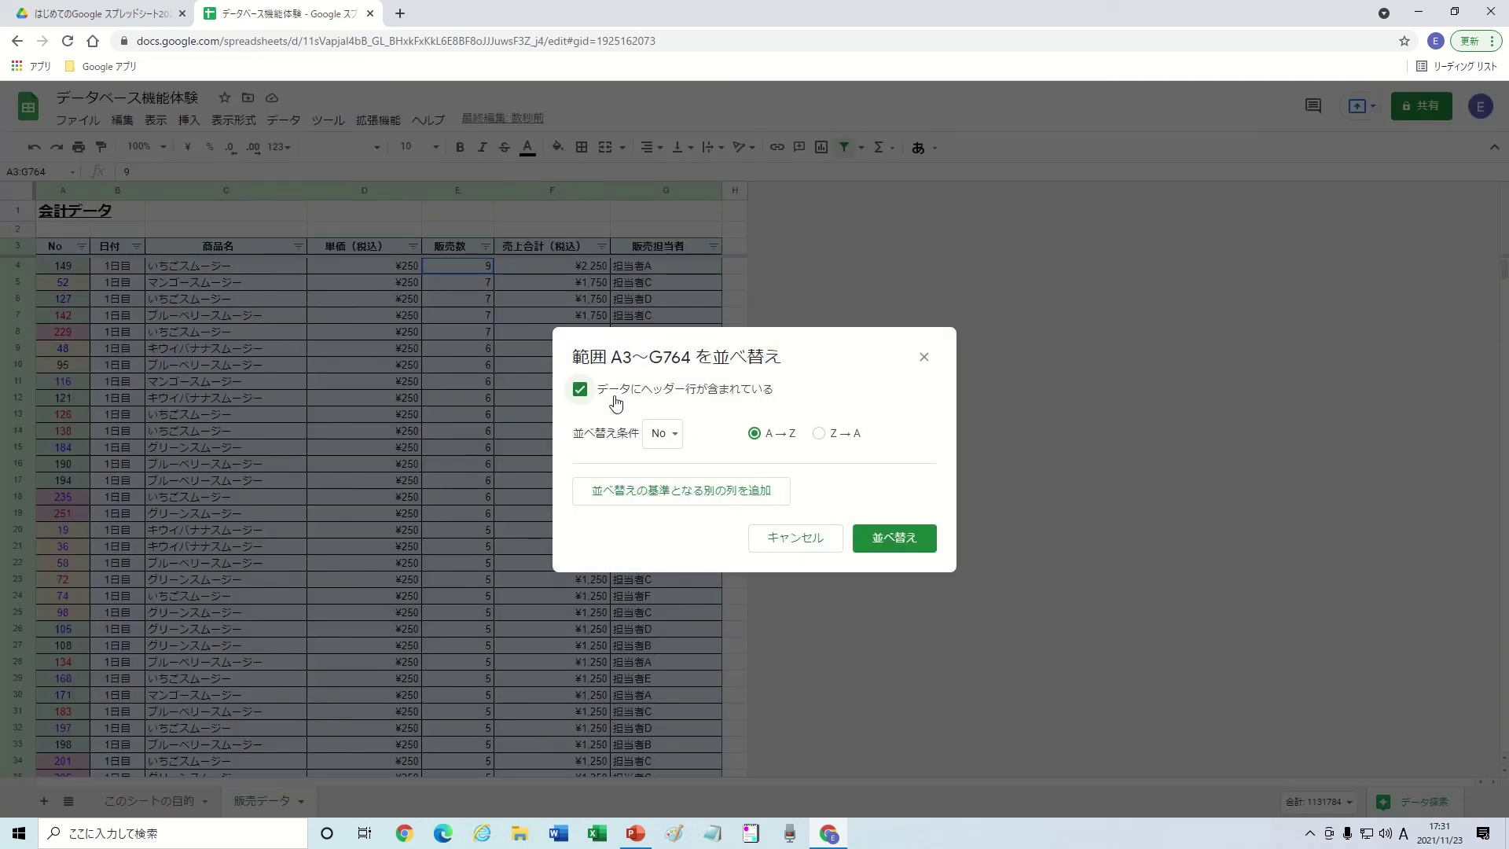
click(659, 491)
click(676, 552)
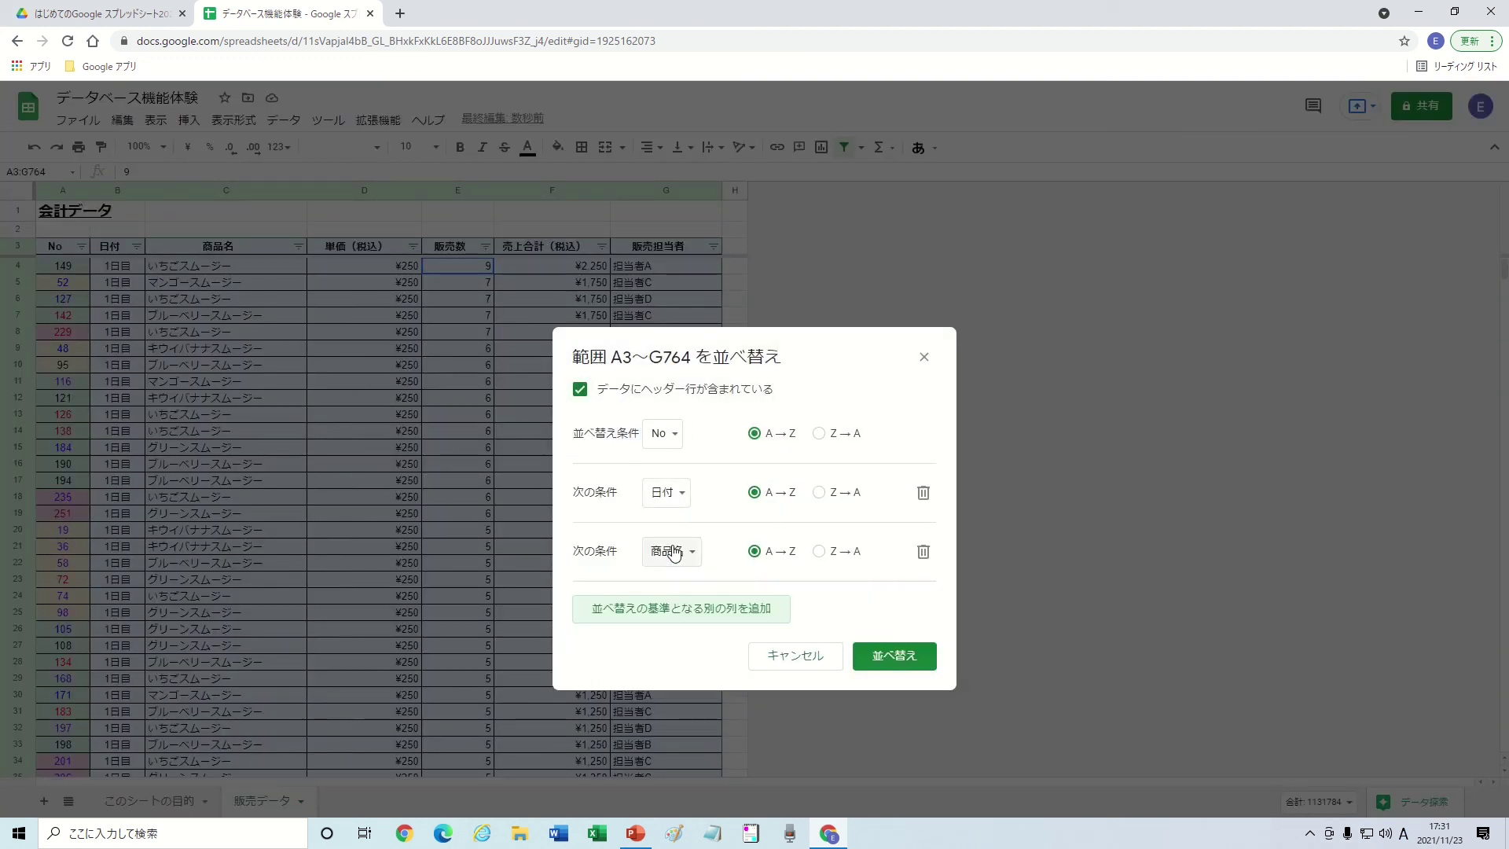
click(667, 612)
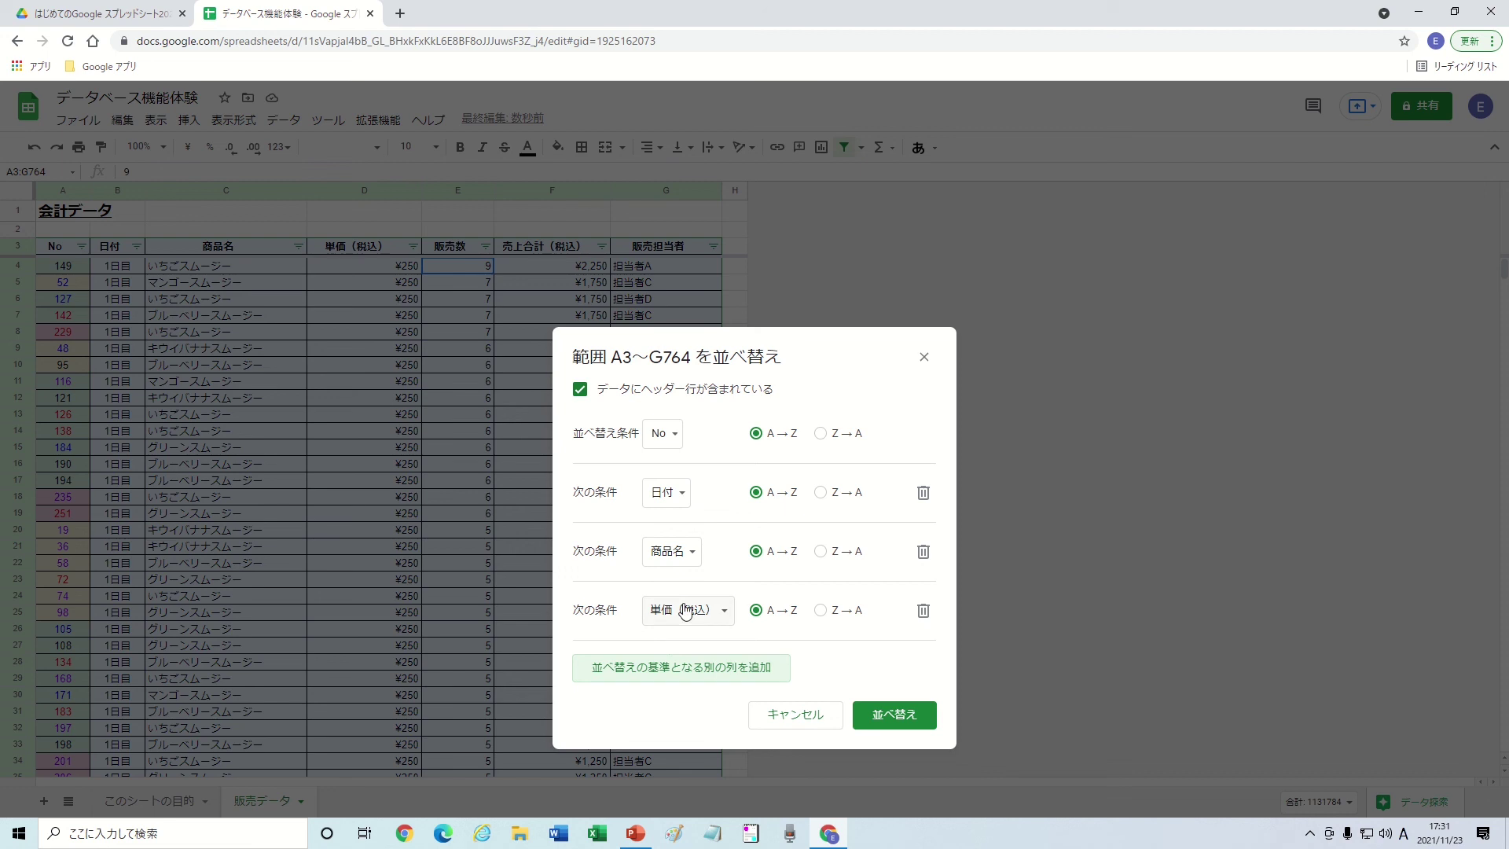
click(924, 611)
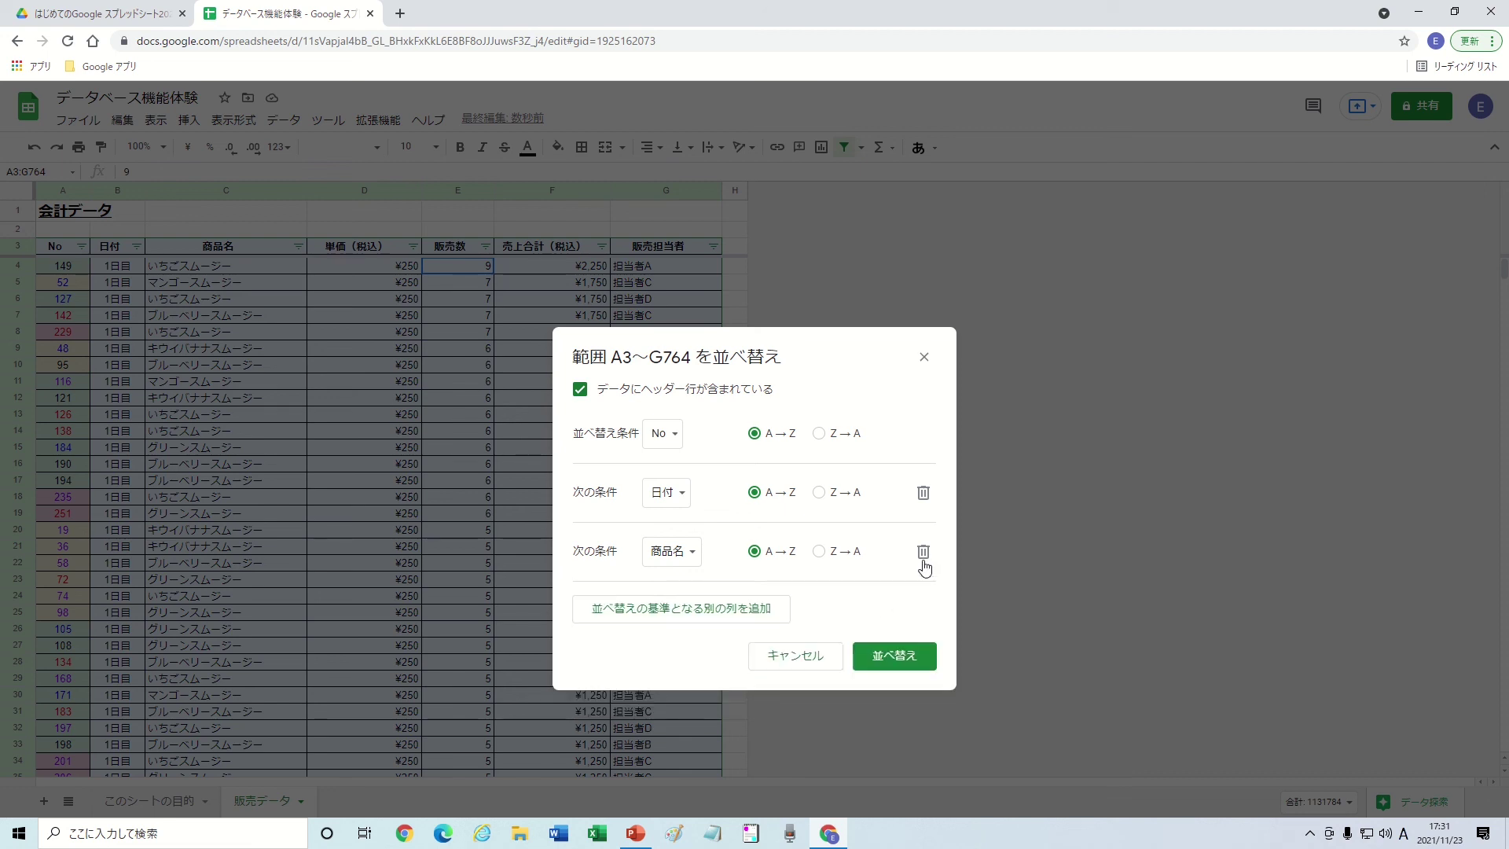
click(809, 656)
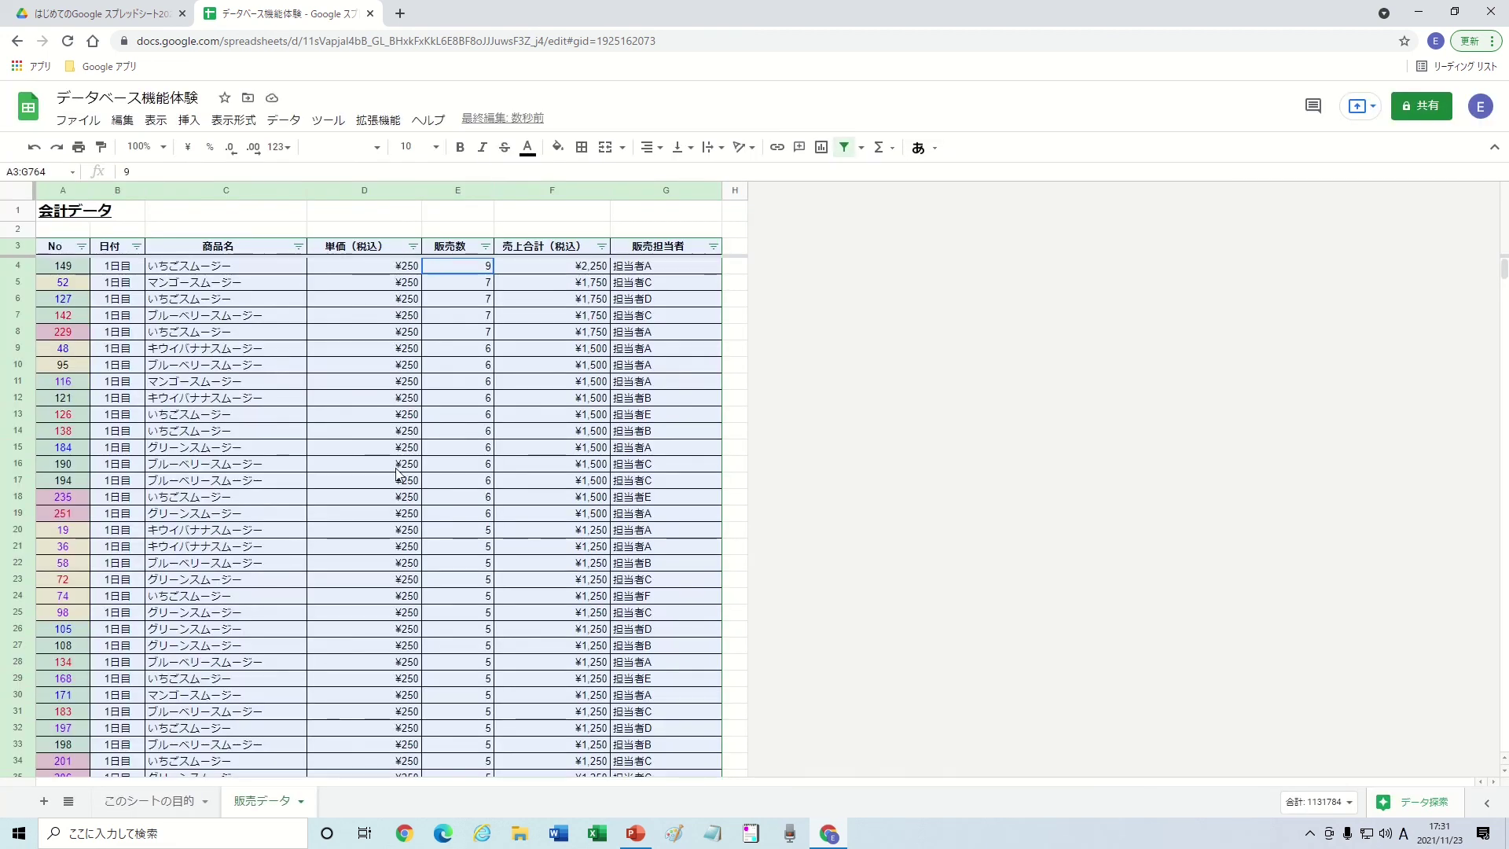
Step: Undo and redo the two-column sort, then bring up the No column's filter options
click(34, 148)
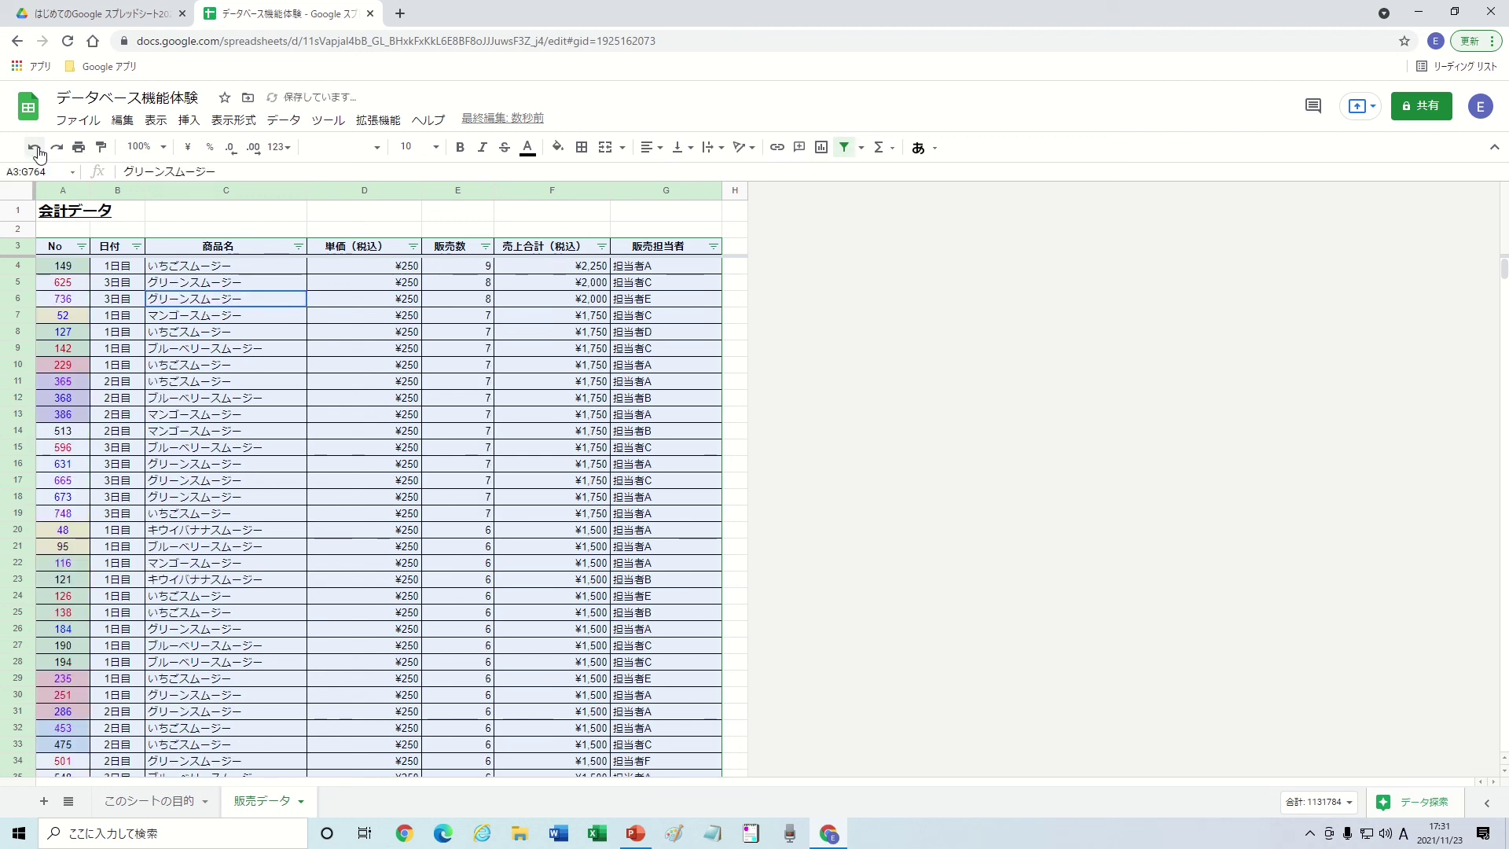
click(55, 148)
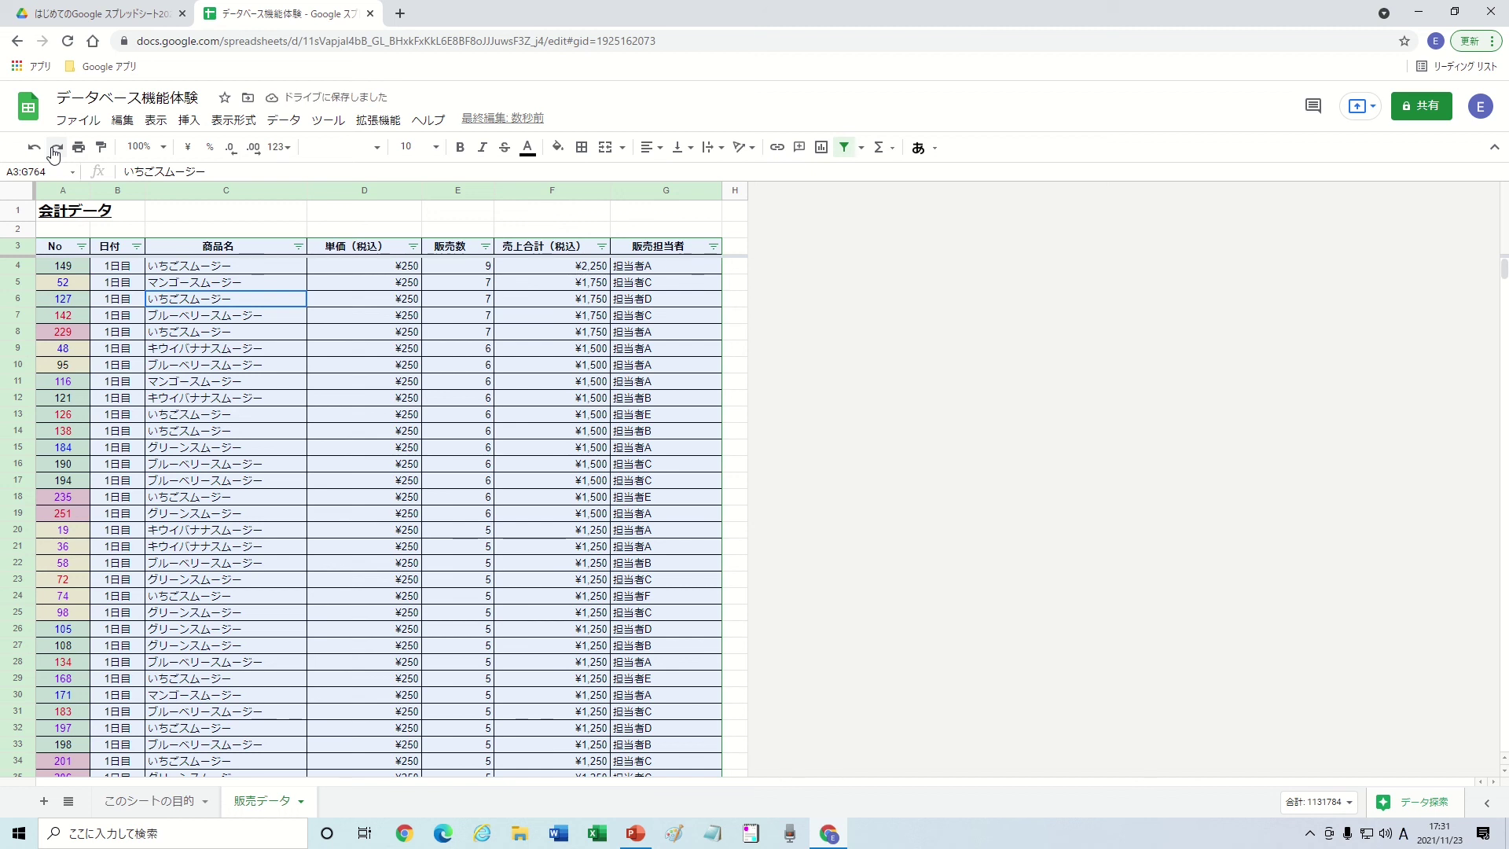
click(169, 303)
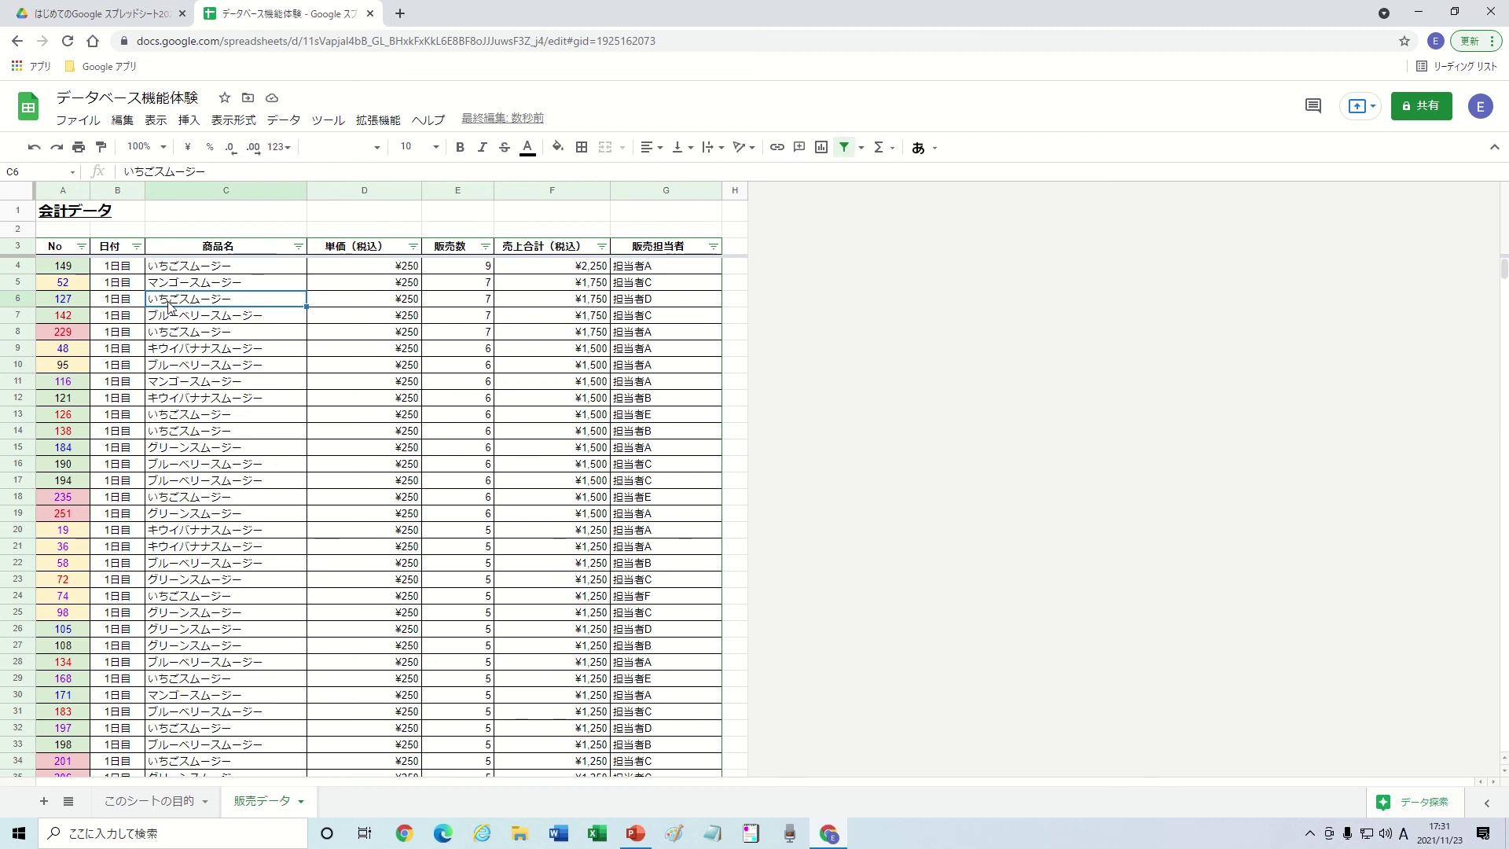
click(82, 247)
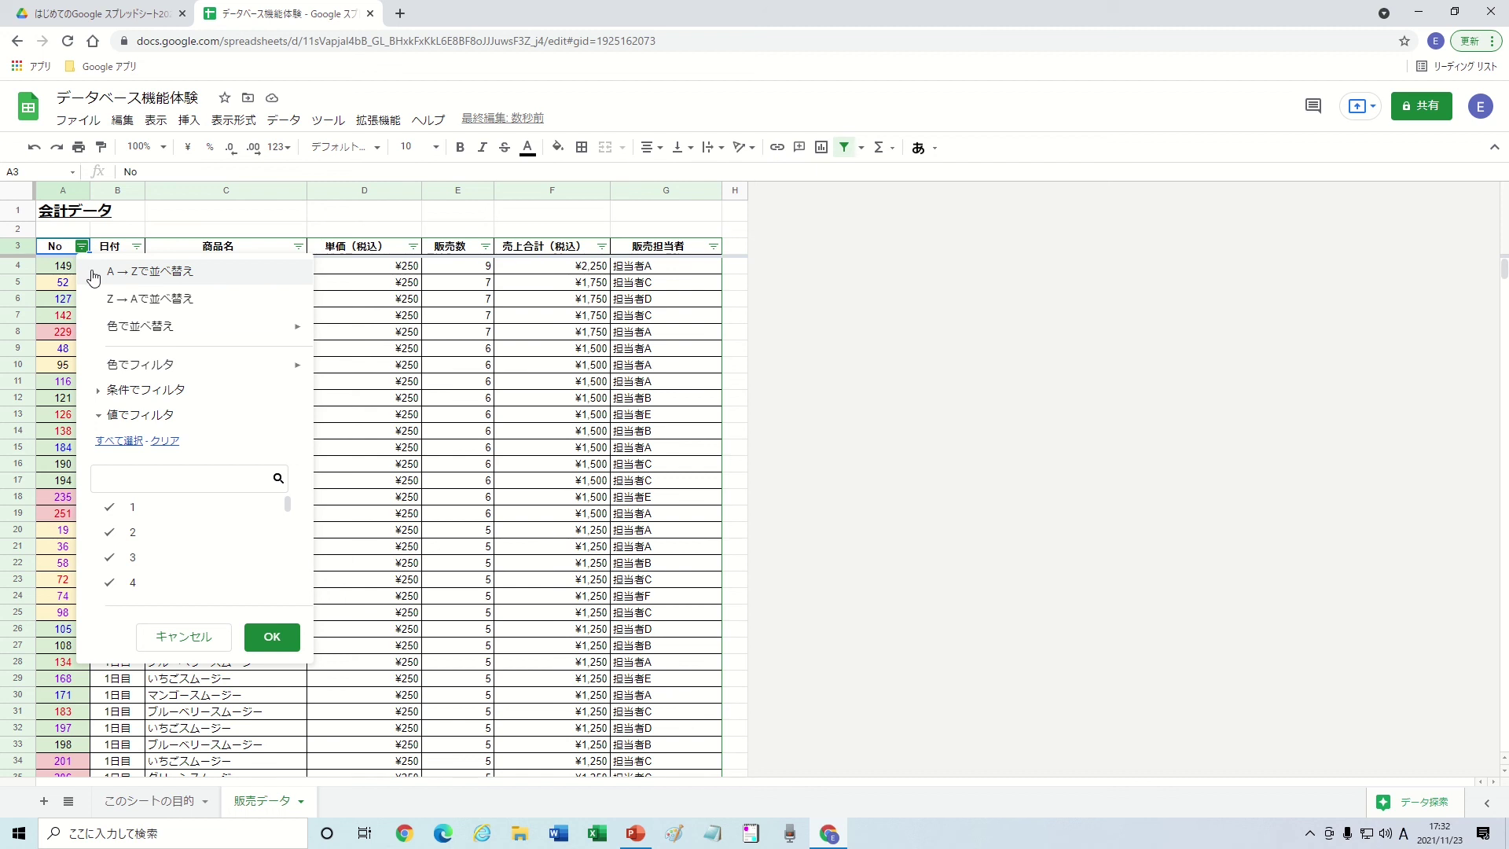
Step: Sort the table A→Z by No and scroll down and back to confirm it starts at No 1
click(94, 272)
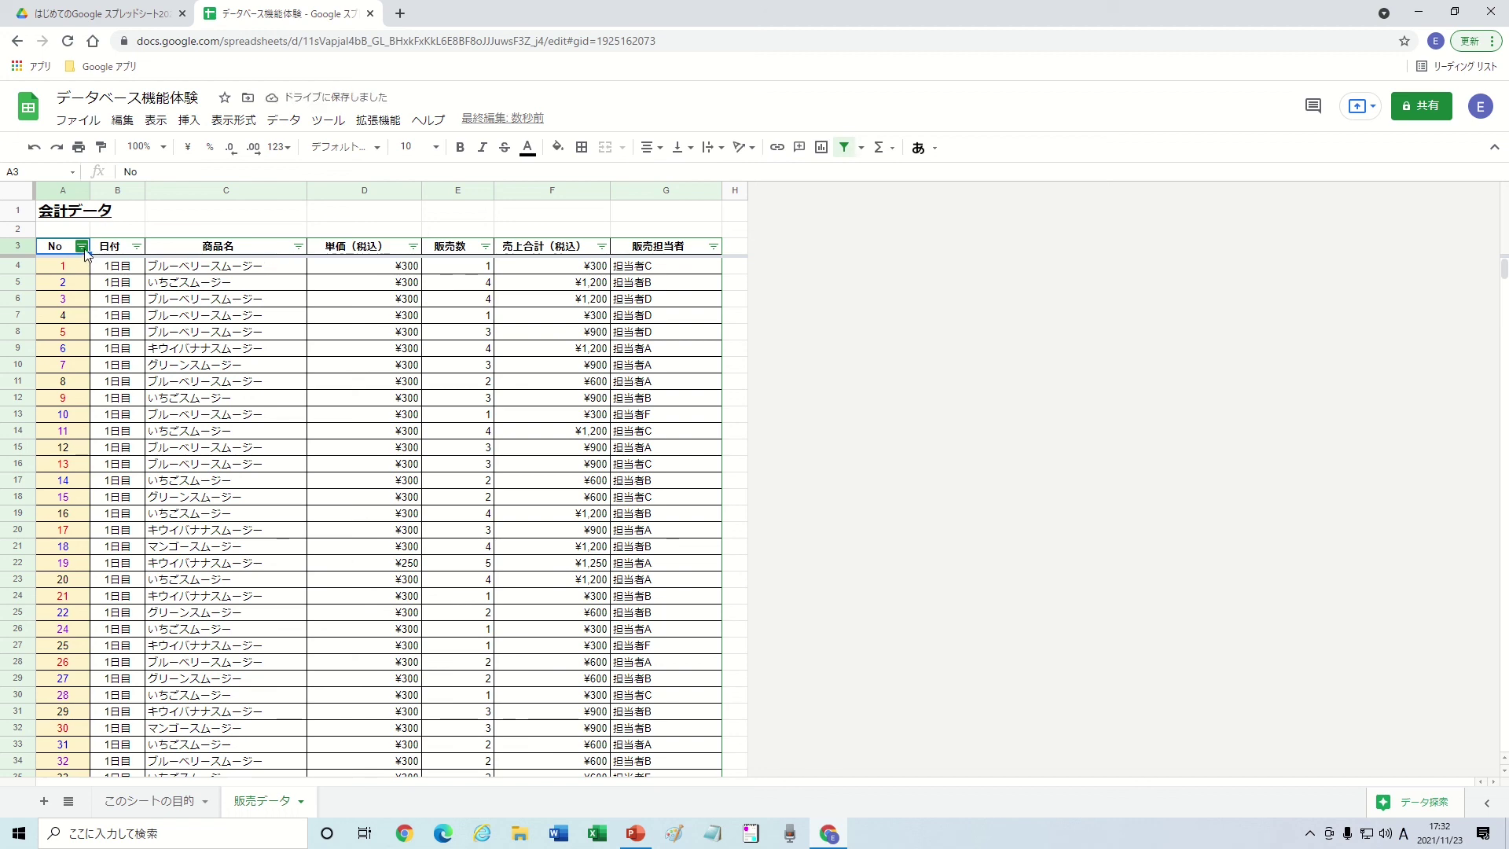
click(82, 247)
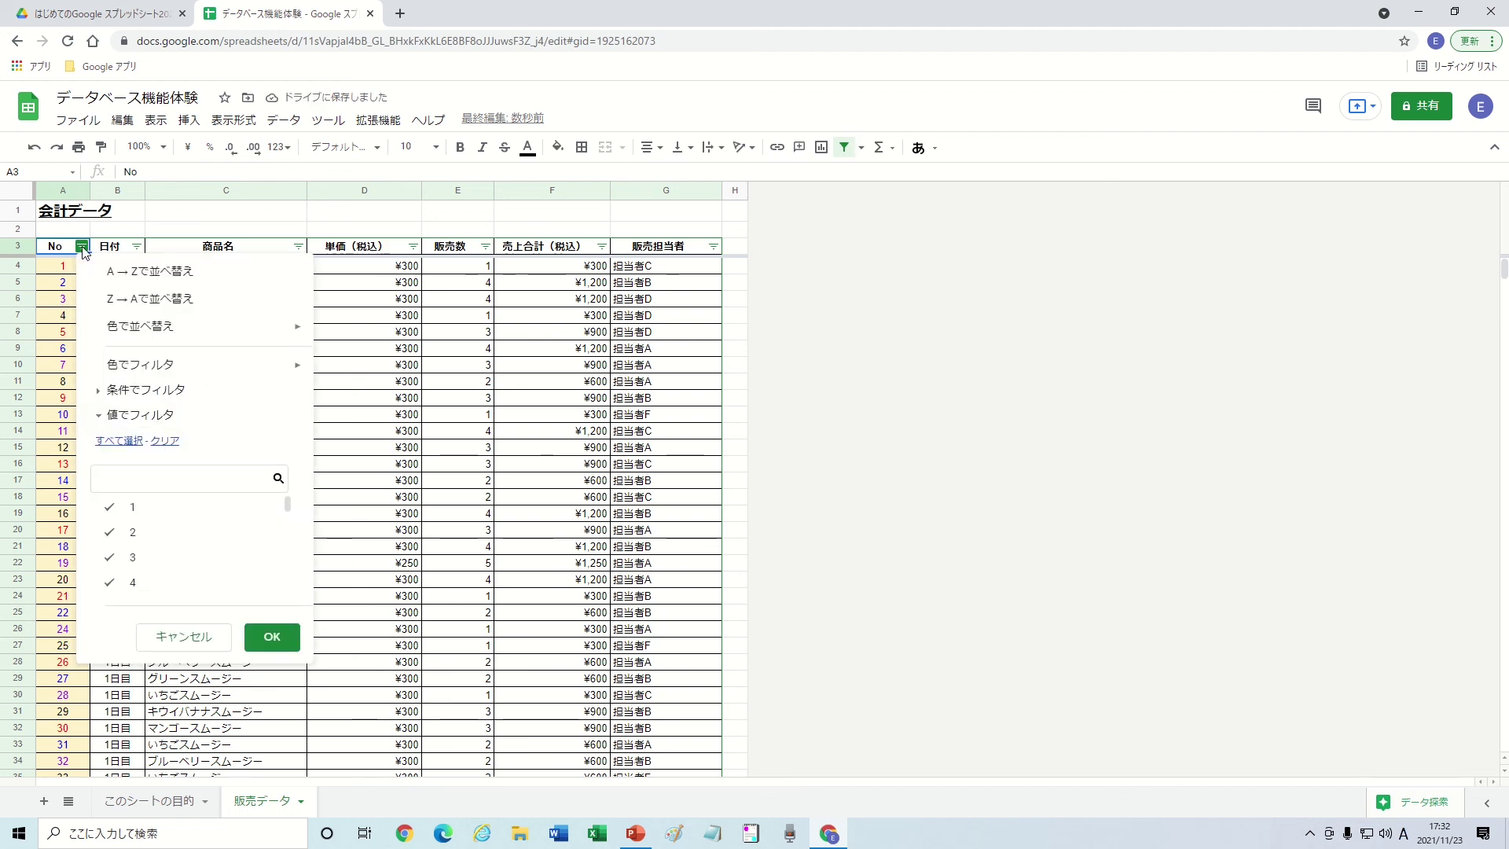
click(223, 275)
scroll(100, 308, down, 5)
scroll(99, 308, down, 5)
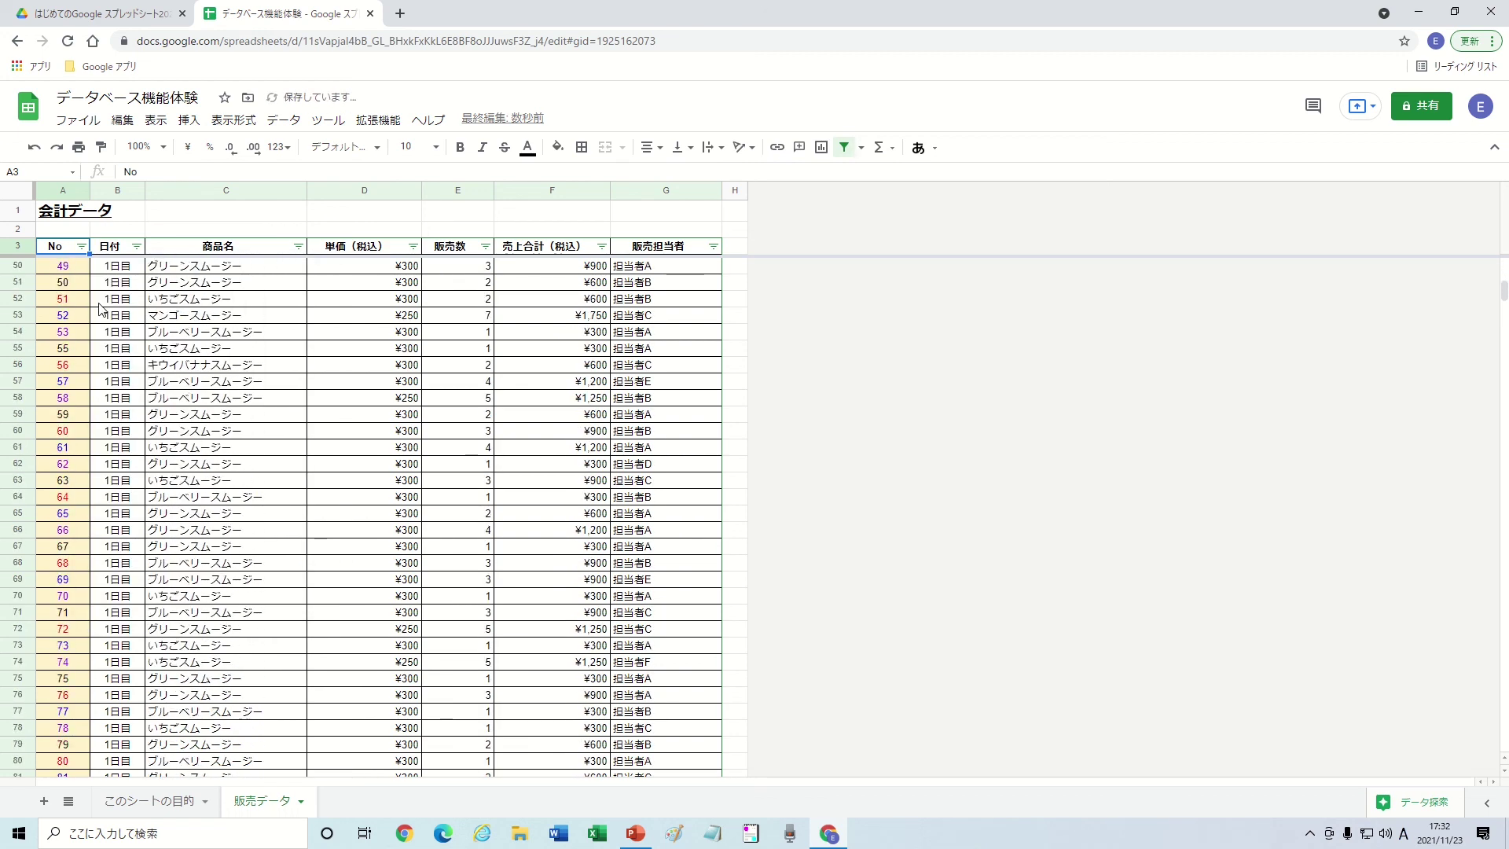
scroll(100, 308, down, 8)
scroll(100, 308, down, 3)
scroll(100, 308, down, 4)
scroll(100, 308, down, 4)
scroll(100, 308, down, 1)
scroll(100, 308, up, 7)
scroll(100, 308, up, 7)
scroll(100, 308, up, 7)
scroll(100, 308, up, 7)
scroll(99, 308, up, 3)
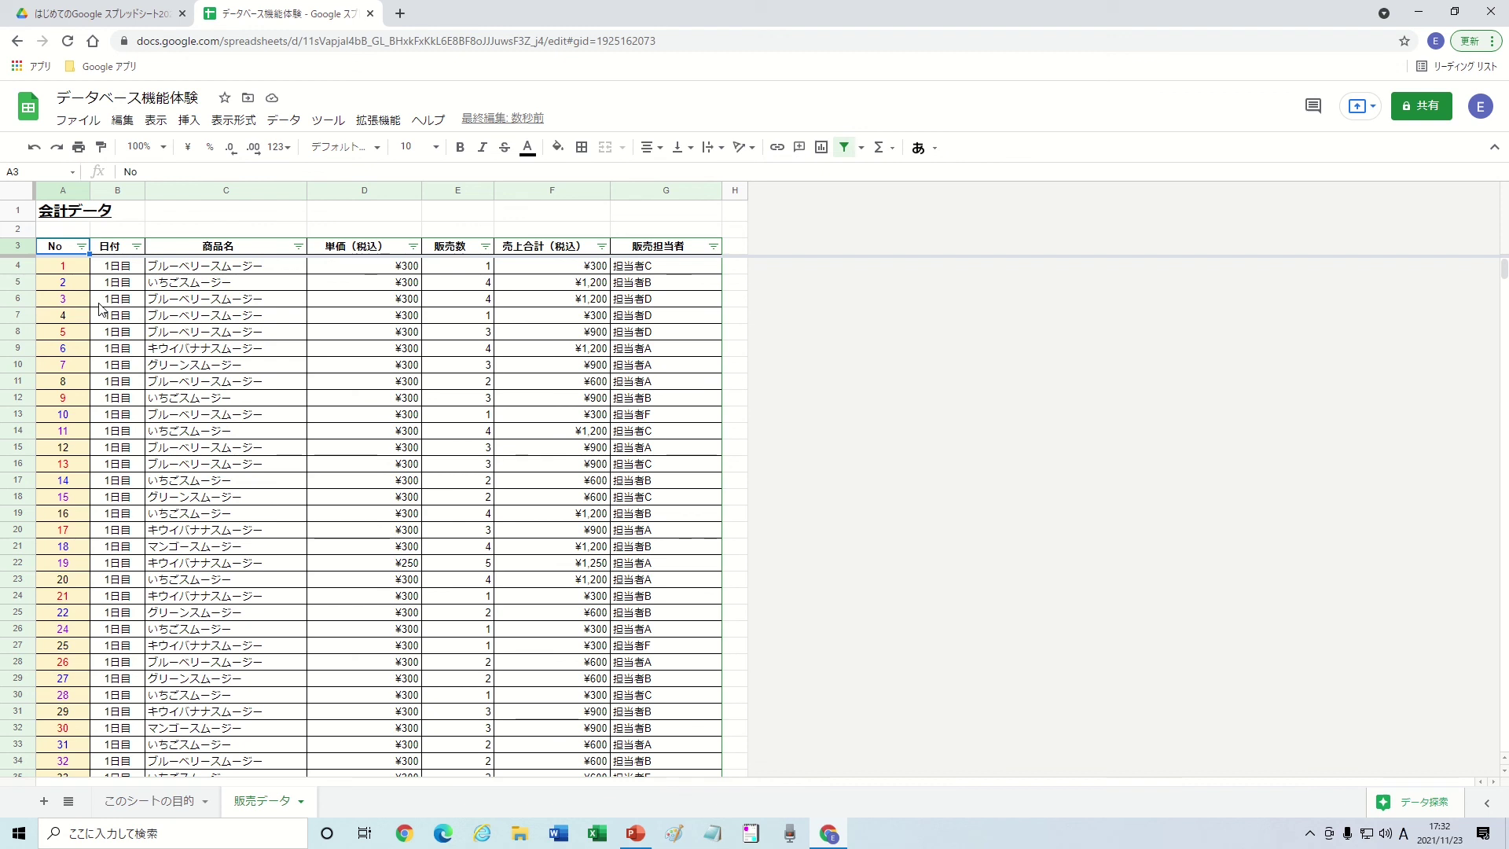